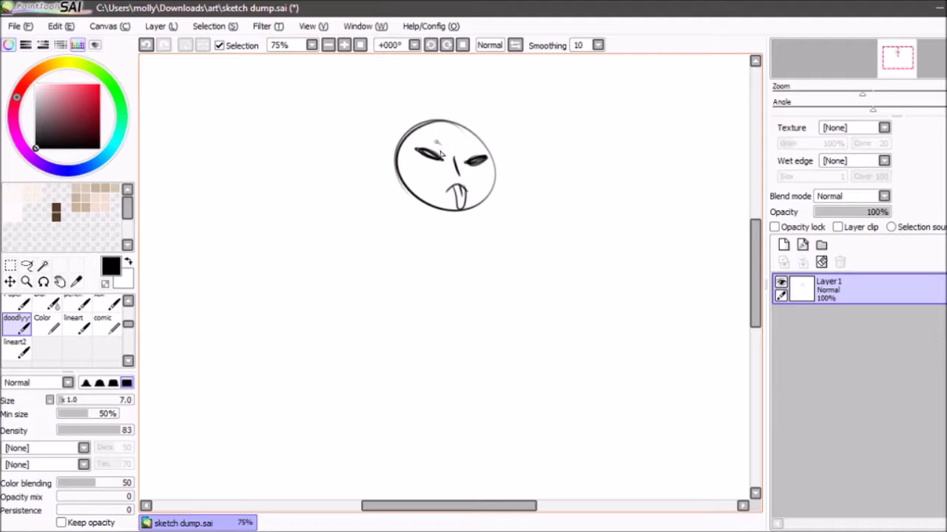
Add two small brow marks above the eyes and sketch the neck, shoulders and near side of the chest
{"action": "mouse_move", "coordinate": [436, 206]}
{"action": "left_mouse_down"}
{"action": "mouse_move", "coordinate": [439, 219]}
{"action": "mouse_move", "coordinate": [487, 230]}
{"action": "mouse_move", "coordinate": [390, 212]}
{"action": "mouse_move", "coordinate": [443, 275]}
{"action": "left_mouse_up"}
{"action": "key", "text": "ctrl+z"}
{"action": "key", "text": "ctrl+z"}
{"action": "left_click_drag", "start_coordinate": [482, 231], "coordinate": [486, 273]}
{"action": "key", "text": "ctrl+z"}
{"action": "left_click_drag", "start_coordinate": [481, 234], "coordinate": [494, 278]}
{"action": "key", "text": "ctrl+z"}
{"action": "key", "text": "ctrl+z"}
{"action": "left_click_drag", "start_coordinate": [392, 215], "coordinate": [418, 264]}
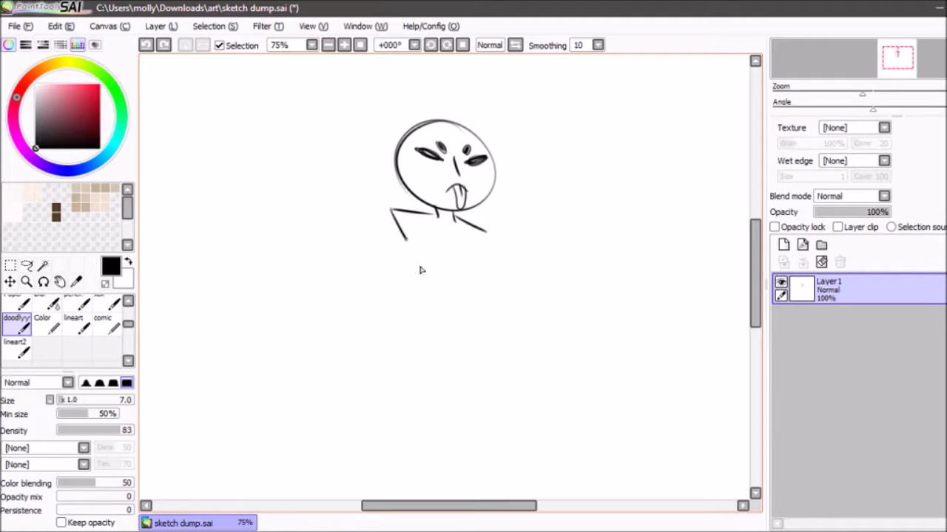
Sketch the torso outline with a rounded chest, narrow waist and a line flaring outward to the hip
{"action": "left_click_drag", "start_coordinate": [486, 230], "coordinate": [489, 270]}
{"action": "left_click_drag", "start_coordinate": [419, 266], "coordinate": [402, 326]}
{"action": "key", "text": "ctrl+z"}
{"action": "left_click_drag", "start_coordinate": [419, 263], "coordinate": [416, 311]}
{"action": "left_click_drag", "start_coordinate": [488, 270], "coordinate": [506, 320]}
{"action": "key", "text": "ctrl+z"}
{"action": "key", "text": "ctrl+z"}
{"action": "left_click_drag", "start_coordinate": [421, 265], "coordinate": [421, 306]}
{"action": "left_click_drag", "start_coordinate": [493, 270], "coordinate": [519, 330]}
Draw a bent arm from the shoulder with the elbow pointing outward and the hand resting on the hip
{"action": "left_click_drag", "start_coordinate": [392, 213], "coordinate": [369, 281]}
{"action": "key", "text": "ctrl+z"}
{"action": "left_click_drag", "start_coordinate": [390, 210], "coordinate": [371, 286]}
{"action": "key", "text": "ctrl+z"}
{"action": "mouse_move", "coordinate": [387, 211]}
{"action": "left_mouse_down"}
{"action": "mouse_move", "coordinate": [363, 239]}
{"action": "mouse_move", "coordinate": [420, 316]}
{"action": "mouse_move", "coordinate": [379, 233]}
{"action": "mouse_move", "coordinate": [411, 310]}
{"action": "left_mouse_up"}
{"action": "key", "text": "ctrl+z"}
{"action": "mouse_move", "coordinate": [419, 244]}
{"action": "left_mouse_down"}
{"action": "mouse_move", "coordinate": [411, 289]}
{"action": "mouse_move", "coordinate": [426, 317]}
{"action": "mouse_move", "coordinate": [407, 330]}
{"action": "mouse_move", "coordinate": [416, 327]}
{"action": "left_mouse_up"}
{"action": "mouse_move", "coordinate": [416, 327]}
{"action": "left_mouse_down"}
{"action": "mouse_move", "coordinate": [423, 340]}
{"action": "mouse_move", "coordinate": [429, 324]}
{"action": "mouse_move", "coordinate": [408, 328]}
{"action": "left_mouse_up"}
{"action": "key", "text": "ctrl+z"}
{"action": "key", "text": "ctrl+z"}
{"action": "key", "text": "ctrl+z"}
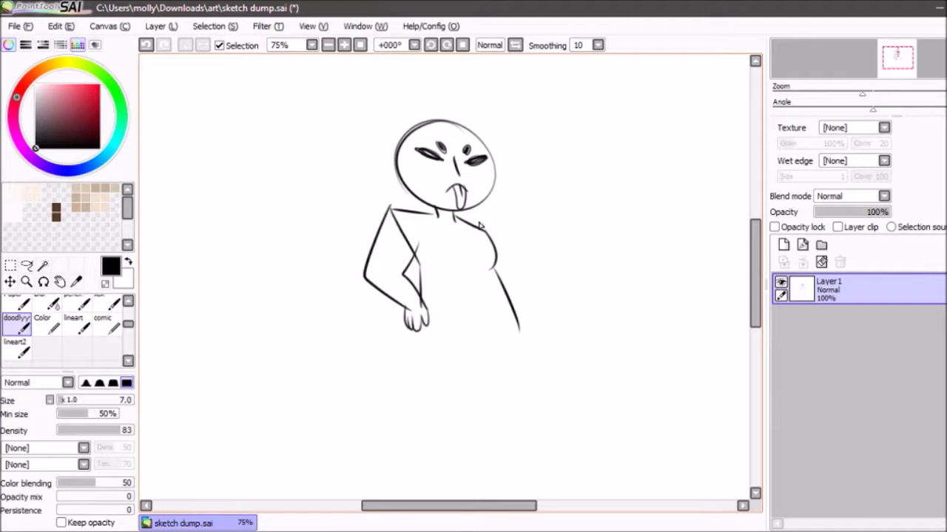
Draw the upper edge of the second arm, stretched straight out sideways from the base of the neck
{"action": "left_click_drag", "start_coordinate": [483, 231], "coordinate": [575, 235]}
{"action": "key", "text": "ctrl+z"}
{"action": "left_click_drag", "start_coordinate": [484, 233], "coordinate": [574, 226]}
{"action": "key", "text": "ctrl+z"}
{"action": "left_click_drag", "start_coordinate": [475, 224], "coordinate": [582, 232]}
{"action": "key", "text": "ctrl+z"}
{"action": "key", "text": "ctrl+z"}
{"action": "mouse_move", "coordinate": [456, 220]}
{"action": "left_mouse_down"}
{"action": "mouse_move", "coordinate": [575, 217]}
{"action": "mouse_move", "coordinate": [601, 254]}
{"action": "left_mouse_up"}
{"action": "key", "text": "ctrl+z"}
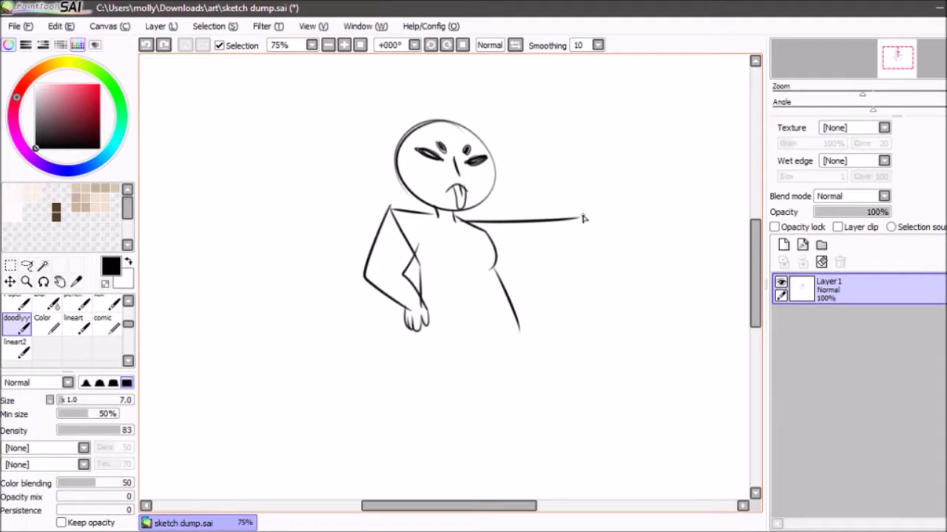
Draw the lower edge of the outstretched arm, running from the chest roughly parallel to its upper edge
{"action": "mouse_move", "coordinate": [493, 253]}
{"action": "left_mouse_down"}
{"action": "mouse_move", "coordinate": [582, 249]}
{"action": "mouse_move", "coordinate": [554, 244]}
{"action": "left_mouse_up"}
{"action": "key", "text": "ctrl+z"}
{"action": "key", "text": "ctrl+z"}
{"action": "key", "text": "ctrl+z"}
{"action": "left_click_drag", "start_coordinate": [494, 250], "coordinate": [562, 249]}
{"action": "key", "text": "ctrl+z"}
{"action": "left_click_drag", "start_coordinate": [494, 250], "coordinate": [568, 245]}
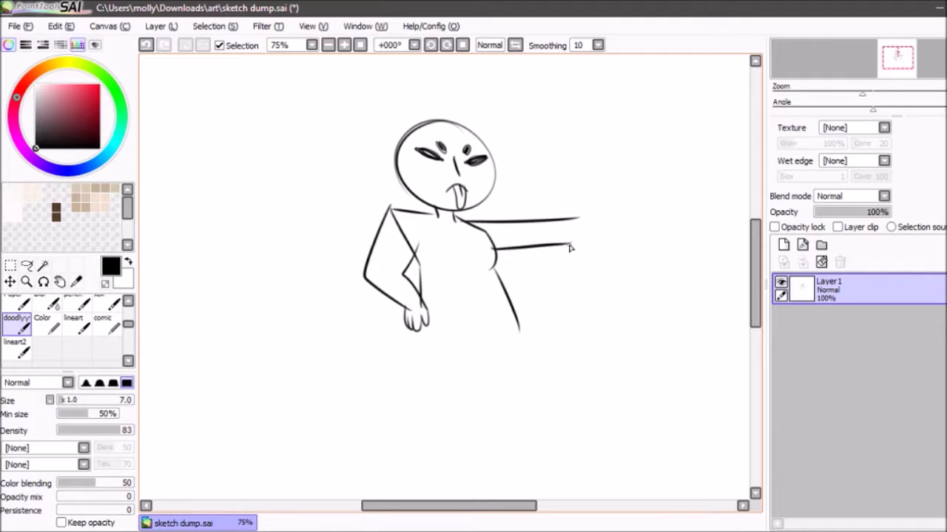
{"action": "key", "text": "ctrl+z"}
Sketch a thumbs-down hand at the end of the outstretched arm
{"action": "mouse_move", "coordinate": [567, 244]}
{"action": "left_mouse_down"}
{"action": "mouse_move", "coordinate": [598, 226]}
{"action": "mouse_move", "coordinate": [586, 238]}
{"action": "mouse_move", "coordinate": [585, 219]}
{"action": "mouse_move", "coordinate": [589, 253]}
{"action": "left_mouse_up"}
{"action": "key", "text": "ctrl+z"}
{"action": "key", "text": "ctrl+z"}
{"action": "key", "text": "ctrl+z"}
{"action": "key", "text": "ctrl+z"}
{"action": "key", "text": "ctrl+z"}
{"action": "mouse_move", "coordinate": [588, 237]}
{"action": "left_mouse_down"}
{"action": "mouse_move", "coordinate": [600, 255]}
{"action": "mouse_move", "coordinate": [594, 226]}
{"action": "mouse_move", "coordinate": [599, 257]}
{"action": "left_mouse_up"}
{"action": "key", "text": "ctrl+z"}
{"action": "key", "text": "ctrl+z"}
{"action": "left_click_drag", "start_coordinate": [582, 216], "coordinate": [587, 257]}
{"action": "mouse_move", "coordinate": [586, 221]}
{"action": "left_mouse_down"}
{"action": "mouse_move", "coordinate": [573, 224]}
{"action": "mouse_move", "coordinate": [586, 231]}
{"action": "left_mouse_up"}
{"action": "key", "text": "ctrl+z"}
{"action": "key", "text": "ctrl+z"}
{"action": "mouse_move", "coordinate": [588, 243]}
{"action": "left_mouse_down"}
{"action": "mouse_move", "coordinate": [596, 246]}
{"action": "mouse_move", "coordinate": [589, 242]}
{"action": "left_mouse_up"}
{"action": "key", "text": "ctrl+z"}
At 100% zoom, draw a bow around the neck with two loops and two hanging ribbon ends
{"action": "left_click", "coordinate": [345, 45]}
{"action": "left_click_drag", "start_coordinate": [889, 46], "coordinate": [889, 60]}
{"action": "key", "text": "ctrl+z"}
{"action": "mouse_move", "coordinate": [494, 234]}
{"action": "left_mouse_down"}
{"action": "mouse_move", "coordinate": [474, 235]}
{"action": "mouse_move", "coordinate": [510, 253]}
{"action": "left_mouse_up"}
{"action": "left_click_drag", "start_coordinate": [508, 238], "coordinate": [534, 249]}
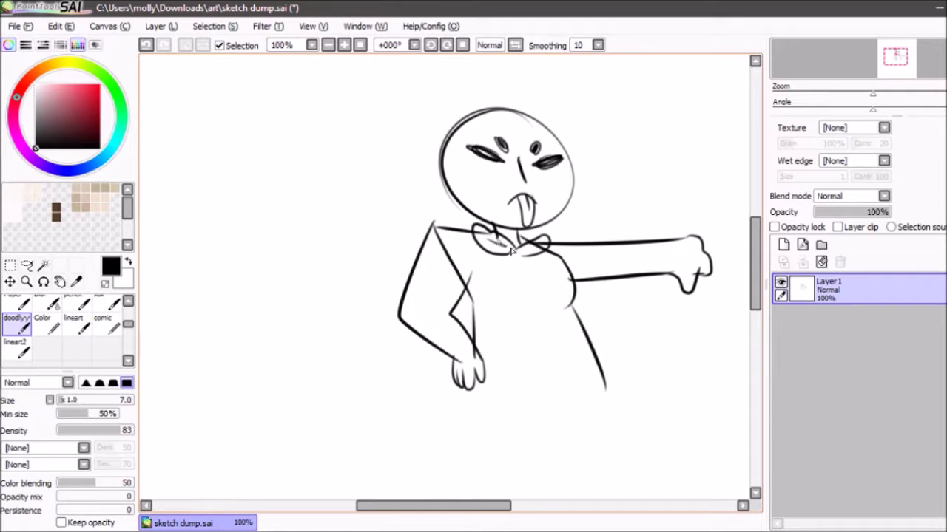
{"action": "left_click_drag", "start_coordinate": [509, 253], "coordinate": [524, 254]}
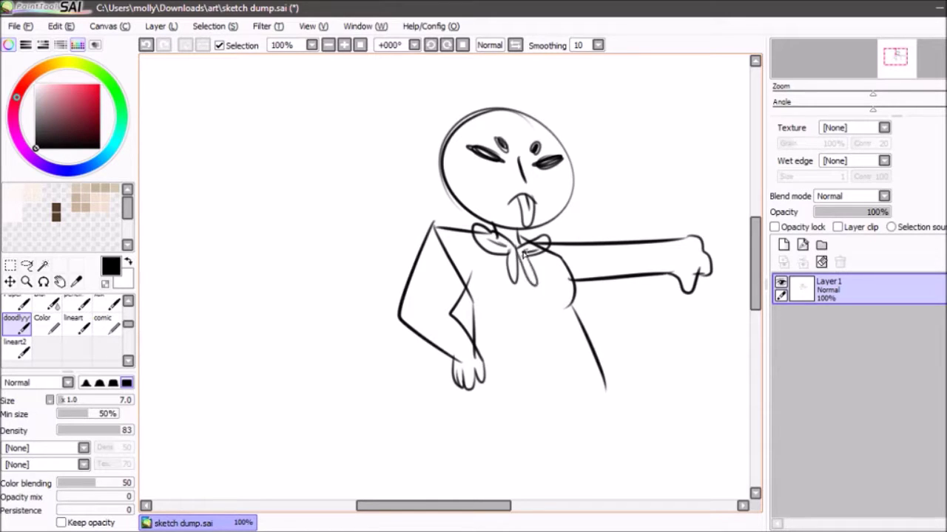
Add fold lines on the chest, waist and elbow, and outline a sleeve with a cuff on the outstretched arm
{"action": "left_click_drag", "start_coordinate": [512, 301], "coordinate": [550, 311]}
{"action": "left_click_drag", "start_coordinate": [419, 313], "coordinate": [447, 311]}
{"action": "mouse_move", "coordinate": [666, 239]}
{"action": "left_mouse_down"}
{"action": "mouse_move", "coordinate": [657, 287]}
{"action": "mouse_move", "coordinate": [659, 238]}
{"action": "mouse_move", "coordinate": [647, 287]}
{"action": "mouse_move", "coordinate": [633, 287]}
{"action": "mouse_move", "coordinate": [640, 241]}
{"action": "mouse_move", "coordinate": [561, 250]}
{"action": "left_mouse_up"}
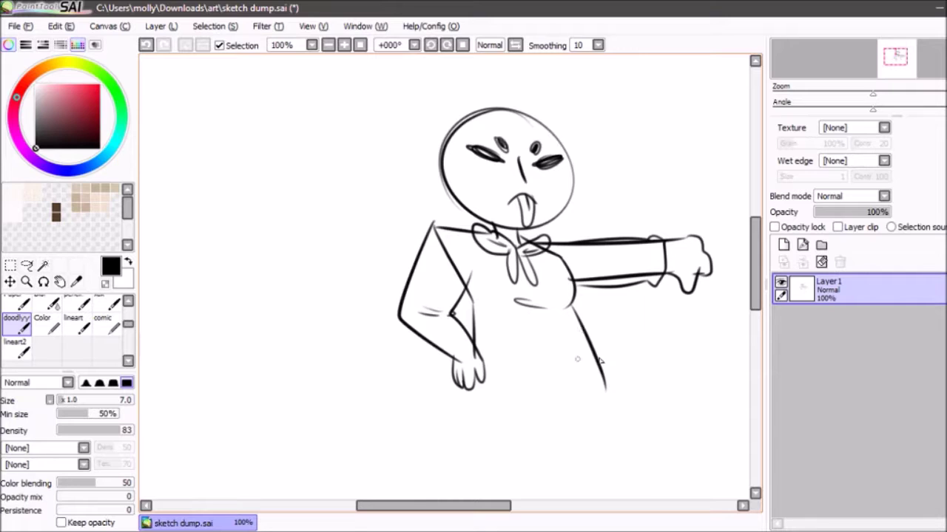
{"action": "left_click_drag", "start_coordinate": [479, 310], "coordinate": [541, 337]}
Close the bottom of the garment with a flared hem below the hips
{"action": "scroll", "coordinate": [579, 230], "scroll_direction": "down", "scroll_amount": 5}
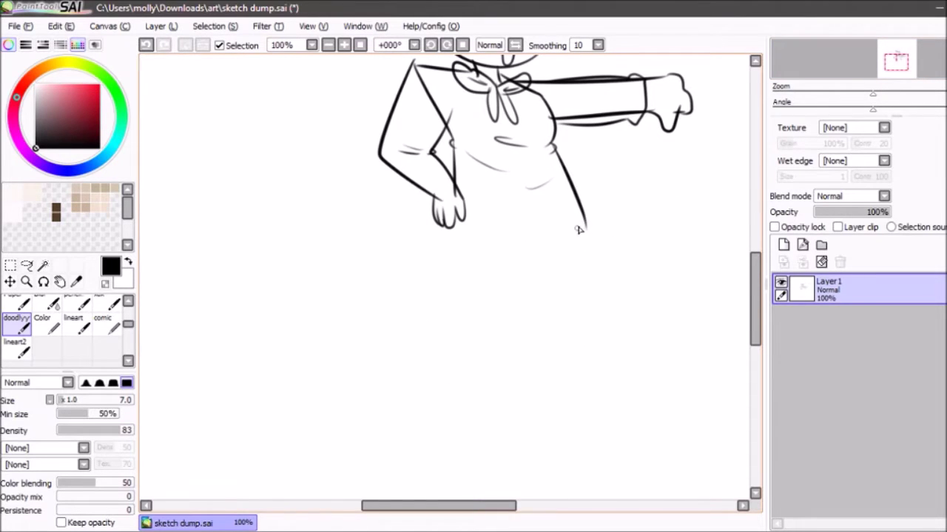
{"action": "left_click_drag", "start_coordinate": [582, 208], "coordinate": [570, 240]}
{"action": "left_click_drag", "start_coordinate": [441, 235], "coordinate": [553, 244]}
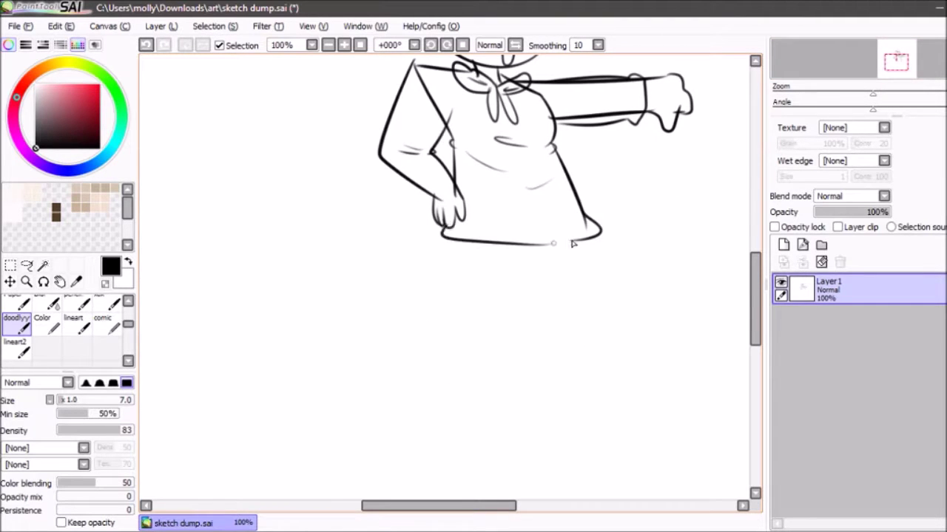
Draw the character's bangs across the forehead with strands framing both sides of the face
{"action": "scroll", "coordinate": [762, 122], "scroll_direction": "up", "scroll_amount": 5}
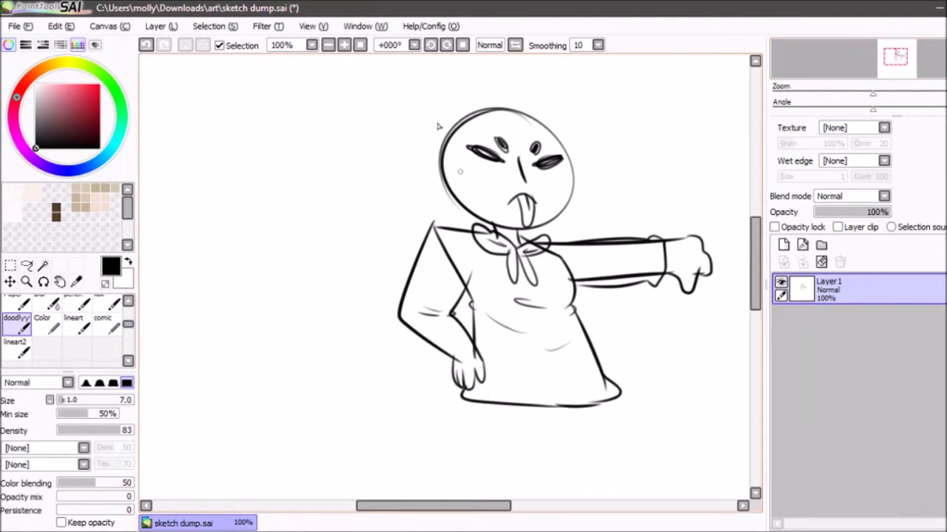
{"action": "key", "text": "ctrl+z"}
{"action": "left_click_drag", "start_coordinate": [498, 120], "coordinate": [525, 162]}
{"action": "key", "text": "ctrl+z"}
{"action": "mouse_move", "coordinate": [469, 119]}
{"action": "left_mouse_down"}
{"action": "mouse_move", "coordinate": [491, 160]}
{"action": "mouse_move", "coordinate": [479, 150]}
{"action": "left_mouse_up"}
{"action": "mouse_move", "coordinate": [481, 123]}
{"action": "left_mouse_down"}
{"action": "mouse_move", "coordinate": [542, 150]}
{"action": "mouse_move", "coordinate": [550, 182]}
{"action": "left_mouse_up"}
{"action": "left_click_drag", "start_coordinate": [554, 143], "coordinate": [551, 180]}
{"action": "mouse_move", "coordinate": [470, 127]}
{"action": "left_mouse_down"}
{"action": "mouse_move", "coordinate": [480, 193]}
{"action": "mouse_move", "coordinate": [451, 189]}
{"action": "mouse_move", "coordinate": [444, 151]}
{"action": "left_mouse_up"}
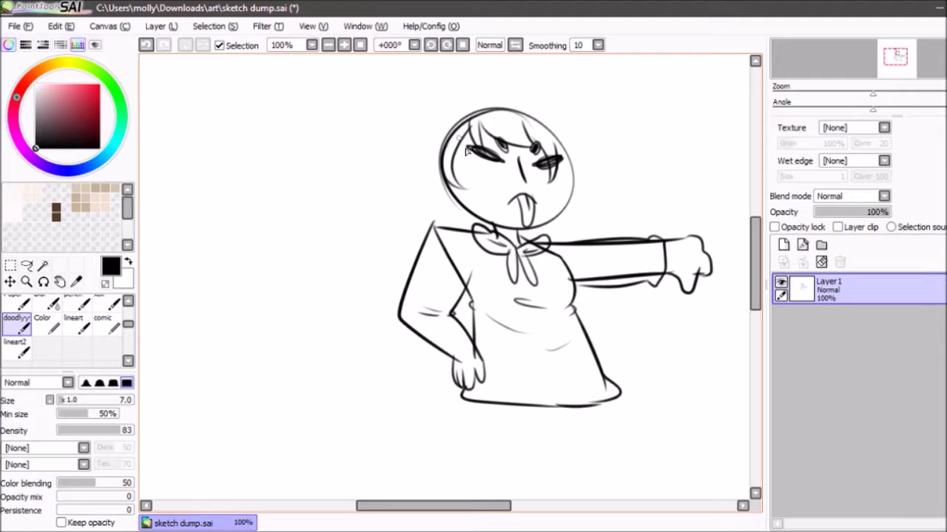
Draw the outer hair contour around the head, with a rounded bun on the side and strands beside the face
{"action": "left_click_drag", "start_coordinate": [556, 154], "coordinate": [568, 219]}
{"action": "left_click_drag", "start_coordinate": [562, 219], "coordinate": [579, 174]}
{"action": "key", "text": "ctrl+z"}
{"action": "mouse_move", "coordinate": [458, 104]}
{"action": "left_mouse_down"}
{"action": "mouse_move", "coordinate": [448, 165]}
{"action": "mouse_move", "coordinate": [462, 142]}
{"action": "mouse_move", "coordinate": [456, 111]}
{"action": "mouse_move", "coordinate": [440, 173]}
{"action": "mouse_move", "coordinate": [438, 157]}
{"action": "mouse_move", "coordinate": [493, 104]}
{"action": "mouse_move", "coordinate": [529, 116]}
{"action": "mouse_move", "coordinate": [488, 102]}
{"action": "mouse_move", "coordinate": [432, 172]}
{"action": "left_mouse_up"}
{"action": "key", "text": "ctrl+z"}
{"action": "key", "text": "ctrl+z"}
{"action": "left_click_drag", "start_coordinate": [511, 112], "coordinate": [436, 179]}
{"action": "left_click_drag", "start_coordinate": [527, 110], "coordinate": [577, 198]}
{"action": "mouse_move", "coordinate": [460, 107]}
{"action": "left_mouse_down"}
{"action": "mouse_move", "coordinate": [411, 151]}
{"action": "mouse_move", "coordinate": [437, 163]}
{"action": "mouse_move", "coordinate": [430, 133]}
{"action": "mouse_move", "coordinate": [423, 166]}
{"action": "mouse_move", "coordinate": [415, 148]}
{"action": "mouse_move", "coordinate": [436, 166]}
{"action": "mouse_move", "coordinate": [413, 138]}
{"action": "mouse_move", "coordinate": [442, 162]}
{"action": "left_mouse_up"}
{"action": "key", "text": "ctrl+z"}
{"action": "key", "text": "ctrl+z"}
{"action": "key", "text": "ctrl+z"}
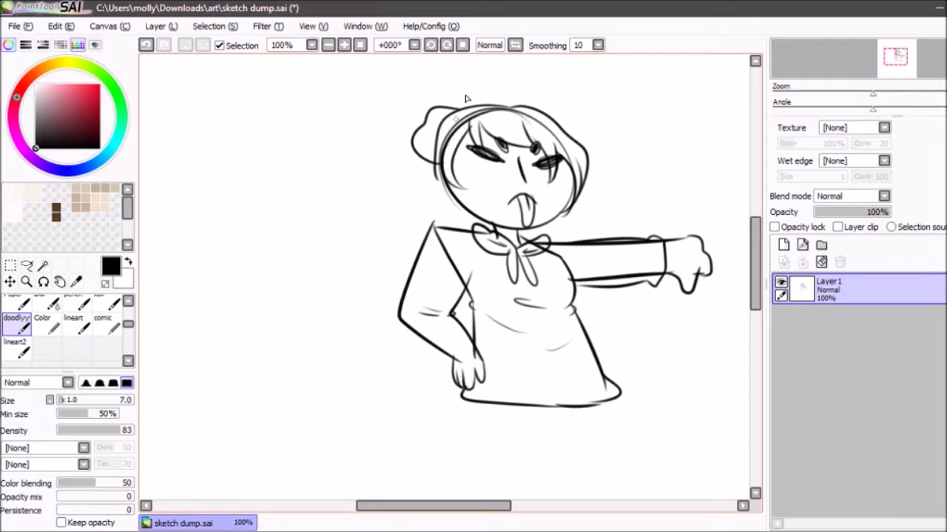
{"action": "mouse_move", "coordinate": [514, 112]}
{"action": "left_mouse_down"}
{"action": "mouse_move", "coordinate": [558, 134]}
{"action": "mouse_move", "coordinate": [554, 193]}
{"action": "left_mouse_up"}
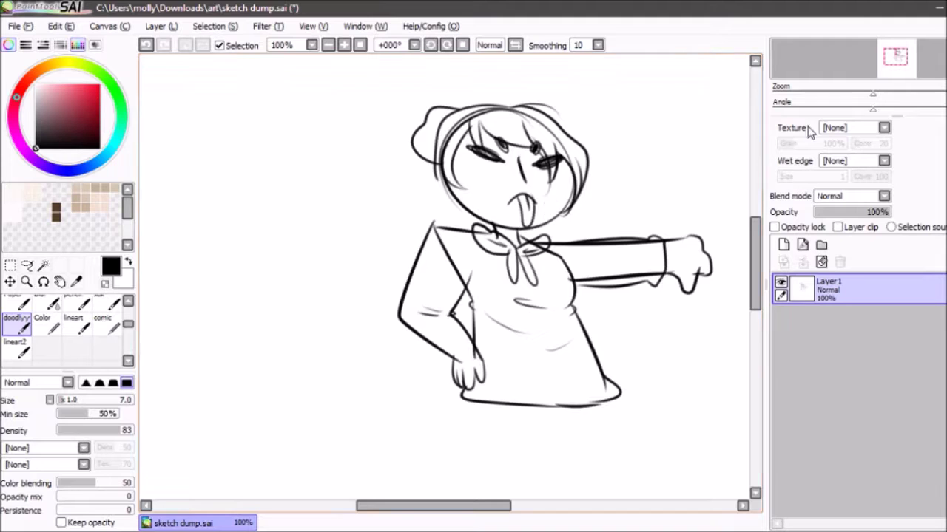
Move the finished figure toward the upper-left of the canvas to free space for another sketch
{"action": "scroll", "coordinate": [758, 154], "scroll_direction": "down", "scroll_amount": 5}
{"action": "left_click_drag", "start_coordinate": [750, 300], "coordinate": [751, 251]}
{"action": "left_click", "coordinate": [327, 45]}
{"action": "left_click_drag", "start_coordinate": [868, 72], "coordinate": [869, 72]}
{"action": "left_click", "coordinate": [10, 282]}
{"action": "left_click_drag", "start_coordinate": [453, 240], "coordinate": [288, 189]}
{"action": "mouse_move", "coordinate": [891, 55]}
{"action": "left_mouse_down"}
{"action": "mouse_move", "coordinate": [874, 42]}
{"action": "mouse_move", "coordinate": [884, 49]}
{"action": "left_mouse_up"}
{"action": "left_click_drag", "start_coordinate": [450, 278], "coordinate": [330, 182]}
{"action": "left_click_drag", "start_coordinate": [894, 53], "coordinate": [913, 58]}
With the doodle brush, sketch a second round head beside the first figure, with upward-looking eyes and a wavy open mouth
{"action": "left_click", "coordinate": [13, 331]}
{"action": "left_click_drag", "start_coordinate": [830, 40], "coordinate": [876, 46]}
{"action": "mouse_move", "coordinate": [459, 196]}
{"action": "left_mouse_down"}
{"action": "mouse_move", "coordinate": [440, 238]}
{"action": "mouse_move", "coordinate": [395, 230]}
{"action": "mouse_move", "coordinate": [471, 200]}
{"action": "mouse_move", "coordinate": [412, 213]}
{"action": "left_mouse_up"}
{"action": "key", "text": "ctrl+z"}
{"action": "left_click", "coordinate": [345, 45]}
{"action": "mouse_move", "coordinate": [395, 173]}
{"action": "left_mouse_down"}
{"action": "mouse_move", "coordinate": [434, 176]}
{"action": "mouse_move", "coordinate": [406, 185]}
{"action": "mouse_move", "coordinate": [394, 174]}
{"action": "left_mouse_up"}
{"action": "mouse_move", "coordinate": [444, 146]}
{"action": "left_mouse_down"}
{"action": "mouse_move", "coordinate": [463, 162]}
{"action": "mouse_move", "coordinate": [452, 167]}
{"action": "mouse_move", "coordinate": [462, 165]}
{"action": "mouse_move", "coordinate": [451, 150]}
{"action": "mouse_move", "coordinate": [399, 145]}
{"action": "mouse_move", "coordinate": [422, 139]}
{"action": "mouse_move", "coordinate": [467, 158]}
{"action": "mouse_move", "coordinate": [456, 177]}
{"action": "left_mouse_up"}
{"action": "key", "text": "ctrl+z"}
{"action": "key", "text": "ctrl+z"}
{"action": "left_click_drag", "start_coordinate": [400, 143], "coordinate": [425, 149]}
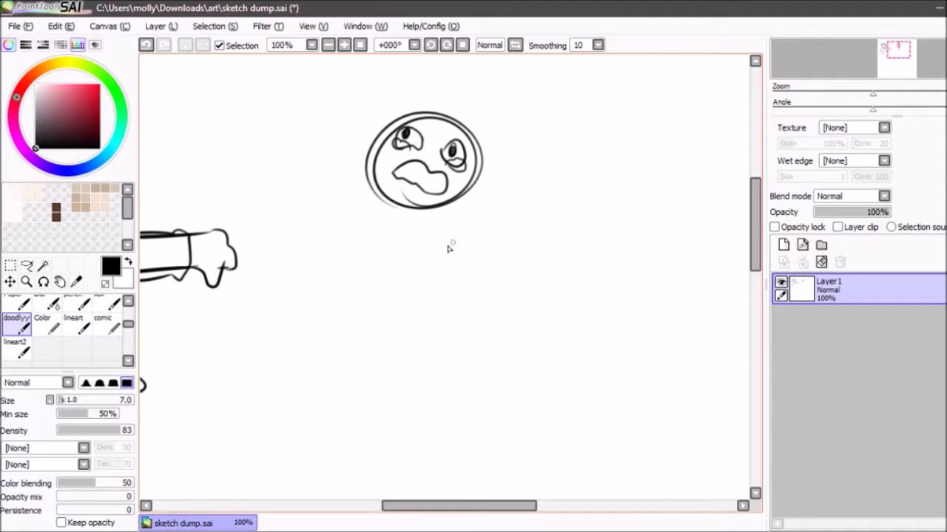
Draw a curved centre line, a shoulder line and a curved chest side below the second head
{"action": "key", "text": "ctrl+z"}
{"action": "left_click_drag", "start_coordinate": [404, 201], "coordinate": [421, 355]}
{"action": "mouse_move", "coordinate": [365, 216]}
{"action": "left_mouse_down"}
{"action": "mouse_move", "coordinate": [451, 234]}
{"action": "mouse_move", "coordinate": [405, 219]}
{"action": "mouse_move", "coordinate": [442, 220]}
{"action": "left_mouse_up"}
{"action": "key", "text": "ctrl+z"}
{"action": "left_click_drag", "start_coordinate": [444, 223], "coordinate": [431, 288]}
{"action": "key", "text": "ctrl+z"}
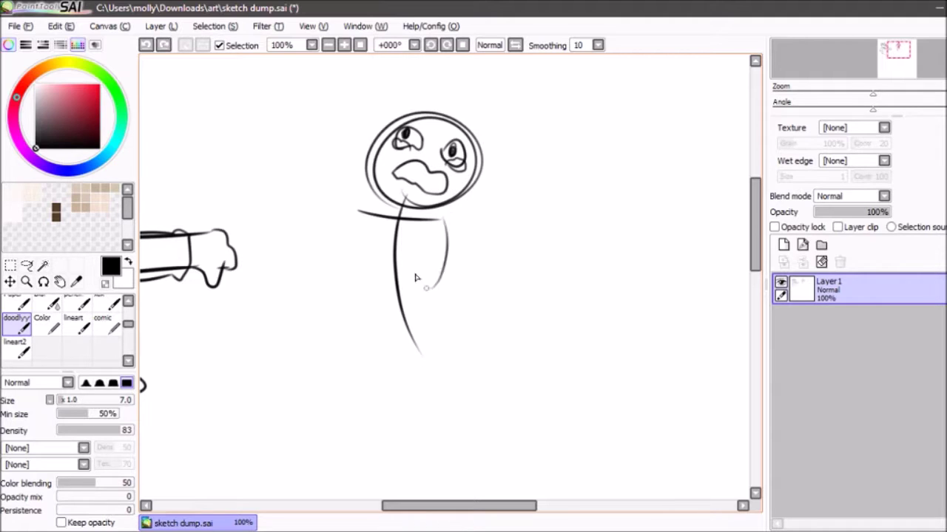
Extend the second figure's torso with a hip curve on one side and a long back line on the other
{"action": "left_click_drag", "start_coordinate": [358, 211], "coordinate": [365, 277]}
{"action": "left_click_drag", "start_coordinate": [364, 272], "coordinate": [343, 327]}
{"action": "key", "text": "ctrl+z"}
{"action": "key", "text": "ctrl+z"}
{"action": "left_click_drag", "start_coordinate": [435, 283], "coordinate": [458, 347]}
{"action": "left_click_drag", "start_coordinate": [357, 211], "coordinate": [341, 299]}
{"action": "key", "text": "ctrl+z"}
{"action": "left_click_drag", "start_coordinate": [359, 211], "coordinate": [353, 346]}
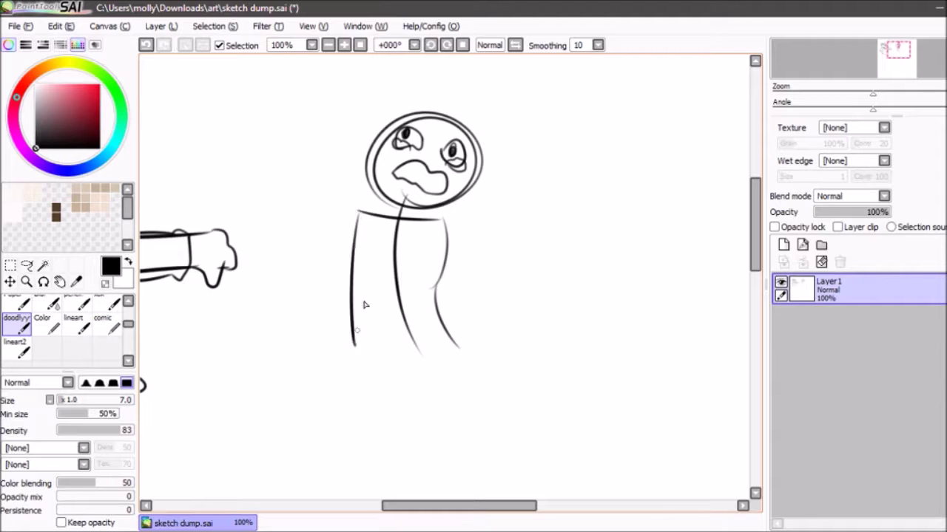
Draw the outer contour of an arm from the second figure's shoulder, bending at the elbow and crossing up over the chest
{"action": "mouse_move", "coordinate": [443, 219]}
{"action": "left_mouse_down"}
{"action": "mouse_move", "coordinate": [446, 323]}
{"action": "mouse_move", "coordinate": [372, 256]}
{"action": "left_mouse_up"}
{"action": "key", "text": "ctrl+z"}
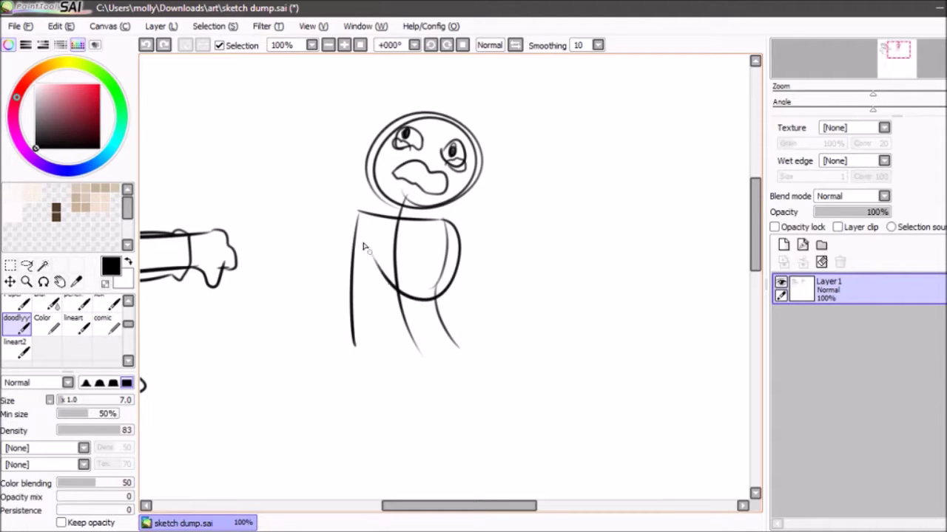
{"action": "key", "text": "ctrl+z"}
{"action": "mouse_move", "coordinate": [442, 221]}
{"action": "left_mouse_down"}
{"action": "mouse_move", "coordinate": [448, 310]}
{"action": "mouse_move", "coordinate": [361, 241]}
{"action": "left_mouse_up"}
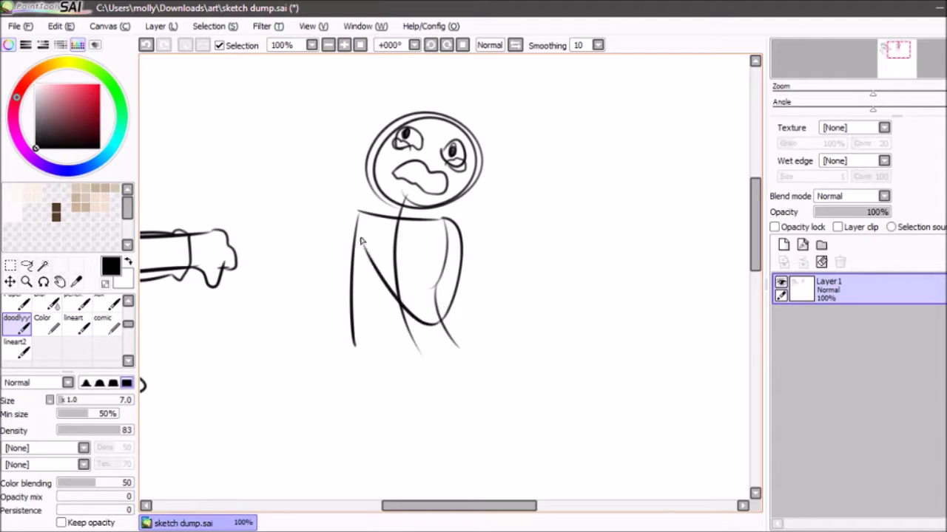
Draw the inner edge of the bent arm and a hand with spread fingers near the opposite shoulder
{"action": "left_click_drag", "start_coordinate": [437, 290], "coordinate": [375, 218]}
{"action": "key", "text": "ctrl+z"}
{"action": "left_click_drag", "start_coordinate": [434, 291], "coordinate": [393, 219]}
{"action": "key", "text": "ctrl+z"}
{"action": "mouse_move", "coordinate": [439, 291]}
{"action": "left_mouse_down"}
{"action": "mouse_move", "coordinate": [382, 222]}
{"action": "mouse_move", "coordinate": [349, 210]}
{"action": "mouse_move", "coordinate": [379, 217]}
{"action": "mouse_move", "coordinate": [358, 223]}
{"action": "mouse_move", "coordinate": [345, 212]}
{"action": "mouse_move", "coordinate": [360, 212]}
{"action": "left_mouse_up"}
{"action": "key", "text": "ctrl+z"}
{"action": "key", "text": "ctrl+z"}
{"action": "mouse_move", "coordinate": [419, 207]}
{"action": "left_mouse_down"}
{"action": "mouse_move", "coordinate": [417, 220]}
{"action": "mouse_move", "coordinate": [385, 215]}
{"action": "left_mouse_up"}
{"action": "key", "text": "ctrl+z"}
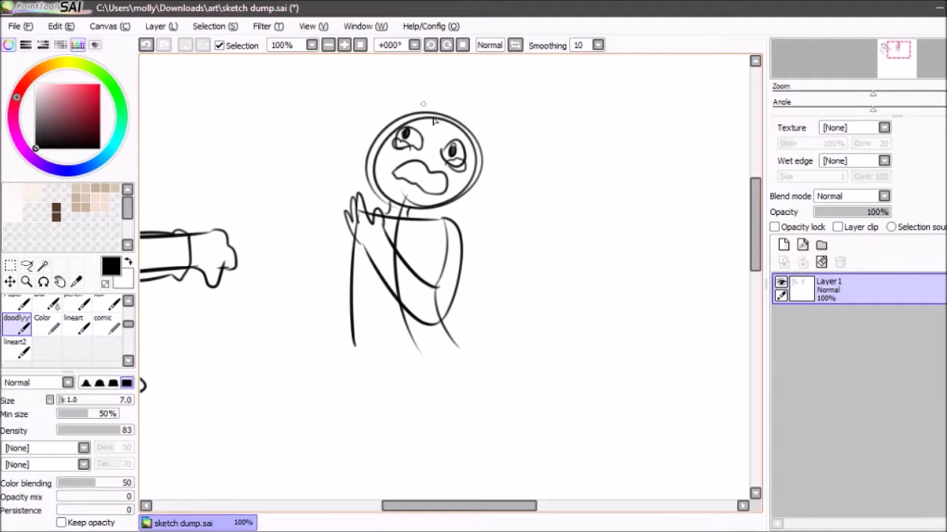
Add brows, a small nose, cheek marks and a lower lip line to the second figure's face
{"action": "key", "text": "ctrl+z"}
{"action": "left_click_drag", "start_coordinate": [420, 123], "coordinate": [456, 134]}
{"action": "mouse_move", "coordinate": [455, 179]}
{"action": "left_mouse_down"}
{"action": "mouse_move", "coordinate": [452, 197]}
{"action": "mouse_move", "coordinate": [454, 178]}
{"action": "left_mouse_up"}
{"action": "mouse_move", "coordinate": [386, 147]}
{"action": "left_mouse_down"}
{"action": "mouse_move", "coordinate": [375, 172]}
{"action": "mouse_move", "coordinate": [384, 149]}
{"action": "mouse_move", "coordinate": [429, 169]}
{"action": "mouse_move", "coordinate": [413, 169]}
{"action": "mouse_move", "coordinate": [434, 188]}
{"action": "mouse_move", "coordinate": [447, 182]}
{"action": "left_mouse_up"}
{"action": "key", "text": "ctrl+z"}
{"action": "key", "text": "ctrl+z"}
{"action": "key", "text": "ctrl+z"}
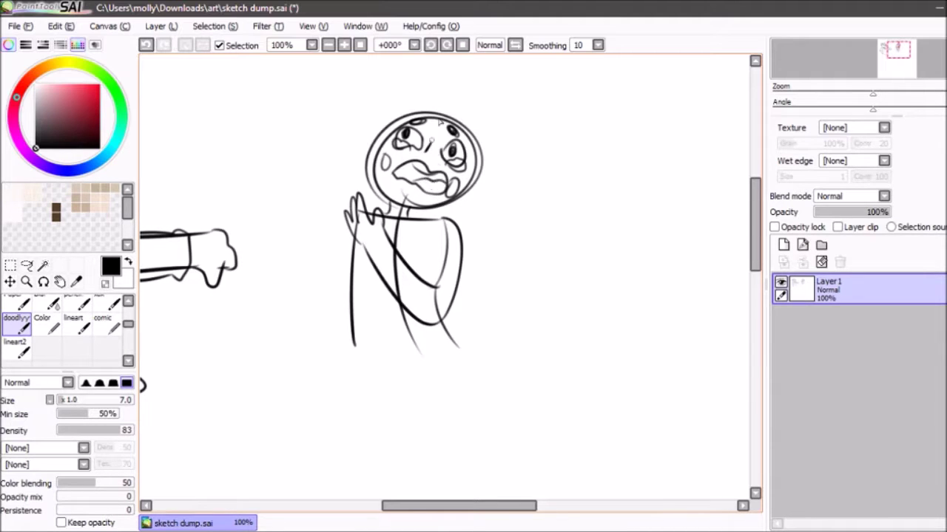
Draw the second figure's other arm bent upward away from the body, with a raised open hand
{"action": "left_click_drag", "start_coordinate": [345, 214], "coordinate": [314, 193]}
{"action": "key", "text": "ctrl+z"}
{"action": "mouse_move", "coordinate": [349, 223]}
{"action": "left_mouse_down"}
{"action": "mouse_move", "coordinate": [303, 161]}
{"action": "mouse_move", "coordinate": [295, 174]}
{"action": "mouse_move", "coordinate": [315, 183]}
{"action": "mouse_move", "coordinate": [306, 189]}
{"action": "mouse_move", "coordinate": [324, 182]}
{"action": "mouse_move", "coordinate": [311, 196]}
{"action": "mouse_move", "coordinate": [301, 177]}
{"action": "mouse_move", "coordinate": [283, 210]}
{"action": "mouse_move", "coordinate": [302, 201]}
{"action": "mouse_move", "coordinate": [353, 290]}
{"action": "left_mouse_up"}
{"action": "key", "text": "ctrl+z"}
{"action": "key", "text": "ctrl+z"}
{"action": "key", "text": "ctrl+z"}
{"action": "key", "text": "ctrl+z"}
{"action": "key", "text": "ctrl+z"}
{"action": "key", "text": "ctrl+z"}
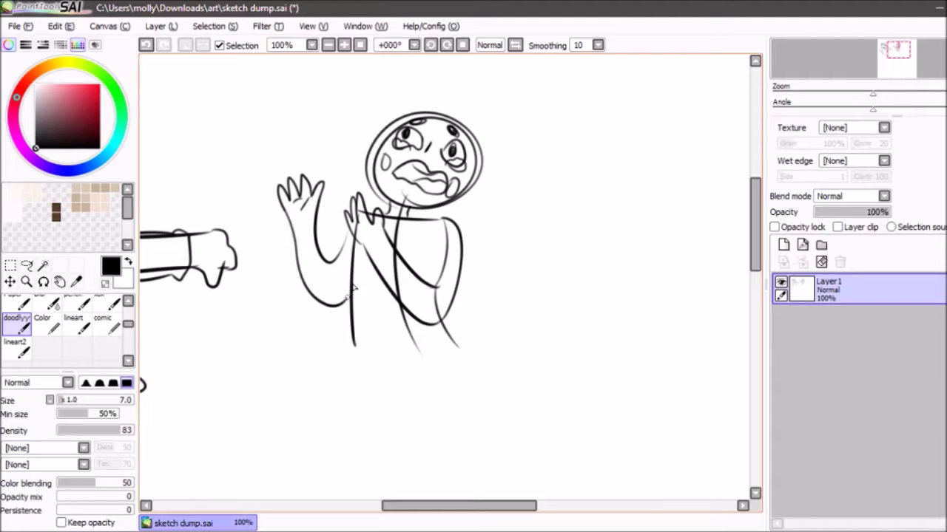
{"action": "mouse_move", "coordinate": [294, 172]}
{"action": "left_mouse_down"}
{"action": "mouse_move", "coordinate": [332, 122]}
{"action": "mouse_move", "coordinate": [396, 102]}
{"action": "mouse_move", "coordinate": [406, 89]}
{"action": "left_mouse_up"}
{"action": "left_click_drag", "start_coordinate": [419, 75], "coordinate": [423, 89]}
{"action": "left_click", "coordinate": [424, 97]}
{"action": "left_click_drag", "start_coordinate": [386, 117], "coordinate": [355, 136]}
{"action": "key", "text": "ctrl+z"}
{"action": "key", "text": "ctrl+z"}
{"action": "key", "text": "ctrl+z"}
{"action": "key", "text": "e"}
{"action": "mouse_move", "coordinate": [396, 87]}
{"action": "left_mouse_down"}
{"action": "mouse_move", "coordinate": [327, 121]}
{"action": "mouse_move", "coordinate": [311, 165]}
{"action": "mouse_move", "coordinate": [298, 173]}
{"action": "mouse_move", "coordinate": [293, 161]}
{"action": "left_mouse_up"}
Draw curved fringe strokes inside the second figure's head outline and flicked curls on the side facing the raised hand
{"action": "mouse_move", "coordinate": [445, 112]}
{"action": "left_mouse_down"}
{"action": "mouse_move", "coordinate": [447, 156]}
{"action": "mouse_move", "coordinate": [454, 119]}
{"action": "mouse_move", "coordinate": [447, 179]}
{"action": "left_mouse_up"}
{"action": "key", "text": "ctrl+z"}
{"action": "key", "text": "ctrl+z"}
{"action": "key", "text": "ctrl+z"}
{"action": "key", "text": "ctrl+z"}
{"action": "left_click_drag", "start_coordinate": [473, 155], "coordinate": [466, 159]}
{"action": "mouse_move", "coordinate": [454, 119]}
{"action": "left_mouse_down"}
{"action": "mouse_move", "coordinate": [430, 138]}
{"action": "mouse_move", "coordinate": [459, 140]}
{"action": "mouse_move", "coordinate": [444, 134]}
{"action": "mouse_move", "coordinate": [422, 152]}
{"action": "mouse_move", "coordinate": [430, 155]}
{"action": "mouse_move", "coordinate": [425, 120]}
{"action": "mouse_move", "coordinate": [383, 149]}
{"action": "mouse_move", "coordinate": [384, 161]}
{"action": "mouse_move", "coordinate": [369, 140]}
{"action": "mouse_move", "coordinate": [387, 122]}
{"action": "mouse_move", "coordinate": [342, 130]}
{"action": "mouse_move", "coordinate": [363, 181]}
{"action": "mouse_move", "coordinate": [356, 171]}
{"action": "mouse_move", "coordinate": [377, 180]}
{"action": "left_mouse_up"}
{"action": "key", "text": "ctrl+z"}
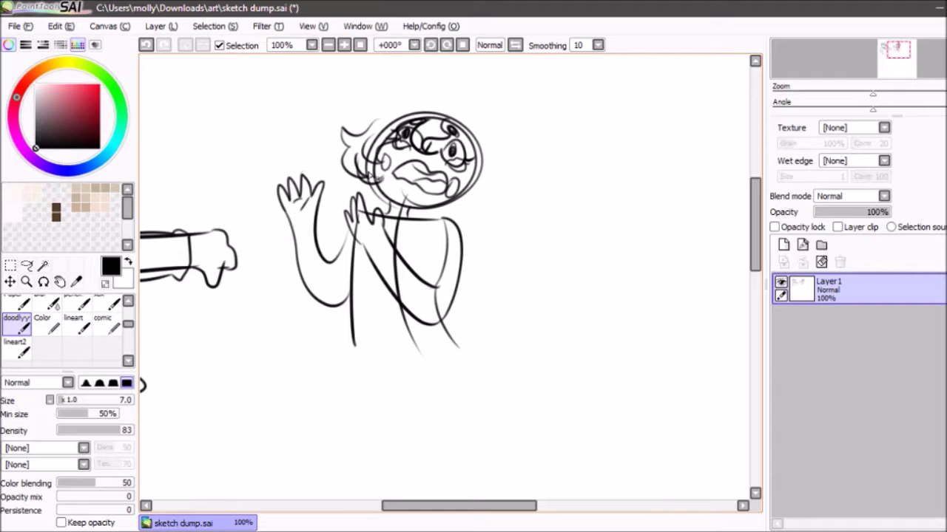
Continue the second figure's curly hair down the other side of the face and across the top of the head
{"action": "left_click_drag", "start_coordinate": [463, 148], "coordinate": [449, 191]}
{"action": "left_click_drag", "start_coordinate": [481, 143], "coordinate": [477, 192]}
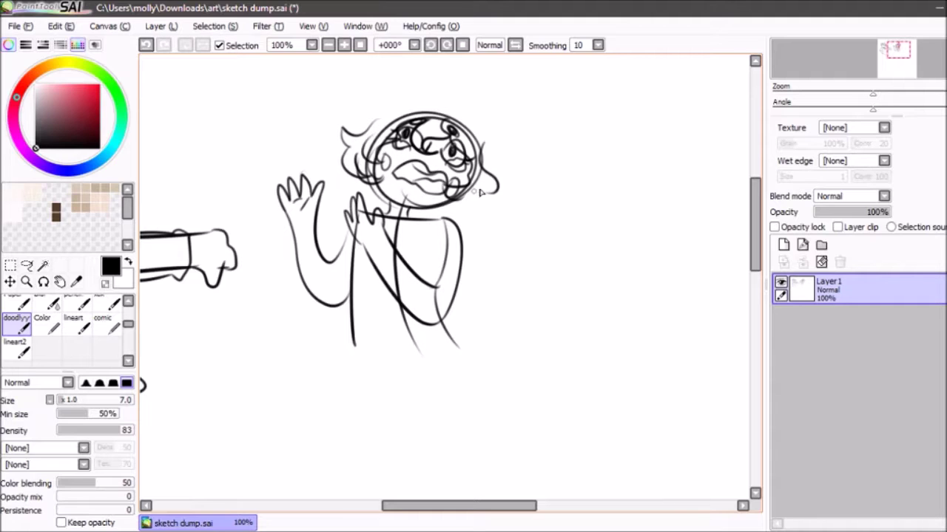
{"action": "mouse_move", "coordinate": [482, 117]}
{"action": "left_mouse_down"}
{"action": "mouse_move", "coordinate": [488, 175]}
{"action": "mouse_move", "coordinate": [391, 107]}
{"action": "mouse_move", "coordinate": [370, 132]}
{"action": "left_mouse_up"}
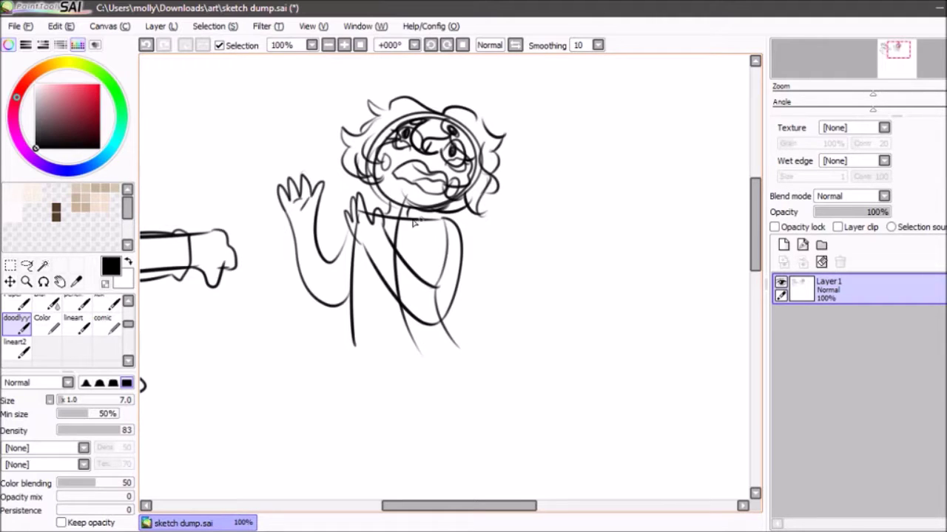
Sketch a tilted, double-outlined oval head for a new character in the empty lower part of the canvas
{"action": "left_click", "coordinate": [328, 46]}
{"action": "left_click", "coordinate": [328, 46]}
{"action": "left_click", "coordinate": [328, 46]}
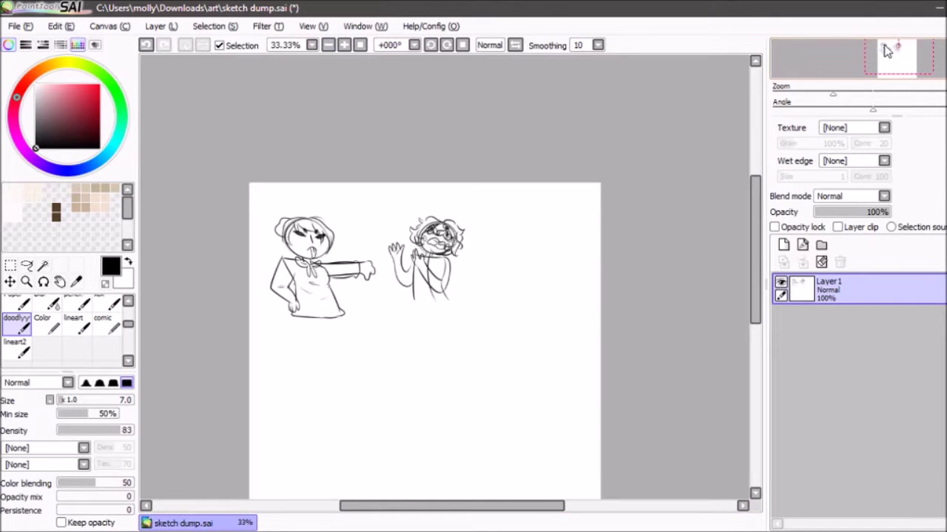
{"action": "left_click_drag", "start_coordinate": [887, 50], "coordinate": [886, 70]}
{"action": "left_click", "coordinate": [345, 45]}
{"action": "mouse_move", "coordinate": [459, 288]}
{"action": "left_mouse_down"}
{"action": "mouse_move", "coordinate": [488, 311]}
{"action": "mouse_move", "coordinate": [516, 289]}
{"action": "mouse_move", "coordinate": [486, 304]}
{"action": "mouse_move", "coordinate": [513, 256]}
{"action": "mouse_move", "coordinate": [501, 246]}
{"action": "mouse_move", "coordinate": [559, 221]}
{"action": "left_mouse_up"}
{"action": "key", "text": "ctrl+z"}
{"action": "key", "text": "ctrl+z"}
{"action": "mouse_move", "coordinate": [504, 243]}
{"action": "left_mouse_down"}
{"action": "mouse_move", "coordinate": [553, 229]}
{"action": "mouse_move", "coordinate": [509, 288]}
{"action": "left_mouse_up"}
{"action": "key", "text": "ctrl+z"}
{"action": "key", "text": "ctrl+z"}
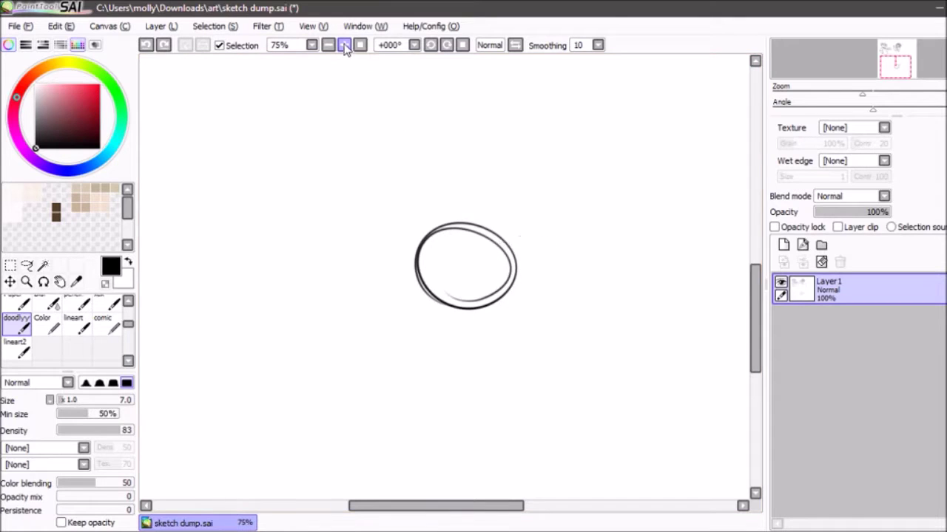
Draw a bulging cheek outline that sticks out from the side of the oval head and curves under the chin
{"action": "left_click", "coordinate": [345, 45]}
{"action": "left_click", "coordinate": [345, 45]}
{"action": "left_click_drag", "start_coordinate": [347, 255], "coordinate": [481, 335]}
{"action": "key", "text": "ctrl+z"}
{"action": "left_click_drag", "start_coordinate": [392, 260], "coordinate": [473, 336]}
{"action": "key", "text": "ctrl+z"}
{"action": "left_click_drag", "start_coordinate": [392, 261], "coordinate": [488, 340]}
Draw the cat's W-shaped mouth, small nose and two solid vertical oval eyes
{"action": "mouse_move", "coordinate": [430, 292]}
{"action": "left_mouse_down"}
{"action": "mouse_move", "coordinate": [459, 299]}
{"action": "mouse_move", "coordinate": [442, 282]}
{"action": "left_mouse_up"}
{"action": "key", "text": "ctrl+z"}
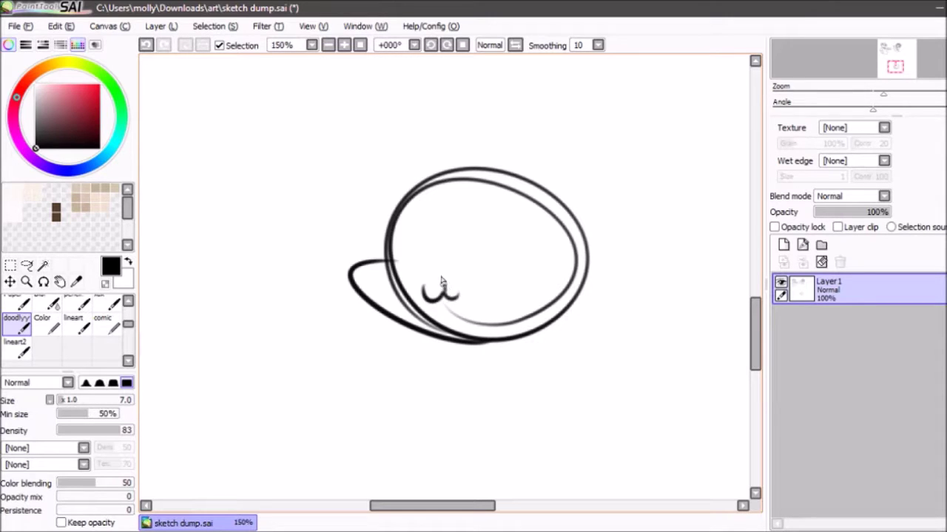
{"action": "mouse_move", "coordinate": [479, 235]}
{"action": "left_mouse_down"}
{"action": "mouse_move", "coordinate": [482, 270]}
{"action": "mouse_move", "coordinate": [482, 238]}
{"action": "mouse_move", "coordinate": [418, 265]}
{"action": "mouse_move", "coordinate": [419, 243]}
{"action": "left_mouse_up"}
{"action": "left_click_drag", "start_coordinate": [477, 233], "coordinate": [460, 223]}
Add three thin curved whiskers to each side of the cat's face
{"action": "left_click_drag", "start_coordinate": [509, 289], "coordinate": [560, 267]}
{"action": "key", "text": "ctrl+z"}
{"action": "key", "text": "ctrl+z"}
{"action": "key", "text": "ctrl+z"}
{"action": "mouse_move", "coordinate": [505, 281]}
{"action": "left_mouse_down"}
{"action": "mouse_move", "coordinate": [563, 266]}
{"action": "mouse_move", "coordinate": [551, 314]}
{"action": "left_mouse_up"}
{"action": "key", "text": "ctrl+z"}
{"action": "left_click_drag", "start_coordinate": [488, 310], "coordinate": [509, 338]}
{"action": "mouse_move", "coordinate": [400, 265]}
{"action": "left_mouse_down"}
{"action": "mouse_move", "coordinate": [357, 248]}
{"action": "mouse_move", "coordinate": [334, 319]}
{"action": "left_mouse_up"}
Draw two pointed ears on top of the cat's head
{"action": "left_click_drag", "start_coordinate": [551, 201], "coordinate": [597, 169]}
{"action": "key", "text": "ctrl+z"}
{"action": "mouse_move", "coordinate": [539, 191]}
{"action": "left_mouse_down"}
{"action": "mouse_move", "coordinate": [622, 156]}
{"action": "mouse_move", "coordinate": [575, 265]}
{"action": "left_mouse_up"}
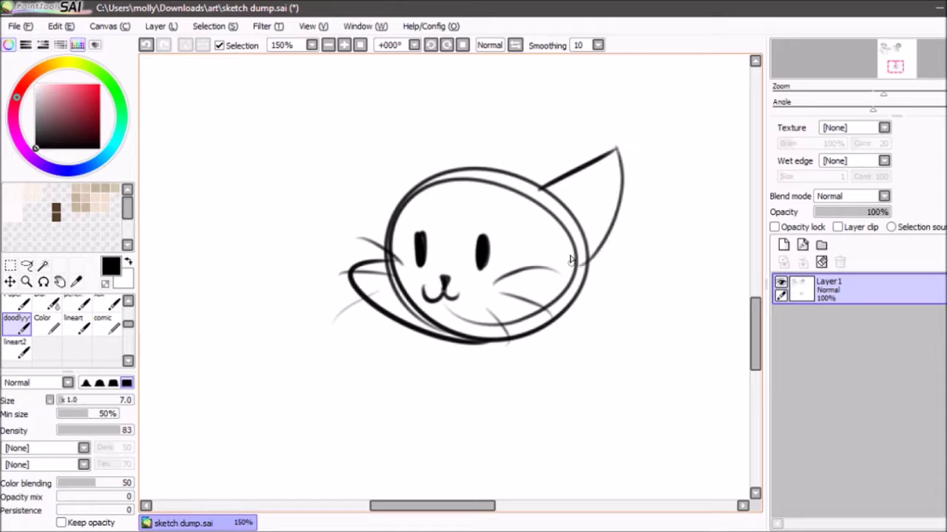
{"action": "left_click_drag", "start_coordinate": [435, 175], "coordinate": [385, 116]}
{"action": "left_click_drag", "start_coordinate": [385, 116], "coordinate": [365, 208]}
{"action": "key", "text": "ctrl+z"}
{"action": "key", "text": "ctrl+z"}
{"action": "mouse_move", "coordinate": [434, 177]}
{"action": "left_mouse_down"}
{"action": "mouse_move", "coordinate": [418, 154]}
{"action": "mouse_move", "coordinate": [401, 128]}
{"action": "left_mouse_up"}
{"action": "left_click_drag", "start_coordinate": [401, 127], "coordinate": [371, 226]}
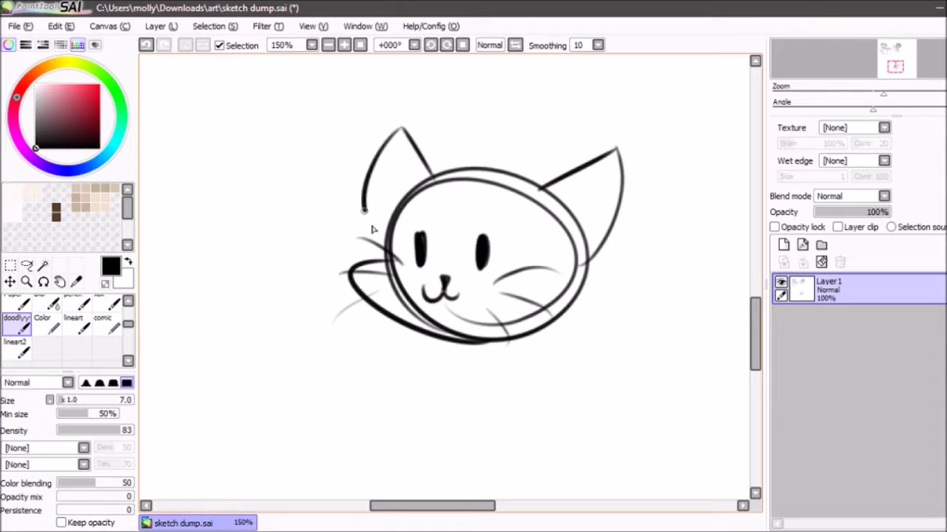
Add inner ear lines to both ears and a hatched patch around one of the cat's eyes
{"action": "left_click_drag", "start_coordinate": [560, 212], "coordinate": [608, 174]}
{"action": "left_click_drag", "start_coordinate": [406, 193], "coordinate": [398, 151]}
{"action": "key", "text": "ctrl+z"}
{"action": "left_click_drag", "start_coordinate": [404, 197], "coordinate": [402, 154]}
{"action": "mouse_move", "coordinate": [473, 222]}
{"action": "left_mouse_down"}
{"action": "mouse_move", "coordinate": [459, 260]}
{"action": "mouse_move", "coordinate": [517, 275]}
{"action": "mouse_move", "coordinate": [532, 219]}
{"action": "mouse_move", "coordinate": [457, 230]}
{"action": "mouse_move", "coordinate": [502, 234]}
{"action": "mouse_move", "coordinate": [513, 223]}
{"action": "mouse_move", "coordinate": [541, 251]}
{"action": "mouse_move", "coordinate": [468, 263]}
{"action": "left_mouse_up"}
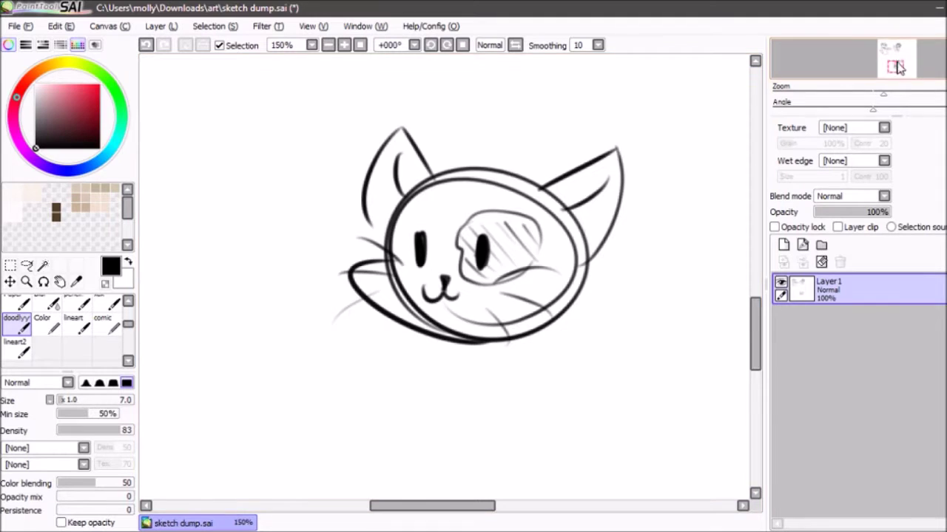
Draw the chest line and rounded back of the cat's seated body below the head
{"action": "left_click_drag", "start_coordinate": [898, 68], "coordinate": [897, 71]}
{"action": "left_click_drag", "start_coordinate": [457, 225], "coordinate": [430, 337]}
{"action": "key", "text": "ctrl+z"}
{"action": "mouse_move", "coordinate": [456, 224]}
{"action": "left_mouse_down"}
{"action": "mouse_move", "coordinate": [427, 407]}
{"action": "mouse_move", "coordinate": [422, 330]}
{"action": "mouse_move", "coordinate": [433, 386]}
{"action": "left_mouse_up"}
{"action": "key", "text": "ctrl+z"}
{"action": "mouse_move", "coordinate": [554, 201]}
{"action": "left_mouse_down"}
{"action": "mouse_move", "coordinate": [625, 277]}
{"action": "mouse_move", "coordinate": [598, 384]}
{"action": "left_mouse_up"}
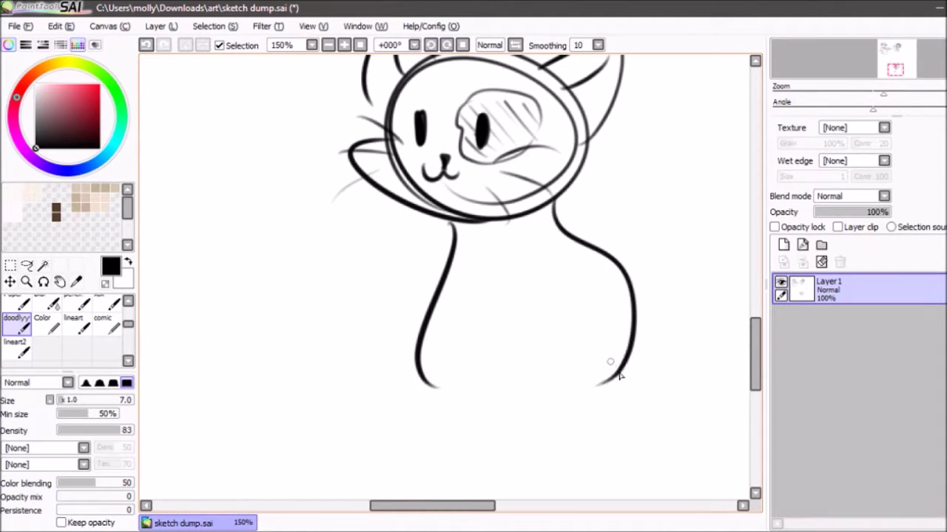
Draw a long tail curving up from the cat's rear and bending over at the tip
{"action": "left_click_drag", "start_coordinate": [895, 69], "coordinate": [899, 72]}
{"action": "mouse_move", "coordinate": [440, 306]}
{"action": "left_mouse_down"}
{"action": "mouse_move", "coordinate": [497, 251]}
{"action": "mouse_move", "coordinate": [602, 275]}
{"action": "mouse_move", "coordinate": [419, 343]}
{"action": "left_mouse_up"}
{"action": "key", "text": "ctrl+z"}
{"action": "left_click_drag", "start_coordinate": [451, 297], "coordinate": [435, 318]}
{"action": "key", "text": "ctrl+z"}
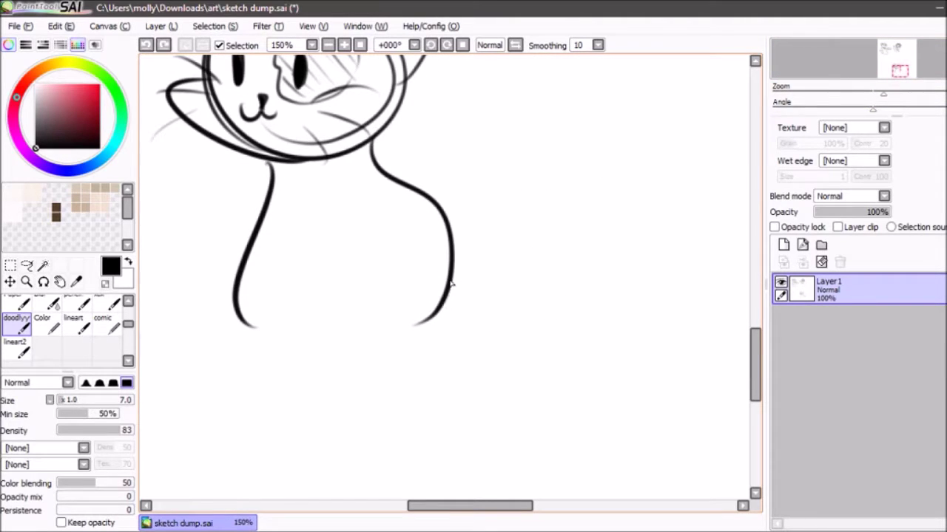
{"action": "mouse_move", "coordinate": [451, 286]}
{"action": "left_mouse_down"}
{"action": "mouse_move", "coordinate": [507, 172]}
{"action": "mouse_move", "coordinate": [590, 153]}
{"action": "left_mouse_up"}
{"action": "mouse_move", "coordinate": [436, 319]}
{"action": "left_mouse_down"}
{"action": "mouse_move", "coordinate": [523, 271]}
{"action": "mouse_move", "coordinate": [591, 169]}
{"action": "left_mouse_up"}
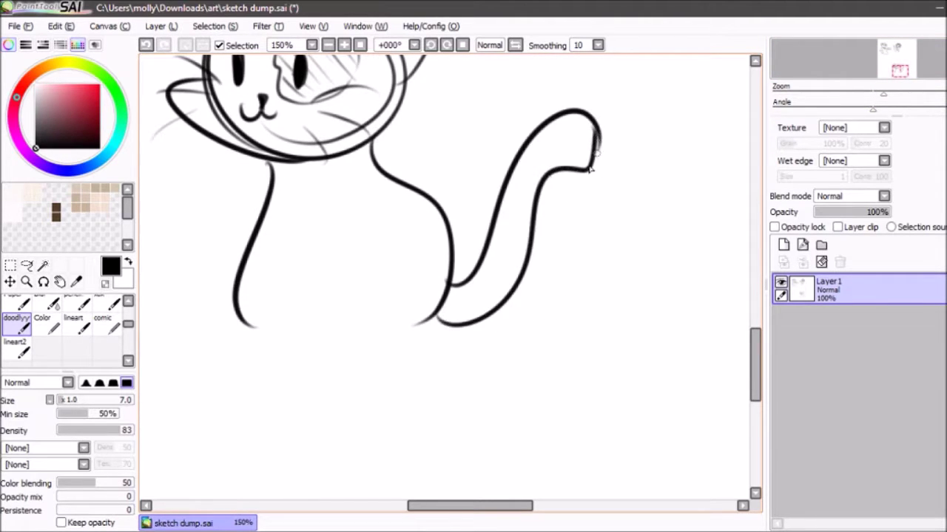
Draw the cat's two front legs, tapering down to small paws that meet at the bottom
{"action": "left_click_drag", "start_coordinate": [893, 72], "coordinate": [898, 71]}
{"action": "mouse_move", "coordinate": [431, 219]}
{"action": "left_mouse_down"}
{"action": "mouse_move", "coordinate": [386, 376]}
{"action": "mouse_move", "coordinate": [432, 244]}
{"action": "mouse_move", "coordinate": [399, 348]}
{"action": "left_mouse_up"}
{"action": "key", "text": "ctrl+z"}
{"action": "left_click_drag", "start_coordinate": [327, 243], "coordinate": [353, 387]}
{"action": "key", "text": "ctrl+z"}
{"action": "left_click_drag", "start_coordinate": [327, 232], "coordinate": [331, 355]}
{"action": "key", "text": "ctrl+z"}
{"action": "mouse_move", "coordinate": [390, 222]}
{"action": "left_mouse_down"}
{"action": "mouse_move", "coordinate": [361, 326]}
{"action": "mouse_move", "coordinate": [370, 340]}
{"action": "mouse_move", "coordinate": [403, 338]}
{"action": "mouse_move", "coordinate": [369, 350]}
{"action": "left_mouse_up"}
{"action": "key", "text": "ctrl+z"}
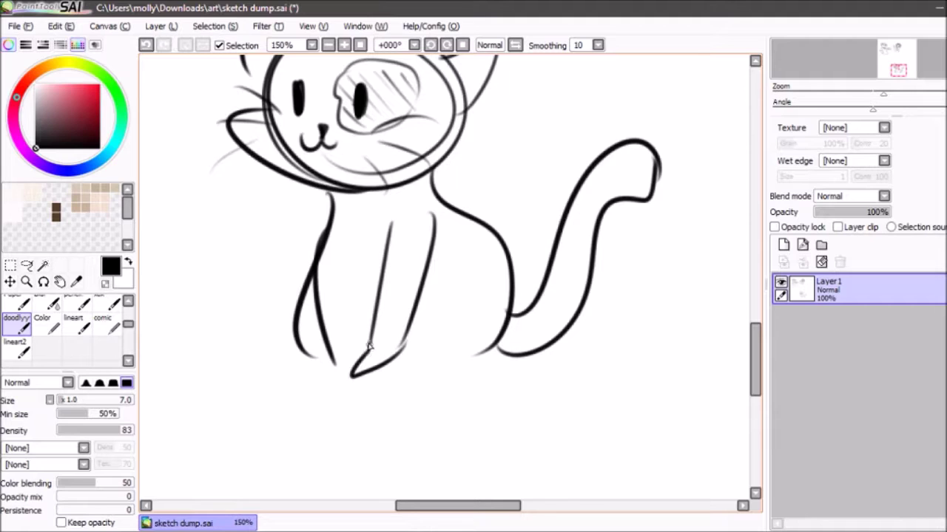
{"action": "mouse_move", "coordinate": [348, 238]}
{"action": "left_mouse_down"}
{"action": "mouse_move", "coordinate": [361, 339]}
{"action": "mouse_move", "coordinate": [354, 378]}
{"action": "left_mouse_up"}
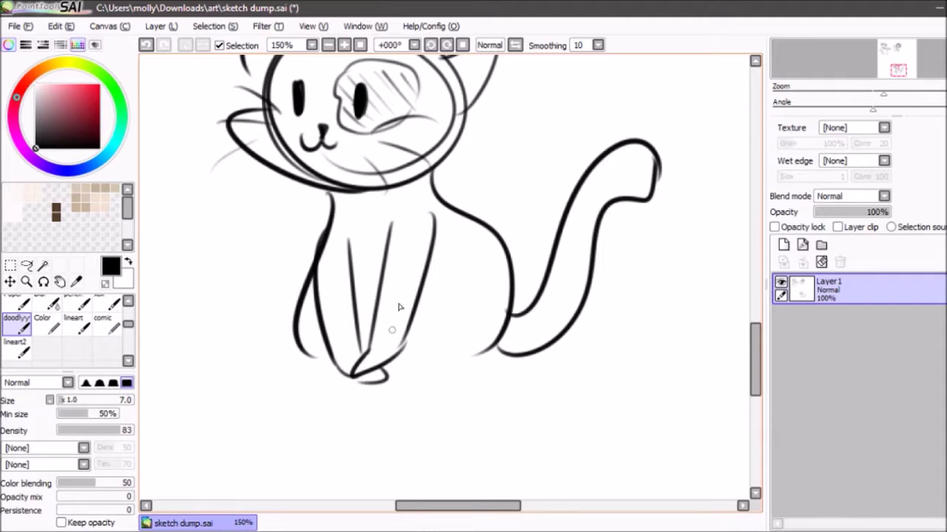
Draw the cat's rounded hind thigh with its foot and close the bottom of the body with small paw lines
{"action": "left_click_drag", "start_coordinate": [487, 299], "coordinate": [428, 392]}
{"action": "key", "text": "ctrl+z"}
{"action": "mouse_move", "coordinate": [485, 281]}
{"action": "left_mouse_down"}
{"action": "mouse_move", "coordinate": [423, 369]}
{"action": "mouse_move", "coordinate": [494, 347]}
{"action": "left_mouse_up"}
{"action": "mouse_move", "coordinate": [303, 350]}
{"action": "left_mouse_down"}
{"action": "mouse_move", "coordinate": [316, 373]}
{"action": "mouse_move", "coordinate": [341, 375]}
{"action": "left_mouse_up"}
{"action": "left_click_drag", "start_coordinate": [427, 360], "coordinate": [379, 375]}
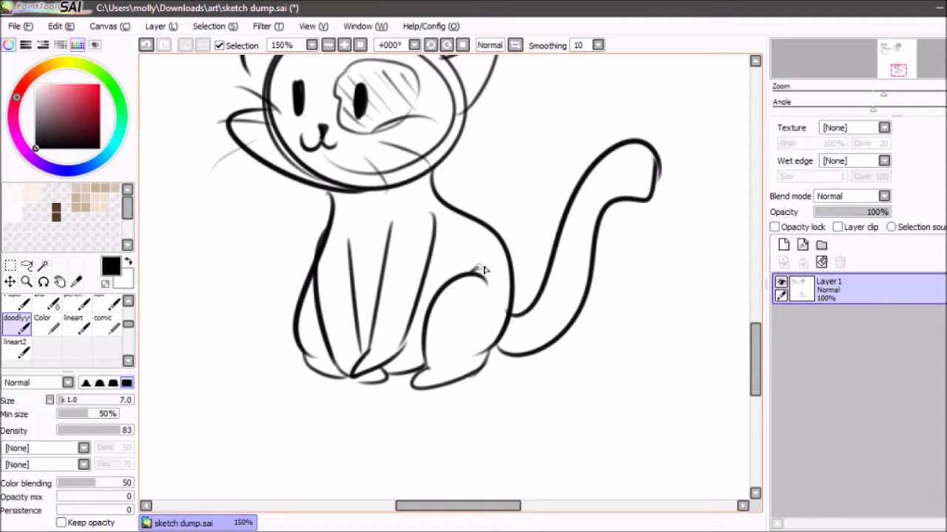
{"action": "key", "text": "ctrl+z"}
{"action": "left_click_drag", "start_coordinate": [480, 274], "coordinate": [469, 262]}
{"action": "key", "text": "ctrl+z"}
Mark off and hatch the cat's tail tip, and outline a rounded spot near the tail's base
{"action": "left_click_drag", "start_coordinate": [923, 41], "coordinate": [909, 48]}
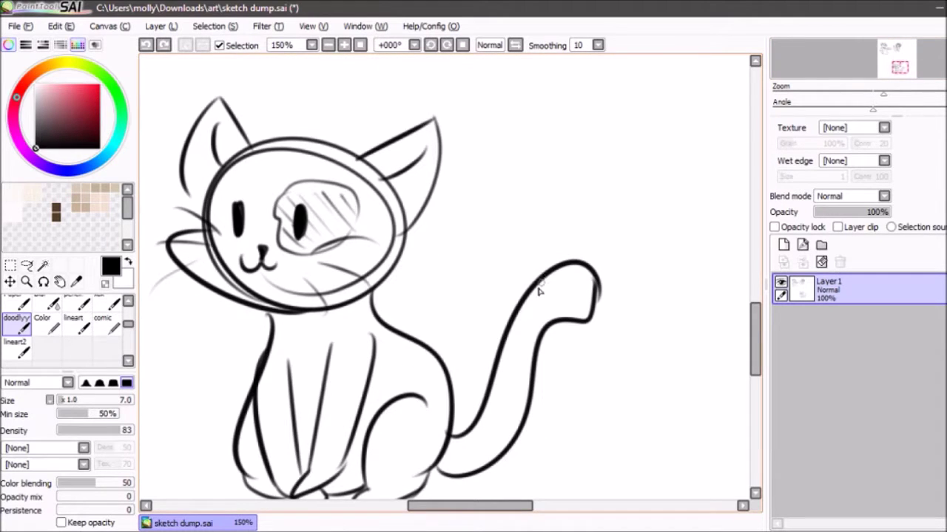
{"action": "mouse_move", "coordinate": [551, 274]}
{"action": "left_mouse_down"}
{"action": "mouse_move", "coordinate": [546, 319]}
{"action": "mouse_move", "coordinate": [571, 309]}
{"action": "mouse_move", "coordinate": [565, 333]}
{"action": "left_mouse_up"}
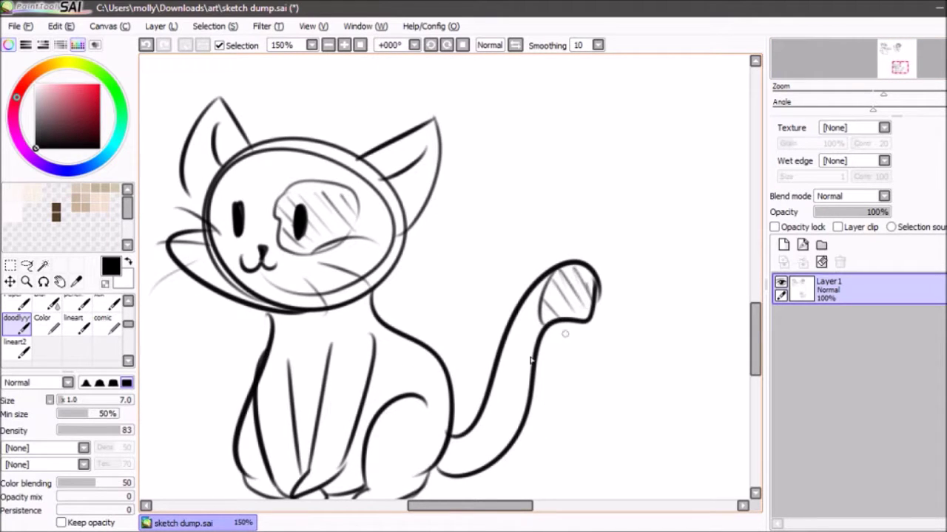
{"action": "left_click_drag", "start_coordinate": [495, 453], "coordinate": [524, 433]}
{"action": "key", "text": "ctrl+z"}
{"action": "left_click_drag", "start_coordinate": [488, 404], "coordinate": [470, 434]}
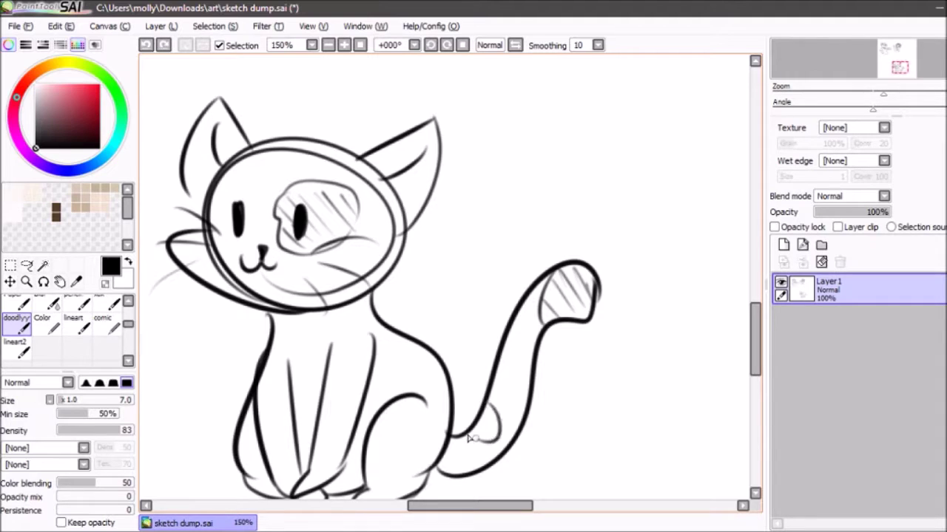
Add hatched spots to the cat's back, front leg and both ears
{"action": "mouse_move", "coordinate": [404, 339]}
{"action": "left_mouse_down"}
{"action": "mouse_move", "coordinate": [423, 342]}
{"action": "mouse_move", "coordinate": [425, 361]}
{"action": "left_mouse_up"}
{"action": "left_click_drag", "start_coordinate": [261, 374], "coordinate": [261, 392]}
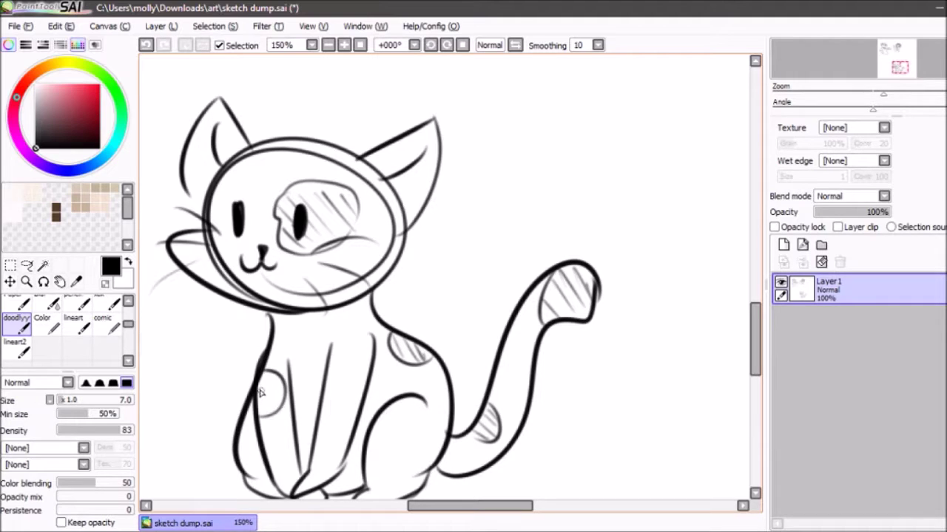
{"action": "mouse_move", "coordinate": [218, 112]}
{"action": "left_mouse_down"}
{"action": "mouse_move", "coordinate": [186, 141]}
{"action": "mouse_move", "coordinate": [208, 111]}
{"action": "mouse_move", "coordinate": [216, 137]}
{"action": "left_mouse_up"}
{"action": "left_click_drag", "start_coordinate": [401, 213], "coordinate": [420, 198]}
Add a small lower lip under the cat's mouth and draw a pointed speech bubble tail beside its face
{"action": "left_click", "coordinate": [330, 45]}
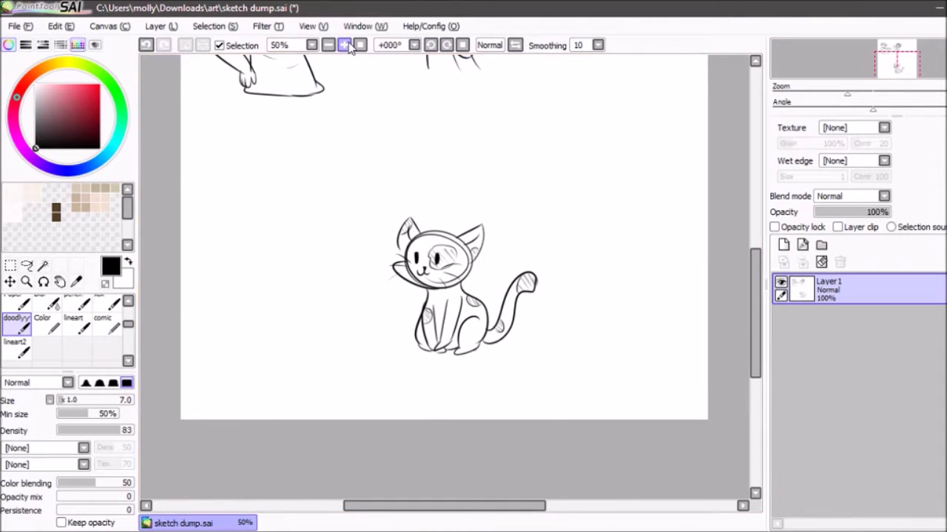
{"action": "left_click", "coordinate": [343, 45]}
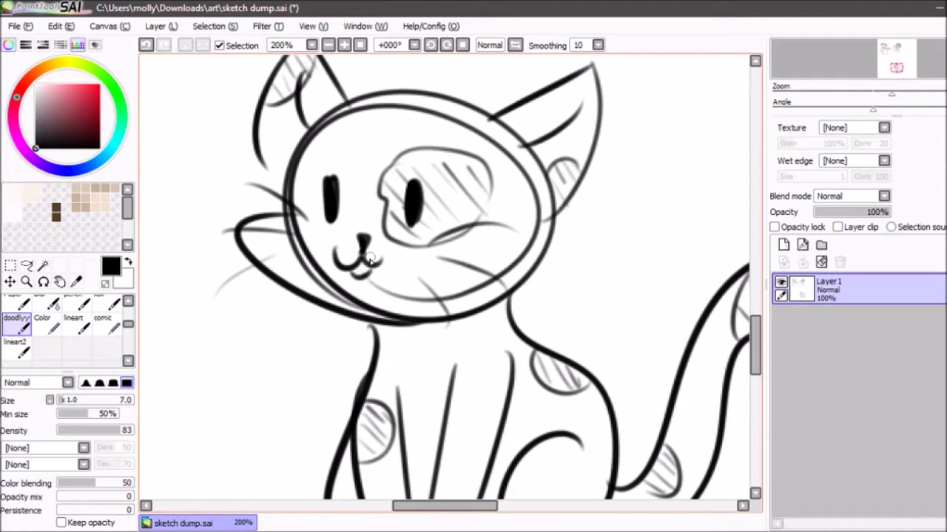
{"action": "left_click", "coordinate": [890, 65]}
{"action": "left_click", "coordinate": [889, 66]}
{"action": "left_click_drag", "start_coordinate": [446, 181], "coordinate": [409, 210]}
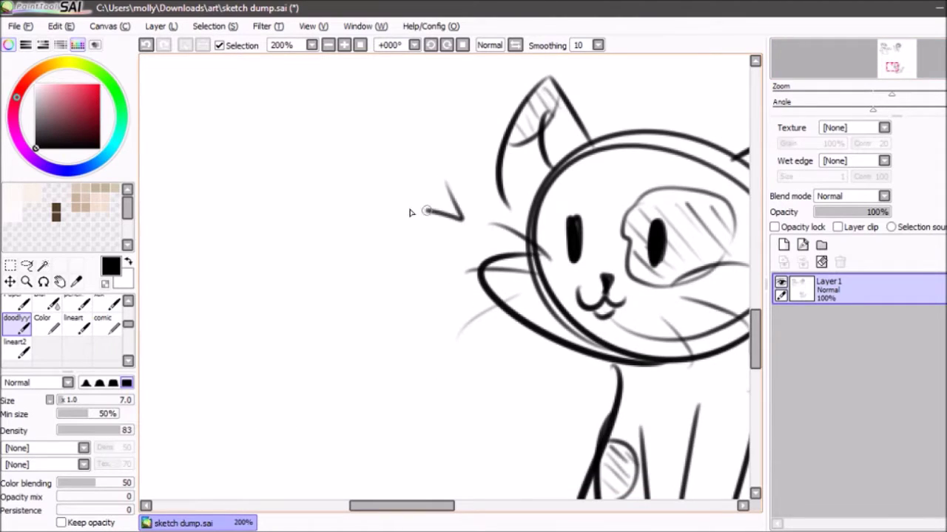
Hand-letter "meow!" beside the cat's head and enclose it in a heart-shaped speech bubble joined to the pointer
{"action": "mouse_move", "coordinate": [257, 137]}
{"action": "left_mouse_down"}
{"action": "mouse_move", "coordinate": [300, 110]}
{"action": "mouse_move", "coordinate": [331, 127]}
{"action": "left_mouse_up"}
{"action": "left_click_drag", "start_coordinate": [359, 96], "coordinate": [358, 104]}
{"action": "mouse_move", "coordinate": [373, 119]}
{"action": "left_mouse_down"}
{"action": "mouse_move", "coordinate": [390, 131]}
{"action": "mouse_move", "coordinate": [403, 118]}
{"action": "mouse_move", "coordinate": [449, 119]}
{"action": "mouse_move", "coordinate": [423, 151]}
{"action": "mouse_move", "coordinate": [423, 136]}
{"action": "left_mouse_up"}
{"action": "key", "text": "ctrl+z"}
{"action": "key", "text": "ctrl+z"}
{"action": "mouse_move", "coordinate": [433, 131]}
{"action": "left_mouse_down"}
{"action": "mouse_move", "coordinate": [449, 83]}
{"action": "mouse_move", "coordinate": [431, 138]}
{"action": "left_mouse_up"}
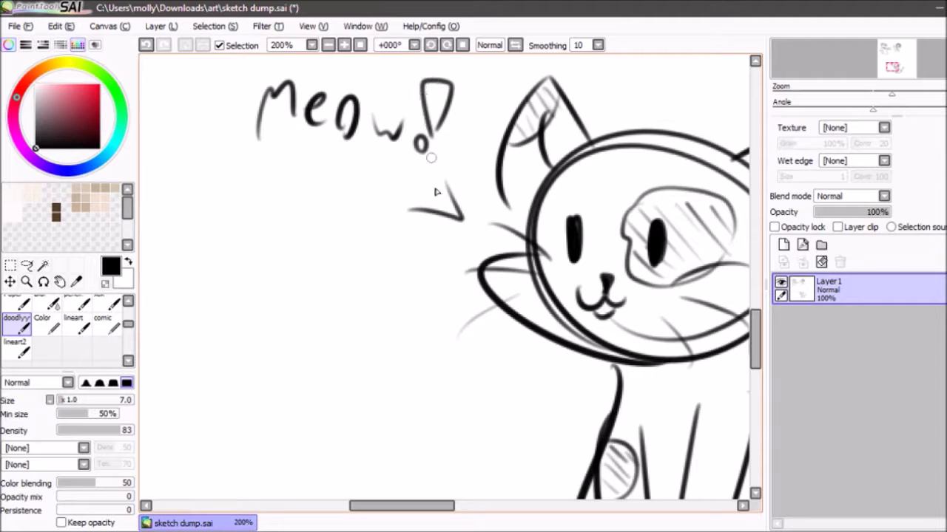
{"action": "scroll", "coordinate": [749, 297], "scroll_direction": "up", "scroll_amount": 3}
{"action": "mouse_move", "coordinate": [413, 318]}
{"action": "left_mouse_down"}
{"action": "mouse_move", "coordinate": [220, 197]}
{"action": "mouse_move", "coordinate": [446, 124]}
{"action": "mouse_move", "coordinate": [454, 288]}
{"action": "left_mouse_up"}
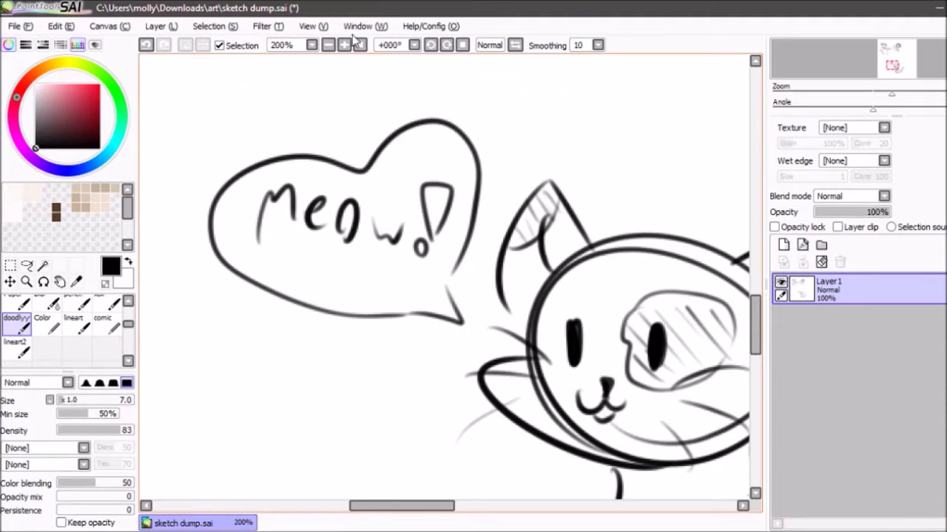
Draw a leaf-shaped shell with a pointed tip and a curved inner rim in the empty space beyond the cat's tail
{"action": "left_click", "coordinate": [327, 45]}
{"action": "left_click", "coordinate": [327, 45]}
{"action": "left_click", "coordinate": [328, 45]}
{"action": "left_click", "coordinate": [327, 45]}
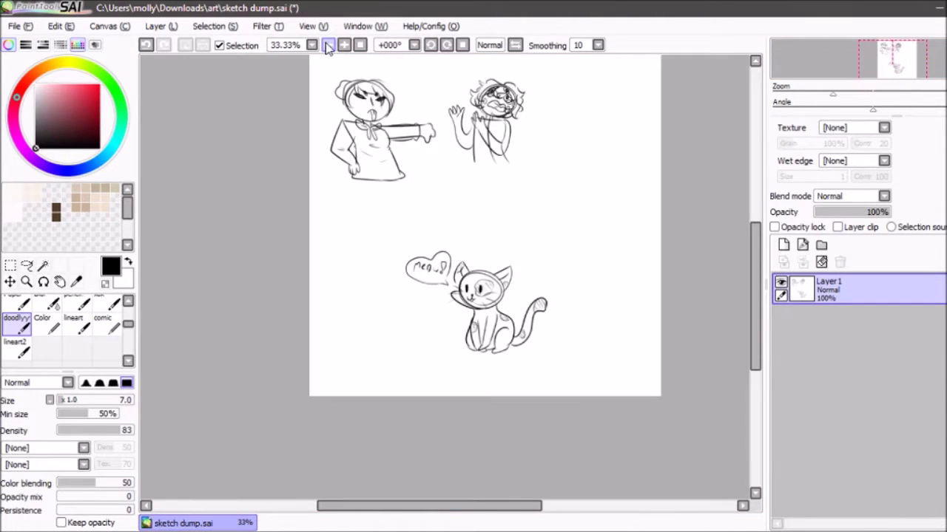
{"action": "left_click_drag", "start_coordinate": [882, 60], "coordinate": [893, 56]}
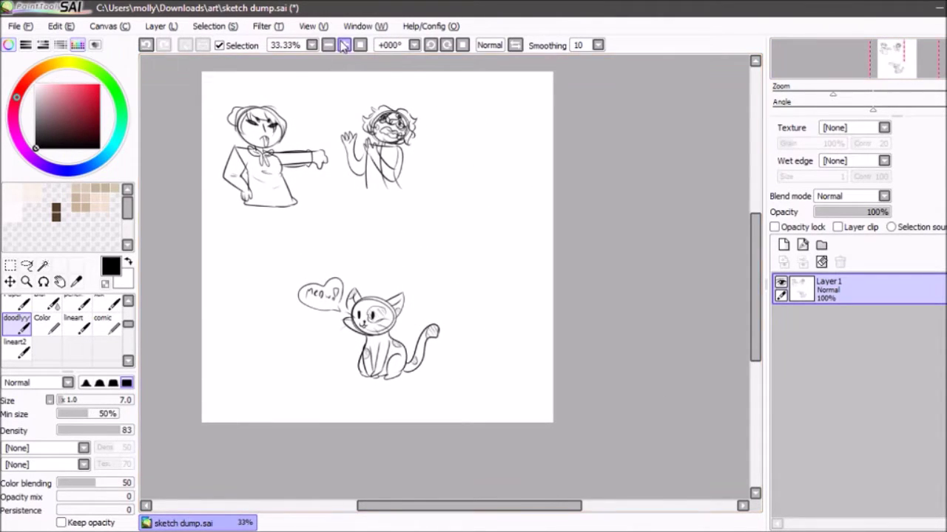
{"action": "left_click", "coordinate": [360, 45]}
{"action": "left_click_drag", "start_coordinate": [446, 240], "coordinate": [591, 131]}
{"action": "key", "text": "ctrl+z"}
{"action": "mouse_move", "coordinate": [442, 212]}
{"action": "left_mouse_down"}
{"action": "mouse_move", "coordinate": [480, 262]}
{"action": "mouse_move", "coordinate": [614, 148]}
{"action": "left_mouse_up"}
{"action": "key", "text": "ctrl+z"}
{"action": "mouse_move", "coordinate": [446, 235]}
{"action": "left_mouse_down"}
{"action": "mouse_move", "coordinate": [590, 175]}
{"action": "mouse_move", "coordinate": [454, 228]}
{"action": "mouse_move", "coordinate": [592, 127]}
{"action": "mouse_move", "coordinate": [486, 143]}
{"action": "mouse_move", "coordinate": [591, 131]}
{"action": "left_mouse_up"}
{"action": "key", "text": "ctrl+z"}
{"action": "key", "text": "ctrl+z"}
{"action": "left_click_drag", "start_coordinate": [445, 235], "coordinate": [583, 136]}
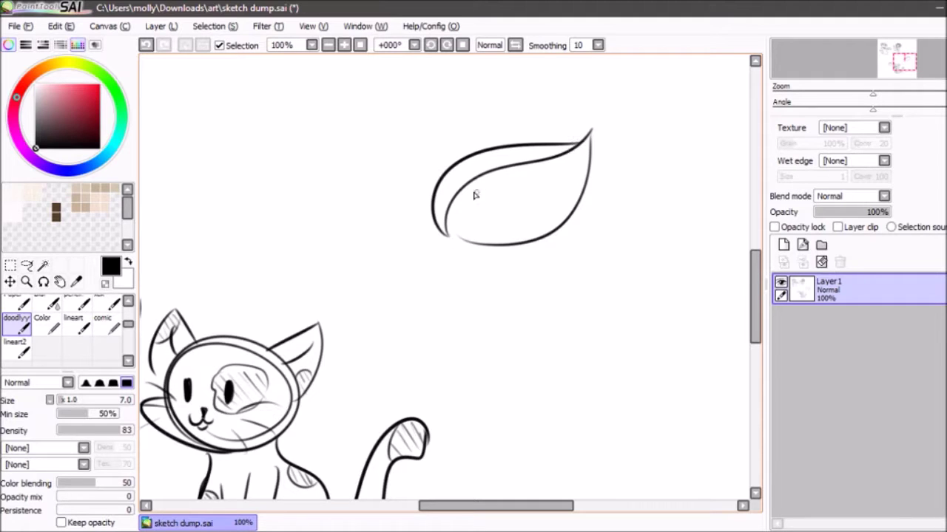
Decorate the leaf-shaped shell with two large spirals and rounded loops along its rim
{"action": "left_click_drag", "start_coordinate": [469, 187], "coordinate": [480, 209]}
{"action": "left_click_drag", "start_coordinate": [454, 170], "coordinate": [466, 177]}
{"action": "mouse_move", "coordinate": [525, 174]}
{"action": "left_mouse_down"}
{"action": "mouse_move", "coordinate": [532, 185]}
{"action": "mouse_move", "coordinate": [508, 175]}
{"action": "left_mouse_up"}
{"action": "left_click", "coordinate": [346, 48]}
{"action": "left_click", "coordinate": [346, 47]}
{"action": "mouse_move", "coordinate": [429, 169]}
{"action": "left_mouse_down"}
{"action": "mouse_move", "coordinate": [419, 220]}
{"action": "mouse_move", "coordinate": [495, 216]}
{"action": "mouse_move", "coordinate": [486, 252]}
{"action": "mouse_move", "coordinate": [521, 250]}
{"action": "left_mouse_up"}
{"action": "key", "text": "ctrl+z"}
{"action": "key", "text": "ctrl+z"}
Draw the creature's rounded head and long underside beneath the leaf-shaped shell
{"action": "left_click_drag", "start_coordinate": [900, 60], "coordinate": [907, 60]}
{"action": "key", "text": "ctrl+z"}
{"action": "mouse_move", "coordinate": [305, 300]}
{"action": "left_mouse_down"}
{"action": "mouse_move", "coordinate": [390, 360]}
{"action": "mouse_move", "coordinate": [514, 353]}
{"action": "left_mouse_up"}
{"action": "key", "text": "ctrl+z"}
Add a short pointed tail and stubby legs to the shelled creature, hatching the far-side legs
{"action": "mouse_move", "coordinate": [527, 318]}
{"action": "left_mouse_down"}
{"action": "mouse_move", "coordinate": [569, 335]}
{"action": "mouse_move", "coordinate": [567, 343]}
{"action": "left_mouse_up"}
{"action": "key", "text": "ctrl+z"}
{"action": "mouse_move", "coordinate": [567, 342]}
{"action": "left_mouse_down"}
{"action": "mouse_move", "coordinate": [537, 358]}
{"action": "mouse_move", "coordinate": [489, 360]}
{"action": "left_mouse_up"}
{"action": "key", "text": "ctrl+z"}
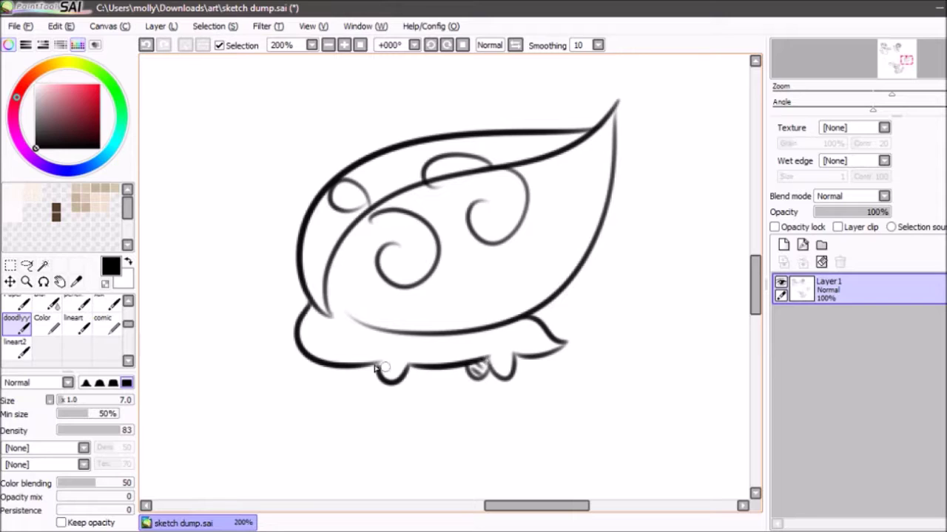
{"action": "left_click_drag", "start_coordinate": [353, 366], "coordinate": [378, 369]}
Draw two dot eyes and a small W-shaped mouth on the shelled creature's head
{"action": "left_click_drag", "start_coordinate": [321, 340], "coordinate": [345, 333]}
{"action": "key", "text": "ctrl+z"}
{"action": "key", "text": "ctrl+z"}
{"action": "key", "text": "ctrl+z"}
{"action": "left_click_drag", "start_coordinate": [342, 330], "coordinate": [323, 331]}
{"action": "key", "text": "ctrl+z"}
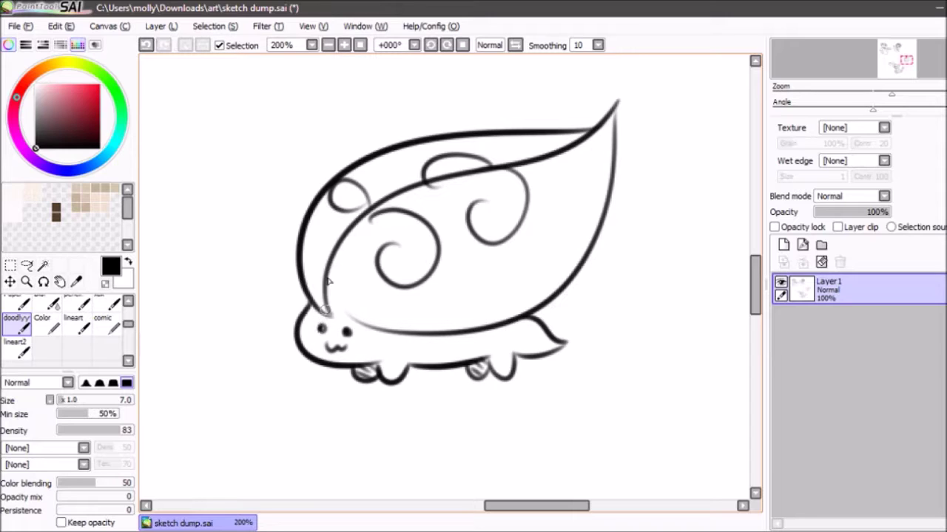
{"action": "left_click_drag", "start_coordinate": [333, 268], "coordinate": [405, 321]}
{"action": "left_click_drag", "start_coordinate": [367, 233], "coordinate": [437, 307]}
{"action": "left_click_drag", "start_coordinate": [405, 215], "coordinate": [479, 303]}
{"action": "left_click_drag", "start_coordinate": [441, 201], "coordinate": [483, 257]}
{"action": "left_click_drag", "start_coordinate": [475, 189], "coordinate": [537, 264]}
{"action": "left_click_drag", "start_coordinate": [512, 182], "coordinate": [546, 224]}
{"action": "left_click_drag", "start_coordinate": [531, 177], "coordinate": [549, 195]}
{"action": "key", "text": "ctrl+z"}
{"action": "key", "text": "ctrl+z"}
{"action": "key", "text": "ctrl+z"}
{"action": "key", "text": "ctrl+z"}
{"action": "key", "text": "ctrl+z"}
{"action": "key", "text": "ctrl+z"}
{"action": "left_click", "coordinate": [328, 46]}
{"action": "left_click", "coordinate": [344, 45]}
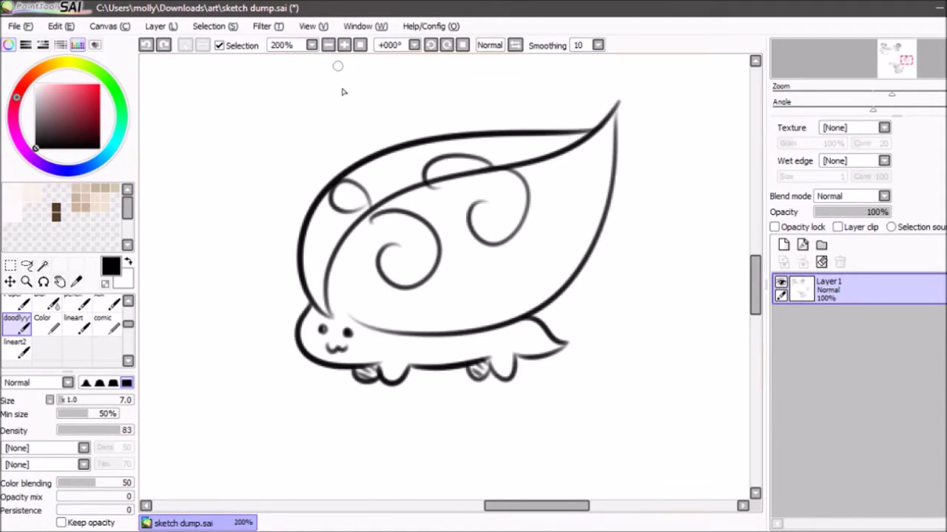
Draw a curved shadow edge along the body beneath the leaf-shaped shell and hatch the shadow back to the tail
{"action": "left_click_drag", "start_coordinate": [352, 322], "coordinate": [464, 363]}
{"action": "key", "text": "ctrl+z"}
{"action": "left_click_drag", "start_coordinate": [361, 328], "coordinate": [463, 358]}
{"action": "left_click_drag", "start_coordinate": [398, 330], "coordinate": [456, 361]}
{"action": "left_click_drag", "start_coordinate": [429, 338], "coordinate": [487, 357]}
{"action": "mouse_move", "coordinate": [476, 337]}
{"action": "left_mouse_down"}
{"action": "mouse_move", "coordinate": [491, 347]}
{"action": "mouse_move", "coordinate": [527, 346]}
{"action": "left_mouse_up"}
{"action": "left_click_drag", "start_coordinate": [516, 328], "coordinate": [536, 347]}
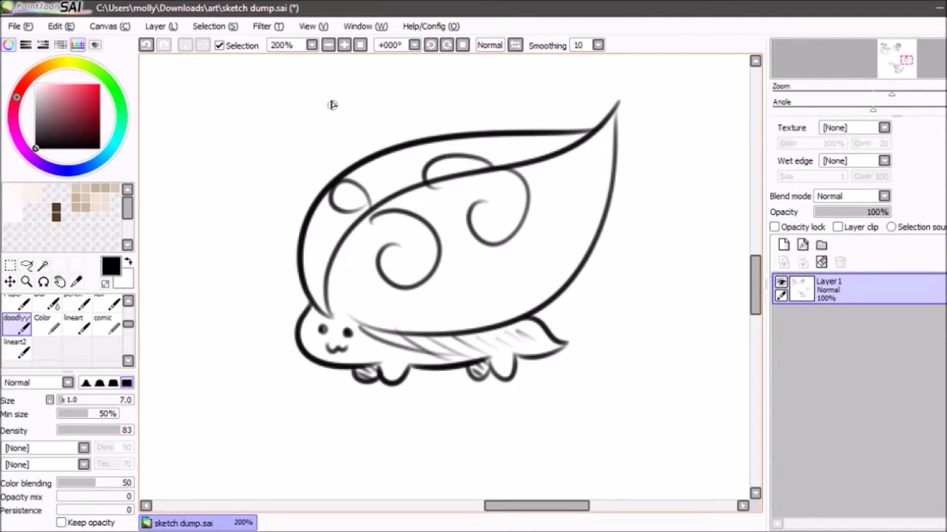
Draw a thin shadow line beneath the shell's folded upper flap and hatch the band up to the leaf tip
{"action": "left_click_drag", "start_coordinate": [402, 208], "coordinate": [625, 177]}
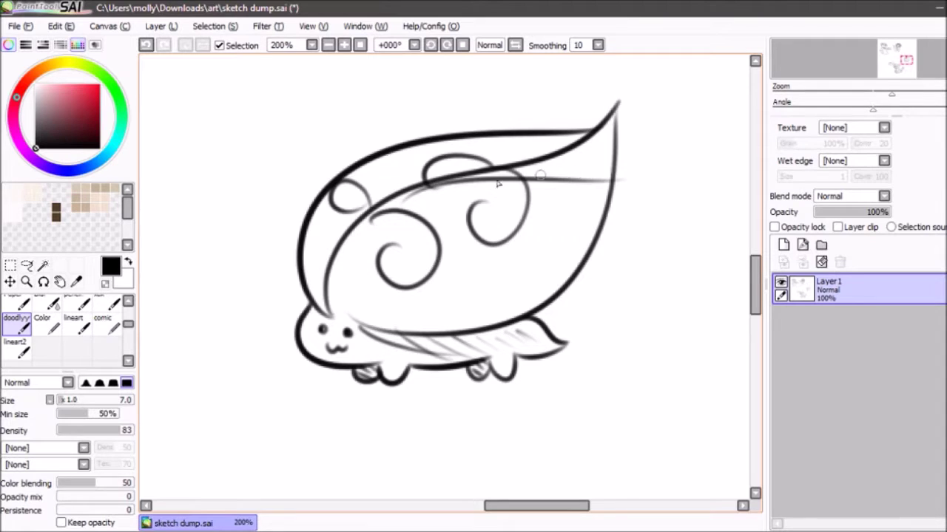
{"action": "left_click_drag", "start_coordinate": [584, 145], "coordinate": [615, 177]}
{"action": "left_click_drag", "start_coordinate": [601, 126], "coordinate": [614, 148]}
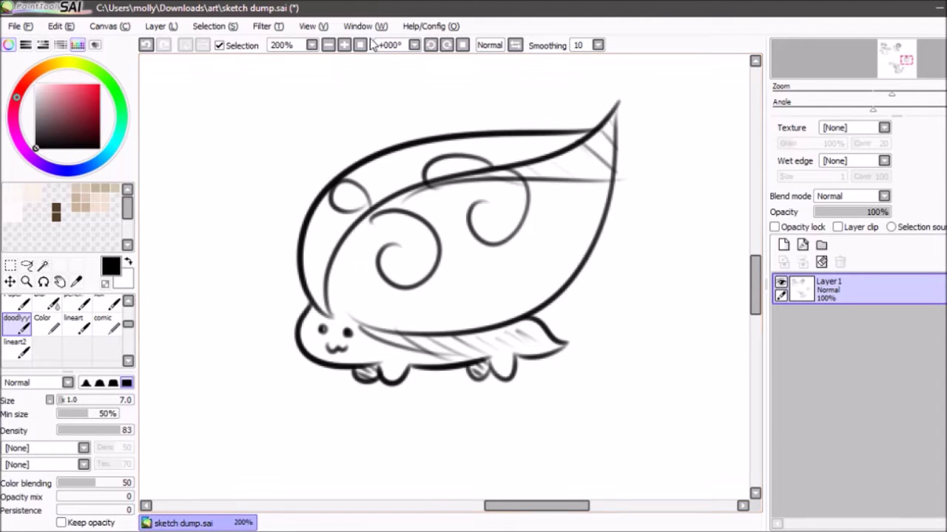
{"action": "left_click", "coordinate": [328, 45]}
{"action": "left_click", "coordinate": [327, 45]}
{"action": "left_click", "coordinate": [328, 45]}
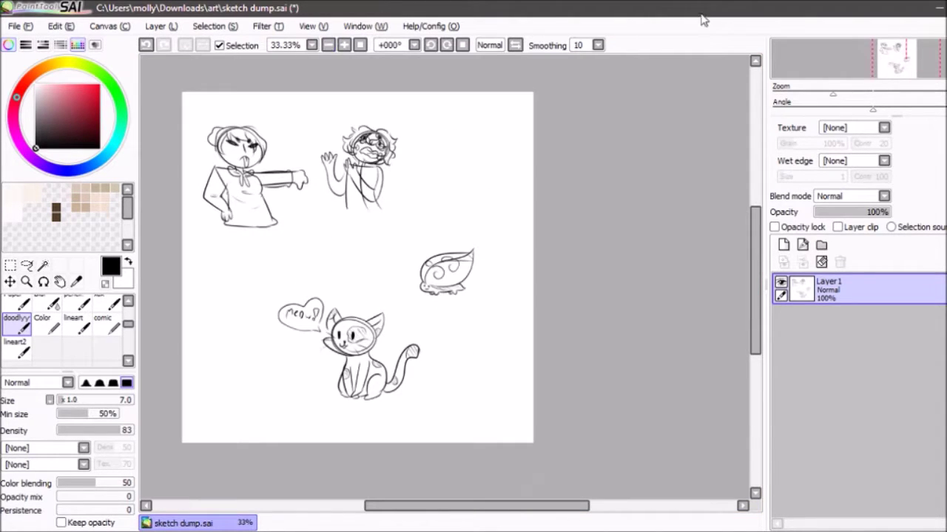
{"action": "left_click_drag", "start_coordinate": [887, 84], "coordinate": [887, 62]}
{"action": "left_click", "coordinate": [344, 45]}
{"action": "left_click", "coordinate": [343, 45]}
{"action": "left_click", "coordinate": [344, 45]}
{"action": "left_click", "coordinate": [343, 45]}
{"action": "mouse_move", "coordinate": [409, 355]}
{"action": "left_mouse_down"}
{"action": "mouse_move", "coordinate": [446, 265]}
{"action": "mouse_move", "coordinate": [452, 353]}
{"action": "mouse_move", "coordinate": [473, 361]}
{"action": "left_mouse_up"}
{"action": "key", "text": "ctrl+z"}
{"action": "key", "text": "ctrl+z"}
{"action": "mouse_move", "coordinate": [379, 287]}
{"action": "left_mouse_down"}
{"action": "mouse_move", "coordinate": [406, 321]}
{"action": "mouse_move", "coordinate": [397, 372]}
{"action": "mouse_move", "coordinate": [368, 297]}
{"action": "mouse_move", "coordinate": [400, 379]}
{"action": "left_mouse_up"}
{"action": "mouse_move", "coordinate": [397, 281]}
{"action": "left_mouse_down"}
{"action": "mouse_move", "coordinate": [428, 247]}
{"action": "mouse_move", "coordinate": [459, 292]}
{"action": "left_mouse_up"}
{"action": "key", "text": "ctrl+z"}
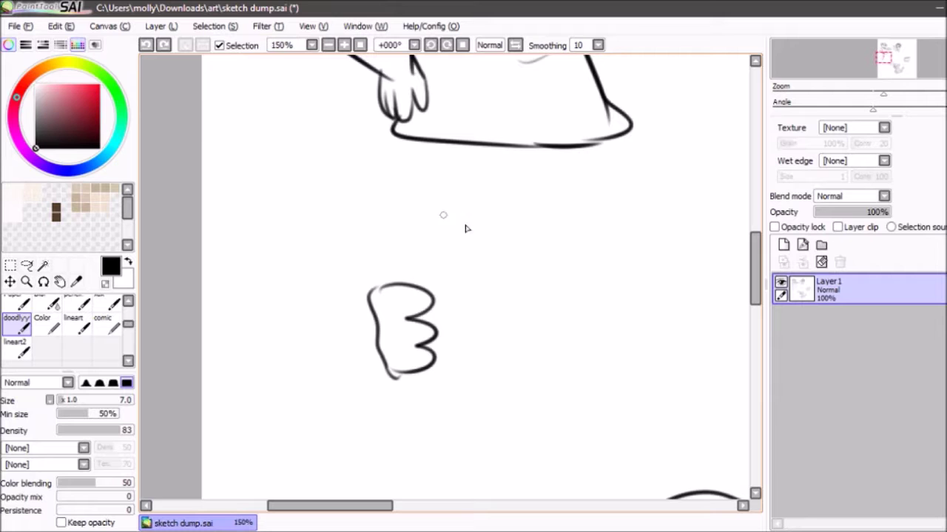
{"action": "mouse_move", "coordinate": [406, 279]}
{"action": "left_mouse_down"}
{"action": "mouse_move", "coordinate": [465, 294]}
{"action": "mouse_move", "coordinate": [466, 307]}
{"action": "left_mouse_up"}
{"action": "key", "text": "ctrl+z"}
{"action": "key", "text": "ctrl+z"}
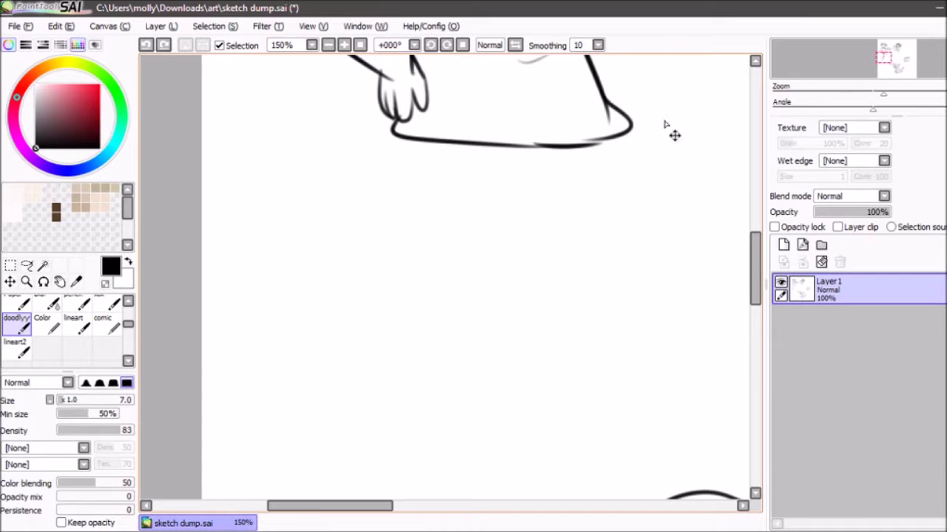
{"action": "mouse_move", "coordinate": [897, 65]}
{"action": "left_mouse_down"}
{"action": "mouse_move", "coordinate": [887, 78]}
{"action": "mouse_move", "coordinate": [882, 62]}
{"action": "left_mouse_up"}
{"action": "mouse_move", "coordinate": [555, 89]}
{"action": "left_mouse_down"}
{"action": "mouse_move", "coordinate": [475, 303]}
{"action": "mouse_move", "coordinate": [516, 330]}
{"action": "left_mouse_up"}
{"action": "key", "text": "ctrl+z"}
{"action": "left_click_drag", "start_coordinate": [548, 111], "coordinate": [540, 314]}
{"action": "left_click_drag", "start_coordinate": [472, 264], "coordinate": [534, 399]}
{"action": "key", "text": "ctrl+z"}
{"action": "key", "text": "ctrl+z"}
{"action": "key", "text": "ctrl+z"}
Outline a flared skirt in the empty area below the thumbs-down figure, with a curved waist and a wavy folded hem
{"action": "mouse_move", "coordinate": [412, 182]}
{"action": "left_mouse_down"}
{"action": "mouse_move", "coordinate": [507, 157]}
{"action": "mouse_move", "coordinate": [499, 169]}
{"action": "mouse_move", "coordinate": [592, 344]}
{"action": "left_mouse_up"}
{"action": "key", "text": "ctrl+z"}
{"action": "key", "text": "ctrl+z"}
{"action": "left_click_drag", "start_coordinate": [493, 173], "coordinate": [597, 270]}
{"action": "key", "text": "ctrl+z"}
{"action": "left_click_drag", "start_coordinate": [497, 171], "coordinate": [608, 287]}
{"action": "left_click_drag", "start_coordinate": [418, 184], "coordinate": [321, 333]}
{"action": "key", "text": "ctrl+z"}
{"action": "mouse_move", "coordinate": [417, 180]}
{"action": "left_mouse_down"}
{"action": "mouse_move", "coordinate": [321, 323]}
{"action": "mouse_move", "coordinate": [568, 274]}
{"action": "left_mouse_up"}
{"action": "mouse_move", "coordinate": [608, 281]}
{"action": "left_mouse_down"}
{"action": "mouse_move", "coordinate": [580, 271]}
{"action": "mouse_move", "coordinate": [532, 290]}
{"action": "left_mouse_up"}
{"action": "key", "text": "ctrl+z"}
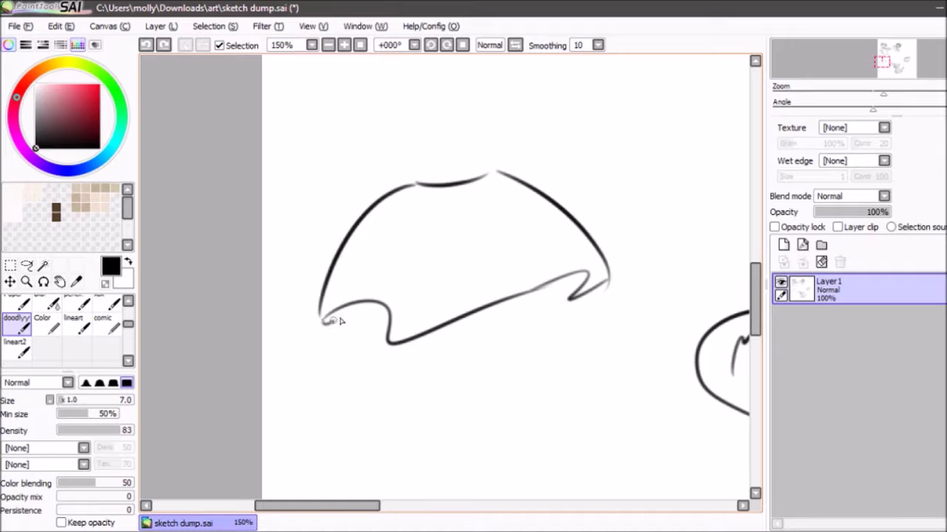
{"action": "mouse_move", "coordinate": [363, 340]}
{"action": "left_mouse_down"}
{"action": "mouse_move", "coordinate": [399, 360]}
{"action": "mouse_move", "coordinate": [520, 318]}
{"action": "left_mouse_up"}
{"action": "key", "text": "ctrl+z"}
{"action": "left_click", "coordinate": [344, 46]}
{"action": "key", "text": "ctrl+z"}
{"action": "mouse_move", "coordinate": [317, 316]}
{"action": "left_mouse_down"}
{"action": "mouse_move", "coordinate": [323, 378]}
{"action": "mouse_move", "coordinate": [551, 309]}
{"action": "left_mouse_up"}
{"action": "key", "text": "ctrl+z"}
{"action": "mouse_move", "coordinate": [279, 340]}
{"action": "left_mouse_down"}
{"action": "mouse_move", "coordinate": [317, 383]}
{"action": "mouse_move", "coordinate": [607, 300]}
{"action": "left_mouse_up"}
{"action": "key", "text": "ctrl+z"}
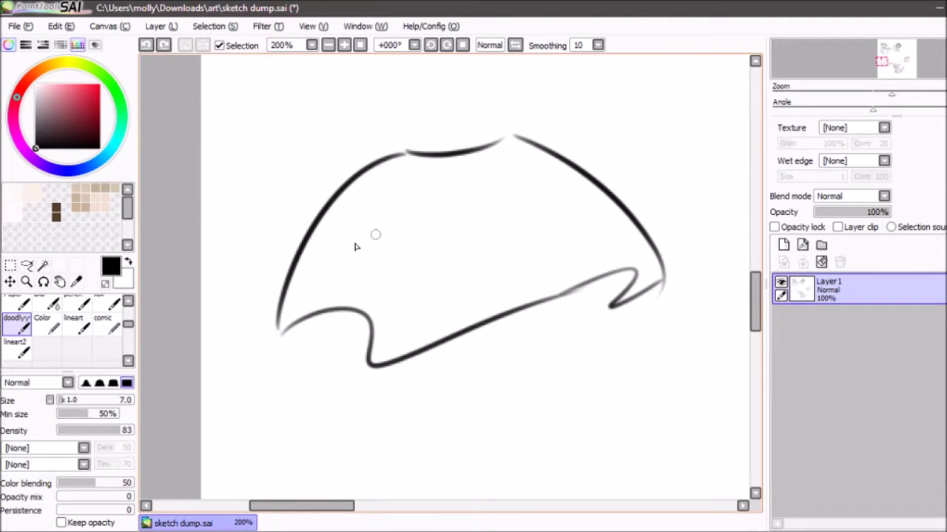
{"action": "mouse_move", "coordinate": [287, 329]}
{"action": "left_mouse_down"}
{"action": "mouse_move", "coordinate": [556, 324]}
{"action": "mouse_move", "coordinate": [602, 275]}
{"action": "left_mouse_up"}
{"action": "key", "text": "ctrl+z"}
{"action": "mouse_move", "coordinate": [663, 282]}
{"action": "left_mouse_down"}
{"action": "mouse_move", "coordinate": [636, 318]}
{"action": "mouse_move", "coordinate": [338, 355]}
{"action": "mouse_move", "coordinate": [328, 310]}
{"action": "mouse_move", "coordinate": [303, 334]}
{"action": "mouse_move", "coordinate": [336, 332]}
{"action": "mouse_move", "coordinate": [424, 380]}
{"action": "left_mouse_up"}
{"action": "key", "text": "ctrl+z"}
{"action": "key", "text": "ctrl+z"}
{"action": "mouse_move", "coordinate": [592, 301]}
{"action": "left_mouse_down"}
{"action": "mouse_move", "coordinate": [459, 360]}
{"action": "mouse_move", "coordinate": [392, 366]}
{"action": "left_mouse_up"}
{"action": "key", "text": "ctrl+z"}
Draw a row of small scalloped lace loops along the underside of the skirt's hem
{"action": "mouse_move", "coordinate": [329, 335]}
{"action": "left_mouse_down"}
{"action": "mouse_move", "coordinate": [296, 339]}
{"action": "mouse_move", "coordinate": [320, 337]}
{"action": "mouse_move", "coordinate": [288, 346]}
{"action": "mouse_move", "coordinate": [306, 331]}
{"action": "mouse_move", "coordinate": [279, 336]}
{"action": "mouse_move", "coordinate": [307, 319]}
{"action": "left_mouse_up"}
{"action": "key", "text": "ctrl+z"}
{"action": "key", "text": "ctrl+z"}
{"action": "key", "text": "ctrl+z"}
{"action": "left_click_drag", "start_coordinate": [307, 321], "coordinate": [332, 317]}
{"action": "key", "text": "ctrl+z"}
{"action": "key", "text": "ctrl+z"}
{"action": "left_click_drag", "start_coordinate": [281, 335], "coordinate": [298, 323]}
{"action": "key", "text": "ctrl+z"}
{"action": "mouse_move", "coordinate": [358, 338]}
{"action": "left_mouse_down"}
{"action": "mouse_move", "coordinate": [389, 362]}
{"action": "mouse_move", "coordinate": [470, 343]}
{"action": "left_mouse_up"}
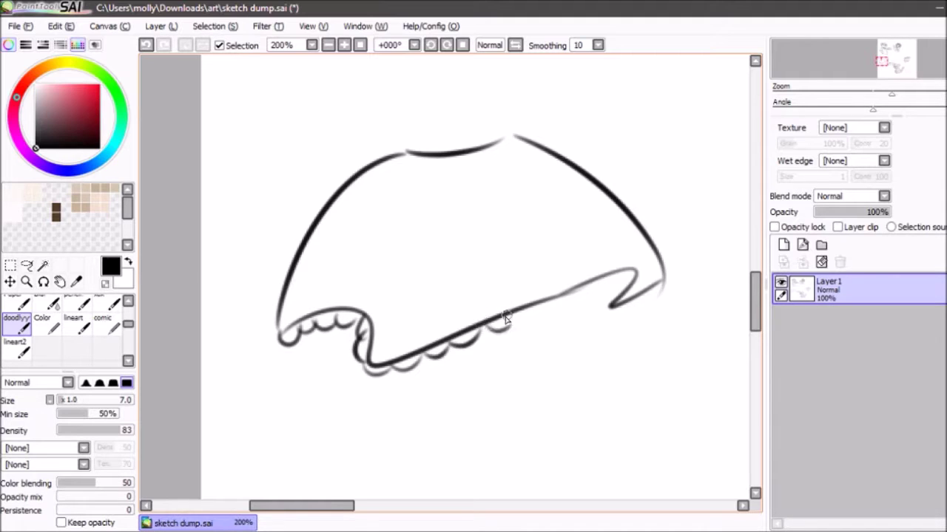
{"action": "mouse_move", "coordinate": [511, 320]}
{"action": "left_mouse_down"}
{"action": "mouse_move", "coordinate": [532, 302]}
{"action": "mouse_move", "coordinate": [559, 298]}
{"action": "left_mouse_up"}
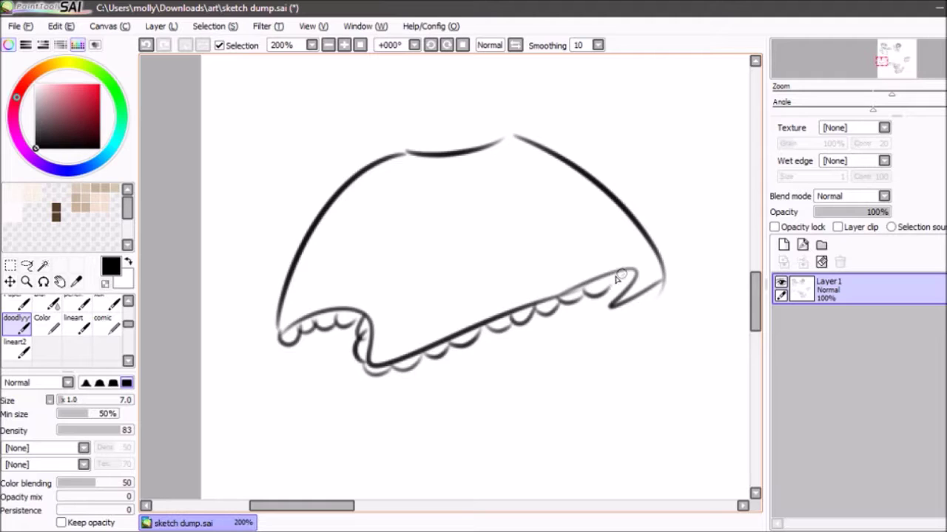
Add fold lines rising from the skirt's hem and a short curved crease on its front
{"action": "left_click_drag", "start_coordinate": [636, 265], "coordinate": [585, 191]}
{"action": "mouse_move", "coordinate": [371, 321]}
{"action": "left_mouse_down"}
{"action": "mouse_move", "coordinate": [395, 269]}
{"action": "mouse_move", "coordinate": [404, 222]}
{"action": "left_mouse_up"}
{"action": "key", "text": "ctrl+z"}
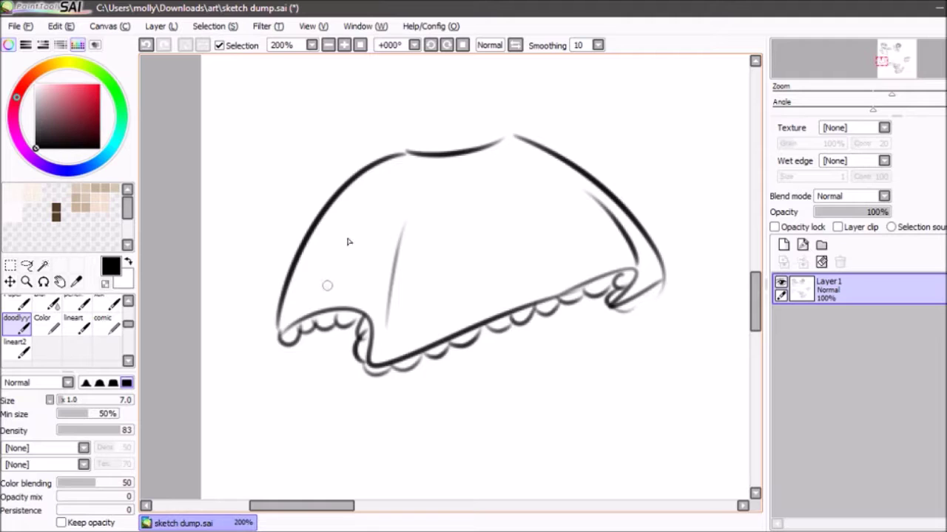
{"action": "left_click_drag", "start_coordinate": [327, 285], "coordinate": [367, 209]}
{"action": "left_click_drag", "start_coordinate": [458, 303], "coordinate": [550, 257]}
{"action": "key", "text": "ctrl+z"}
{"action": "left_click_drag", "start_coordinate": [466, 228], "coordinate": [573, 217]}
{"action": "key", "text": "ctrl+z"}
{"action": "left_click_drag", "start_coordinate": [484, 223], "coordinate": [554, 214]}
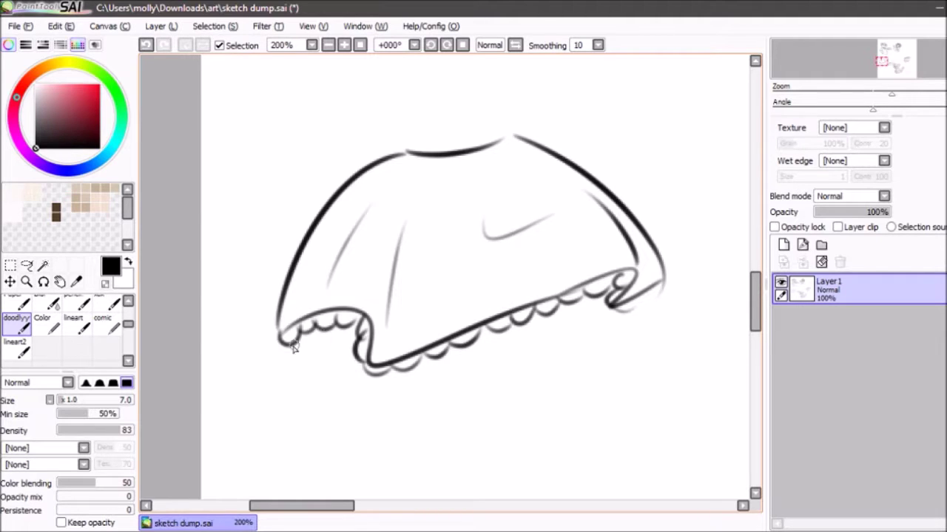
{"action": "key", "text": "ctrl+z"}
Draw a larger scalloped petticoat layer beneath the lace hem and a narrow waistband on top of the skirt
{"action": "mouse_move", "coordinate": [293, 346]}
{"action": "left_mouse_down"}
{"action": "mouse_move", "coordinate": [352, 364]}
{"action": "mouse_move", "coordinate": [366, 389]}
{"action": "mouse_move", "coordinate": [544, 350]}
{"action": "mouse_move", "coordinate": [643, 285]}
{"action": "mouse_move", "coordinate": [625, 320]}
{"action": "mouse_move", "coordinate": [591, 344]}
{"action": "left_mouse_up"}
{"action": "mouse_move", "coordinate": [408, 155]}
{"action": "left_mouse_down"}
{"action": "mouse_move", "coordinate": [493, 130]}
{"action": "mouse_move", "coordinate": [457, 146]}
{"action": "mouse_move", "coordinate": [396, 153]}
{"action": "mouse_move", "coordinate": [518, 128]}
{"action": "left_mouse_up"}
{"action": "key", "text": "ctrl+z"}
{"action": "key", "text": "ctrl+z"}
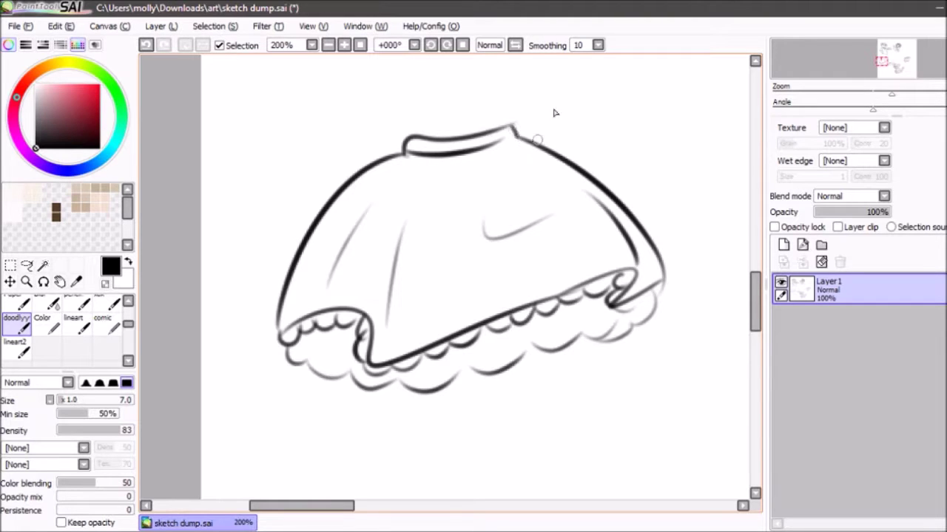
Draw a round head with two filled oval eyes and an open smile above the skirt's right side
{"action": "left_click_drag", "start_coordinate": [896, 59], "coordinate": [893, 62]}
{"action": "left_click", "coordinate": [329, 45]}
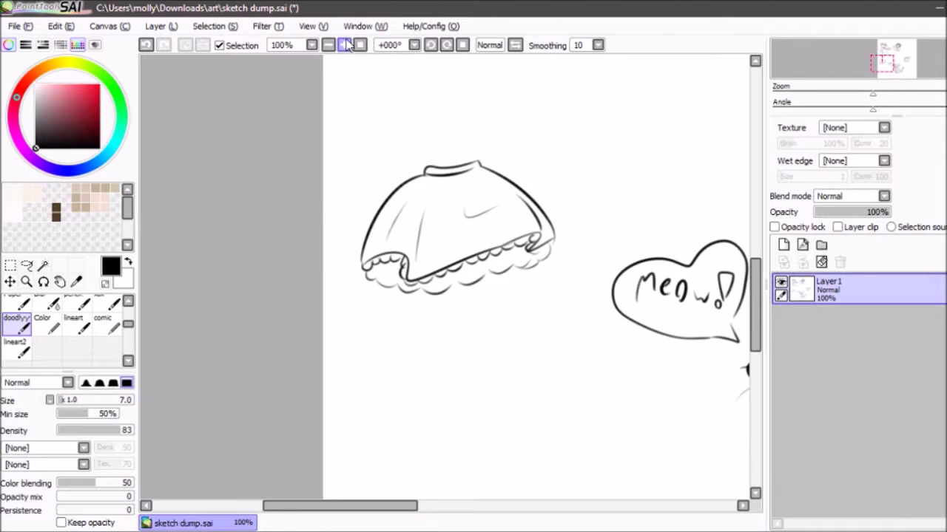
{"action": "left_click", "coordinate": [344, 46]}
{"action": "mouse_move", "coordinate": [755, 285]}
{"action": "left_mouse_down"}
{"action": "mouse_move", "coordinate": [754, 268]}
{"action": "mouse_move", "coordinate": [758, 275]}
{"action": "left_mouse_up"}
{"action": "left_click_drag", "start_coordinate": [901, 51], "coordinate": [900, 58]}
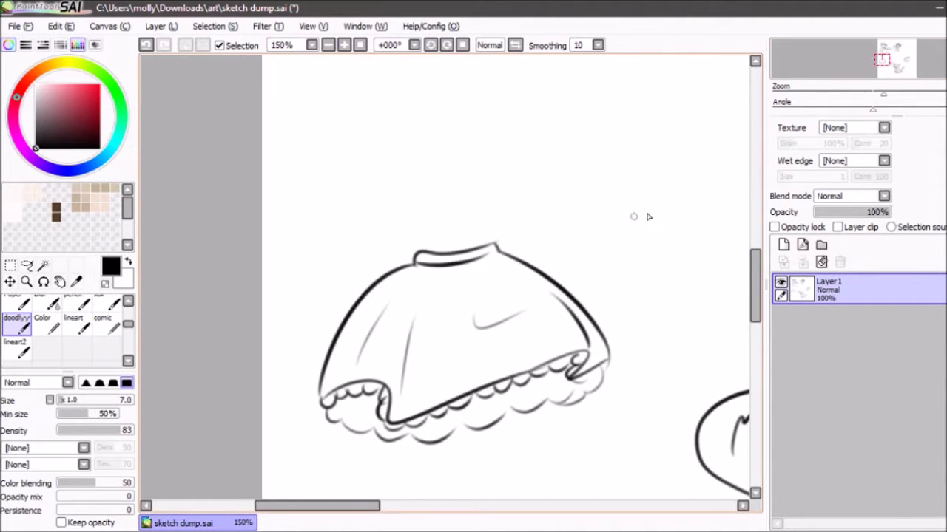
{"action": "key", "text": "ctrl+z"}
{"action": "mouse_move", "coordinate": [632, 195]}
{"action": "left_mouse_down"}
{"action": "mouse_move", "coordinate": [641, 220]}
{"action": "mouse_move", "coordinate": [651, 211]}
{"action": "mouse_move", "coordinate": [642, 228]}
{"action": "mouse_move", "coordinate": [588, 242]}
{"action": "mouse_move", "coordinate": [633, 253]}
{"action": "mouse_move", "coordinate": [587, 215]}
{"action": "left_mouse_up"}
{"action": "key", "text": "ctrl+z"}
{"action": "key", "text": "ctrl+z"}
{"action": "key", "text": "ctrl+z"}
{"action": "mouse_move", "coordinate": [596, 253]}
{"action": "left_mouse_down"}
{"action": "mouse_move", "coordinate": [632, 153]}
{"action": "mouse_move", "coordinate": [588, 221]}
{"action": "mouse_move", "coordinate": [642, 237]}
{"action": "mouse_move", "coordinate": [646, 176]}
{"action": "left_mouse_up"}
{"action": "key", "text": "ctrl+z"}
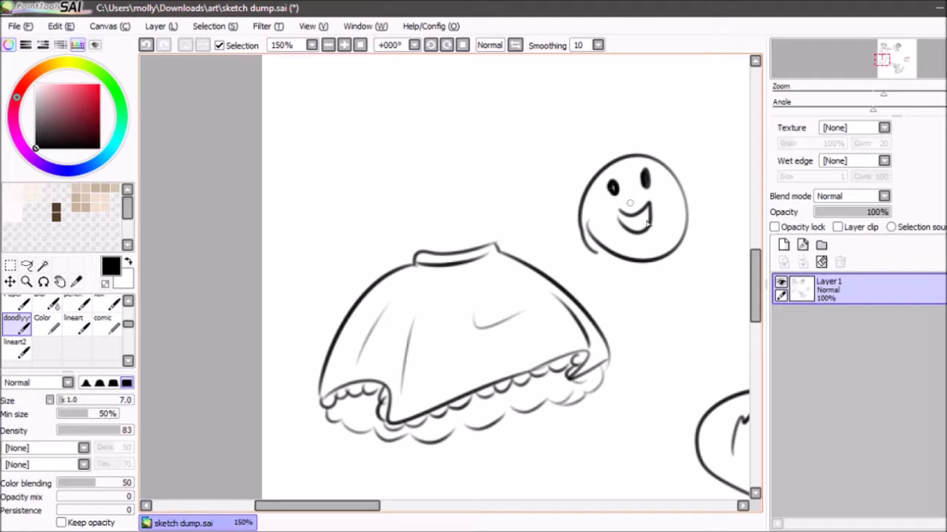
Give the smiling head cheek-cupping hands, a fringe and wavy hair, and add small sparkles around the skirt
{"action": "mouse_move", "coordinate": [656, 261]}
{"action": "left_mouse_down"}
{"action": "mouse_move", "coordinate": [672, 233]}
{"action": "mouse_move", "coordinate": [660, 260]}
{"action": "left_mouse_up"}
{"action": "left_click_drag", "start_coordinate": [572, 235], "coordinate": [600, 255]}
{"action": "mouse_move", "coordinate": [628, 153]}
{"action": "left_mouse_down"}
{"action": "mouse_move", "coordinate": [612, 183]}
{"action": "mouse_move", "coordinate": [627, 190]}
{"action": "left_mouse_up"}
{"action": "mouse_move", "coordinate": [642, 162]}
{"action": "left_mouse_down"}
{"action": "mouse_move", "coordinate": [679, 193]}
{"action": "mouse_move", "coordinate": [658, 176]}
{"action": "mouse_move", "coordinate": [663, 227]}
{"action": "left_mouse_up"}
{"action": "mouse_move", "coordinate": [690, 164]}
{"action": "left_mouse_down"}
{"action": "mouse_move", "coordinate": [708, 192]}
{"action": "mouse_move", "coordinate": [698, 229]}
{"action": "left_mouse_up"}
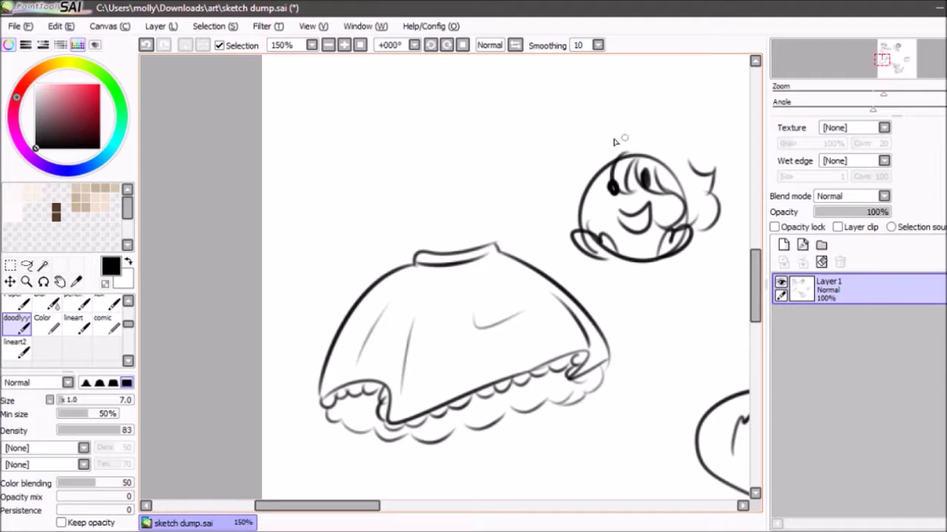
{"action": "mouse_move", "coordinate": [584, 178]}
{"action": "left_mouse_down"}
{"action": "mouse_move", "coordinate": [577, 215]}
{"action": "mouse_move", "coordinate": [578, 189]}
{"action": "mouse_move", "coordinate": [616, 213]}
{"action": "left_mouse_up"}
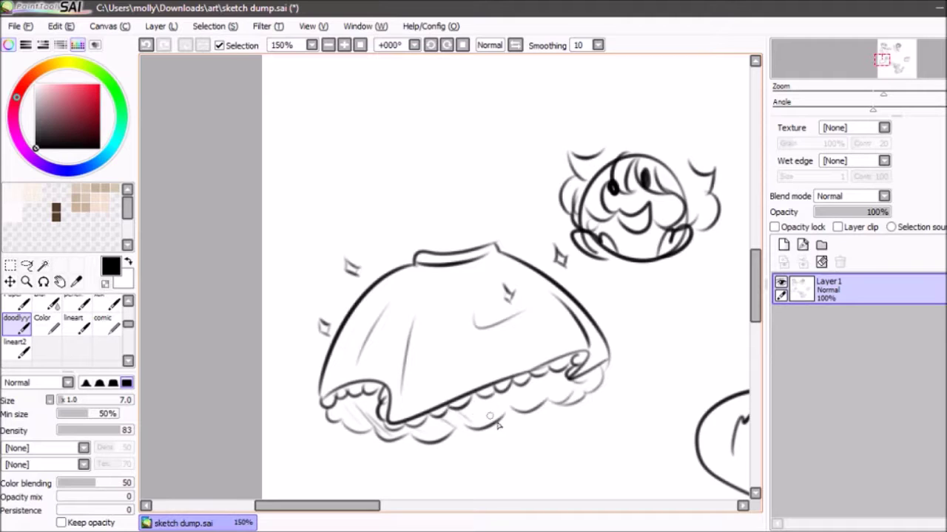
Hatch shading across the petticoat layer and inside the skirt's right-hand fold
{"action": "key", "text": "ctrl+z"}
{"action": "left_click_drag", "start_coordinate": [582, 372], "coordinate": [597, 389]}
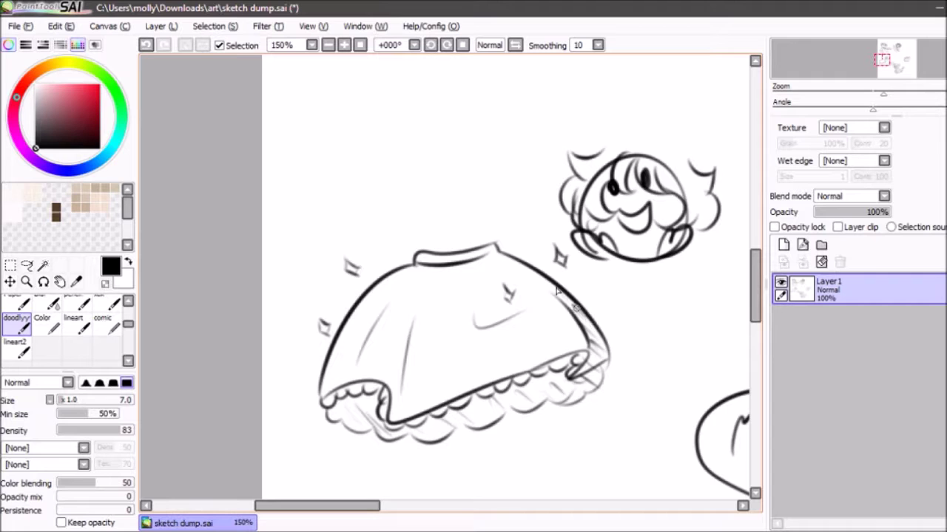
Lasso the skirt together with the smiling head and move them down to the canvas's lower-left area
{"action": "left_click", "coordinate": [889, 59]}
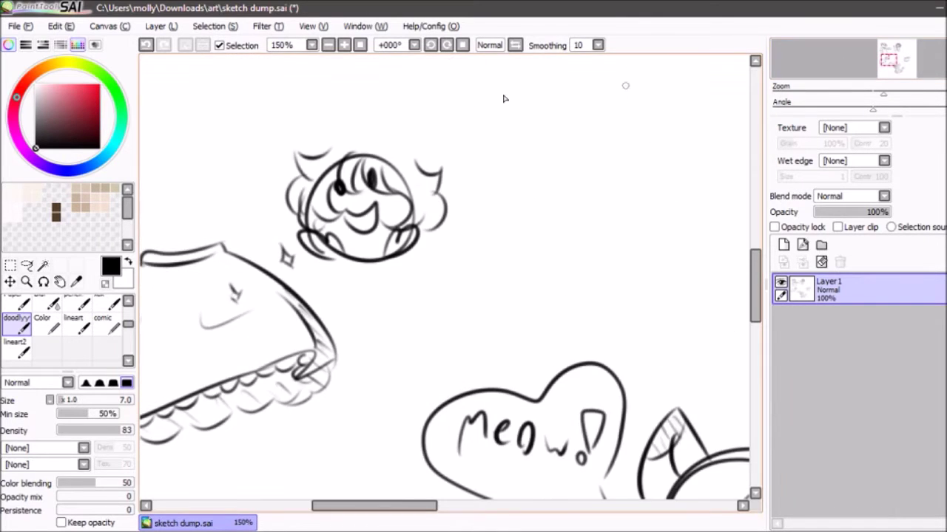
{"action": "left_click", "coordinate": [328, 45]}
{"action": "left_click", "coordinate": [328, 46]}
{"action": "left_click", "coordinate": [328, 46]}
{"action": "left_click", "coordinate": [329, 45]}
{"action": "left_click", "coordinate": [344, 46]}
{"action": "left_click", "coordinate": [345, 45]}
{"action": "mouse_move", "coordinate": [894, 66]}
{"action": "left_mouse_down"}
{"action": "mouse_move", "coordinate": [902, 68]}
{"action": "mouse_move", "coordinate": [888, 59]}
{"action": "left_mouse_up"}
{"action": "left_click", "coordinate": [329, 45]}
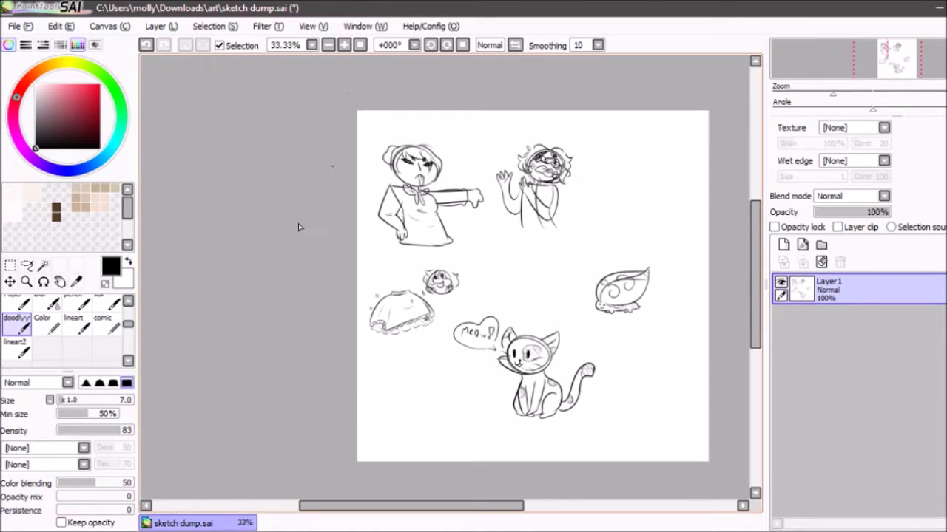
{"action": "left_click", "coordinate": [27, 265]}
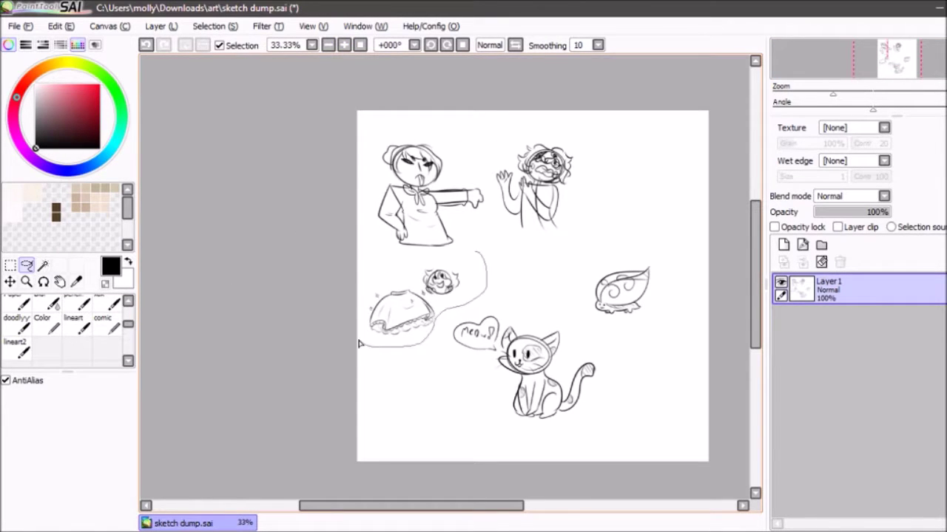
{"action": "left_click_drag", "start_coordinate": [358, 343], "coordinate": [477, 255]}
{"action": "key", "text": "ctrl+t"}
{"action": "left_click_drag", "start_coordinate": [426, 300], "coordinate": [431, 398]}
{"action": "left_click", "coordinate": [30, 487]}
Lasso the cat and its speech bubble and move them directly beneath the thumbs-down figure
{"action": "mouse_move", "coordinate": [490, 382]}
{"action": "left_mouse_down"}
{"action": "mouse_move", "coordinate": [640, 410]}
{"action": "mouse_move", "coordinate": [588, 331]}
{"action": "mouse_move", "coordinate": [520, 294]}
{"action": "left_mouse_up"}
{"action": "key", "text": "ctrl+t"}
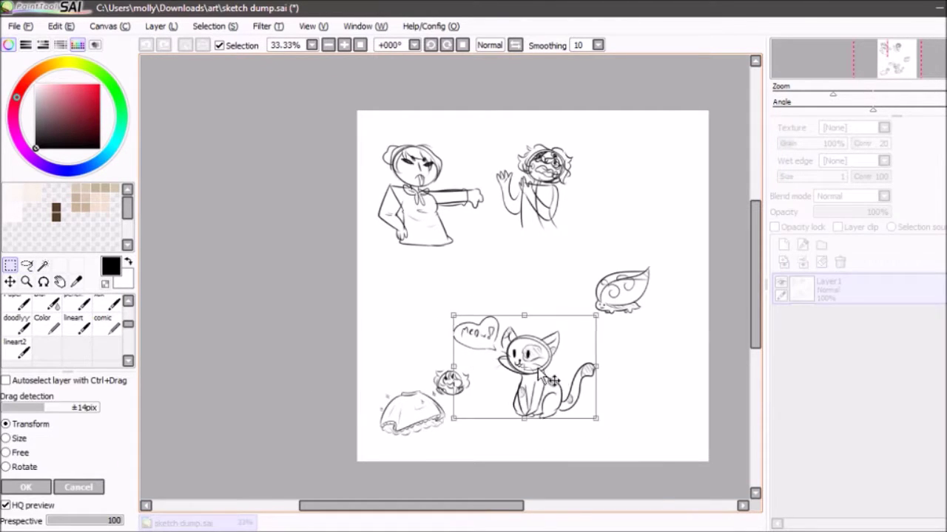
{"action": "left_click_drag", "start_coordinate": [551, 380], "coordinate": [461, 318]}
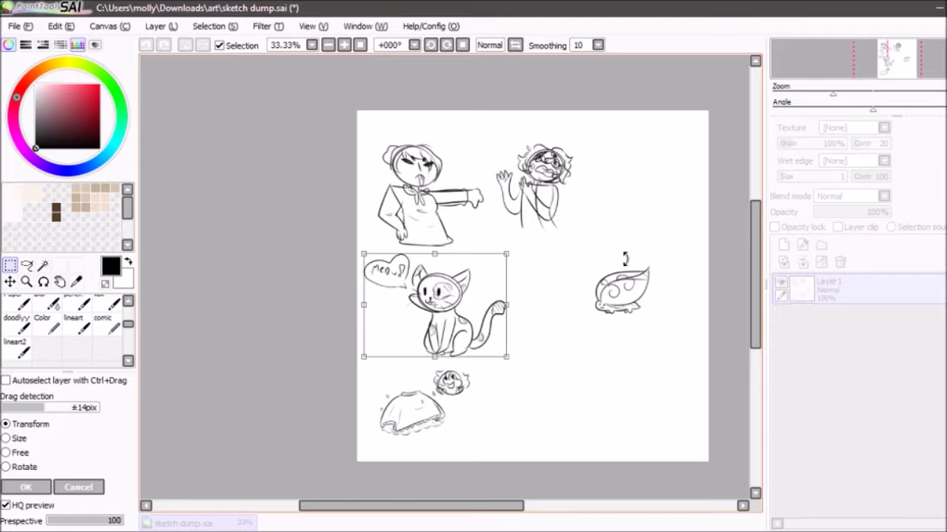
{"action": "left_click", "coordinate": [30, 487]}
Lasso the leaf-shelled creature, move it directly beneath the frightened curly-haired figure, and clear the selection
{"action": "mouse_move", "coordinate": [645, 242]}
{"action": "left_mouse_down"}
{"action": "mouse_move", "coordinate": [676, 323]}
{"action": "mouse_move", "coordinate": [647, 244]}
{"action": "left_mouse_up"}
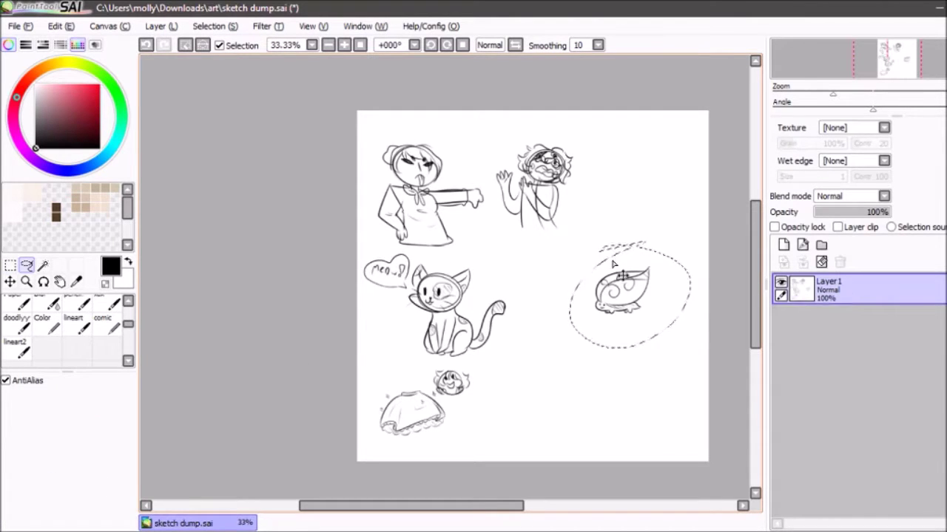
{"action": "key", "text": "ctrl+t"}
{"action": "left_click_drag", "start_coordinate": [627, 289], "coordinate": [543, 265]}
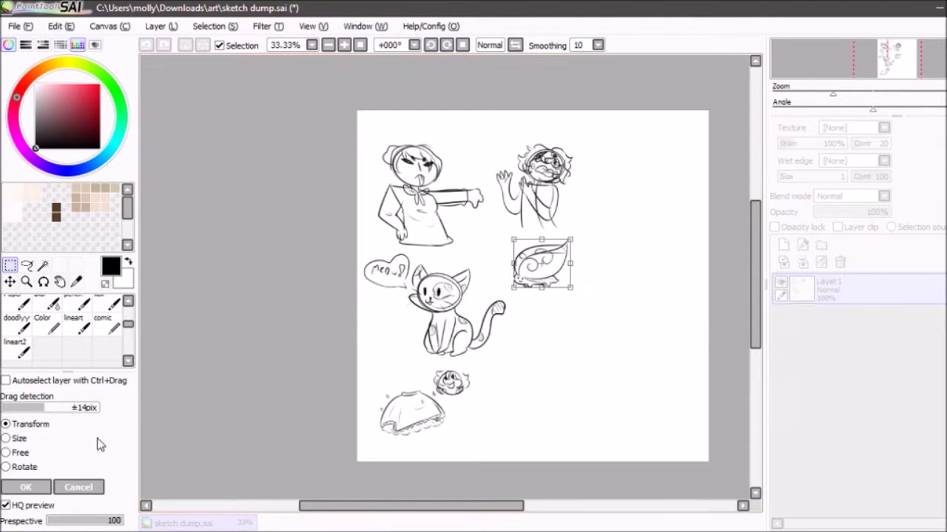
{"action": "left_click", "coordinate": [30, 487]}
{"action": "key", "text": "ctrl+d"}
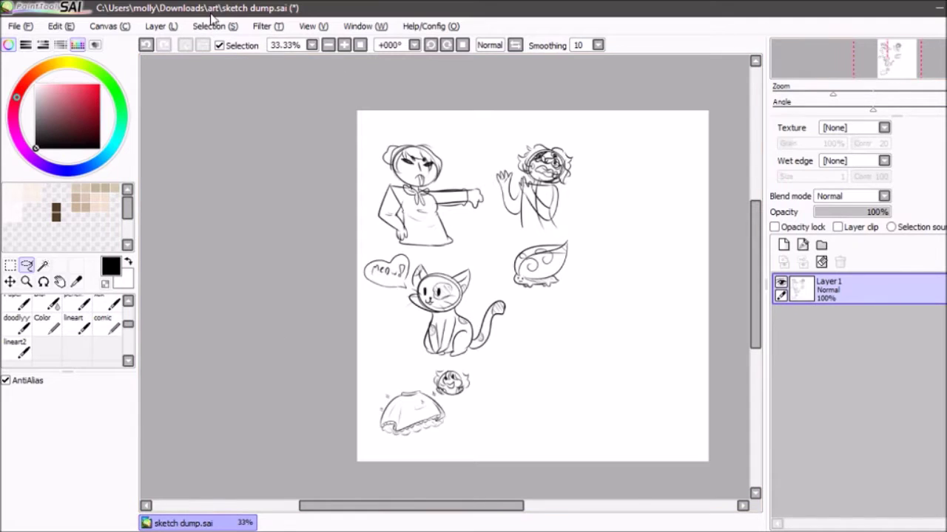
Switch back to the doodly brush and add a new layer above Layer1 for the next doodle
{"action": "left_click", "coordinate": [19, 326]}
{"action": "mouse_move", "coordinate": [900, 58]}
{"action": "left_mouse_down"}
{"action": "mouse_move", "coordinate": [908, 77]}
{"action": "mouse_move", "coordinate": [894, 61]}
{"action": "left_mouse_up"}
{"action": "left_click", "coordinate": [345, 46]}
{"action": "left_click", "coordinate": [344, 46]}
{"action": "left_click", "coordinate": [344, 47]}
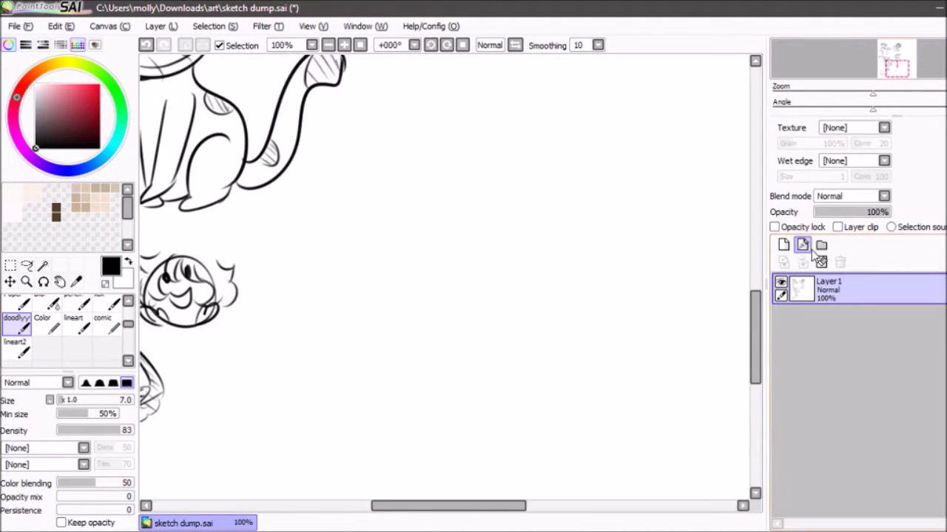
{"action": "left_click", "coordinate": [784, 246]}
Draw a circle for a new head on the new layer, in the empty area right of the smiling head
{"action": "left_click_drag", "start_coordinate": [755, 310], "coordinate": [755, 331]}
{"action": "mouse_move", "coordinate": [500, 231]}
{"action": "left_mouse_down"}
{"action": "mouse_move", "coordinate": [469, 215]}
{"action": "mouse_move", "coordinate": [522, 230]}
{"action": "mouse_move", "coordinate": [538, 216]}
{"action": "mouse_move", "coordinate": [524, 224]}
{"action": "left_mouse_up"}
{"action": "key", "text": "ctrl+z"}
{"action": "key", "text": "ctrl+z"}
{"action": "left_click_drag", "start_coordinate": [440, 190], "coordinate": [420, 176]}
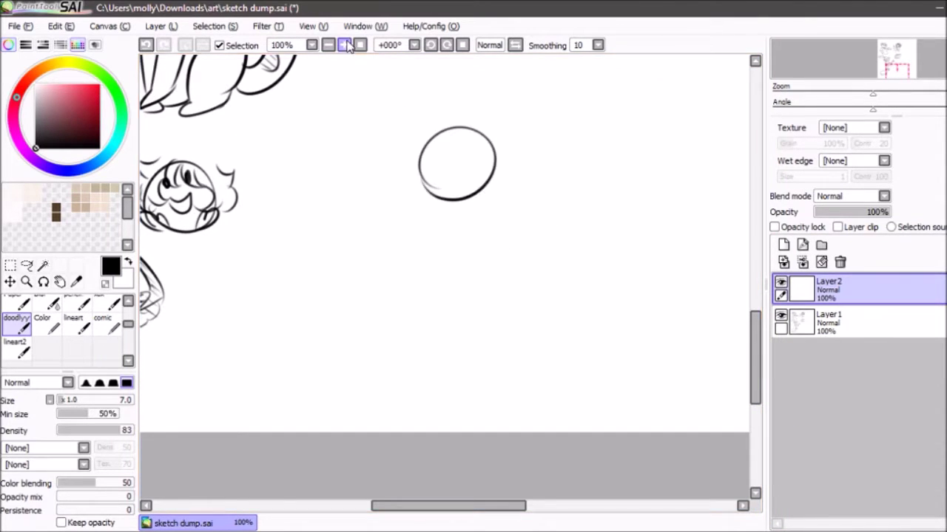
Sketch the new figure's vertical centre line, neck and shoulder line below the head circle
{"action": "left_click", "coordinate": [345, 45]}
{"action": "key", "text": "ctrl+z"}
{"action": "mouse_move", "coordinate": [466, 130]}
{"action": "left_mouse_down"}
{"action": "mouse_move", "coordinate": [465, 292]}
{"action": "mouse_move", "coordinate": [453, 284]}
{"action": "left_mouse_up"}
{"action": "mouse_move", "coordinate": [403, 189]}
{"action": "left_mouse_down"}
{"action": "mouse_move", "coordinate": [511, 185]}
{"action": "mouse_move", "coordinate": [512, 173]}
{"action": "mouse_move", "coordinate": [505, 248]}
{"action": "left_mouse_up"}
{"action": "key", "text": "ctrl+z"}
{"action": "key", "text": "ctrl+z"}
{"action": "key", "text": "ctrl+z"}
Sketch both sides of the figure's torso and its flared, curved hem
{"action": "mouse_move", "coordinate": [408, 177]}
{"action": "left_mouse_down"}
{"action": "mouse_move", "coordinate": [510, 245]}
{"action": "mouse_move", "coordinate": [423, 275]}
{"action": "left_mouse_up"}
{"action": "key", "text": "ctrl+z"}
{"action": "left_click_drag", "start_coordinate": [412, 177], "coordinate": [403, 288]}
{"action": "left_click_drag", "start_coordinate": [521, 246], "coordinate": [537, 325]}
{"action": "key", "text": "ctrl+z"}
{"action": "left_click_drag", "start_coordinate": [517, 247], "coordinate": [538, 328]}
{"action": "mouse_move", "coordinate": [416, 264]}
{"action": "left_mouse_down"}
{"action": "mouse_move", "coordinate": [509, 330]}
{"action": "mouse_move", "coordinate": [544, 323]}
{"action": "left_mouse_up"}
Add a new layer above Layer2 and lower Layer2's opacity to 46%
{"action": "left_click", "coordinate": [783, 244]}
{"action": "left_click", "coordinate": [828, 321]}
{"action": "left_click_drag", "start_coordinate": [880, 211], "coordinate": [849, 211]}
{"action": "key", "text": "ctrl+z"}
{"action": "mouse_move", "coordinate": [447, 162]}
{"action": "left_mouse_down"}
{"action": "mouse_move", "coordinate": [447, 181]}
{"action": "mouse_move", "coordinate": [469, 161]}
{"action": "mouse_move", "coordinate": [470, 182]}
{"action": "left_mouse_up"}
{"action": "key", "text": "ctrl+z"}
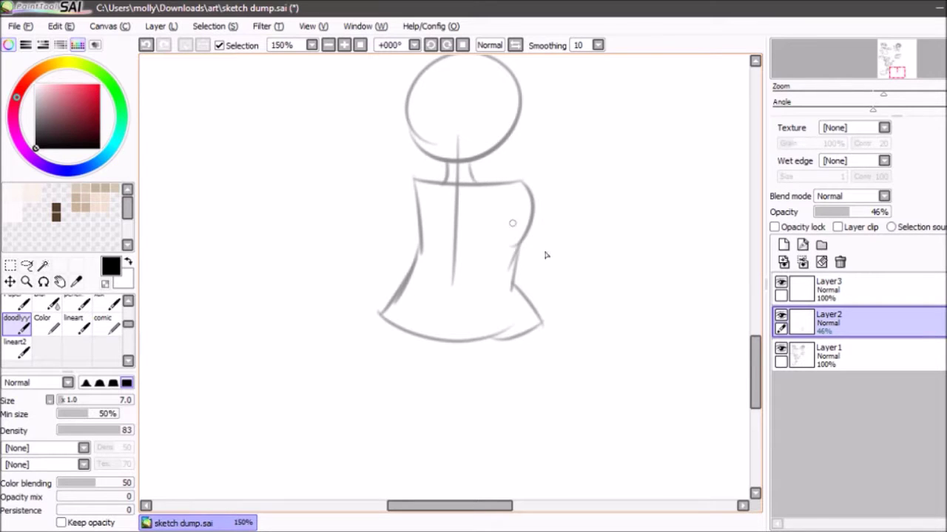
{"action": "left_click", "coordinate": [828, 288]}
Redraw the two short neck lines of the sketch on Layer2
{"action": "scroll", "coordinate": [422, 83], "scroll_direction": "up", "scroll_amount": 1}
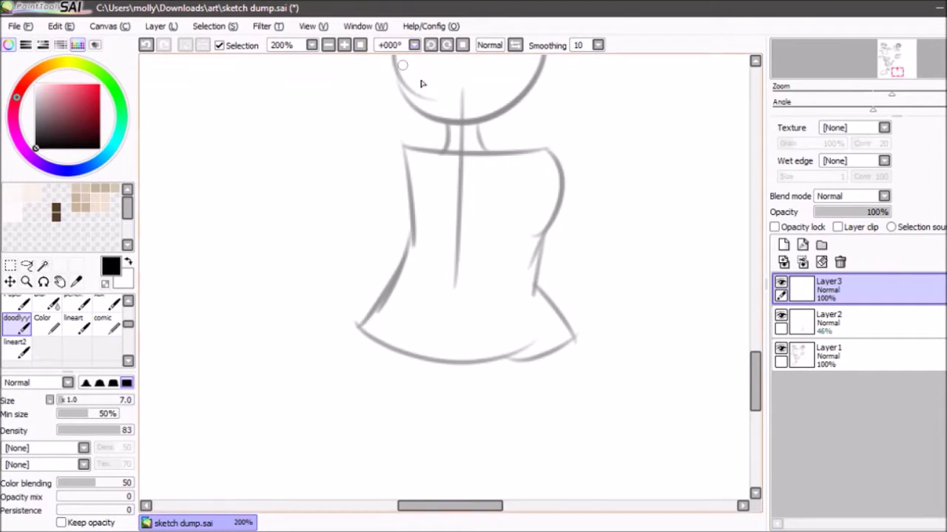
{"action": "left_click", "coordinate": [828, 322]}
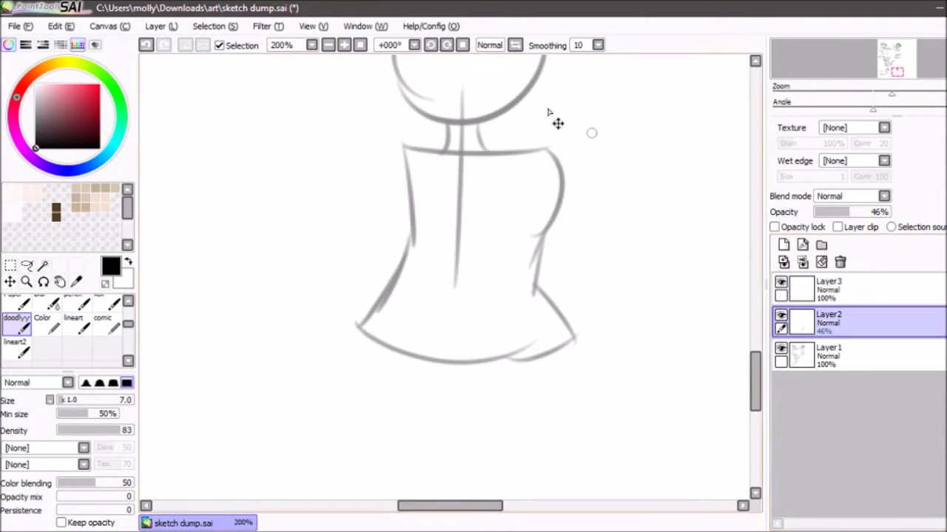
{"action": "key", "text": "ctrl+z"}
{"action": "key", "text": "ctrl+z"}
{"action": "mouse_move", "coordinate": [479, 120]}
{"action": "left_mouse_down"}
{"action": "mouse_move", "coordinate": [482, 152]}
{"action": "mouse_move", "coordinate": [476, 126]}
{"action": "left_mouse_up"}
{"action": "key", "text": "ctrl+z"}
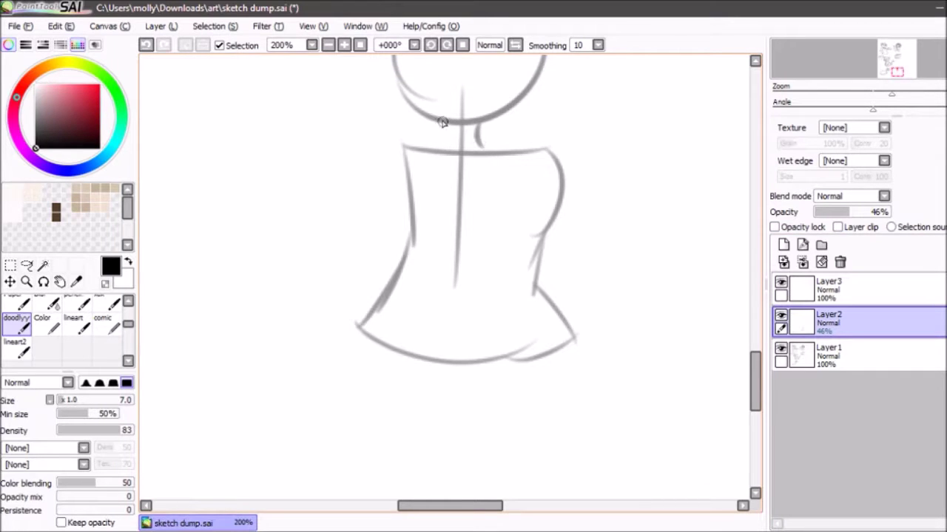
{"action": "left_click", "coordinate": [822, 288]}
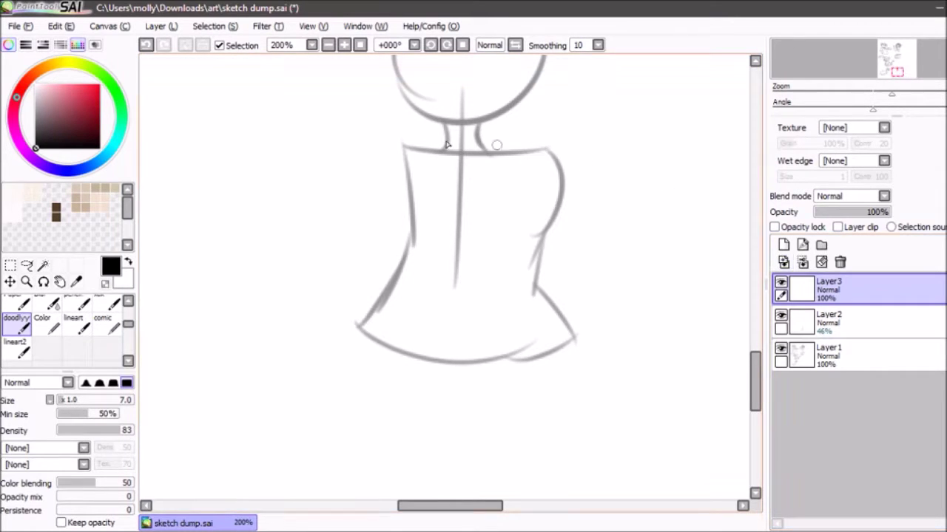
Sketch a rounded shoulder cap on each side of the torso on Layer2
{"action": "left_click", "coordinate": [828, 322]}
{"action": "left_click_drag", "start_coordinate": [408, 142], "coordinate": [419, 201]}
{"action": "key", "text": "ctrl+z"}
{"action": "left_click_drag", "start_coordinate": [412, 151], "coordinate": [414, 198]}
{"action": "mouse_move", "coordinate": [547, 145]}
{"action": "left_mouse_down"}
{"action": "mouse_move", "coordinate": [585, 172]}
{"action": "mouse_move", "coordinate": [564, 203]}
{"action": "left_mouse_up"}
{"action": "key", "text": "ctrl+z"}
On Layer3, ink the curved inner edge and rounded lower hem of the left vest panel
{"action": "left_click", "coordinate": [823, 295]}
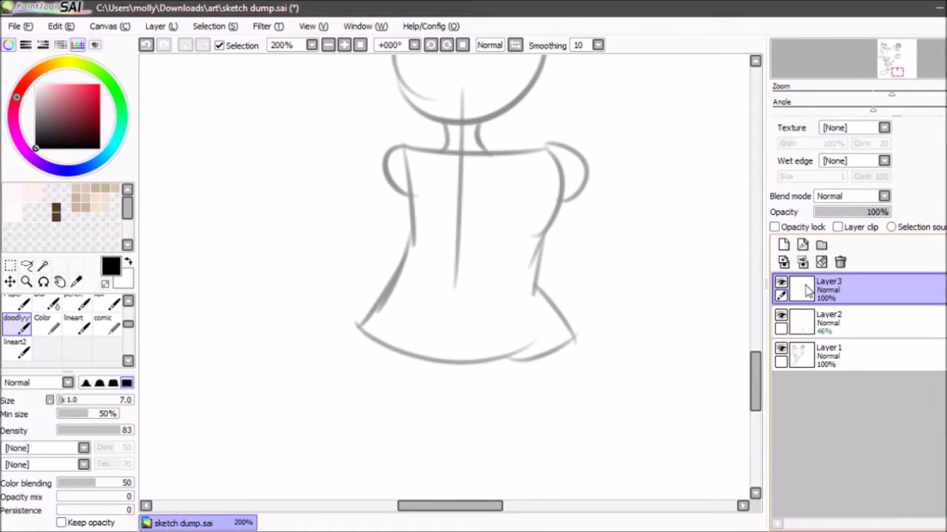
{"action": "key", "text": "ctrl+z"}
{"action": "mouse_move", "coordinate": [438, 153]}
{"action": "left_mouse_down"}
{"action": "mouse_move", "coordinate": [506, 178]}
{"action": "mouse_move", "coordinate": [437, 328]}
{"action": "mouse_move", "coordinate": [452, 364]}
{"action": "mouse_move", "coordinate": [384, 392]}
{"action": "left_mouse_up"}
{"action": "key", "text": "ctrl+z"}
{"action": "key", "text": "ctrl+z"}
{"action": "mouse_move", "coordinate": [454, 369]}
{"action": "left_mouse_down"}
{"action": "mouse_move", "coordinate": [383, 381]}
{"action": "mouse_move", "coordinate": [412, 201]}
{"action": "mouse_move", "coordinate": [415, 231]}
{"action": "mouse_move", "coordinate": [358, 381]}
{"action": "mouse_move", "coordinate": [346, 367]}
{"action": "left_mouse_up"}
{"action": "key", "text": "ctrl+z"}
Ink the shoulder line and flaring outer edge of the left vest panel
{"action": "left_click_drag", "start_coordinate": [436, 152], "coordinate": [311, 299]}
{"action": "key", "text": "ctrl+z"}
{"action": "left_click_drag", "start_coordinate": [428, 147], "coordinate": [307, 290]}
{"action": "key", "text": "ctrl+z"}
{"action": "left_click_drag", "start_coordinate": [432, 145], "coordinate": [341, 267]}
{"action": "key", "text": "ctrl+z"}
{"action": "left_click_drag", "start_coordinate": [440, 152], "coordinate": [402, 201]}
{"action": "key", "text": "ctrl+z"}
{"action": "mouse_move", "coordinate": [447, 153]}
{"action": "left_mouse_down"}
{"action": "mouse_move", "coordinate": [401, 154]}
{"action": "mouse_move", "coordinate": [414, 216]}
{"action": "left_mouse_up"}
{"action": "key", "text": "ctrl+z"}
{"action": "left_click_drag", "start_coordinate": [406, 150], "coordinate": [406, 227]}
Ink the right vest panel with its curved inner edge, shoulder line, outer edge and rounded hem
{"action": "mouse_move", "coordinate": [532, 154]}
{"action": "left_mouse_down"}
{"action": "mouse_move", "coordinate": [534, 387]}
{"action": "mouse_move", "coordinate": [518, 355]}
{"action": "mouse_move", "coordinate": [511, 374]}
{"action": "mouse_move", "coordinate": [590, 325]}
{"action": "left_mouse_up"}
{"action": "key", "text": "ctrl+z"}
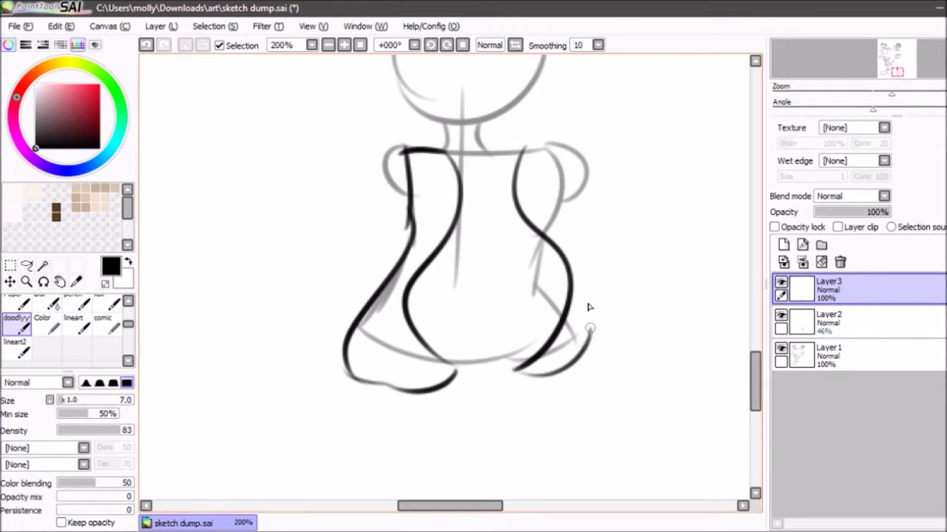
{"action": "left_click_drag", "start_coordinate": [557, 165], "coordinate": [574, 340]}
{"action": "left_click_drag", "start_coordinate": [525, 146], "coordinate": [570, 204]}
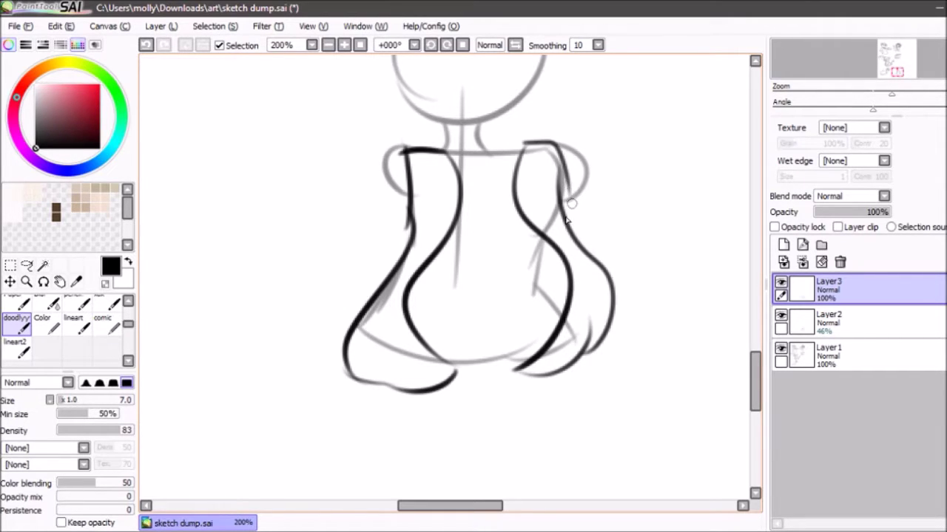
Hatch the area inside the right vest panel's inner edge and draw a curved neckline between the panels
{"action": "left_click_drag", "start_coordinate": [544, 280], "coordinate": [559, 292]}
{"action": "mouse_move", "coordinate": [453, 163]}
{"action": "left_mouse_down"}
{"action": "mouse_move", "coordinate": [522, 160]}
{"action": "mouse_move", "coordinate": [451, 162]}
{"action": "mouse_move", "coordinate": [518, 169]}
{"action": "left_mouse_up"}
{"action": "key", "text": "ctrl+z"}
{"action": "key", "text": "ctrl+z"}
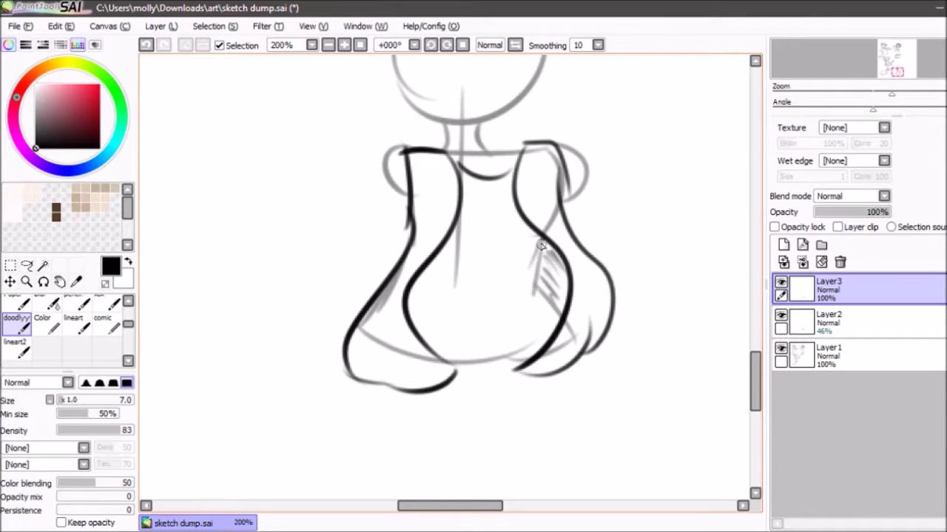
Lasso the head and neck on Layer2, flatten the head slightly and shift it right, and clear the selection
{"action": "left_click_drag", "start_coordinate": [754, 380], "coordinate": [752, 364]}
{"action": "left_click", "coordinate": [812, 325]}
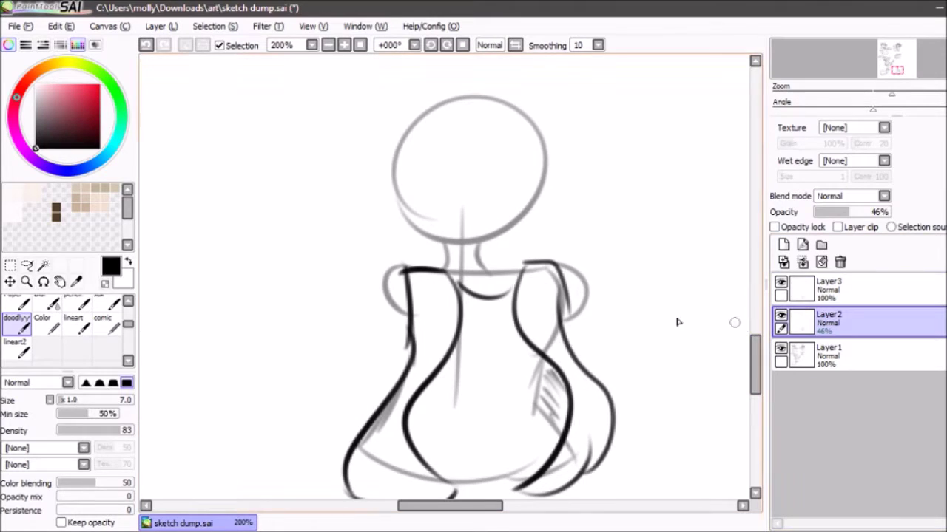
{"action": "left_click", "coordinate": [27, 265]}
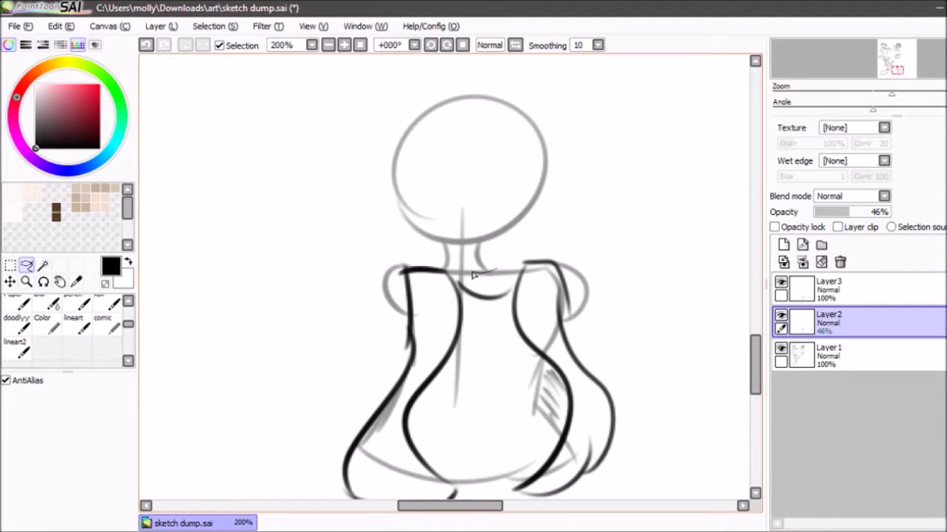
{"action": "mouse_move", "coordinate": [377, 218]}
{"action": "left_mouse_down"}
{"action": "mouse_move", "coordinate": [630, 177]}
{"action": "mouse_move", "coordinate": [507, 258]}
{"action": "left_mouse_up"}
{"action": "key", "text": "ctrl+t"}
{"action": "left_click_drag", "start_coordinate": [461, 214], "coordinate": [481, 200]}
{"action": "left_click_drag", "start_coordinate": [478, 91], "coordinate": [477, 126]}
{"action": "left_click_drag", "start_coordinate": [476, 173], "coordinate": [475, 178]}
{"action": "key", "text": "Return"}
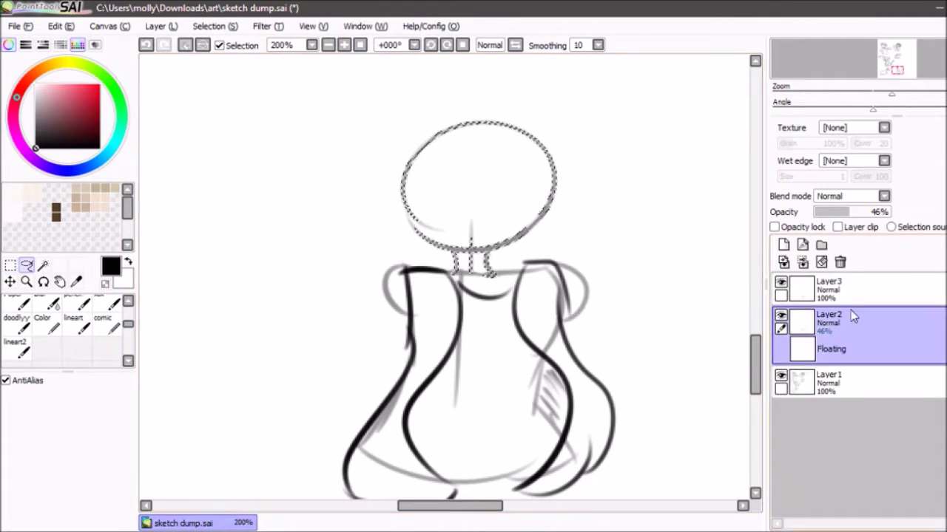
{"action": "left_click", "coordinate": [185, 45]}
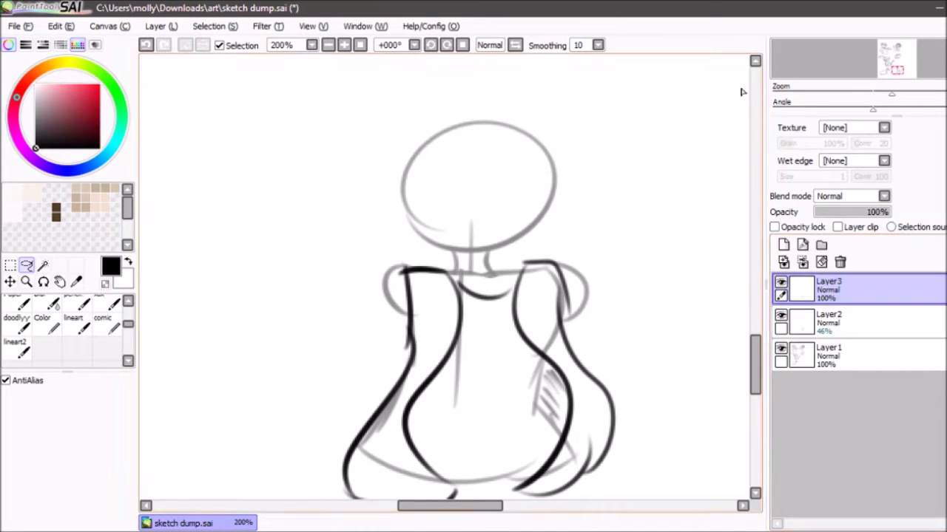
With the doodly brush on Layer3, draw a small wedge mark mid-torso and two curved lines across the lower torso
{"action": "left_click_drag", "start_coordinate": [766, 362], "coordinate": [765, 361]}
{"action": "mouse_move", "coordinate": [466, 347]}
{"action": "left_mouse_down"}
{"action": "mouse_move", "coordinate": [506, 359]}
{"action": "mouse_move", "coordinate": [497, 368]}
{"action": "left_mouse_up"}
{"action": "key", "text": "ctrl+z"}
{"action": "left_click", "coordinate": [16, 318]}
{"action": "key", "text": "ctrl+z"}
{"action": "left_click_drag", "start_coordinate": [464, 427], "coordinate": [530, 425]}
{"action": "key", "text": "ctrl+z"}
{"action": "left_click_drag", "start_coordinate": [516, 431], "coordinate": [451, 442]}
{"action": "left_click_drag", "start_coordinate": [450, 427], "coordinate": [510, 423]}
{"action": "key", "text": "ctrl+z"}
{"action": "left_click_drag", "start_coordinate": [419, 411], "coordinate": [468, 426]}
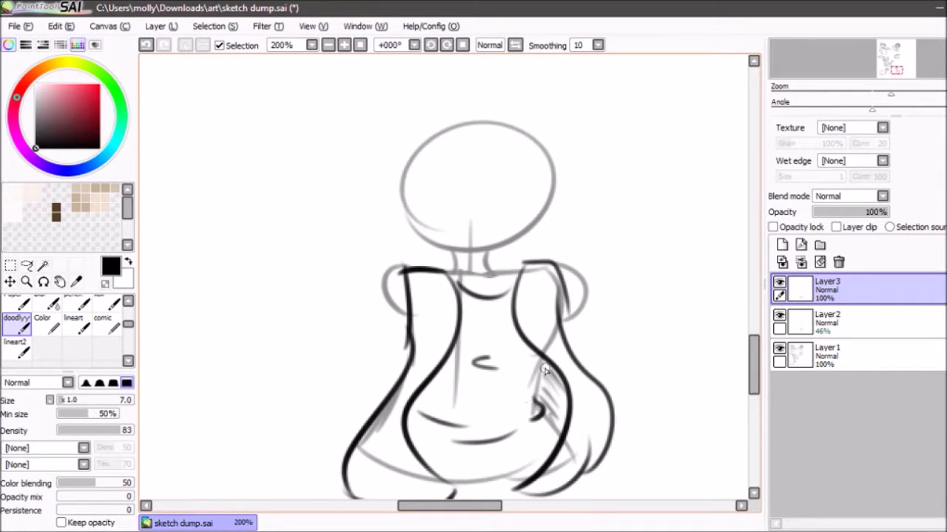
Draw the notched contour beside the right vest panel and the torso's bottom hem between the panels
{"action": "key", "text": "ctrl+z"}
{"action": "left_click_drag", "start_coordinate": [544, 361], "coordinate": [534, 400]}
{"action": "key", "text": "ctrl+z"}
{"action": "left_click_drag", "start_coordinate": [544, 361], "coordinate": [534, 406]}
{"action": "left_click", "coordinate": [897, 75]}
{"action": "key", "text": "ctrl+z"}
{"action": "left_click_drag", "start_coordinate": [502, 132], "coordinate": [517, 156]}
{"action": "mouse_move", "coordinate": [401, 196]}
{"action": "left_mouse_down"}
{"action": "mouse_move", "coordinate": [502, 183]}
{"action": "mouse_move", "coordinate": [415, 197]}
{"action": "left_mouse_up"}
{"action": "key", "text": "ctrl+z"}
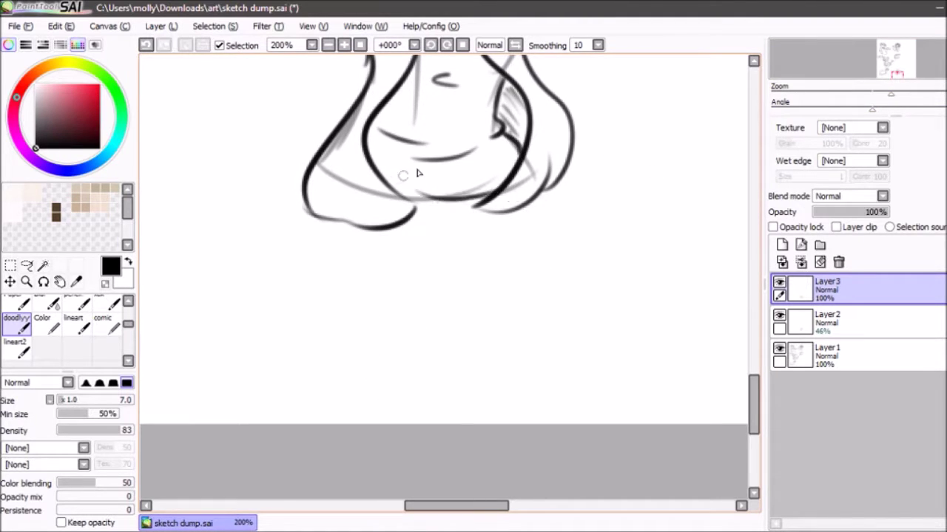
Draw hatched, irregular patch shapes across the lower torso between the vest panels
{"action": "left_click_drag", "start_coordinate": [889, 67], "coordinate": [890, 61]}
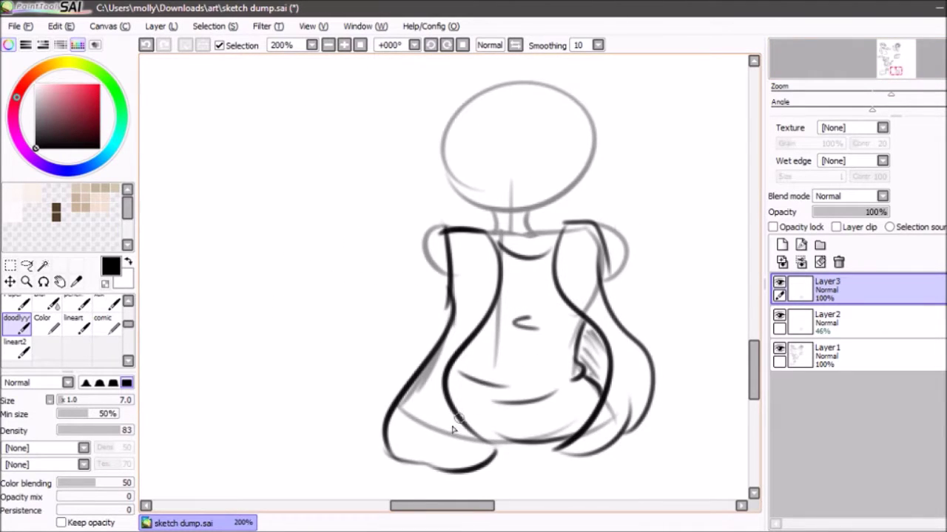
{"action": "mouse_move", "coordinate": [474, 411]}
{"action": "left_mouse_down"}
{"action": "mouse_move", "coordinate": [514, 436]}
{"action": "mouse_move", "coordinate": [446, 385]}
{"action": "mouse_move", "coordinate": [485, 426]}
{"action": "mouse_move", "coordinate": [520, 435]}
{"action": "mouse_move", "coordinate": [521, 414]}
{"action": "left_mouse_up"}
{"action": "left_click_drag", "start_coordinate": [481, 360], "coordinate": [502, 385]}
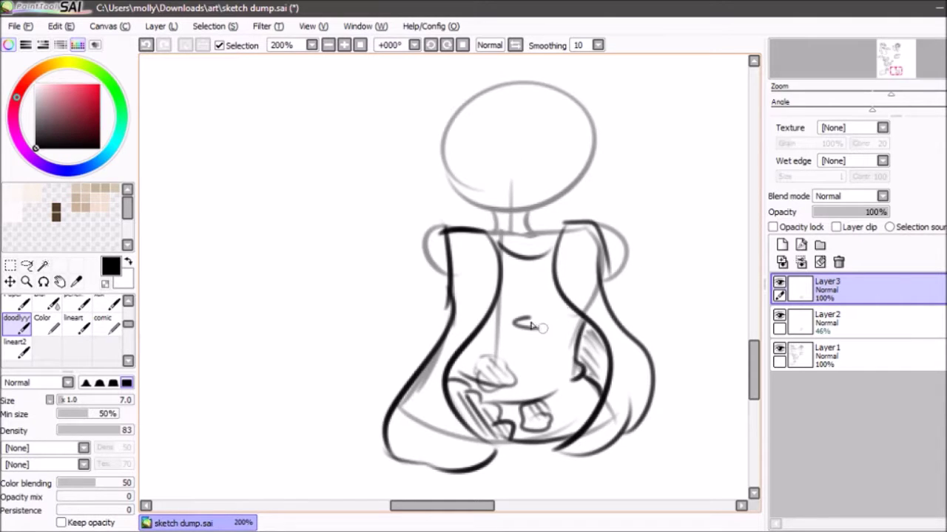
{"action": "key", "text": "ctrl+z"}
{"action": "key", "text": "ctrl+z"}
Draw a circle around the small wedge mark in the middle of the torso
{"action": "mouse_move", "coordinate": [519, 347]}
{"action": "left_mouse_down"}
{"action": "mouse_move", "coordinate": [540, 284]}
{"action": "mouse_move", "coordinate": [513, 319]}
{"action": "mouse_move", "coordinate": [554, 322]}
{"action": "mouse_move", "coordinate": [500, 323]}
{"action": "mouse_move", "coordinate": [520, 341]}
{"action": "left_mouse_up"}
{"action": "key", "text": "ctrl+z"}
{"action": "key", "text": "ctrl+z"}
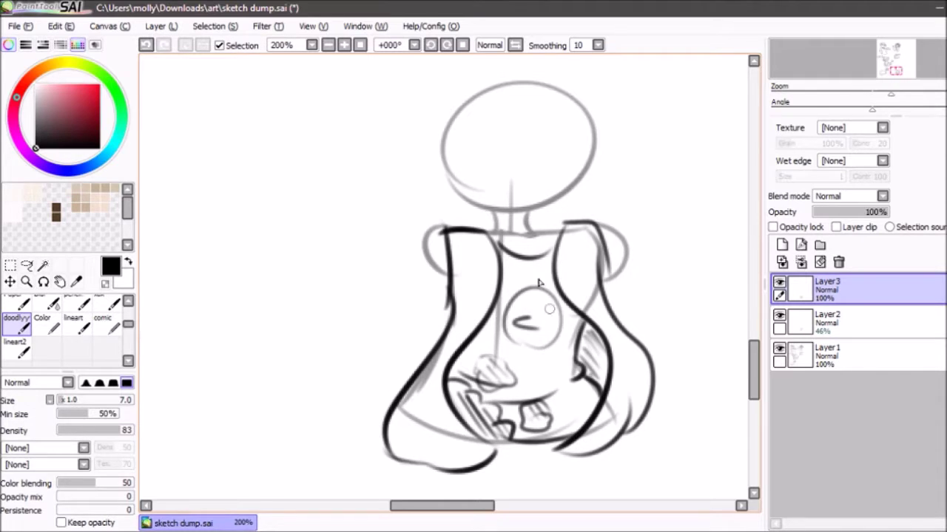
Draw diagonal strap lines across the small circle on the torso
{"action": "left_click", "coordinate": [344, 45]}
{"action": "left_click_drag", "start_coordinate": [752, 378], "coordinate": [753, 394]}
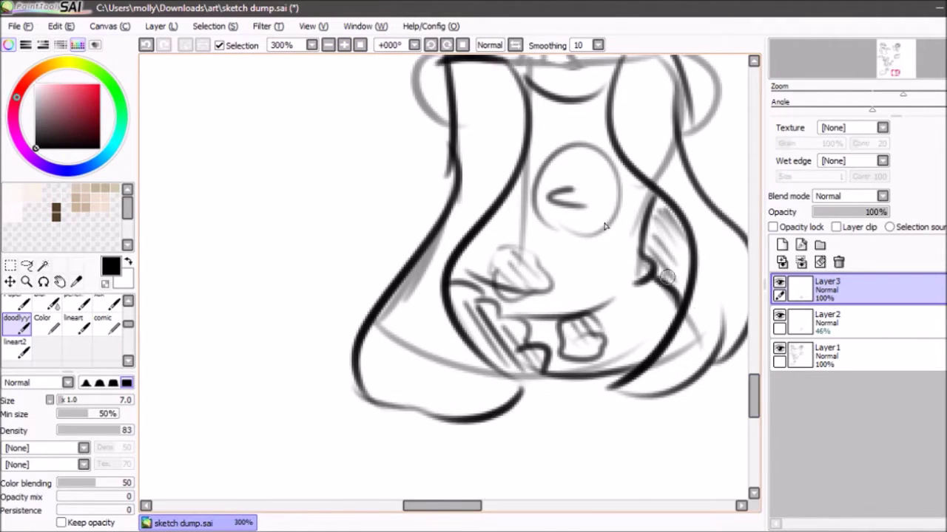
{"action": "key", "text": "ctrl+z"}
{"action": "mouse_move", "coordinate": [598, 141]}
{"action": "left_mouse_down"}
{"action": "mouse_move", "coordinate": [530, 222]}
{"action": "mouse_move", "coordinate": [533, 200]}
{"action": "left_mouse_up"}
{"action": "key", "text": "ctrl+z"}
{"action": "mouse_move", "coordinate": [613, 148]}
{"action": "left_mouse_down"}
{"action": "mouse_move", "coordinate": [523, 217]}
{"action": "mouse_move", "coordinate": [581, 193]}
{"action": "mouse_move", "coordinate": [539, 226]}
{"action": "left_mouse_up"}
{"action": "key", "text": "ctrl+z"}
{"action": "mouse_move", "coordinate": [624, 166]}
{"action": "left_mouse_down"}
{"action": "mouse_move", "coordinate": [542, 205]}
{"action": "mouse_move", "coordinate": [605, 176]}
{"action": "mouse_move", "coordinate": [572, 198]}
{"action": "mouse_move", "coordinate": [523, 217]}
{"action": "left_mouse_up"}
{"action": "key", "text": "ctrl+z"}
{"action": "key", "text": "ctrl+z"}
{"action": "left_click_drag", "start_coordinate": [623, 167], "coordinate": [523, 217]}
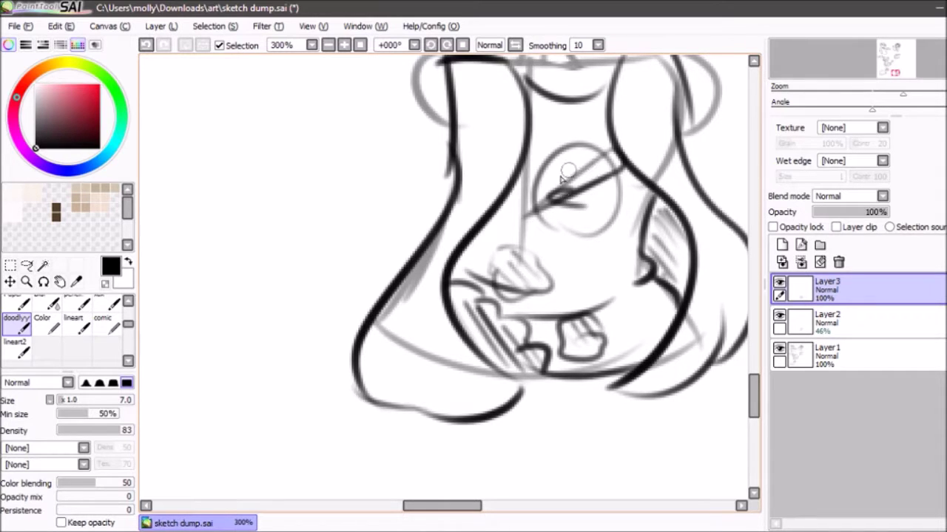
Erase the leftover torso guidelines on Layer2 with the eraser set to size 65
{"action": "left_click", "coordinate": [328, 45]}
{"action": "left_click", "coordinate": [327, 46]}
{"action": "left_click", "coordinate": [328, 45]}
{"action": "left_click", "coordinate": [328, 45]}
{"action": "left_click", "coordinate": [344, 45]}
{"action": "left_click", "coordinate": [344, 46]}
{"action": "left_click", "coordinate": [808, 323]}
{"action": "key", "text": "e"}
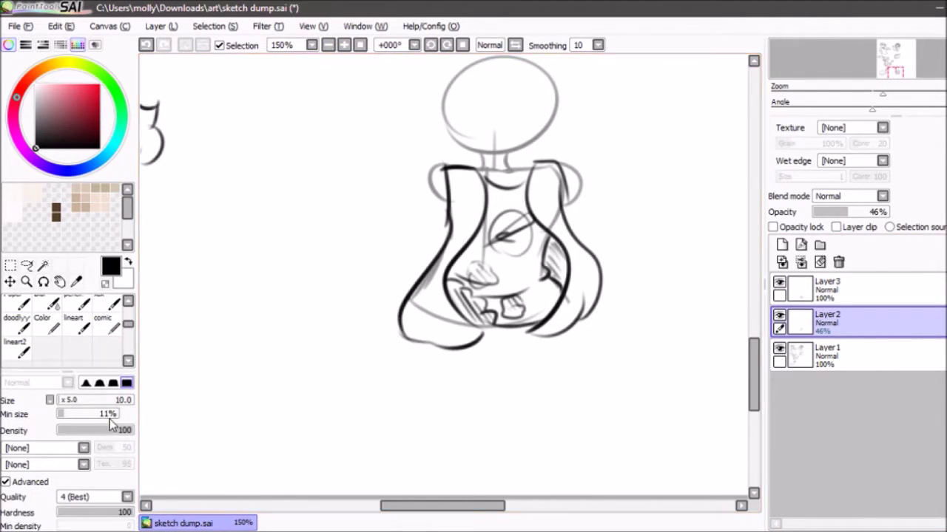
{"action": "mouse_move", "coordinate": [85, 400]}
{"action": "left_mouse_down"}
{"action": "mouse_move", "coordinate": [100, 400]}
{"action": "mouse_move", "coordinate": [72, 399]}
{"action": "left_mouse_up"}
{"action": "mouse_move", "coordinate": [463, 333]}
{"action": "left_mouse_down"}
{"action": "mouse_move", "coordinate": [564, 311]}
{"action": "mouse_move", "coordinate": [448, 311]}
{"action": "mouse_move", "coordinate": [477, 264]}
{"action": "left_mouse_up"}
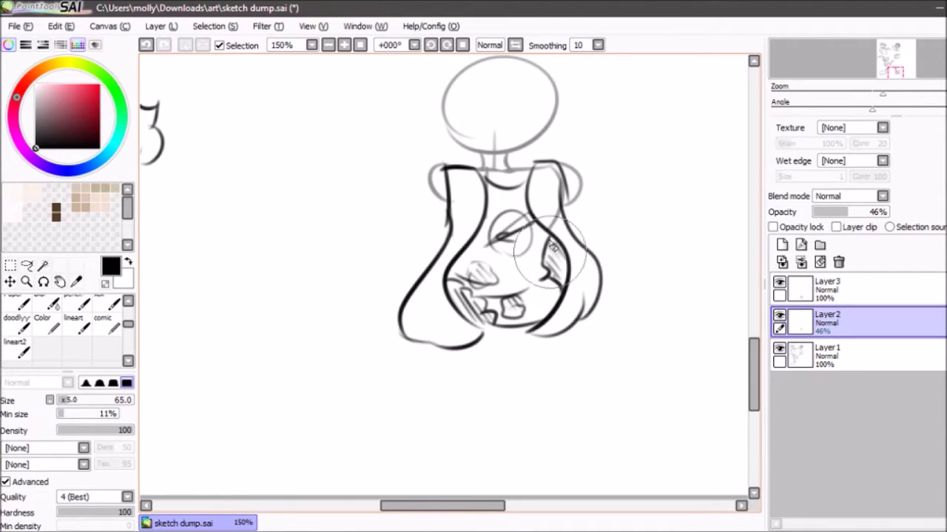
{"action": "left_click_drag", "start_coordinate": [545, 170], "coordinate": [543, 185]}
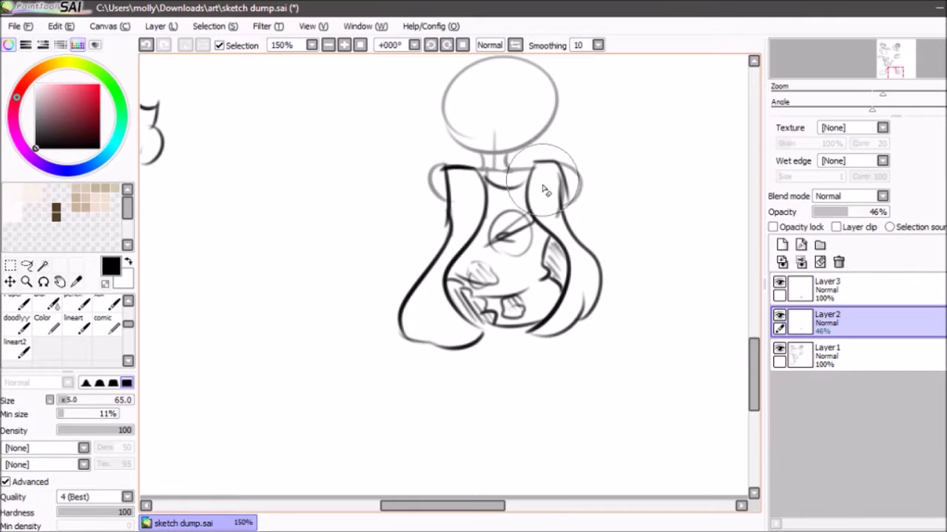
Return to the doodly brush and make Layer3 the active layer
{"action": "key", "text": "e"}
{"action": "left_click_drag", "start_coordinate": [907, 58], "coordinate": [906, 59]}
{"action": "left_click", "coordinate": [360, 45]}
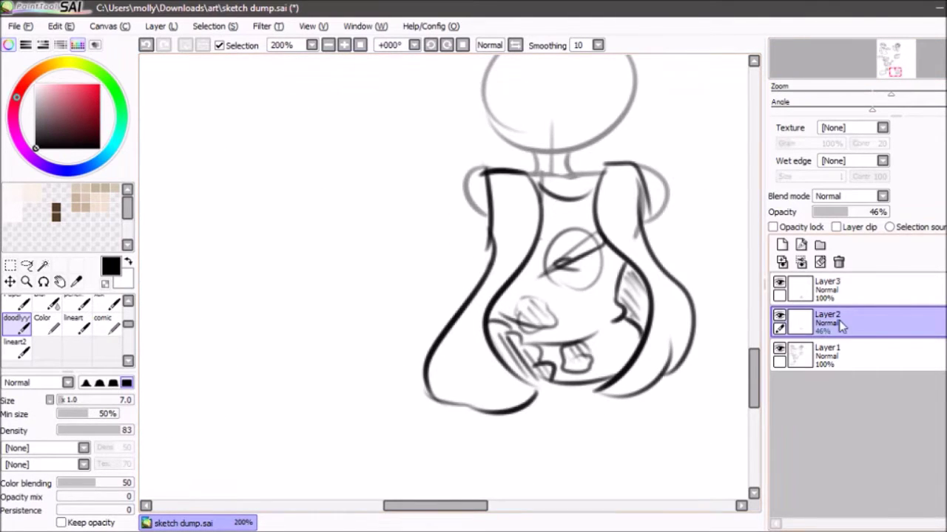
{"action": "left_click", "coordinate": [827, 289]}
{"action": "left_click_drag", "start_coordinate": [485, 326], "coordinate": [477, 392]}
{"action": "key", "text": "ctrl+z"}
{"action": "left_click_drag", "start_coordinate": [499, 294], "coordinate": [465, 359]}
{"action": "left_click_drag", "start_coordinate": [634, 268], "coordinate": [657, 316]}
{"action": "key", "text": "ctrl+z"}
{"action": "left_click_drag", "start_coordinate": [632, 264], "coordinate": [673, 330]}
{"action": "key", "text": "ctrl+z"}
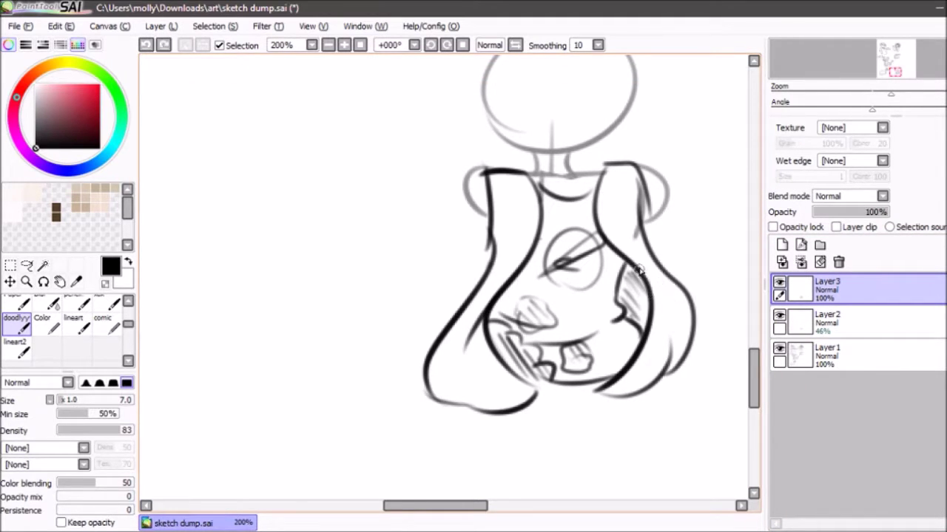
{"action": "key", "text": "ctrl+z"}
Add light hatching along the inner edges of both vest panels
{"action": "mouse_move", "coordinate": [485, 319]}
{"action": "left_mouse_down"}
{"action": "mouse_move", "coordinate": [533, 246]}
{"action": "mouse_move", "coordinate": [508, 309]}
{"action": "mouse_move", "coordinate": [489, 312]}
{"action": "mouse_move", "coordinate": [535, 244]}
{"action": "left_mouse_up"}
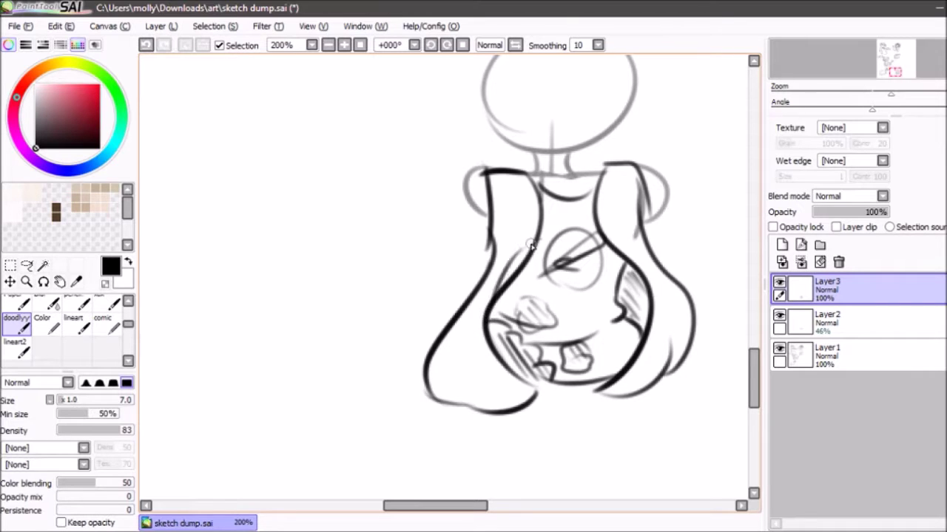
{"action": "mouse_move", "coordinate": [633, 244]}
{"action": "left_mouse_down"}
{"action": "mouse_move", "coordinate": [654, 285]}
{"action": "mouse_move", "coordinate": [635, 268]}
{"action": "mouse_move", "coordinate": [670, 302]}
{"action": "left_mouse_up"}
{"action": "key", "text": "ctrl+z"}
{"action": "key", "text": "ctrl+z"}
{"action": "mouse_move", "coordinate": [634, 259]}
{"action": "left_mouse_down"}
{"action": "mouse_move", "coordinate": [669, 348]}
{"action": "mouse_move", "coordinate": [645, 295]}
{"action": "mouse_move", "coordinate": [638, 376]}
{"action": "left_mouse_up"}
{"action": "key", "text": "ctrl+z"}
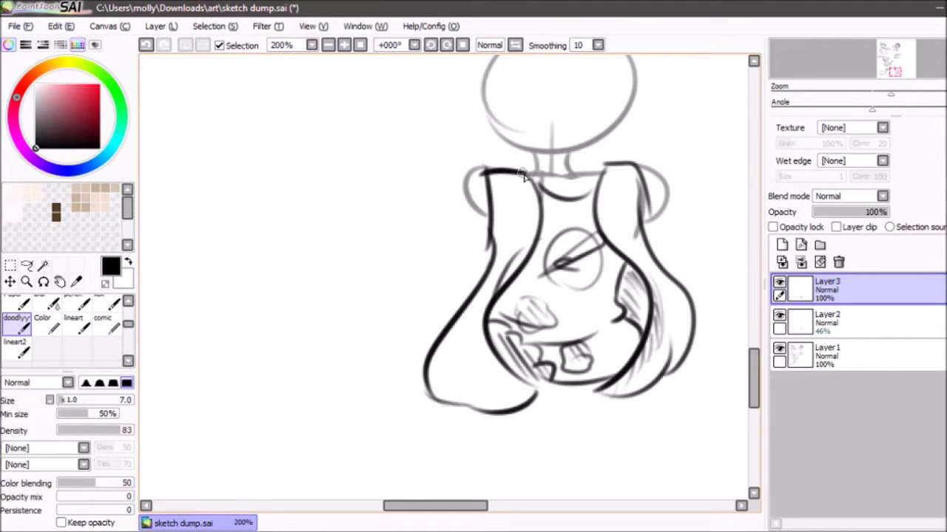
Set Layer2's opacity to 52% and merge Layer3 and Layer2 down into Layer1
{"action": "left_click", "coordinate": [827, 323]}
{"action": "mouse_move", "coordinate": [843, 213]}
{"action": "left_mouse_down"}
{"action": "mouse_move", "coordinate": [922, 214]}
{"action": "mouse_move", "coordinate": [850, 215]}
{"action": "left_mouse_up"}
{"action": "left_click", "coordinate": [828, 289]}
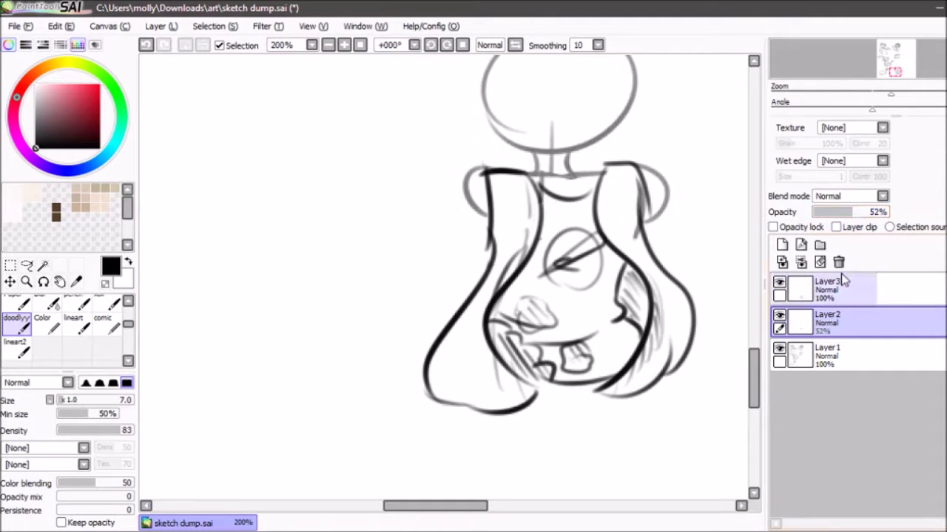
{"action": "left_click", "coordinate": [801, 262]}
{"action": "left_click", "coordinate": [801, 263]}
Add a new layer above Layer1 and draw a rising wavy line between the frilly skirt and the vest figure
{"action": "left_click", "coordinate": [329, 45]}
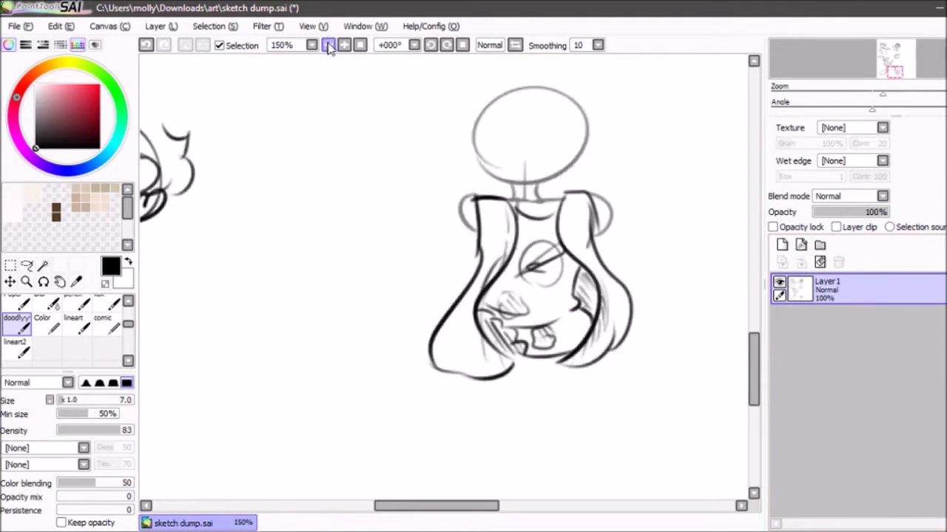
{"action": "left_click", "coordinate": [329, 45]}
{"action": "left_click", "coordinate": [329, 46]}
{"action": "left_click_drag", "start_coordinate": [919, 63], "coordinate": [914, 64]}
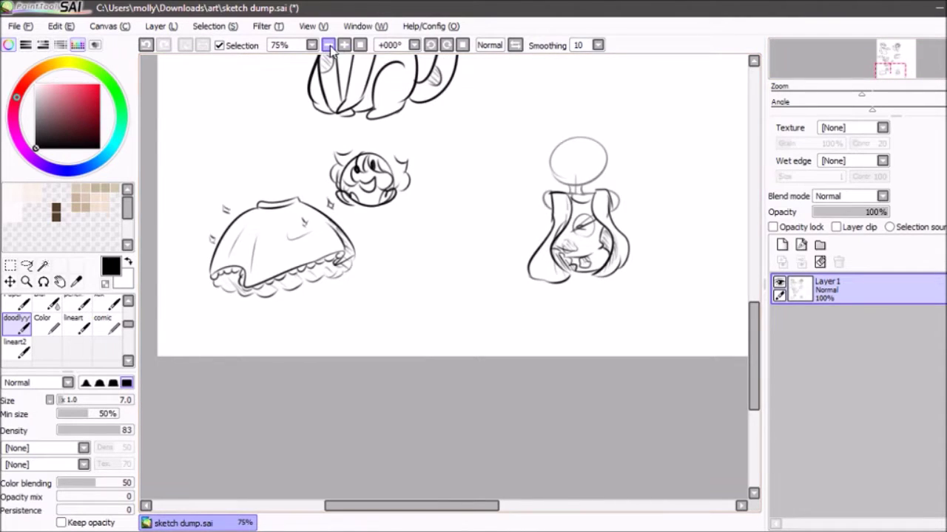
{"action": "left_click", "coordinate": [343, 45]}
{"action": "left_click", "coordinate": [782, 245]}
{"action": "left_click_drag", "start_coordinate": [386, 241], "coordinate": [547, 196]}
{"action": "key", "text": "ctrl+z"}
{"action": "left_click_drag", "start_coordinate": [309, 261], "coordinate": [601, 163]}
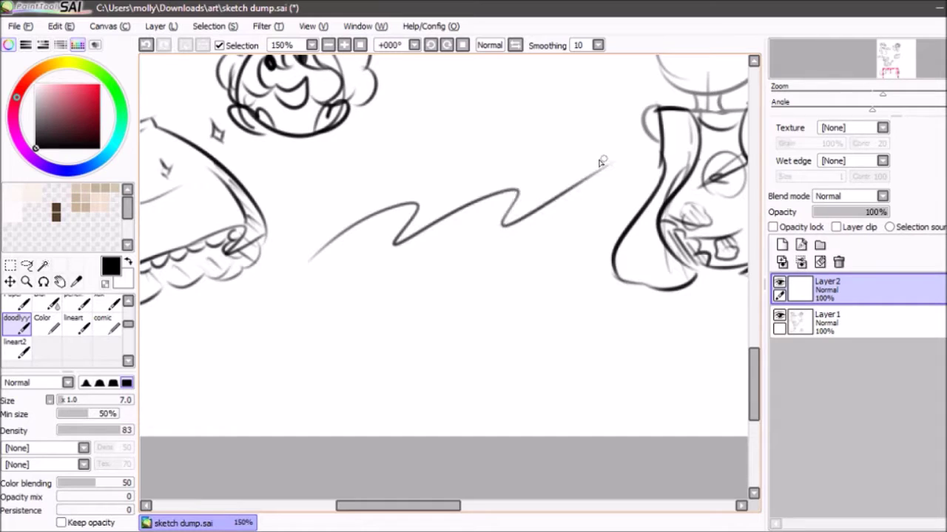
{"action": "key", "text": "ctrl+z"}
{"action": "mouse_move", "coordinate": [328, 264]}
{"action": "left_mouse_down"}
{"action": "mouse_move", "coordinate": [415, 203]}
{"action": "mouse_move", "coordinate": [513, 202]}
{"action": "mouse_move", "coordinate": [630, 152]}
{"action": "left_mouse_up"}
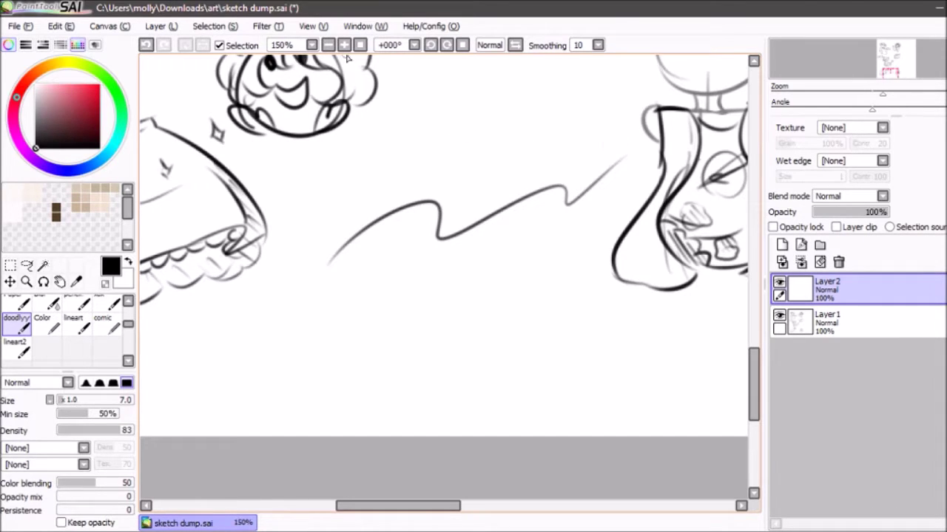
Draw a row of short slanted fold lines hanging from the wavy line between the frilly skirt and the vest figure
{"action": "left_click", "coordinate": [344, 45]}
{"action": "left_click_drag", "start_coordinate": [323, 226], "coordinate": [348, 280]}
{"action": "key", "text": "ctrl+z"}
{"action": "left_click_drag", "start_coordinate": [334, 218], "coordinate": [332, 280]}
{"action": "key", "text": "ctrl+z"}
{"action": "left_click_drag", "start_coordinate": [382, 186], "coordinate": [368, 238]}
{"action": "key", "text": "ctrl+z"}
{"action": "key", "text": "ctrl+z"}
{"action": "left_click_drag", "start_coordinate": [341, 205], "coordinate": [325, 264]}
{"action": "left_click_drag", "start_coordinate": [383, 186], "coordinate": [368, 239]}
{"action": "left_click_drag", "start_coordinate": [427, 185], "coordinate": [408, 238]}
{"action": "left_click_drag", "start_coordinate": [467, 217], "coordinate": [443, 270]}
{"action": "left_click_drag", "start_coordinate": [511, 200], "coordinate": [493, 245]}
{"action": "left_click_drag", "start_coordinate": [570, 174], "coordinate": [549, 219]}
{"action": "left_click_drag", "start_coordinate": [604, 157], "coordinate": [587, 200]}
{"action": "left_click_drag", "start_coordinate": [637, 167], "coordinate": [627, 207]}
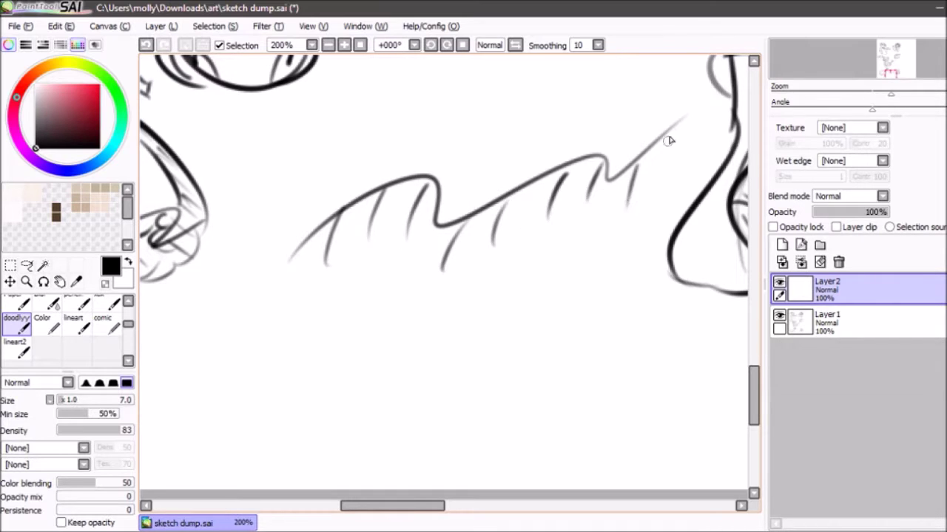
Join the fold lines along their lower ends with a jagged scalloped edge, forming a ruffle under the wavy line
{"action": "key", "text": "ctrl+z"}
{"action": "mouse_move", "coordinate": [332, 260]}
{"action": "left_mouse_down"}
{"action": "mouse_move", "coordinate": [374, 228]}
{"action": "mouse_move", "coordinate": [413, 231]}
{"action": "mouse_move", "coordinate": [406, 236]}
{"action": "mouse_move", "coordinate": [418, 263]}
{"action": "mouse_move", "coordinate": [447, 266]}
{"action": "left_mouse_up"}
{"action": "key", "text": "ctrl+z"}
{"action": "key", "text": "ctrl+z"}
{"action": "left_click_drag", "start_coordinate": [408, 231], "coordinate": [442, 270]}
{"action": "key", "text": "ctrl+z"}
{"action": "key", "text": "ctrl+z"}
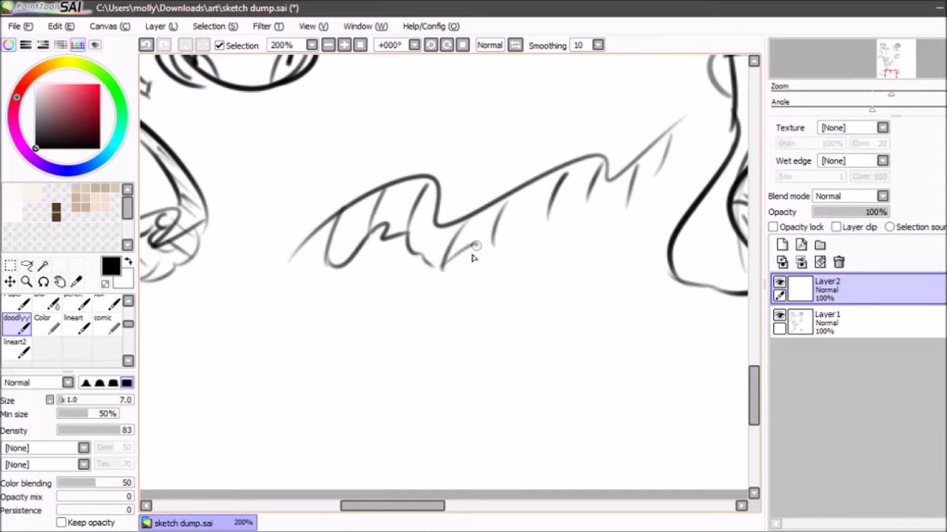
{"action": "left_click_drag", "start_coordinate": [499, 249], "coordinate": [532, 242]}
{"action": "mouse_move", "coordinate": [591, 220]}
{"action": "left_mouse_down"}
{"action": "mouse_move", "coordinate": [636, 204]}
{"action": "mouse_move", "coordinate": [664, 155]}
{"action": "left_mouse_up"}
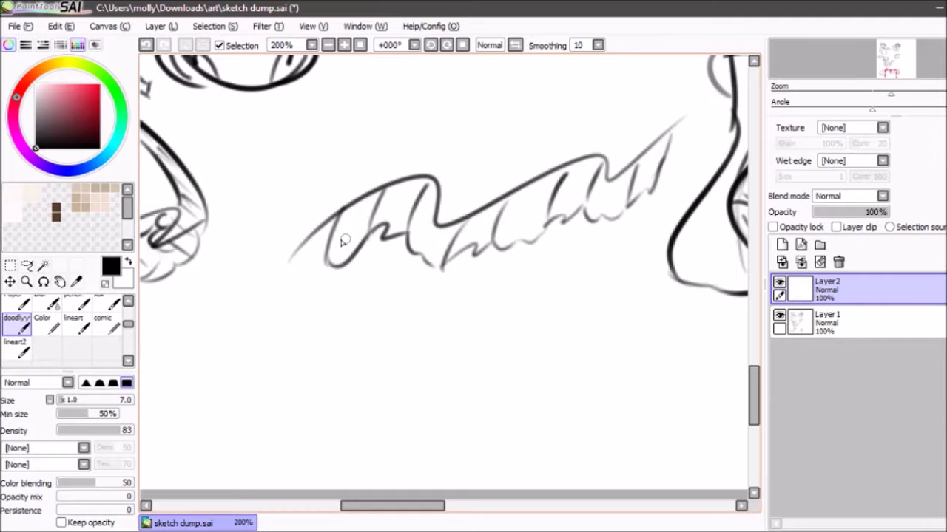
{"action": "left_click_drag", "start_coordinate": [327, 268], "coordinate": [285, 254]}
Draw the skirt's curved side outlines and a few long fold lines rising above the ruffle
{"action": "left_click", "coordinate": [328, 45]}
{"action": "left_click", "coordinate": [328, 45]}
{"action": "left_click", "coordinate": [329, 45]}
{"action": "left_click", "coordinate": [329, 45]}
{"action": "left_click", "coordinate": [344, 45]}
{"action": "left_click", "coordinate": [345, 45]}
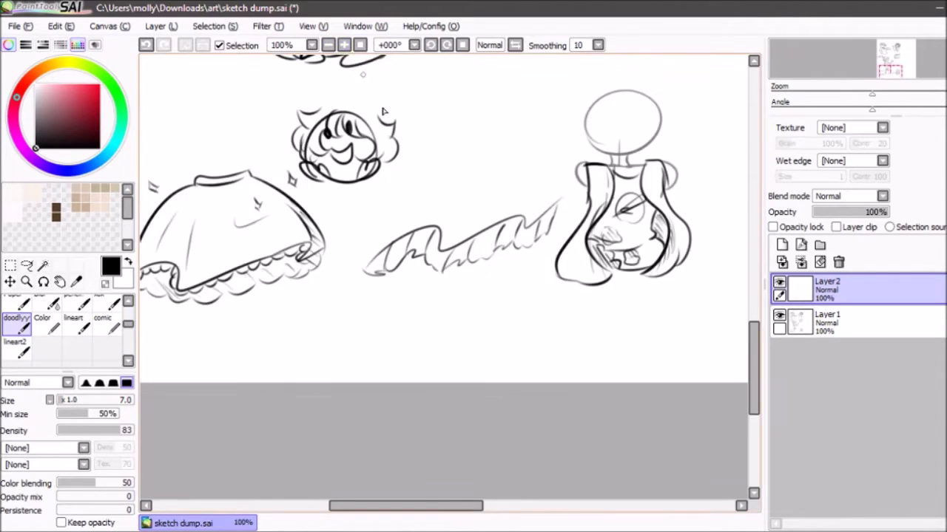
{"action": "left_click_drag", "start_coordinate": [374, 270], "coordinate": [440, 132]}
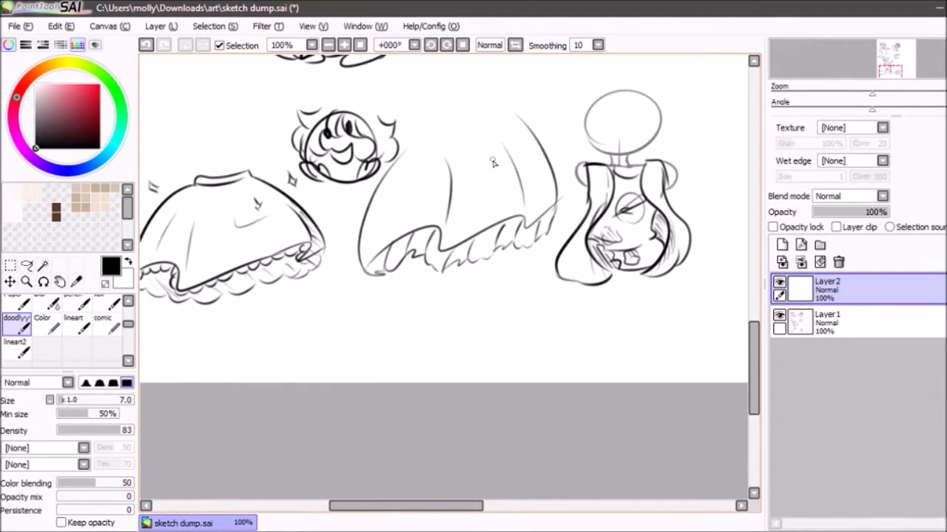
{"action": "key", "text": "ctrl+z"}
{"action": "left_click_drag", "start_coordinate": [386, 232], "coordinate": [408, 193]}
{"action": "key", "text": "ctrl+z"}
{"action": "mouse_move", "coordinate": [902, 62]}
{"action": "left_mouse_down"}
{"action": "mouse_move", "coordinate": [895, 52]}
{"action": "mouse_move", "coordinate": [914, 52]}
{"action": "mouse_move", "coordinate": [914, 68]}
{"action": "left_mouse_up"}
{"action": "left_click", "coordinate": [346, 45]}
{"action": "left_click_drag", "start_coordinate": [357, 186], "coordinate": [363, 158]}
{"action": "key", "text": "ctrl+z"}
{"action": "left_click_drag", "start_coordinate": [363, 242], "coordinate": [426, 207]}
{"action": "key", "text": "ctrl+z"}
{"action": "left_click_drag", "start_coordinate": [315, 131], "coordinate": [302, 133]}
{"action": "key", "text": "ctrl+z"}
{"action": "left_click_drag", "start_coordinate": [454, 172], "coordinate": [532, 262]}
{"action": "key", "text": "ctrl+z"}
{"action": "left_click_drag", "start_coordinate": [471, 204], "coordinate": [533, 240]}
{"action": "key", "text": "ctrl+z"}
Sketch a large eye with an iris, dark pupil and outer lashes in the empty area beside the vest figure
{"action": "left_click_drag", "start_coordinate": [488, 198], "coordinate": [586, 220]}
{"action": "left_click_drag", "start_coordinate": [584, 220], "coordinate": [511, 258]}
{"action": "key", "text": "ctrl+z"}
{"action": "mouse_move", "coordinate": [586, 223]}
{"action": "left_mouse_down"}
{"action": "mouse_move", "coordinate": [491, 251]}
{"action": "mouse_move", "coordinate": [537, 179]}
{"action": "mouse_move", "coordinate": [556, 186]}
{"action": "mouse_move", "coordinate": [578, 231]}
{"action": "left_mouse_up"}
{"action": "key", "text": "ctrl+z"}
{"action": "key", "text": "ctrl+z"}
{"action": "key", "text": "ctrl+z"}
{"action": "mouse_move", "coordinate": [565, 199]}
{"action": "left_mouse_down"}
{"action": "mouse_move", "coordinate": [571, 224]}
{"action": "mouse_move", "coordinate": [611, 223]}
{"action": "left_mouse_up"}
{"action": "key", "text": "ctrl+z"}
{"action": "key", "text": "ctrl+z"}
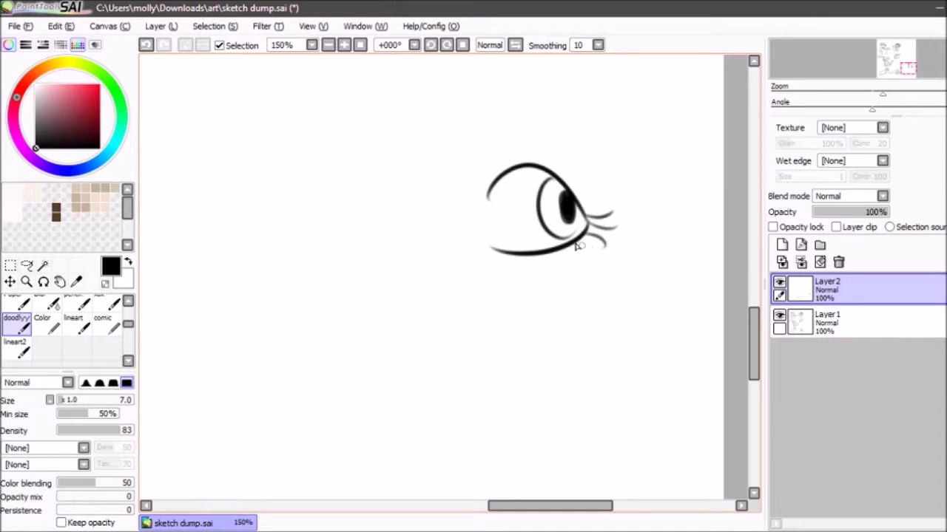
Erase the eye sketch completely and return to the doodly brush
{"action": "key", "text": "ctrl+z"}
{"action": "key", "text": "ctrl+z"}
{"action": "key", "text": "e"}
{"action": "mouse_move", "coordinate": [593, 212]}
{"action": "left_mouse_down"}
{"action": "mouse_move", "coordinate": [593, 245]}
{"action": "mouse_move", "coordinate": [518, 173]}
{"action": "mouse_move", "coordinate": [499, 283]}
{"action": "left_mouse_up"}
{"action": "key", "text": "e"}
Sketch a tilted head guide above the vest figure with overlapping circles, a curved face centre line and a pointed jaw
{"action": "mouse_move", "coordinate": [882, 68]}
{"action": "left_mouse_down"}
{"action": "mouse_move", "coordinate": [903, 72]}
{"action": "mouse_move", "coordinate": [909, 61]}
{"action": "left_mouse_up"}
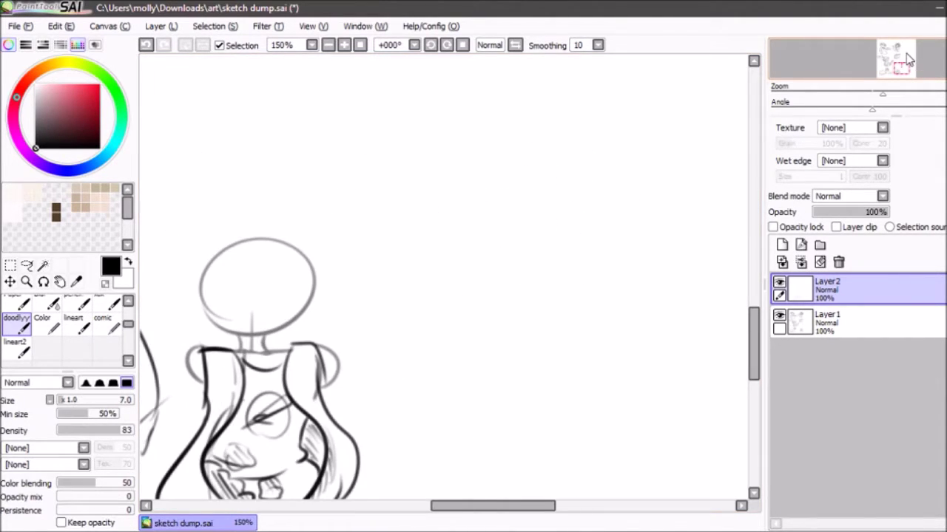
{"action": "left_click_drag", "start_coordinate": [906, 55], "coordinate": [907, 63]}
{"action": "mouse_move", "coordinate": [448, 248]}
{"action": "left_mouse_down"}
{"action": "mouse_move", "coordinate": [520, 262]}
{"action": "mouse_move", "coordinate": [523, 253]}
{"action": "mouse_move", "coordinate": [457, 167]}
{"action": "mouse_move", "coordinate": [596, 213]}
{"action": "left_mouse_up"}
{"action": "key", "text": "ctrl+z"}
{"action": "mouse_move", "coordinate": [546, 157]}
{"action": "left_mouse_down"}
{"action": "mouse_move", "coordinate": [516, 269]}
{"action": "mouse_move", "coordinate": [555, 279]}
{"action": "left_mouse_up"}
{"action": "key", "text": "ctrl+z"}
{"action": "left_click_drag", "start_coordinate": [449, 193], "coordinate": [521, 313]}
{"action": "mouse_move", "coordinate": [599, 194]}
{"action": "left_mouse_down"}
{"action": "mouse_move", "coordinate": [579, 300]}
{"action": "mouse_move", "coordinate": [502, 311]}
{"action": "left_mouse_up"}
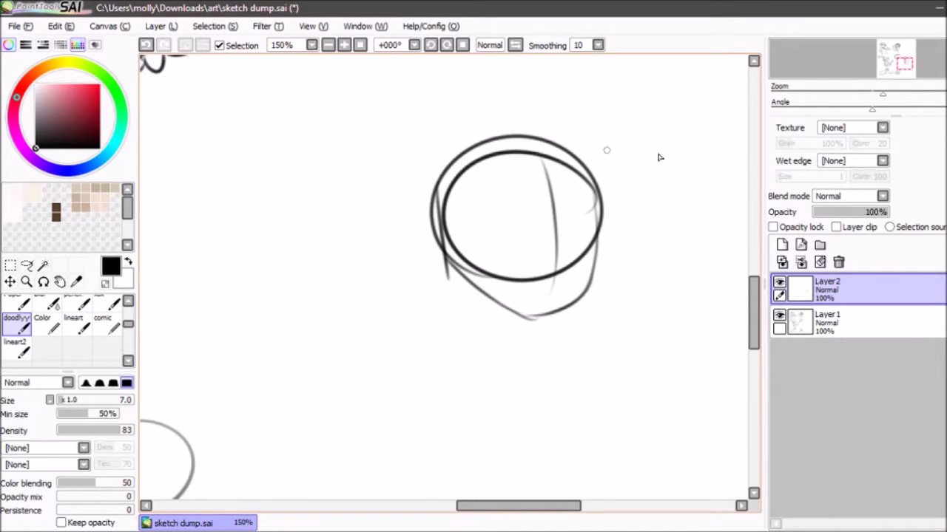
Add a new layer above Layer2, lower Layer2's opacity to 41%, and make Layer3 active
{"action": "left_click", "coordinate": [783, 245]}
{"action": "left_click", "coordinate": [821, 317]}
{"action": "left_click_drag", "start_coordinate": [855, 218], "coordinate": [844, 214]}
{"action": "left_click", "coordinate": [840, 287]}
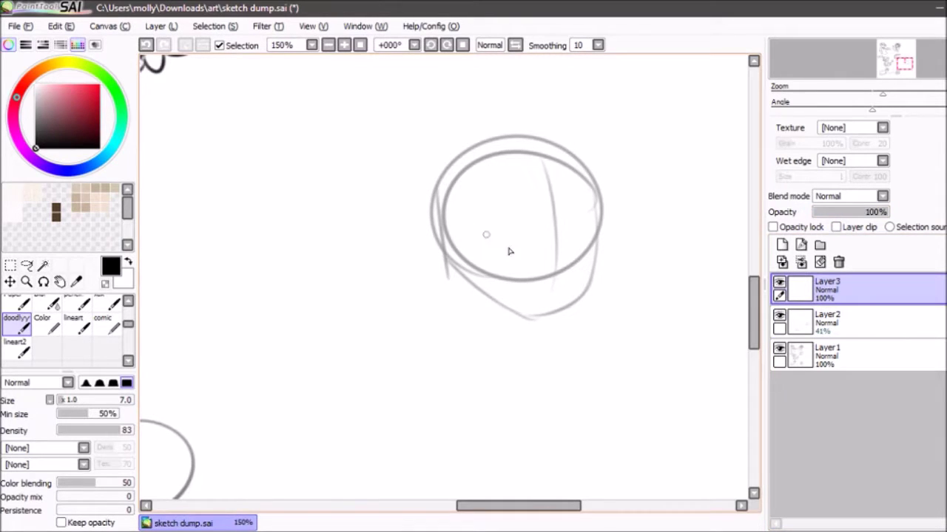
Sketch an ear at the back edge of the head guide on Layer2
{"action": "left_click", "coordinate": [801, 327]}
{"action": "key", "text": "ctrl+z"}
{"action": "left_click_drag", "start_coordinate": [460, 178], "coordinate": [458, 268]}
{"action": "mouse_move", "coordinate": [452, 210]}
{"action": "left_mouse_down"}
{"action": "mouse_move", "coordinate": [443, 246]}
{"action": "mouse_move", "coordinate": [455, 265]}
{"action": "mouse_move", "coordinate": [473, 268]}
{"action": "mouse_move", "coordinate": [462, 253]}
{"action": "left_mouse_up"}
{"action": "key", "text": "ctrl+z"}
{"action": "key", "text": "ctrl+z"}
{"action": "left_click", "coordinate": [826, 288]}
{"action": "left_click_drag", "start_coordinate": [548, 161], "coordinate": [559, 220]}
{"action": "key", "text": "ctrl+z"}
{"action": "mouse_move", "coordinate": [570, 156]}
{"action": "left_mouse_down"}
{"action": "mouse_move", "coordinate": [531, 220]}
{"action": "mouse_move", "coordinate": [516, 186]}
{"action": "mouse_move", "coordinate": [538, 154]}
{"action": "mouse_move", "coordinate": [532, 182]}
{"action": "left_mouse_up"}
{"action": "key", "text": "ctrl+z"}
{"action": "key", "text": "ctrl+z"}
{"action": "key", "text": "ctrl+z"}
{"action": "key", "text": "ctrl+z"}
{"action": "key", "text": "ctrl+z"}
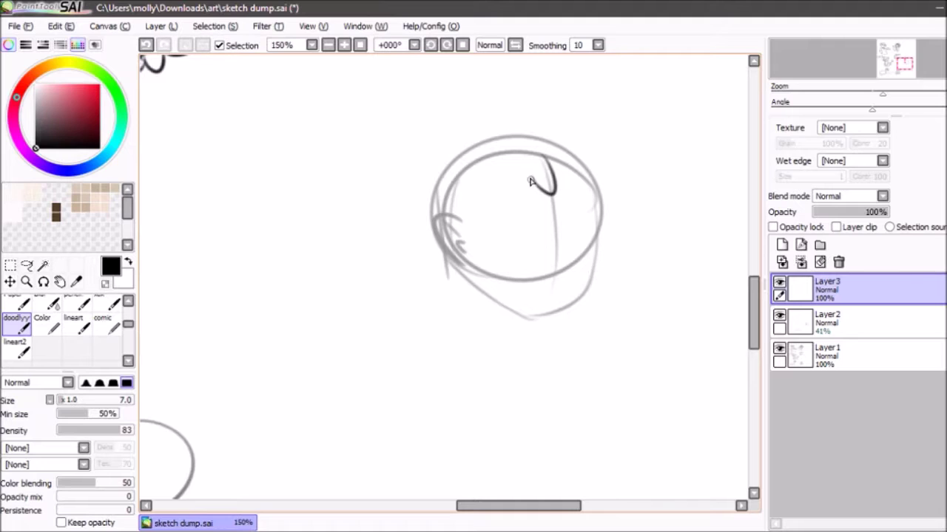
{"action": "key", "text": "ctrl+z"}
{"action": "key", "text": "ctrl+z"}
{"action": "key", "text": "ctrl+z"}
Draw the hairline on Layer3 from the ear up to the forehead, with small curls and swept-back strands
{"action": "mouse_move", "coordinate": [475, 216]}
{"action": "left_mouse_down"}
{"action": "mouse_move", "coordinate": [481, 277]}
{"action": "mouse_move", "coordinate": [480, 267]}
{"action": "mouse_move", "coordinate": [460, 260]}
{"action": "mouse_move", "coordinate": [465, 214]}
{"action": "mouse_move", "coordinate": [569, 177]}
{"action": "left_mouse_up"}
{"action": "key", "text": "ctrl+z"}
{"action": "key", "text": "ctrl+z"}
{"action": "key", "text": "ctrl+z"}
{"action": "key", "text": "ctrl+z"}
{"action": "mouse_move", "coordinate": [471, 234]}
{"action": "left_mouse_down"}
{"action": "mouse_move", "coordinate": [584, 173]}
{"action": "mouse_move", "coordinate": [501, 135]}
{"action": "left_mouse_up"}
{"action": "key", "text": "ctrl+z"}
{"action": "left_click_drag", "start_coordinate": [534, 167], "coordinate": [460, 178]}
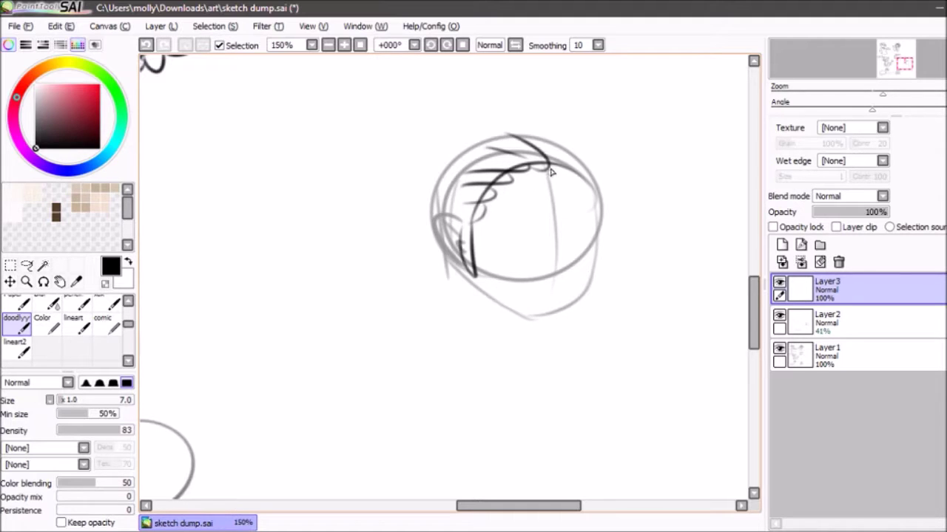
{"action": "key", "text": "ctrl+z"}
Continue the hairline across the far side of the forehead and add a small curl at the parting
{"action": "left_click_drag", "start_coordinate": [549, 166], "coordinate": [596, 196]}
{"action": "mouse_move", "coordinate": [546, 164]}
{"action": "left_mouse_down"}
{"action": "mouse_move", "coordinate": [552, 187]}
{"action": "mouse_move", "coordinate": [537, 180]}
{"action": "mouse_move", "coordinate": [555, 169]}
{"action": "left_mouse_up"}
{"action": "key", "text": "ctrl+z"}
{"action": "key", "text": "ctrl+z"}
{"action": "key", "text": "ctrl+z"}
{"action": "key", "text": "ctrl+z"}
{"action": "key", "text": "ctrl+z"}
Outline the hair around the skull and scribble a curly bun at the back of the head
{"action": "mouse_move", "coordinate": [436, 218]}
{"action": "left_mouse_down"}
{"action": "mouse_move", "coordinate": [518, 134]}
{"action": "mouse_move", "coordinate": [430, 217]}
{"action": "left_mouse_up"}
{"action": "key", "text": "ctrl+z"}
{"action": "key", "text": "ctrl+z"}
{"action": "mouse_move", "coordinate": [509, 135]}
{"action": "left_mouse_down"}
{"action": "mouse_move", "coordinate": [431, 225]}
{"action": "mouse_move", "coordinate": [448, 269]}
{"action": "left_mouse_up"}
{"action": "mouse_move", "coordinate": [528, 134]}
{"action": "left_mouse_down"}
{"action": "mouse_move", "coordinate": [608, 197]}
{"action": "mouse_move", "coordinate": [604, 235]}
{"action": "left_mouse_up"}
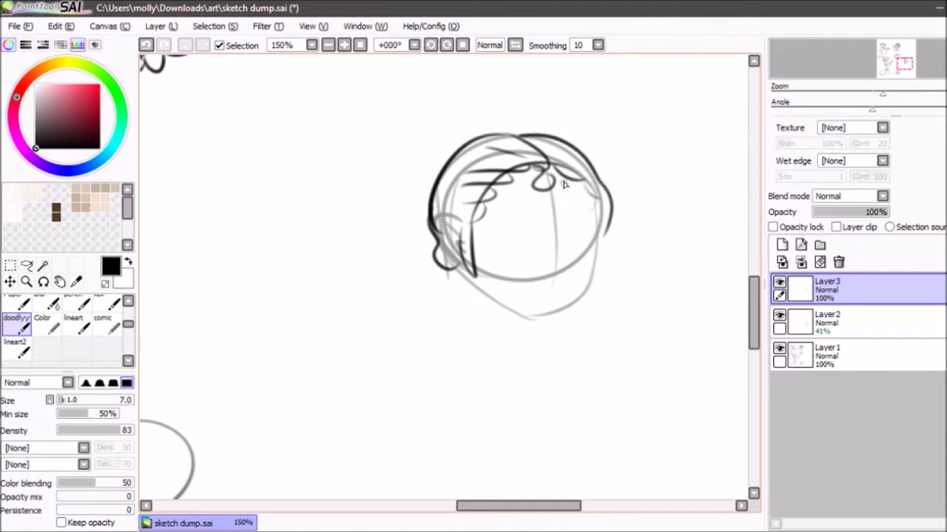
{"action": "mouse_move", "coordinate": [455, 161]}
{"action": "left_mouse_down"}
{"action": "mouse_move", "coordinate": [437, 189]}
{"action": "mouse_move", "coordinate": [455, 158]}
{"action": "mouse_move", "coordinate": [403, 170]}
{"action": "mouse_move", "coordinate": [449, 173]}
{"action": "mouse_move", "coordinate": [431, 164]}
{"action": "mouse_move", "coordinate": [400, 214]}
{"action": "left_mouse_up"}
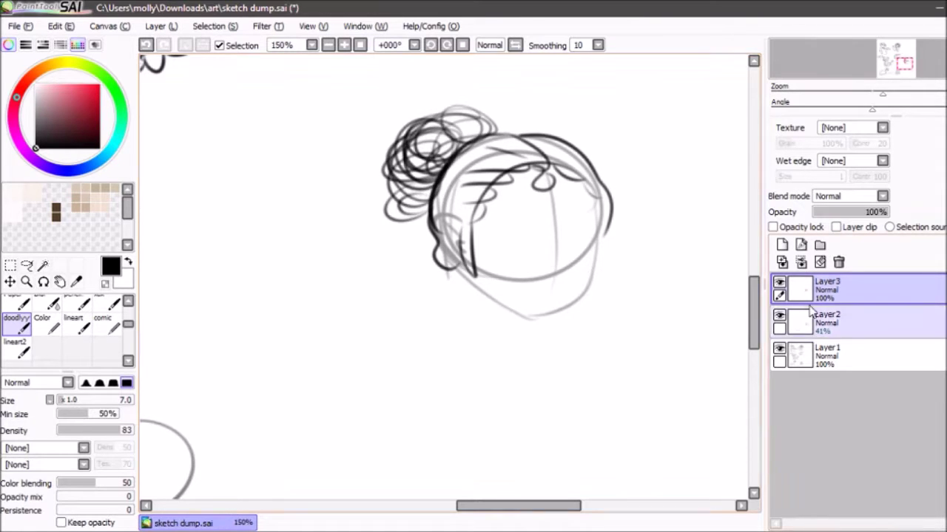
Erase the ear and the guide lines behind the hair on Layer2
{"action": "left_click", "coordinate": [816, 330]}
{"action": "left_click", "coordinate": [779, 316]}
{"action": "left_click", "coordinate": [780, 316]}
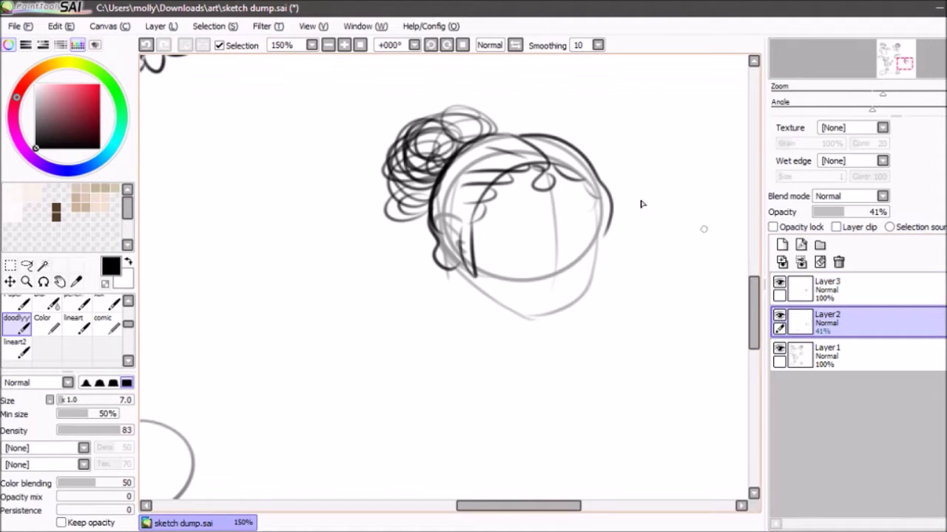
{"action": "key", "text": "e"}
{"action": "mouse_move", "coordinate": [490, 149]}
{"action": "left_mouse_down"}
{"action": "mouse_move", "coordinate": [449, 215]}
{"action": "mouse_move", "coordinate": [433, 264]}
{"action": "mouse_move", "coordinate": [455, 252]}
{"action": "left_mouse_up"}
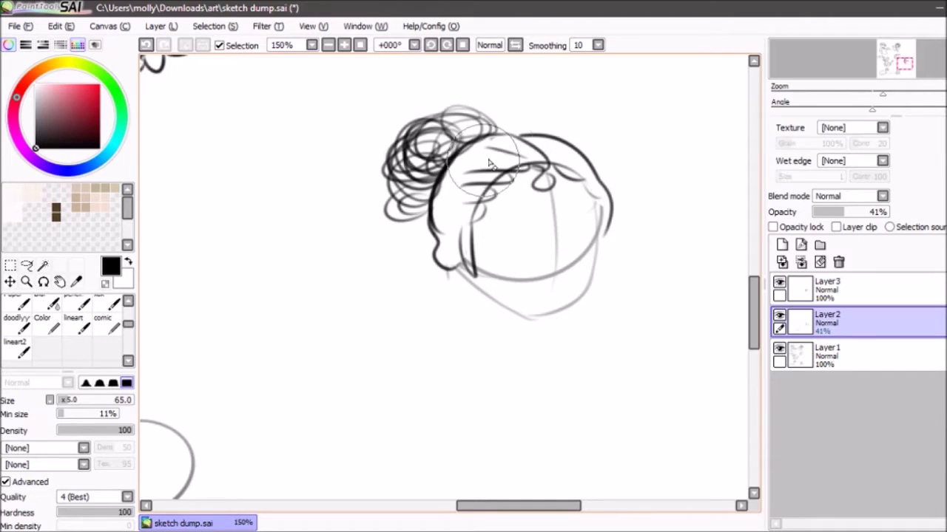
Erase the wavy ear-side outline on Layer3 and strengthen the back edge of the hair with the doodly brush
{"action": "left_click", "coordinate": [827, 288]}
{"action": "left_click_drag", "start_coordinate": [440, 225], "coordinate": [443, 270]}
{"action": "key", "text": "e"}
{"action": "mouse_move", "coordinate": [433, 198]}
{"action": "left_mouse_down"}
{"action": "mouse_move", "coordinate": [459, 270]}
{"action": "mouse_move", "coordinate": [446, 268]}
{"action": "mouse_move", "coordinate": [437, 183]}
{"action": "left_mouse_up"}
{"action": "key", "text": "ctrl+z"}
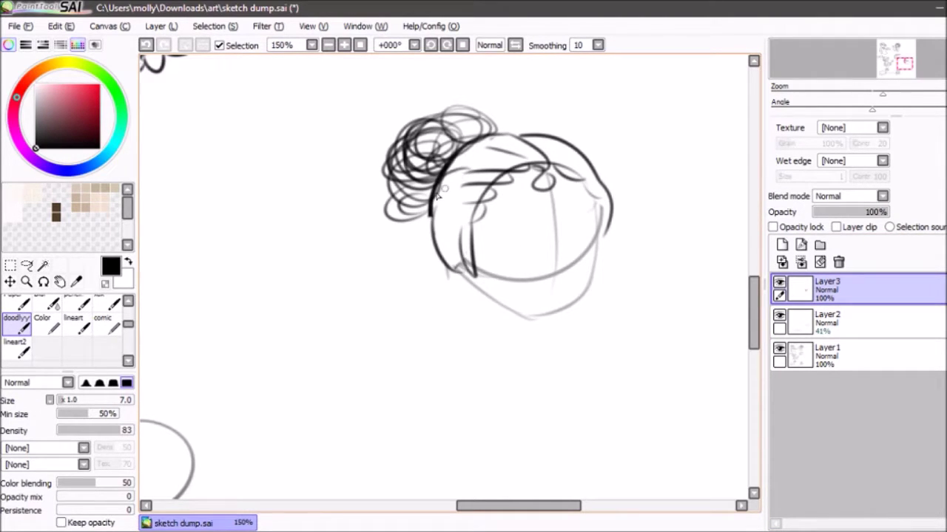
Draw a new ear with inner folds on Layer2 and erase the Layer3 lines that cross it
{"action": "left_click", "coordinate": [834, 327]}
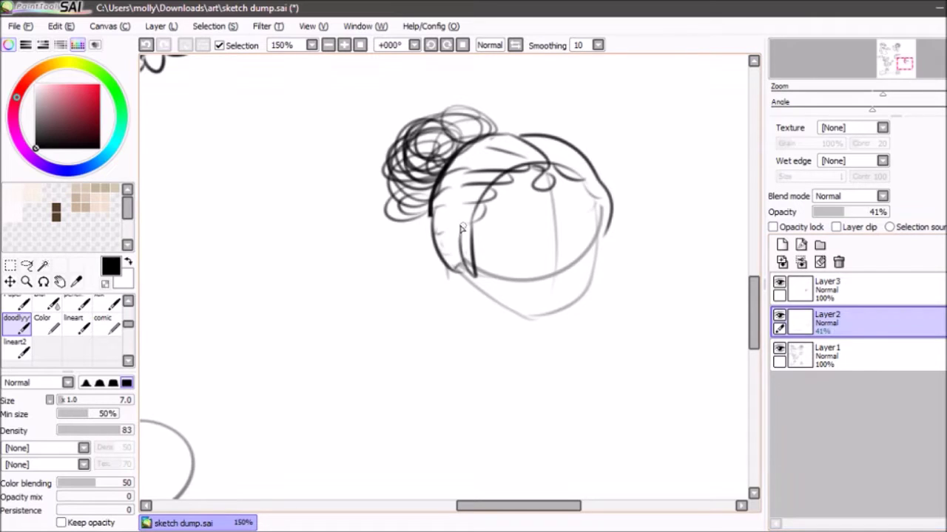
{"action": "mouse_move", "coordinate": [434, 222]}
{"action": "left_mouse_down"}
{"action": "mouse_move", "coordinate": [457, 242]}
{"action": "mouse_move", "coordinate": [444, 252]}
{"action": "mouse_move", "coordinate": [454, 256]}
{"action": "left_mouse_up"}
{"action": "key", "text": "ctrl+z"}
{"action": "left_click", "coordinate": [821, 288]}
{"action": "key", "text": "e"}
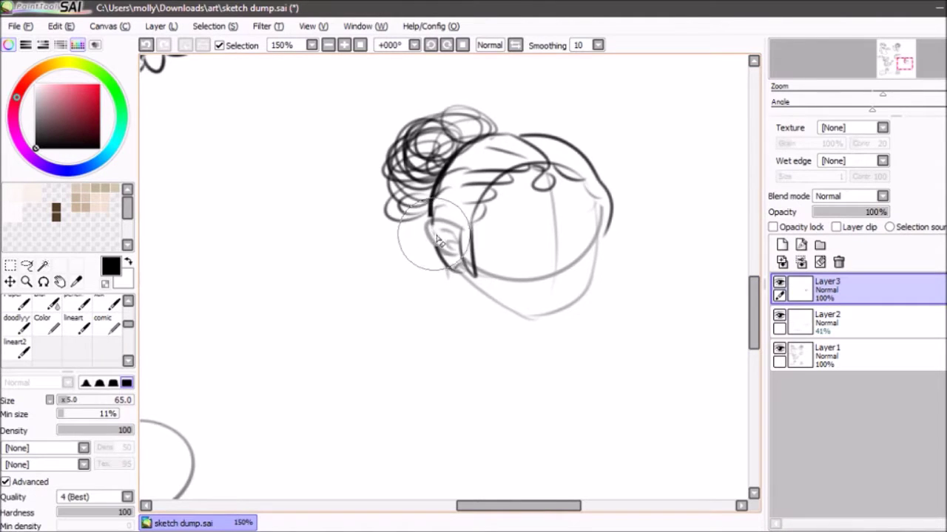
{"action": "key", "text": "e"}
Set Layer2's opacity to 100% and merge Layer3 down into it
{"action": "left_click", "coordinate": [841, 323]}
{"action": "left_click_drag", "start_coordinate": [849, 214], "coordinate": [894, 214]}
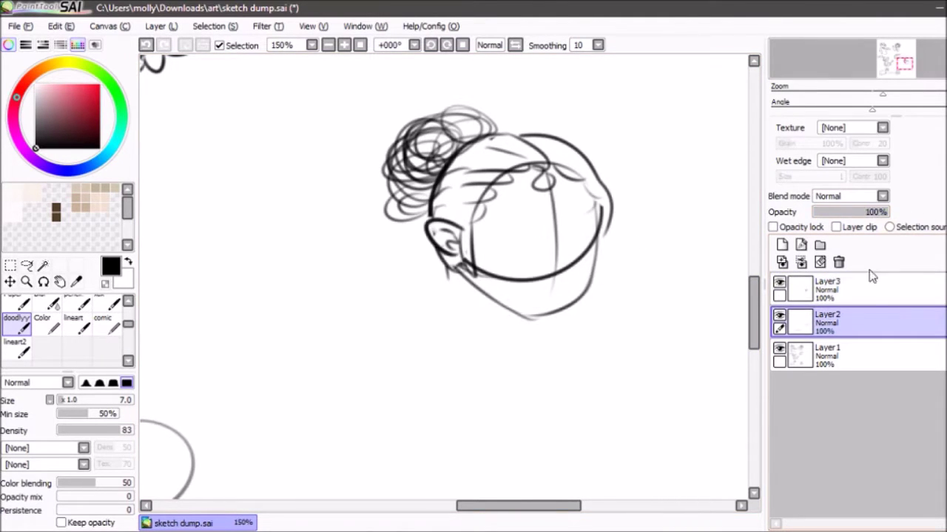
{"action": "left_click", "coordinate": [820, 291]}
{"action": "left_click", "coordinate": [801, 264]}
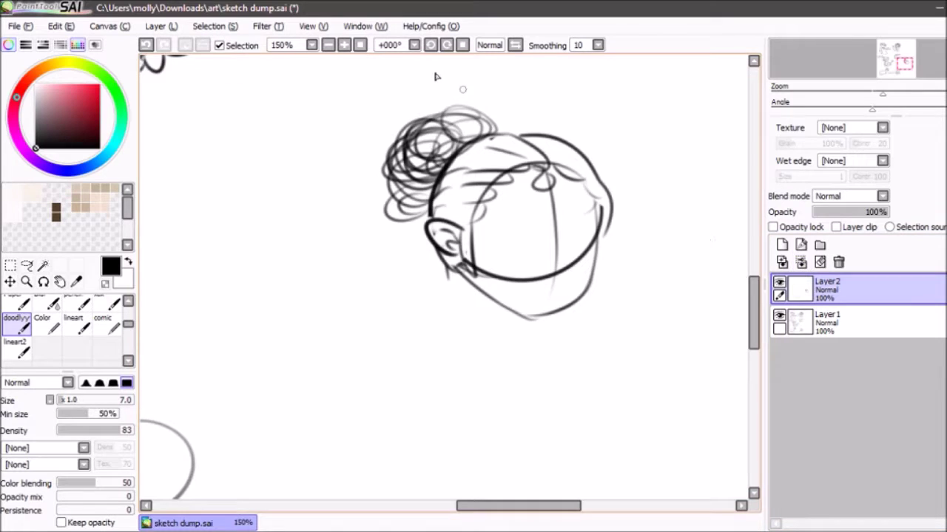
Erase the lower centre line and the circle guide around the face's nose and mouth area
{"action": "left_click", "coordinate": [344, 45]}
{"action": "key", "text": "e"}
{"action": "left_click_drag", "start_coordinate": [597, 233], "coordinate": [596, 223]}
{"action": "key", "text": "e"}
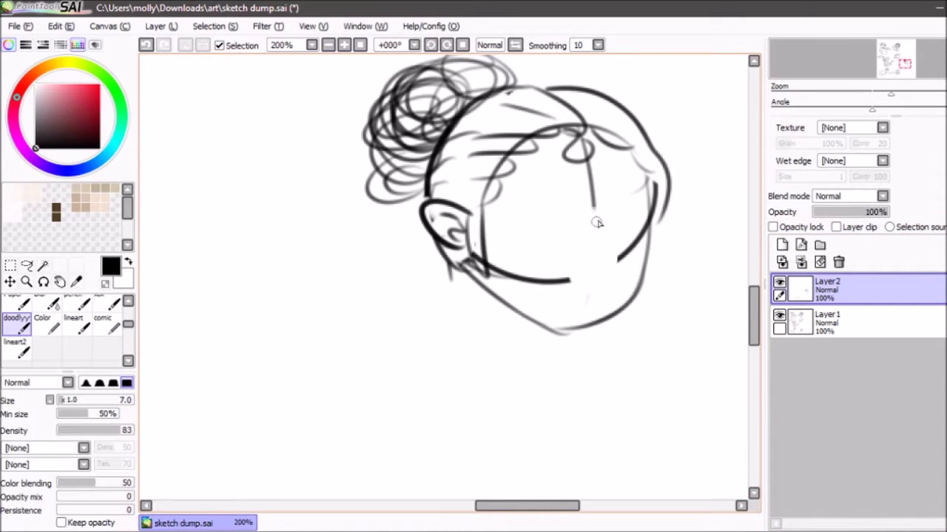
Draw the nose with a small nostril mark and a pair of slightly parted lips below it
{"action": "key", "text": "ctrl+z"}
{"action": "left_click_drag", "start_coordinate": [593, 208], "coordinate": [606, 243]}
{"action": "key", "text": "ctrl+z"}
{"action": "key", "text": "ctrl+z"}
{"action": "left_click_drag", "start_coordinate": [570, 296], "coordinate": [603, 287]}
{"action": "key", "text": "ctrl+z"}
{"action": "key", "text": "ctrl+z"}
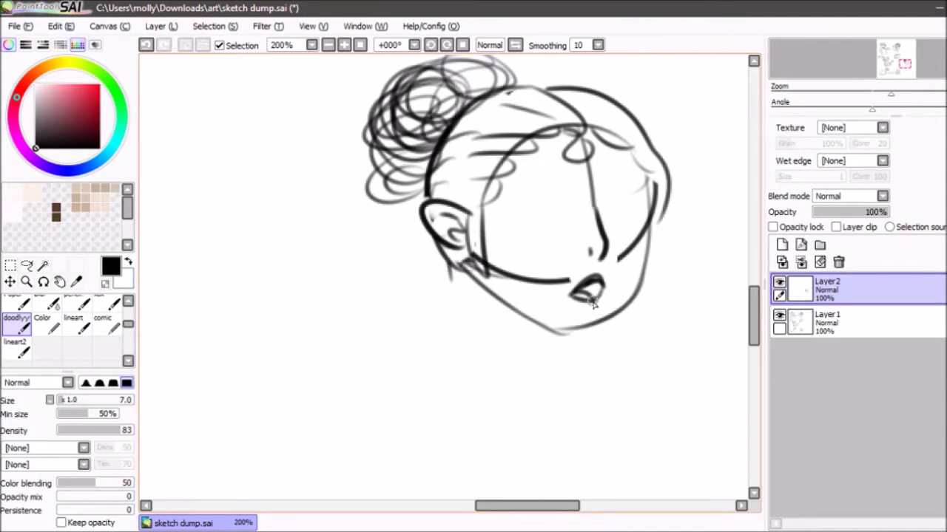
{"action": "key", "text": "ctrl+z"}
{"action": "key", "text": "ctrl+z"}
Draw the outlines of both eyes on the woman's face, with the near eye's round iris and a lid crease above each eye
{"action": "mouse_move", "coordinate": [573, 208]}
{"action": "left_mouse_down"}
{"action": "mouse_move", "coordinate": [535, 211]}
{"action": "mouse_move", "coordinate": [571, 204]}
{"action": "mouse_move", "coordinate": [513, 215]}
{"action": "left_mouse_up"}
{"action": "key", "text": "ctrl+z"}
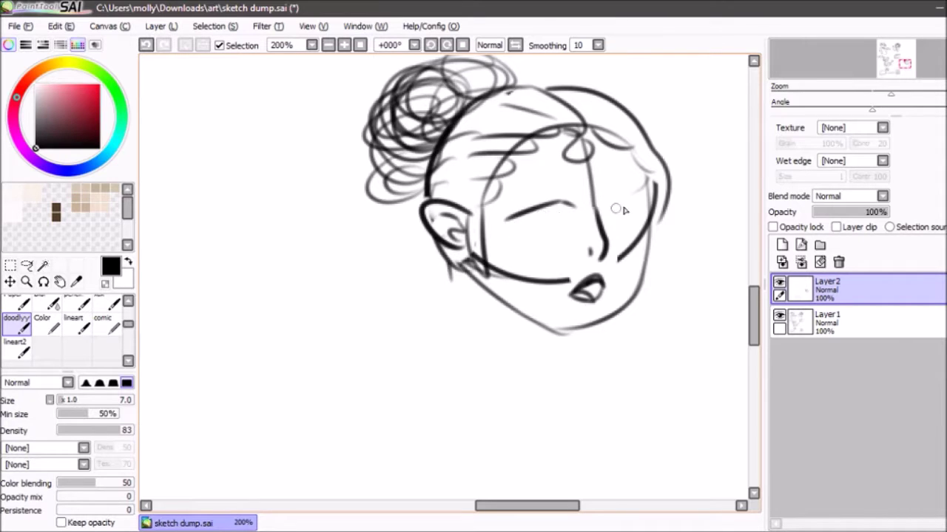
{"action": "key", "text": "ctrl+z"}
{"action": "left_click_drag", "start_coordinate": [509, 220], "coordinate": [549, 235]}
{"action": "key", "text": "ctrl+z"}
{"action": "left_click_drag", "start_coordinate": [570, 200], "coordinate": [542, 196]}
{"action": "key", "text": "ctrl+z"}
{"action": "key", "text": "ctrl+z"}
{"action": "left_click_drag", "start_coordinate": [561, 229], "coordinate": [570, 207]}
{"action": "left_click", "coordinate": [945, 422]}
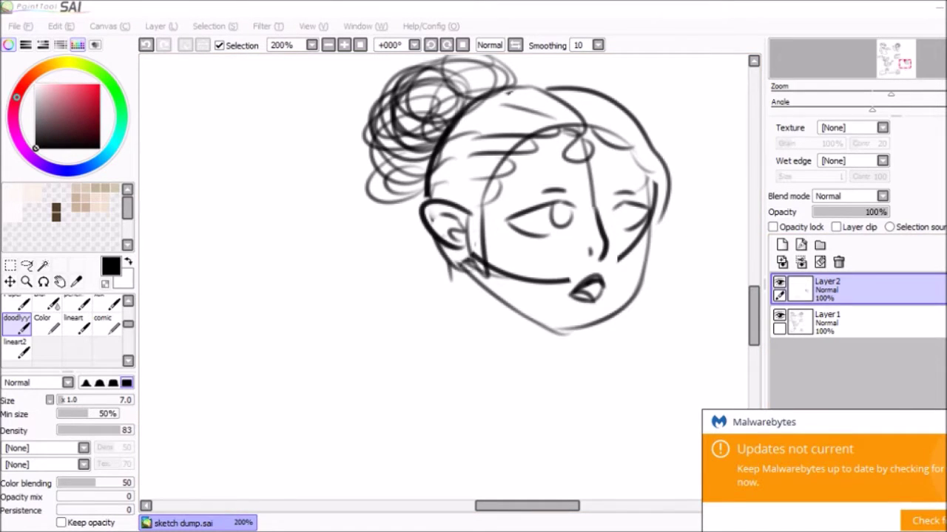
Draw the far eye's iris, then add thick dark eyebrows, small pupil marks and outer lash flicks to the woman's face
{"action": "key", "text": "ctrl+z"}
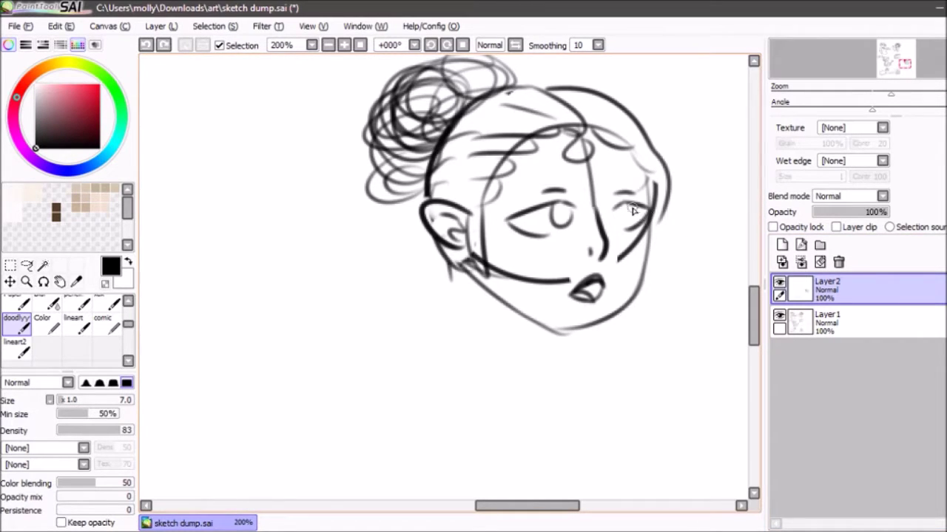
{"action": "key", "text": "ctrl+z"}
{"action": "left_click_drag", "start_coordinate": [631, 206], "coordinate": [641, 203]}
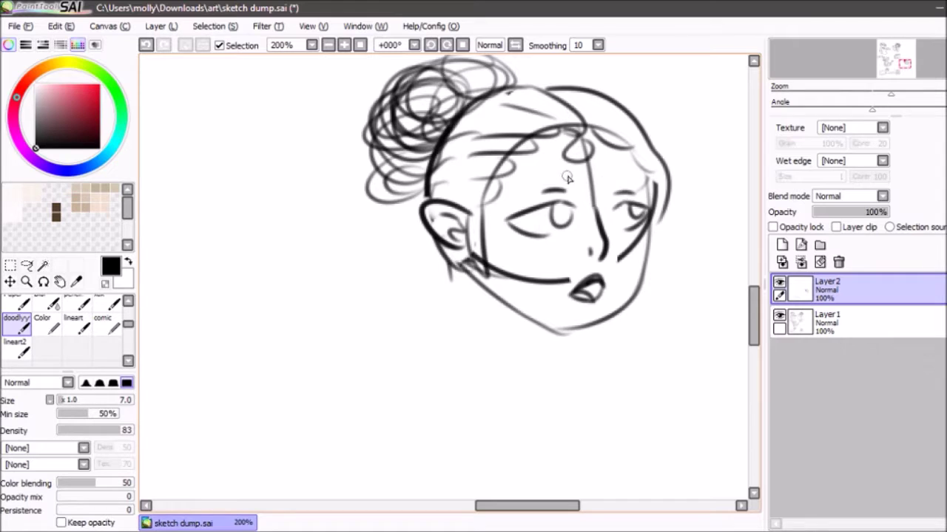
{"action": "key", "text": "ctrl+z"}
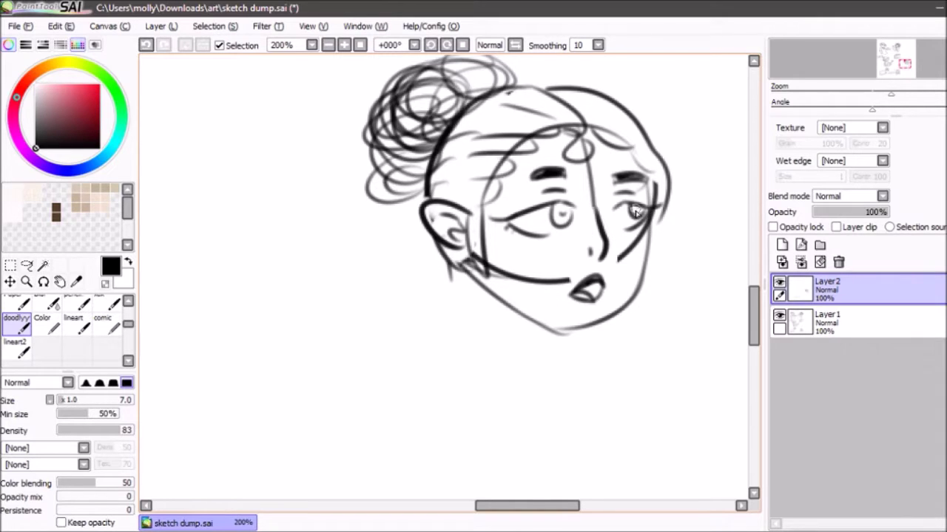
{"action": "key", "text": "ctrl+z"}
{"action": "key", "text": "ctrl+z"}
Draw both sides of the woman's neck below the jaw, curving outward into two sloping shoulder lines
{"action": "left_click_drag", "start_coordinate": [510, 304], "coordinate": [517, 348]}
{"action": "key", "text": "ctrl+z"}
{"action": "mouse_move", "coordinate": [583, 331]}
{"action": "left_mouse_down"}
{"action": "mouse_move", "coordinate": [588, 370]}
{"action": "mouse_move", "coordinate": [664, 387]}
{"action": "left_mouse_up"}
{"action": "key", "text": "ctrl+z"}
{"action": "left_click_drag", "start_coordinate": [586, 358], "coordinate": [657, 391]}
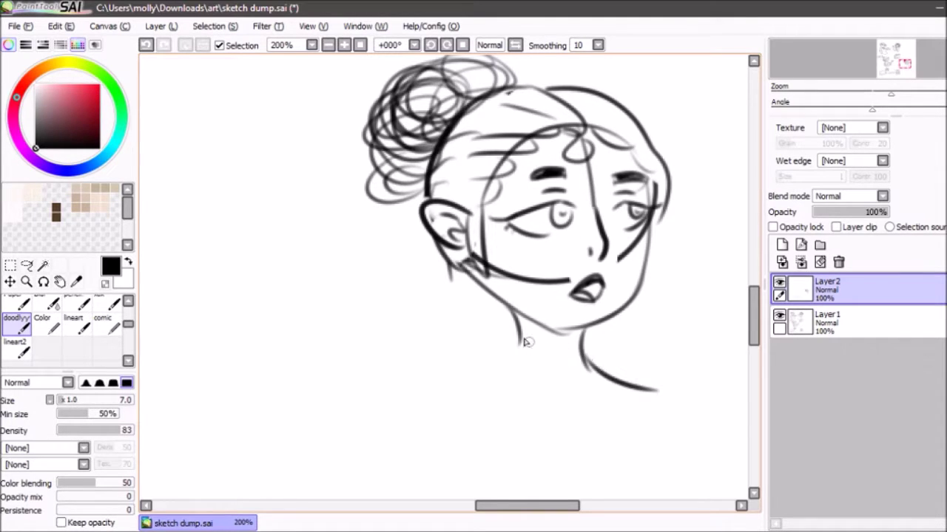
{"action": "left_click_drag", "start_coordinate": [519, 338], "coordinate": [416, 383]}
{"action": "key", "text": "ctrl+z"}
{"action": "left_click_drag", "start_coordinate": [520, 339], "coordinate": [435, 378]}
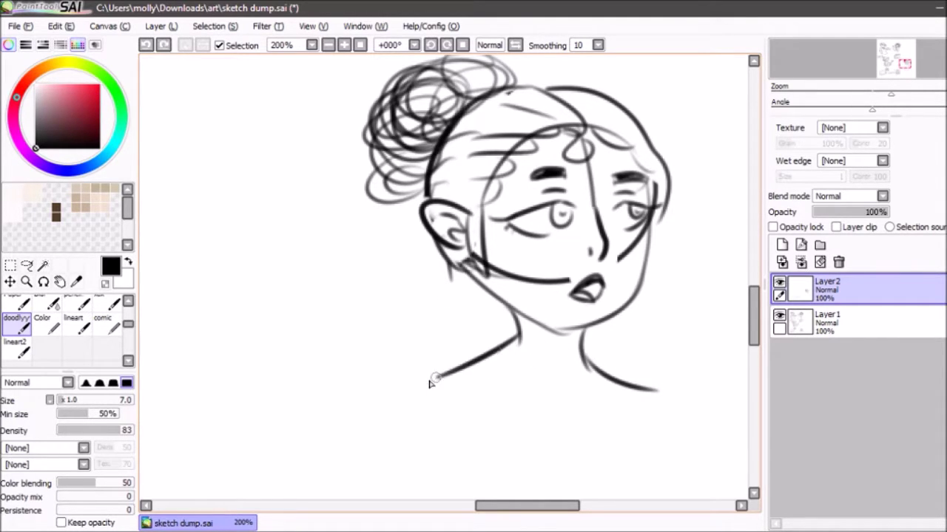
Try to move the woman's head elsewhere on the canvas with the Move tool
{"action": "left_click", "coordinate": [328, 45]}
{"action": "left_click", "coordinate": [327, 45]}
{"action": "left_click", "coordinate": [345, 45]}
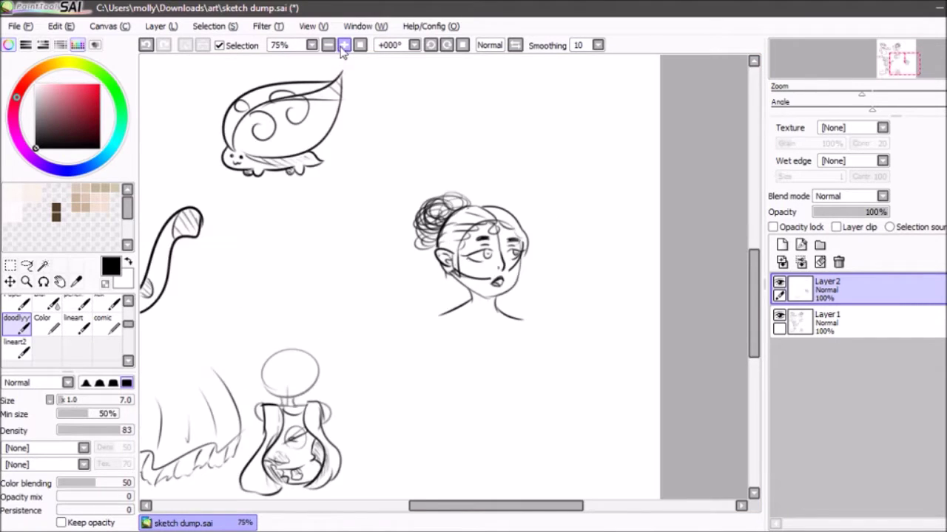
{"action": "left_click", "coordinate": [345, 46]}
{"action": "mouse_move", "coordinate": [862, 70]}
{"action": "left_mouse_down"}
{"action": "mouse_move", "coordinate": [870, 42]}
{"action": "mouse_move", "coordinate": [888, 59]}
{"action": "mouse_move", "coordinate": [880, 65]}
{"action": "left_mouse_up"}
{"action": "left_click", "coordinate": [10, 282]}
{"action": "left_click_drag", "start_coordinate": [440, 256], "coordinate": [502, 400]}
{"action": "key", "text": "ctrl+z"}
Transform the woman's head drawing to move it into the top row, beside the curly-haired figure with raised hands
{"action": "left_click", "coordinate": [327, 45]}
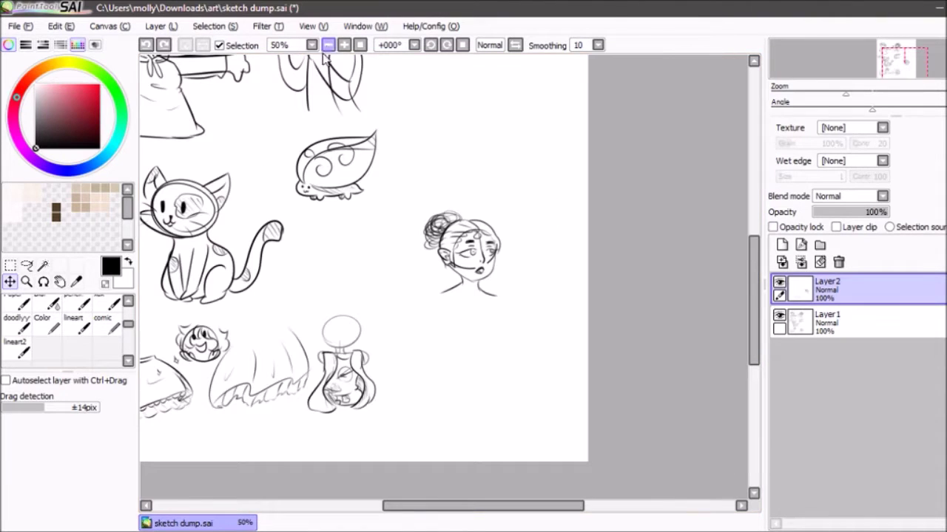
{"action": "left_click", "coordinate": [27, 264]}
{"action": "mouse_move", "coordinate": [491, 192]}
{"action": "left_mouse_down"}
{"action": "mouse_move", "coordinate": [451, 323]}
{"action": "mouse_move", "coordinate": [511, 207]}
{"action": "left_mouse_up"}
{"action": "key", "text": "ctrl+t"}
{"action": "left_click_drag", "start_coordinate": [482, 262], "coordinate": [446, 112]}
{"action": "left_click_drag", "start_coordinate": [915, 58], "coordinate": [911, 49]}
{"action": "left_click_drag", "start_coordinate": [486, 207], "coordinate": [499, 137]}
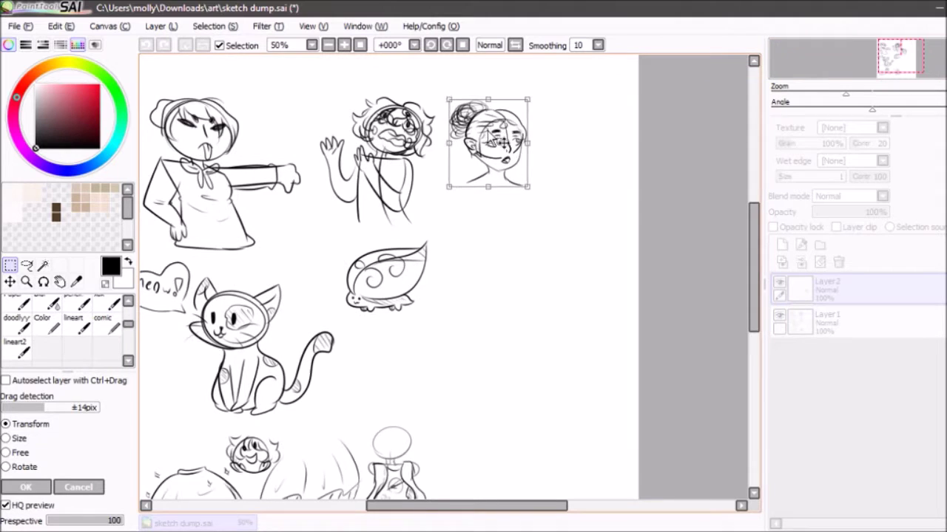
{"action": "left_click", "coordinate": [25, 487]}
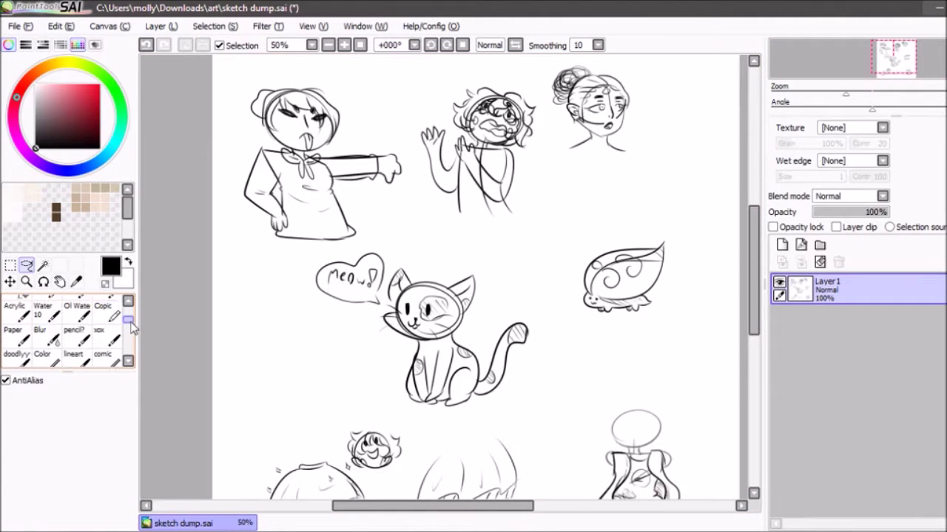
Shade the bun, fringe and side hair of the figure sticking out its tongue in grey with the Copic brush at size 24
{"action": "left_click", "coordinate": [106, 310]}
{"action": "left_click", "coordinate": [344, 45]}
{"action": "left_click", "coordinate": [344, 45]}
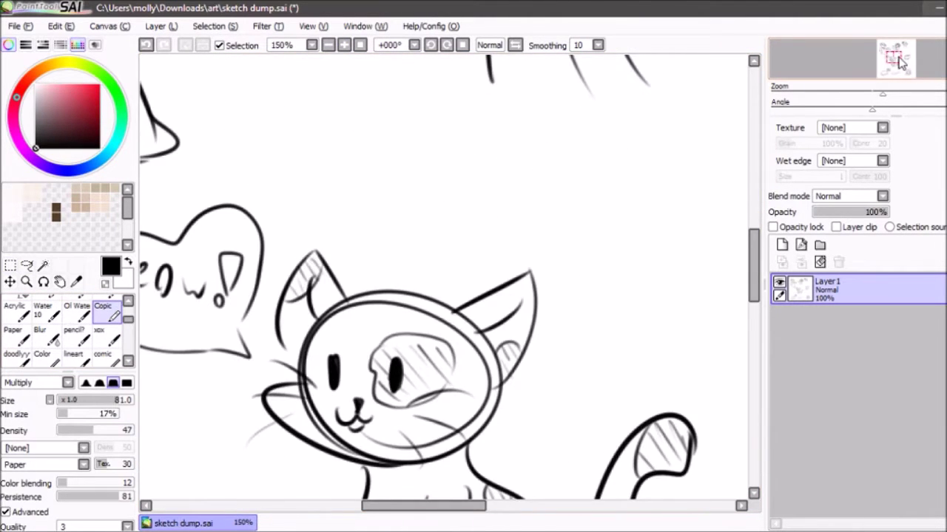
{"action": "left_click_drag", "start_coordinate": [901, 63], "coordinate": [891, 51]}
{"action": "left_click", "coordinate": [78, 400]}
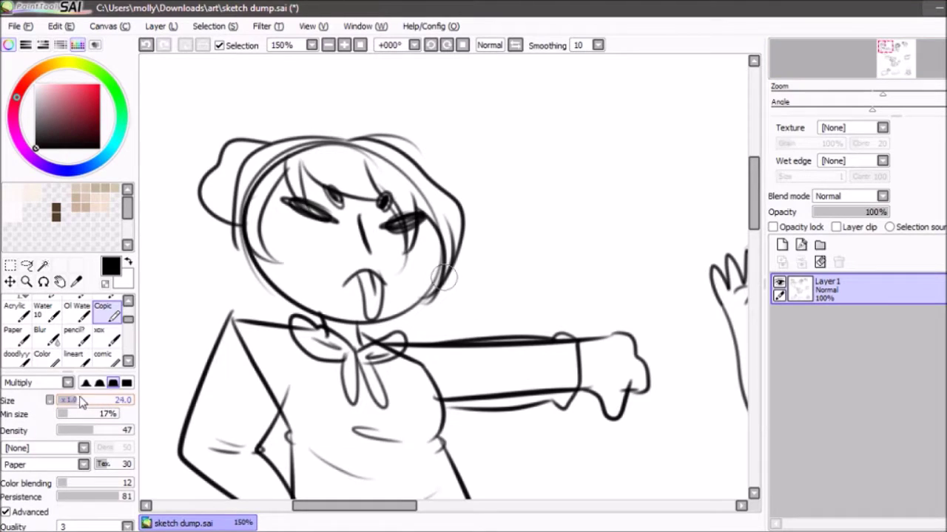
{"action": "mouse_move", "coordinate": [270, 170]}
{"action": "left_mouse_down"}
{"action": "mouse_move", "coordinate": [249, 211]}
{"action": "mouse_move", "coordinate": [250, 167]}
{"action": "mouse_move", "coordinate": [261, 170]}
{"action": "mouse_move", "coordinate": [256, 152]}
{"action": "mouse_move", "coordinate": [235, 152]}
{"action": "mouse_move", "coordinate": [228, 197]}
{"action": "mouse_move", "coordinate": [211, 198]}
{"action": "mouse_move", "coordinate": [244, 214]}
{"action": "left_mouse_up"}
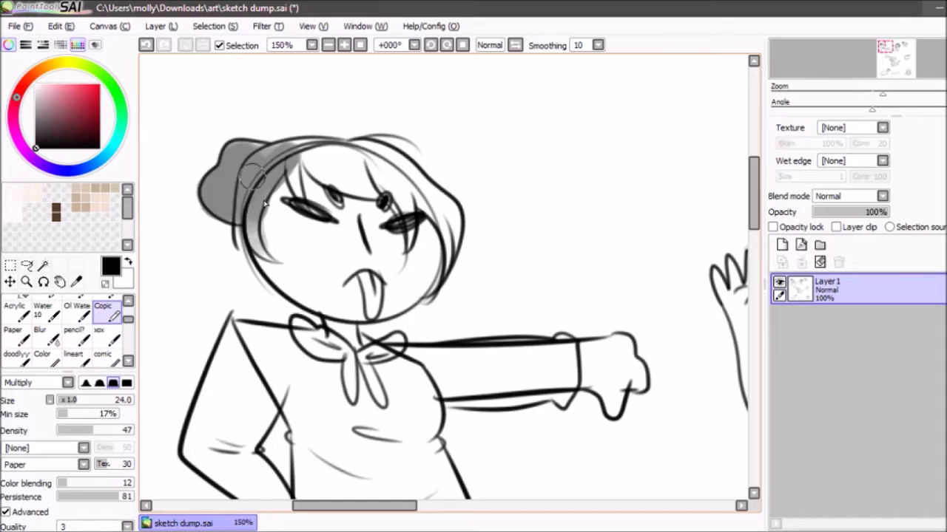
{"action": "mouse_move", "coordinate": [272, 157]}
{"action": "left_mouse_down"}
{"action": "mouse_move", "coordinate": [302, 145]}
{"action": "mouse_move", "coordinate": [317, 158]}
{"action": "mouse_move", "coordinate": [304, 159]}
{"action": "mouse_move", "coordinate": [363, 181]}
{"action": "mouse_move", "coordinate": [387, 175]}
{"action": "mouse_move", "coordinate": [364, 154]}
{"action": "mouse_move", "coordinate": [307, 150]}
{"action": "mouse_move", "coordinate": [400, 180]}
{"action": "mouse_move", "coordinate": [380, 161]}
{"action": "mouse_move", "coordinate": [430, 193]}
{"action": "mouse_move", "coordinate": [450, 238]}
{"action": "mouse_move", "coordinate": [449, 260]}
{"action": "left_mouse_up"}
{"action": "left_click_drag", "start_coordinate": [401, 198], "coordinate": [410, 245]}
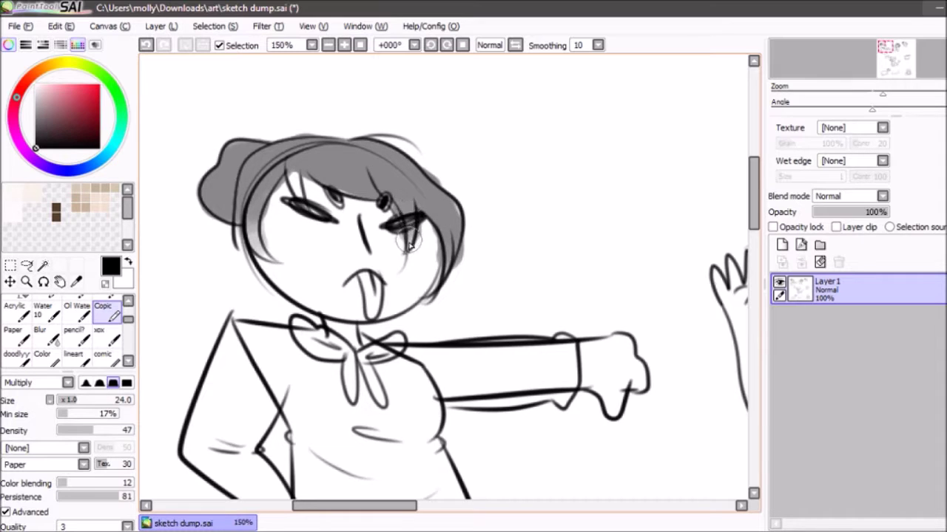
Touch up the grey shading in the fringe strands and erase the shading that spills past the hair's outer edge
{"action": "mouse_move", "coordinate": [296, 171]}
{"action": "left_mouse_down"}
{"action": "mouse_move", "coordinate": [269, 169]}
{"action": "mouse_move", "coordinate": [316, 197]}
{"action": "left_mouse_up"}
{"action": "key", "text": "e"}
{"action": "key", "text": "e"}
{"action": "key", "text": "ctrl+z"}
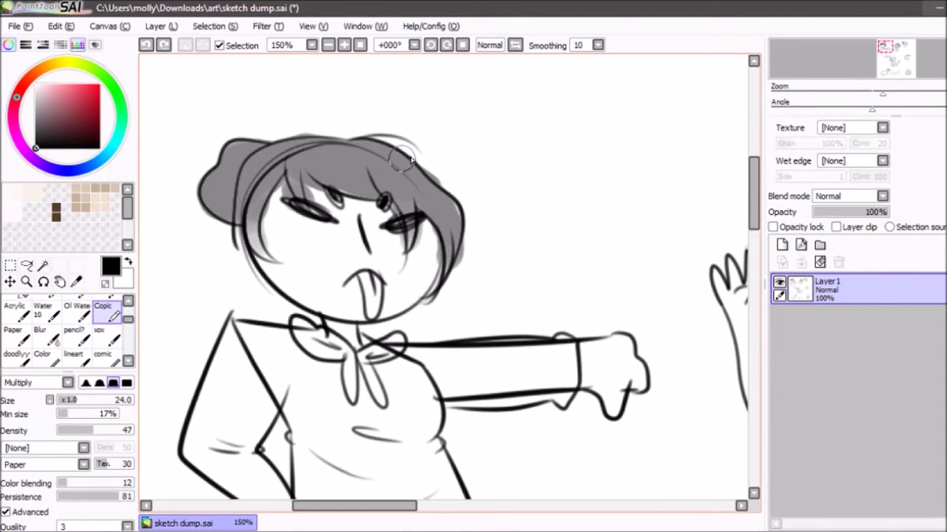
{"action": "key", "text": "e"}
{"action": "mouse_move", "coordinate": [442, 165]}
{"action": "left_mouse_down"}
{"action": "mouse_move", "coordinate": [435, 164]}
{"action": "mouse_move", "coordinate": [442, 169]}
{"action": "left_mouse_up"}
{"action": "key", "text": "e"}
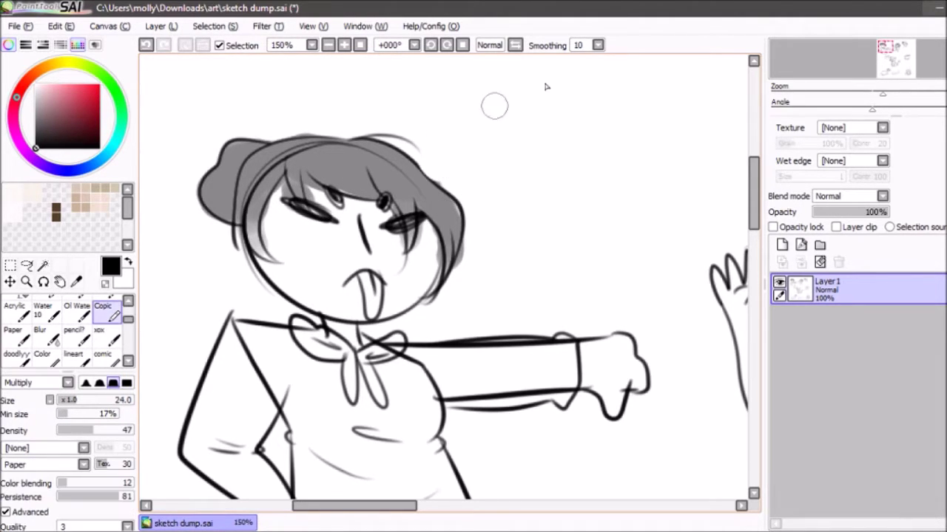
Add a new layer and paint a second, darker Copic pass over the figure's bun, fringe and side hair
{"action": "left_click", "coordinate": [782, 247]}
{"action": "mouse_move", "coordinate": [344, 166]}
{"action": "left_mouse_down"}
{"action": "mouse_move", "coordinate": [372, 184]}
{"action": "mouse_move", "coordinate": [318, 174]}
{"action": "mouse_move", "coordinate": [289, 153]}
{"action": "mouse_move", "coordinate": [376, 158]}
{"action": "mouse_move", "coordinate": [433, 203]}
{"action": "mouse_move", "coordinate": [403, 207]}
{"action": "mouse_move", "coordinate": [406, 222]}
{"action": "mouse_move", "coordinate": [441, 218]}
{"action": "mouse_move", "coordinate": [445, 230]}
{"action": "mouse_move", "coordinate": [418, 191]}
{"action": "left_mouse_up"}
{"action": "key", "text": "ctrl+z"}
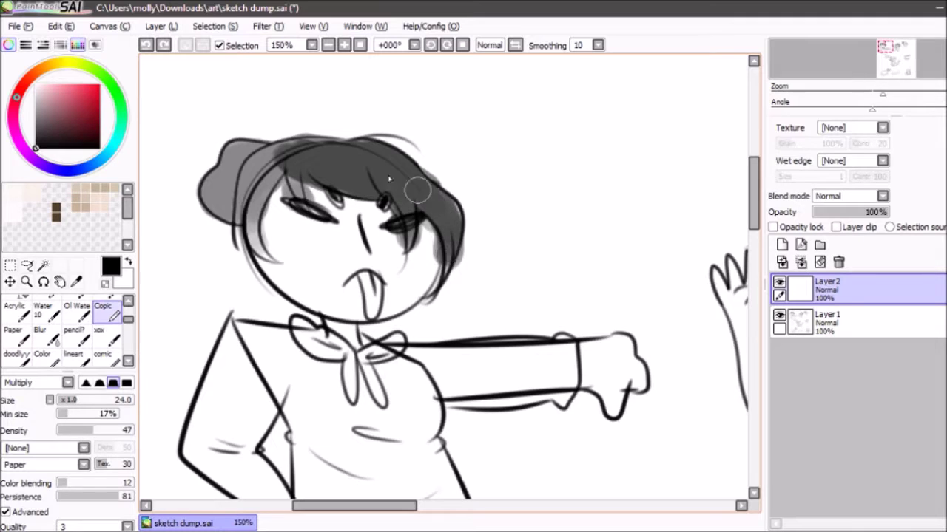
{"action": "mouse_move", "coordinate": [368, 159]}
{"action": "left_mouse_down"}
{"action": "mouse_move", "coordinate": [248, 152]}
{"action": "mouse_move", "coordinate": [226, 170]}
{"action": "mouse_move", "coordinate": [217, 201]}
{"action": "mouse_move", "coordinate": [250, 186]}
{"action": "mouse_move", "coordinate": [257, 195]}
{"action": "left_mouse_up"}
{"action": "left_click_drag", "start_coordinate": [250, 233], "coordinate": [261, 251]}
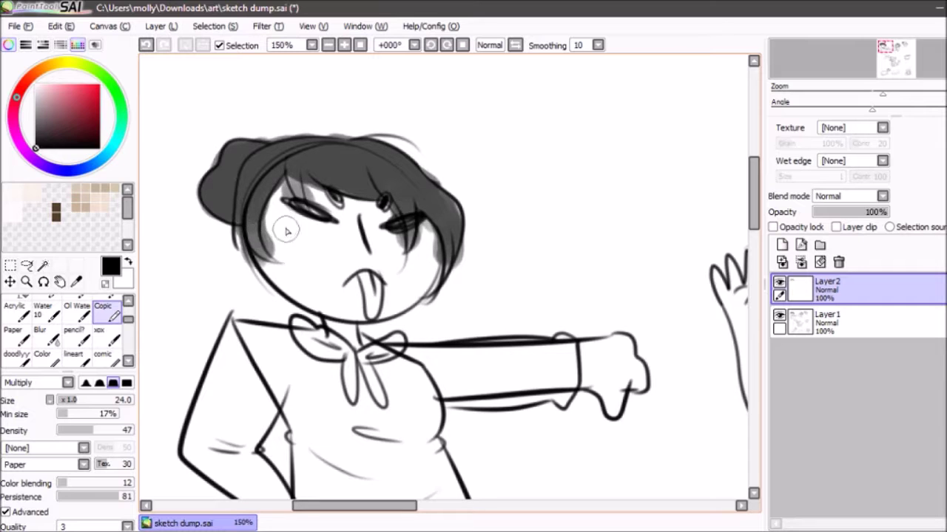
Clean up the dark hair shading around the fringe gaps and along the outer hair outline
{"action": "key", "text": "e"}
{"action": "key", "text": "e"}
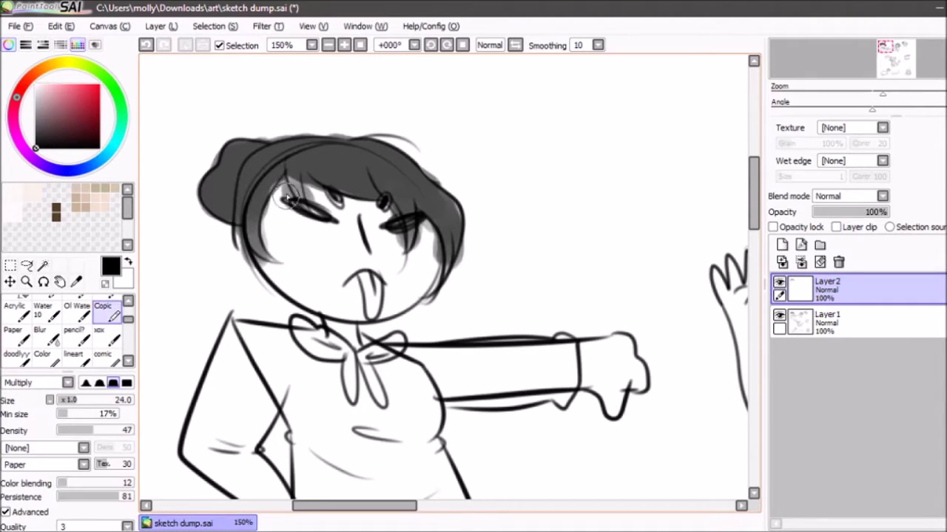
{"action": "mouse_move", "coordinate": [299, 193]}
{"action": "left_mouse_down"}
{"action": "mouse_move", "coordinate": [285, 176]}
{"action": "mouse_move", "coordinate": [285, 198]}
{"action": "mouse_move", "coordinate": [303, 214]}
{"action": "mouse_move", "coordinate": [310, 194]}
{"action": "mouse_move", "coordinate": [426, 247]}
{"action": "mouse_move", "coordinate": [433, 158]}
{"action": "left_mouse_up"}
{"action": "key", "text": "e"}
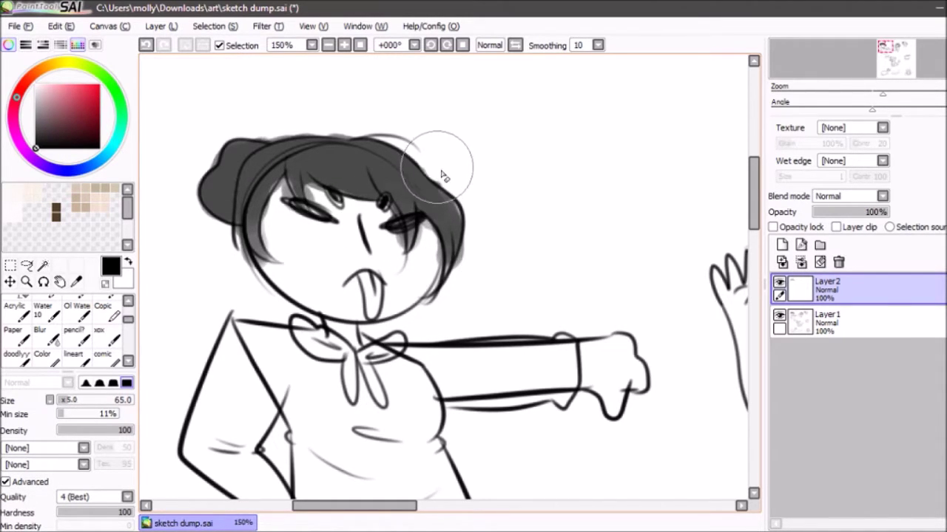
{"action": "key", "text": "e"}
{"action": "scroll", "coordinate": [326, 163], "scroll_direction": "down", "scroll_amount": 1}
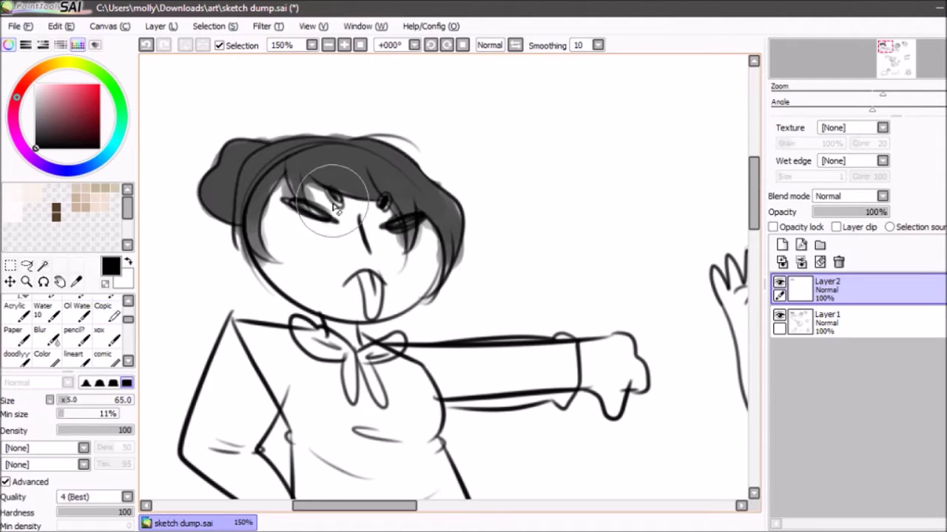
Merge the hair shading layer into Layer1 and place a new empty layer beneath it
{"action": "left_click", "coordinate": [328, 45]}
{"action": "left_click", "coordinate": [344, 45]}
{"action": "left_click", "coordinate": [344, 45]}
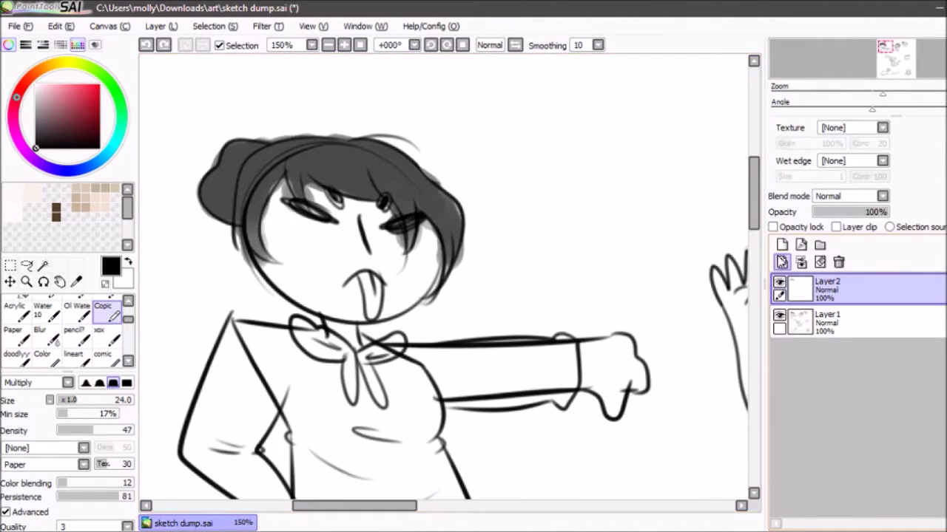
{"action": "left_click", "coordinate": [781, 245]}
{"action": "left_click_drag", "start_coordinate": [814, 291], "coordinate": [812, 335]}
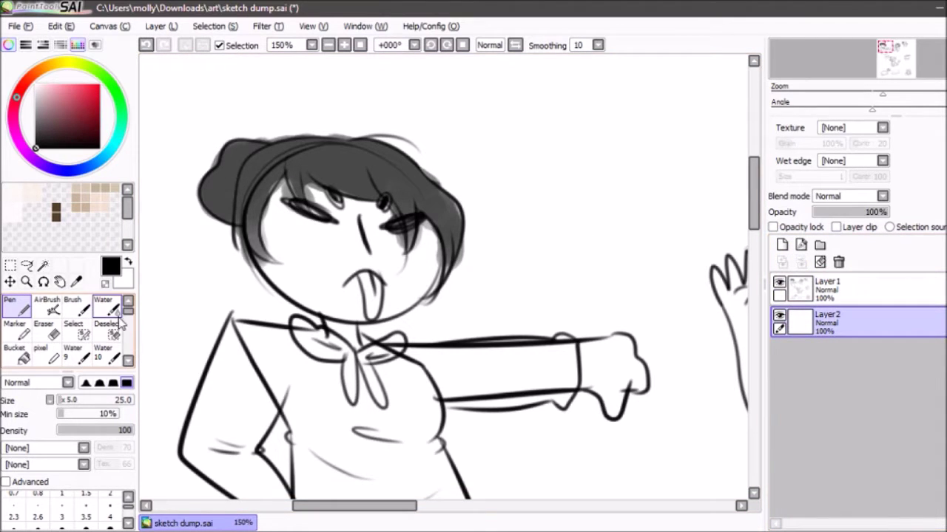
Shade the outstretched sleeve light grey next to the shoulder with the Copic brush at size 16
{"action": "left_click_drag", "start_coordinate": [130, 313], "coordinate": [128, 321]}
{"action": "left_click", "coordinate": [109, 312]}
{"action": "left_click", "coordinate": [111, 346]}
{"action": "left_click", "coordinate": [112, 320]}
{"action": "left_click", "coordinate": [71, 401]}
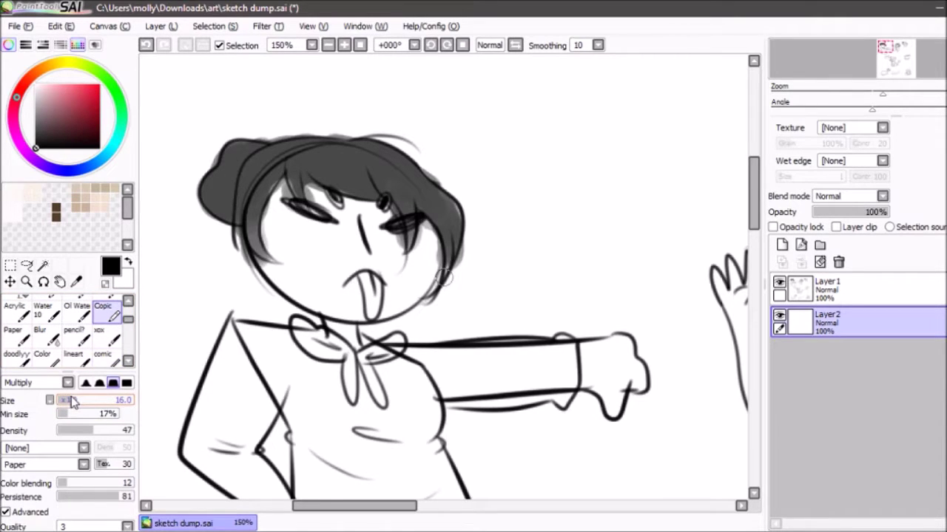
{"action": "left_click", "coordinate": [344, 46]}
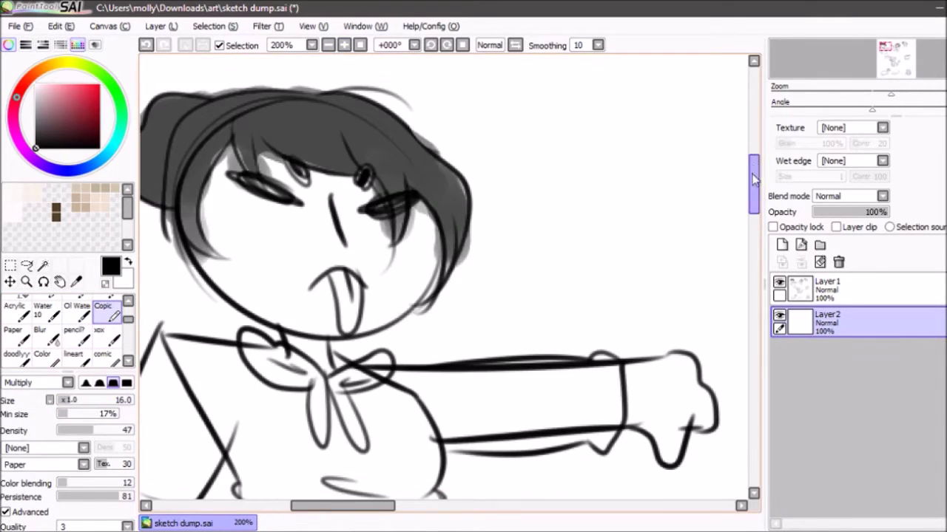
{"action": "left_click_drag", "start_coordinate": [755, 178], "coordinate": [754, 214]}
{"action": "mouse_move", "coordinate": [396, 120]}
{"action": "left_mouse_down"}
{"action": "mouse_move", "coordinate": [453, 154]}
{"action": "mouse_move", "coordinate": [417, 134]}
{"action": "mouse_move", "coordinate": [446, 173]}
{"action": "left_mouse_up"}
{"action": "key", "text": "ctrl+z"}
{"action": "key", "text": "ctrl+z"}
{"action": "key", "text": "ctrl+z"}
{"action": "mouse_move", "coordinate": [419, 130]}
{"action": "left_mouse_down"}
{"action": "mouse_move", "coordinate": [442, 175]}
{"action": "mouse_move", "coordinate": [444, 158]}
{"action": "mouse_move", "coordinate": [399, 129]}
{"action": "mouse_move", "coordinate": [458, 157]}
{"action": "left_mouse_up"}
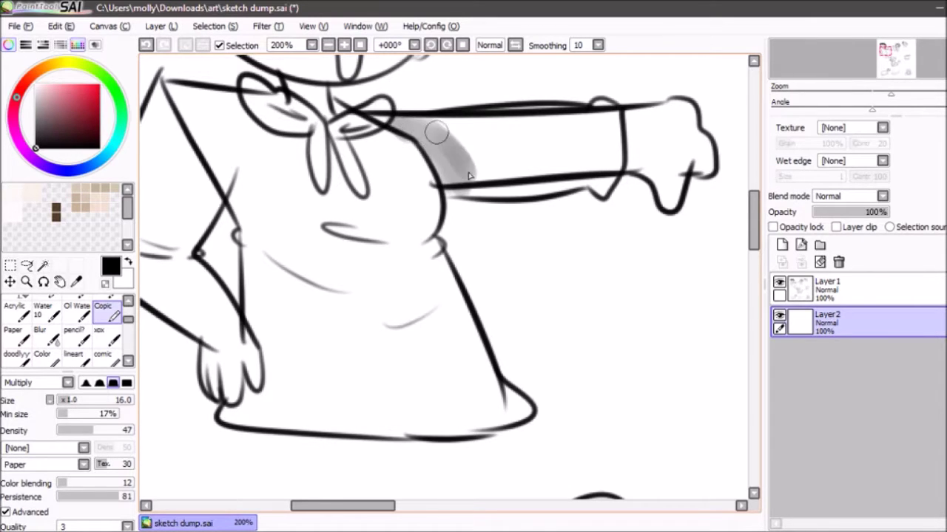
Add light grey shadows along the shirt's folds, hem and side, inside the bent elbow and under the outstretched sleeve
{"action": "mouse_move", "coordinate": [399, 235]}
{"action": "left_mouse_down"}
{"action": "mouse_move", "coordinate": [335, 223]}
{"action": "mouse_move", "coordinate": [385, 243]}
{"action": "mouse_move", "coordinate": [341, 227]}
{"action": "mouse_move", "coordinate": [439, 248]}
{"action": "mouse_move", "coordinate": [389, 277]}
{"action": "mouse_move", "coordinate": [437, 258]}
{"action": "mouse_move", "coordinate": [366, 290]}
{"action": "left_mouse_up"}
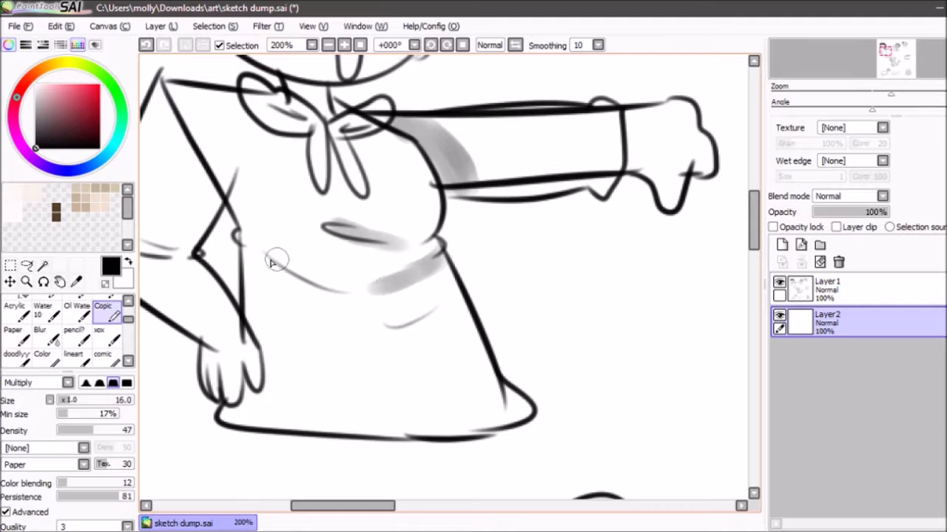
{"action": "left_click_drag", "start_coordinate": [282, 260], "coordinate": [336, 294]}
{"action": "left_click_drag", "start_coordinate": [444, 311], "coordinate": [362, 342]}
{"action": "key", "text": "ctrl+z"}
{"action": "mouse_move", "coordinate": [474, 385]}
{"action": "left_mouse_down"}
{"action": "mouse_move", "coordinate": [355, 423]}
{"action": "mouse_move", "coordinate": [469, 414]}
{"action": "mouse_move", "coordinate": [482, 390]}
{"action": "mouse_move", "coordinate": [345, 425]}
{"action": "mouse_move", "coordinate": [406, 372]}
{"action": "left_mouse_up"}
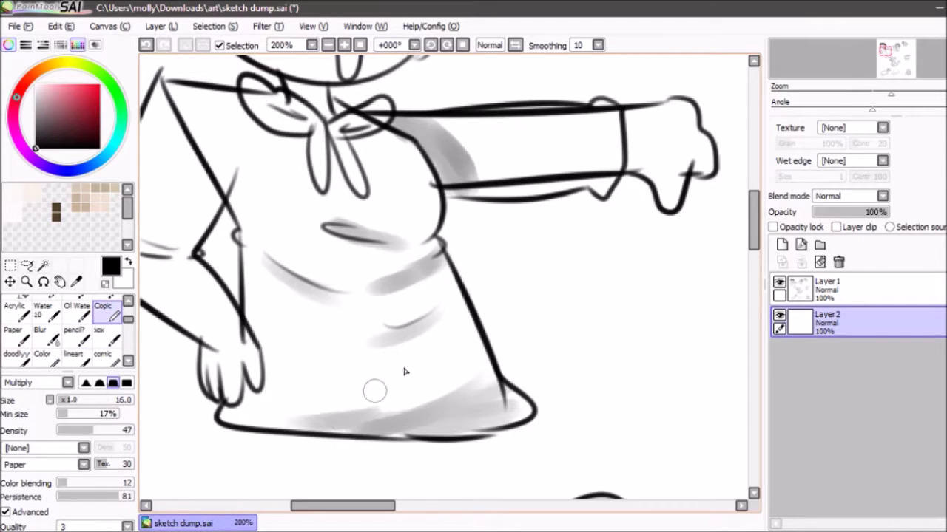
{"action": "mouse_move", "coordinate": [254, 177]}
{"action": "left_mouse_down"}
{"action": "mouse_move", "coordinate": [243, 222]}
{"action": "mouse_move", "coordinate": [251, 300]}
{"action": "mouse_move", "coordinate": [244, 237]}
{"action": "mouse_move", "coordinate": [193, 268]}
{"action": "mouse_move", "coordinate": [222, 303]}
{"action": "mouse_move", "coordinate": [182, 242]}
{"action": "mouse_move", "coordinate": [209, 281]}
{"action": "left_mouse_up"}
{"action": "mouse_move", "coordinate": [592, 185]}
{"action": "left_mouse_down"}
{"action": "mouse_move", "coordinate": [586, 153]}
{"action": "mouse_move", "coordinate": [510, 198]}
{"action": "mouse_move", "coordinate": [592, 179]}
{"action": "mouse_move", "coordinate": [440, 194]}
{"action": "left_mouse_up"}
{"action": "mouse_move", "coordinate": [458, 255]}
{"action": "left_mouse_down"}
{"action": "mouse_move", "coordinate": [469, 332]}
{"action": "mouse_move", "coordinate": [497, 378]}
{"action": "left_mouse_up"}
Shade the neck, the forehead beneath the fringe and the tongue of the same figure in light grey
{"action": "left_click_drag", "start_coordinate": [907, 47], "coordinate": [902, 43]}
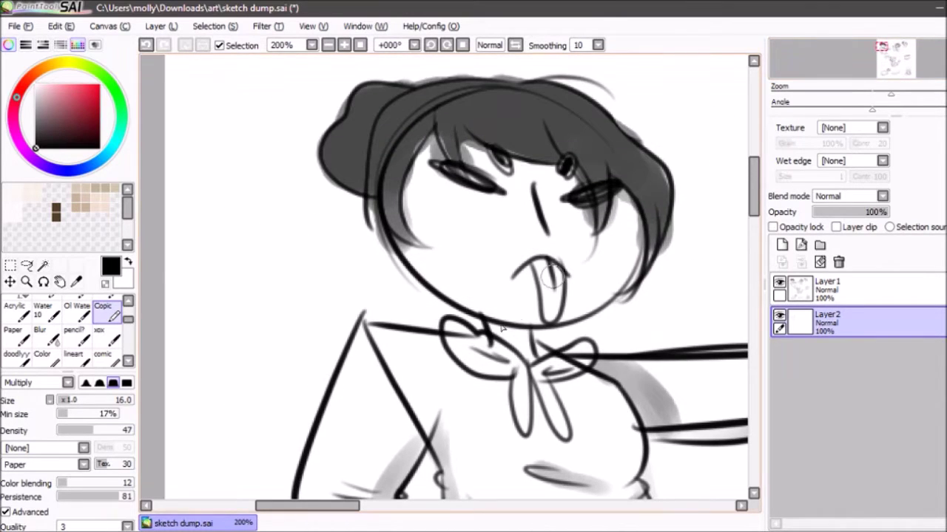
{"action": "mouse_move", "coordinate": [392, 213]}
{"action": "left_mouse_down"}
{"action": "mouse_move", "coordinate": [533, 166]}
{"action": "mouse_move", "coordinate": [447, 151]}
{"action": "left_mouse_up"}
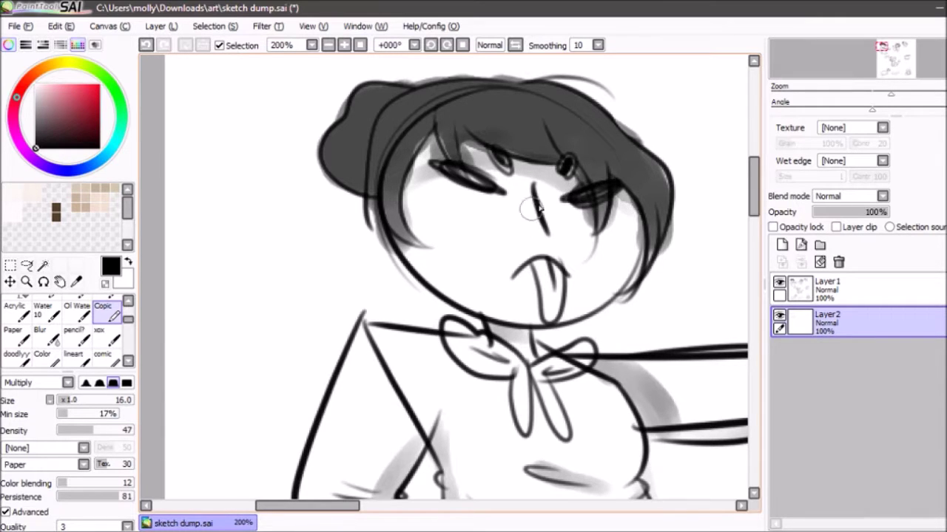
{"action": "left_click_drag", "start_coordinate": [540, 270], "coordinate": [553, 295]}
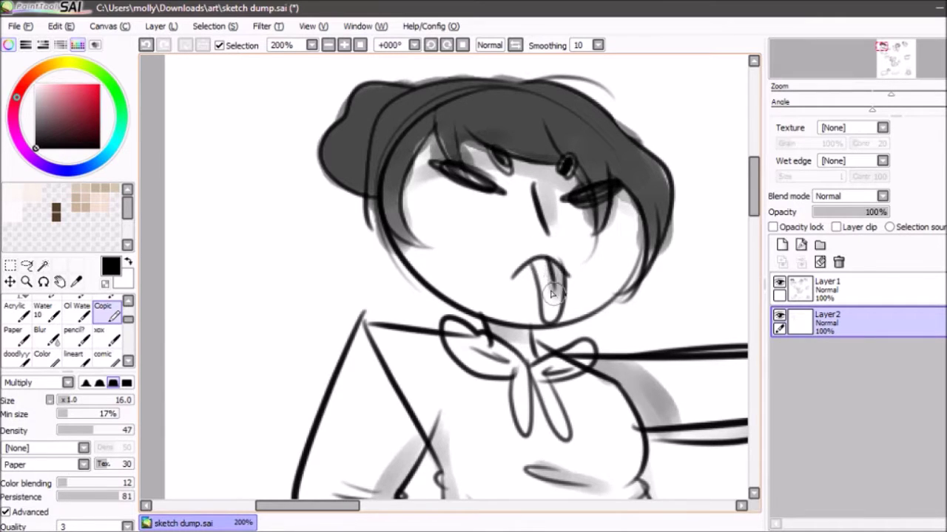
Shade the curly-haired figure's forehead fringe grey and add a light shadow under the chin and on the neck
{"action": "left_click_drag", "start_coordinate": [864, 51], "coordinate": [915, 51]}
{"action": "mouse_move", "coordinate": [519, 171]}
{"action": "left_mouse_down"}
{"action": "mouse_move", "coordinate": [543, 168]}
{"action": "mouse_move", "coordinate": [522, 176]}
{"action": "left_mouse_up"}
{"action": "key", "text": "ctrl+z"}
{"action": "mouse_move", "coordinate": [465, 150]}
{"action": "left_mouse_down"}
{"action": "mouse_move", "coordinate": [510, 163]}
{"action": "mouse_move", "coordinate": [453, 148]}
{"action": "mouse_move", "coordinate": [476, 164]}
{"action": "left_mouse_up"}
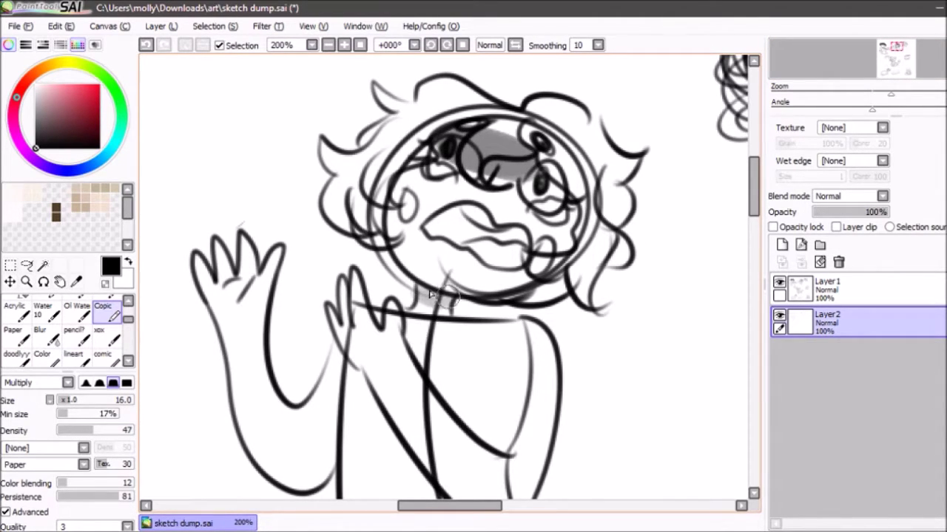
Shade the curly-haired figure's raised hand, arm and lower torso with light grey Copic strokes
{"action": "left_click_drag", "start_coordinate": [542, 351], "coordinate": [545, 367]}
{"action": "mouse_move", "coordinate": [318, 421]}
{"action": "left_mouse_down"}
{"action": "mouse_move", "coordinate": [333, 414]}
{"action": "mouse_move", "coordinate": [325, 400]}
{"action": "mouse_move", "coordinate": [296, 444]}
{"action": "mouse_move", "coordinate": [264, 374]}
{"action": "mouse_move", "coordinate": [247, 407]}
{"action": "mouse_move", "coordinate": [262, 440]}
{"action": "mouse_move", "coordinate": [255, 245]}
{"action": "mouse_move", "coordinate": [248, 326]}
{"action": "mouse_move", "coordinate": [218, 266]}
{"action": "mouse_move", "coordinate": [218, 329]}
{"action": "mouse_move", "coordinate": [251, 385]}
{"action": "left_mouse_up"}
{"action": "left_click_drag", "start_coordinate": [753, 189], "coordinate": [757, 213]}
{"action": "mouse_move", "coordinate": [355, 217]}
{"action": "left_mouse_down"}
{"action": "mouse_move", "coordinate": [363, 300]}
{"action": "mouse_move", "coordinate": [355, 270]}
{"action": "mouse_move", "coordinate": [367, 243]}
{"action": "mouse_move", "coordinate": [520, 389]}
{"action": "mouse_move", "coordinate": [499, 404]}
{"action": "mouse_move", "coordinate": [385, 347]}
{"action": "left_mouse_up"}
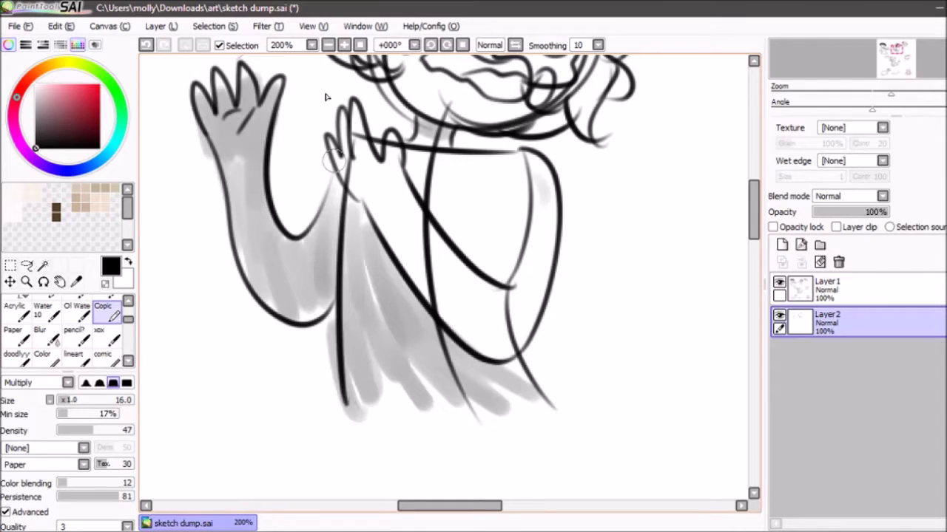
Block in the cat's head and raised paw in dark brown with the Brush at size 62
{"action": "left_click", "coordinate": [328, 45]}
{"action": "left_click", "coordinate": [328, 45]}
{"action": "left_click_drag", "start_coordinate": [891, 59], "coordinate": [875, 72]}
{"action": "left_click", "coordinate": [344, 45]}
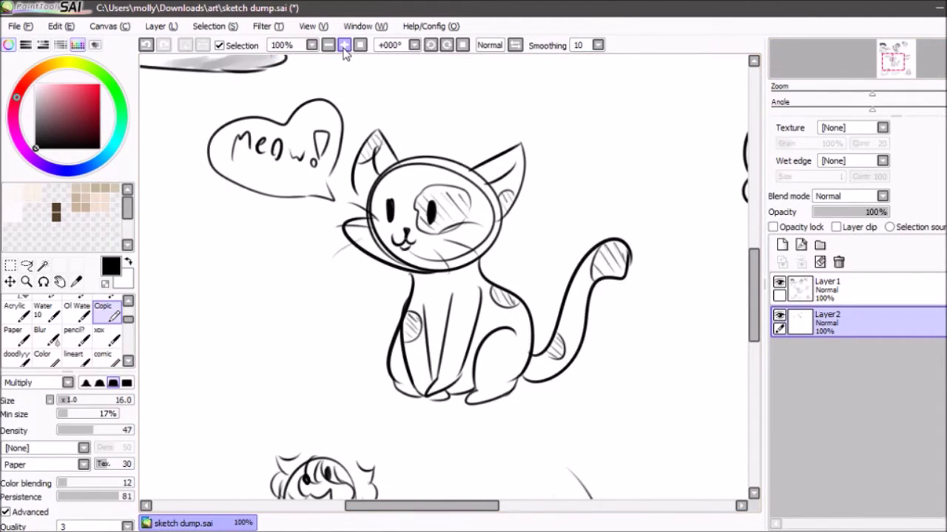
{"action": "left_click", "coordinate": [344, 45]}
{"action": "left_click", "coordinate": [781, 245]}
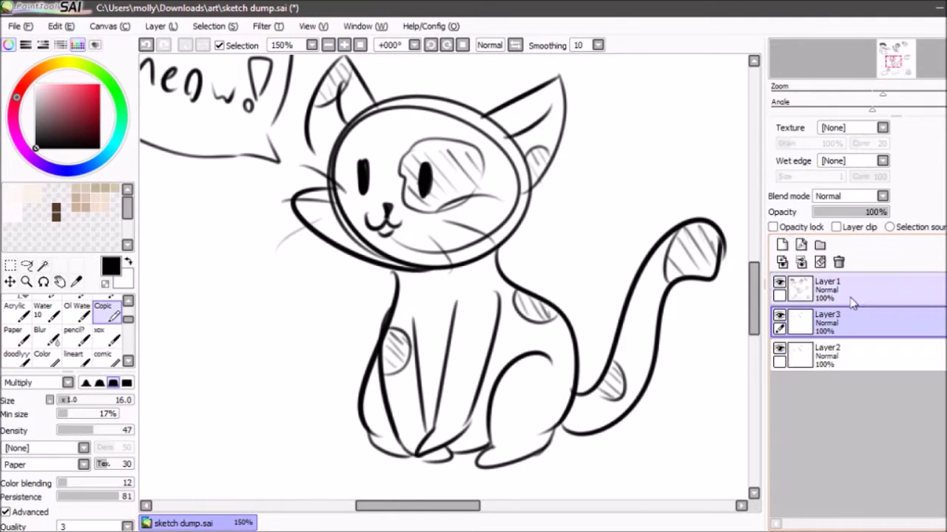
{"action": "left_click", "coordinate": [801, 262]}
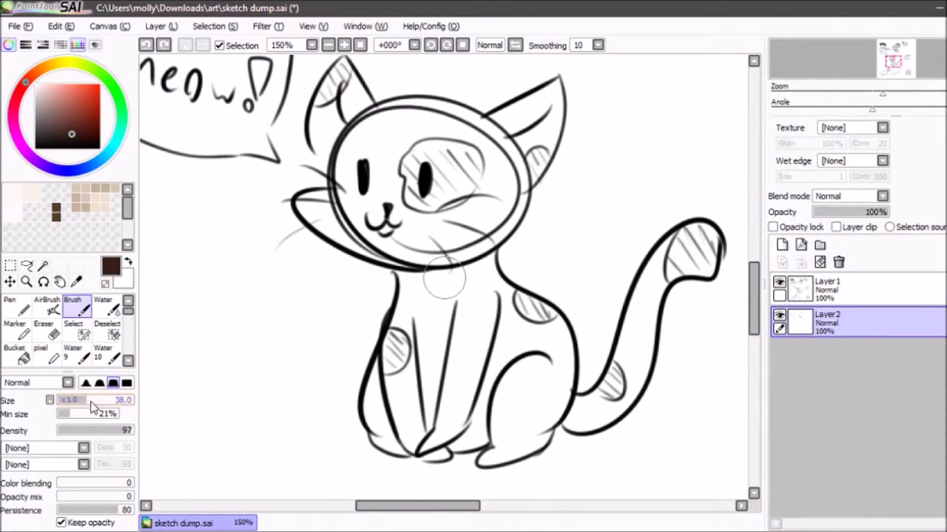
{"action": "left_click_drag", "start_coordinate": [90, 403], "coordinate": [104, 401]}
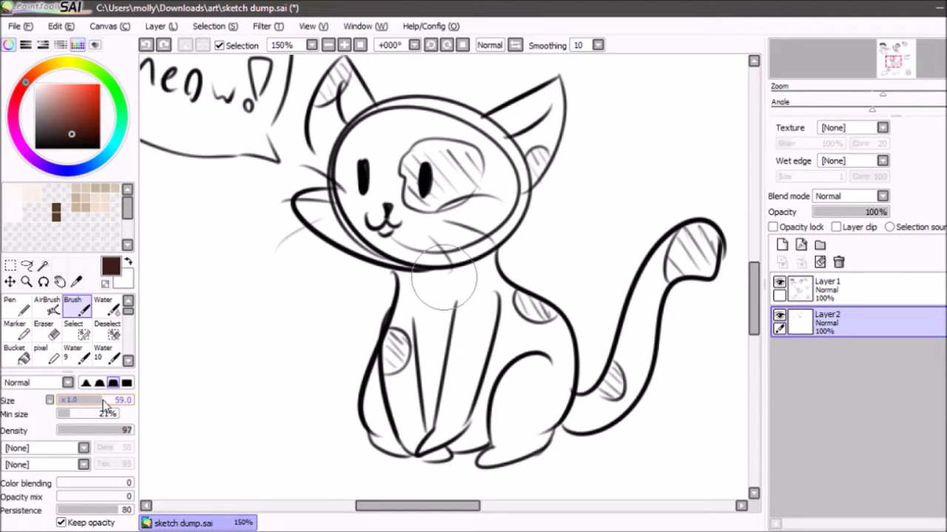
{"action": "left_click_drag", "start_coordinate": [456, 184], "coordinate": [443, 204]}
{"action": "mouse_move", "coordinate": [376, 190]}
{"action": "left_mouse_down"}
{"action": "mouse_move", "coordinate": [381, 140]}
{"action": "mouse_move", "coordinate": [355, 185]}
{"action": "mouse_move", "coordinate": [436, 124]}
{"action": "mouse_move", "coordinate": [379, 130]}
{"action": "mouse_move", "coordinate": [492, 159]}
{"action": "mouse_move", "coordinate": [501, 176]}
{"action": "mouse_move", "coordinate": [465, 223]}
{"action": "mouse_move", "coordinate": [492, 205]}
{"action": "mouse_move", "coordinate": [505, 210]}
{"action": "mouse_move", "coordinate": [484, 227]}
{"action": "mouse_move", "coordinate": [415, 244]}
{"action": "mouse_move", "coordinate": [336, 221]}
{"action": "mouse_move", "coordinate": [367, 154]}
{"action": "mouse_move", "coordinate": [348, 207]}
{"action": "mouse_move", "coordinate": [311, 214]}
{"action": "mouse_move", "coordinate": [434, 234]}
{"action": "left_mouse_up"}
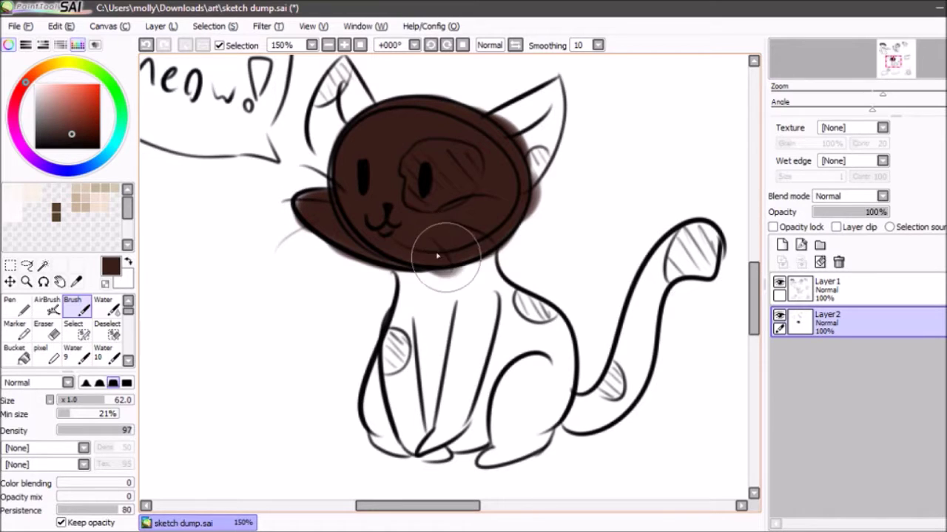
Recolour the cat's painted head and paw in a lighter brown with the layer's opacity locked, and unlock it when done
{"action": "left_click", "coordinate": [773, 227]}
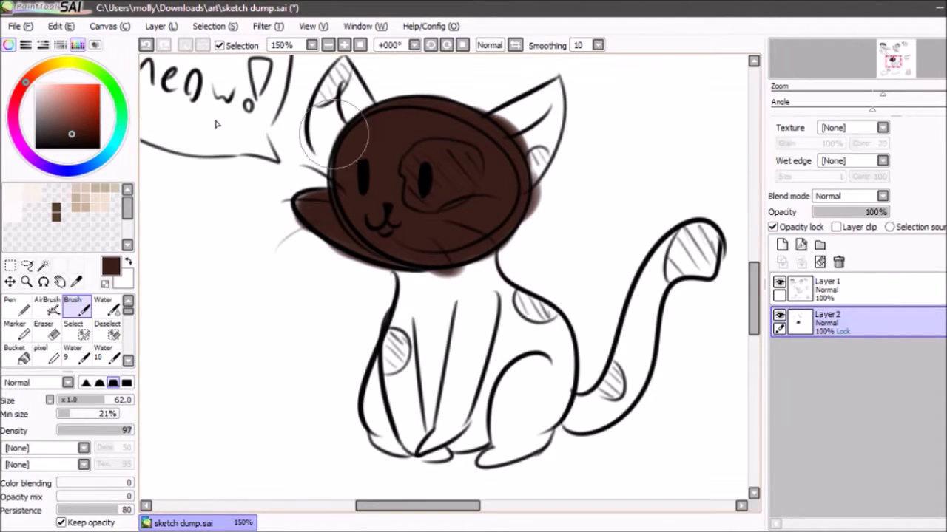
{"action": "left_click", "coordinate": [58, 126]}
{"action": "mouse_move", "coordinate": [348, 133]}
{"action": "left_mouse_down"}
{"action": "mouse_move", "coordinate": [310, 222]}
{"action": "mouse_move", "coordinate": [370, 252]}
{"action": "mouse_move", "coordinate": [368, 220]}
{"action": "mouse_move", "coordinate": [451, 148]}
{"action": "mouse_move", "coordinate": [533, 236]}
{"action": "left_mouse_up"}
{"action": "left_click", "coordinate": [773, 228]}
Fill the cat's ears and body with the same brown, and paint the tail with the Brush at size 23
{"action": "mouse_move", "coordinate": [551, 125]}
{"action": "left_mouse_down"}
{"action": "mouse_move", "coordinate": [526, 149]}
{"action": "mouse_move", "coordinate": [541, 139]}
{"action": "mouse_move", "coordinate": [533, 133]}
{"action": "mouse_move", "coordinate": [549, 96]}
{"action": "mouse_move", "coordinate": [486, 152]}
{"action": "mouse_move", "coordinate": [332, 126]}
{"action": "mouse_move", "coordinate": [329, 148]}
{"action": "mouse_move", "coordinate": [338, 105]}
{"action": "mouse_move", "coordinate": [355, 103]}
{"action": "left_mouse_up"}
{"action": "mouse_move", "coordinate": [422, 237]}
{"action": "left_mouse_down"}
{"action": "mouse_move", "coordinate": [419, 325]}
{"action": "mouse_move", "coordinate": [397, 366]}
{"action": "mouse_move", "coordinate": [392, 414]}
{"action": "mouse_move", "coordinate": [412, 426]}
{"action": "mouse_move", "coordinate": [392, 431]}
{"action": "mouse_move", "coordinate": [453, 422]}
{"action": "mouse_move", "coordinate": [431, 431]}
{"action": "mouse_move", "coordinate": [442, 434]}
{"action": "mouse_move", "coordinate": [506, 414]}
{"action": "mouse_move", "coordinate": [532, 401]}
{"action": "mouse_move", "coordinate": [502, 388]}
{"action": "mouse_move", "coordinate": [523, 395]}
{"action": "mouse_move", "coordinate": [546, 383]}
{"action": "mouse_move", "coordinate": [554, 357]}
{"action": "mouse_move", "coordinate": [538, 333]}
{"action": "mouse_move", "coordinate": [459, 270]}
{"action": "mouse_move", "coordinate": [476, 309]}
{"action": "mouse_move", "coordinate": [477, 286]}
{"action": "mouse_move", "coordinate": [444, 317]}
{"action": "mouse_move", "coordinate": [457, 387]}
{"action": "mouse_move", "coordinate": [468, 413]}
{"action": "mouse_move", "coordinate": [511, 439]}
{"action": "mouse_move", "coordinate": [487, 454]}
{"action": "mouse_move", "coordinate": [524, 422]}
{"action": "left_mouse_up"}
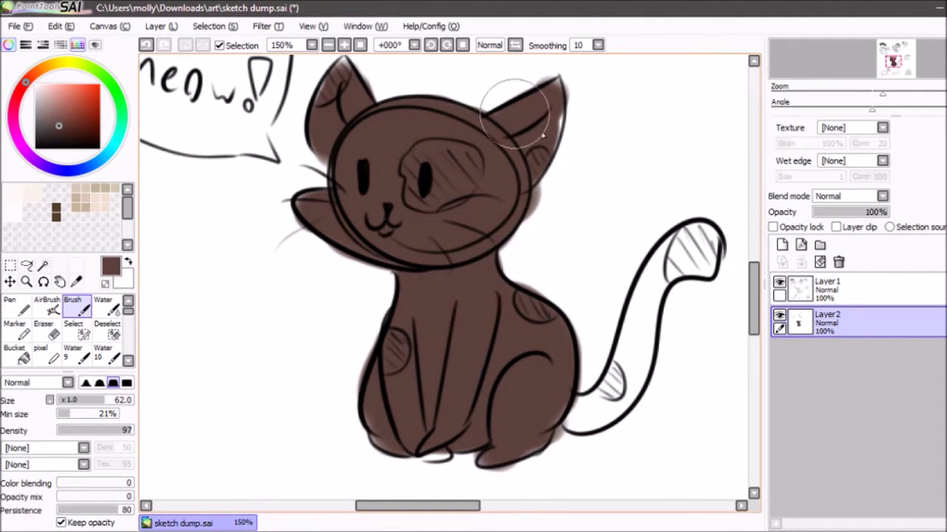
{"action": "left_click_drag", "start_coordinate": [89, 407], "coordinate": [71, 400]}
{"action": "mouse_move", "coordinate": [684, 248]}
{"action": "left_mouse_down"}
{"action": "mouse_move", "coordinate": [705, 267]}
{"action": "mouse_move", "coordinate": [711, 245]}
{"action": "mouse_move", "coordinate": [688, 242]}
{"action": "mouse_move", "coordinate": [691, 233]}
{"action": "mouse_move", "coordinate": [627, 333]}
{"action": "mouse_move", "coordinate": [625, 369]}
{"action": "mouse_move", "coordinate": [582, 410]}
{"action": "mouse_move", "coordinate": [563, 409]}
{"action": "mouse_move", "coordinate": [570, 416]}
{"action": "mouse_move", "coordinate": [592, 417]}
{"action": "mouse_move", "coordinate": [634, 387]}
{"action": "mouse_move", "coordinate": [682, 264]}
{"action": "left_mouse_up"}
{"action": "left_click_drag", "start_coordinate": [553, 100], "coordinate": [549, 150]}
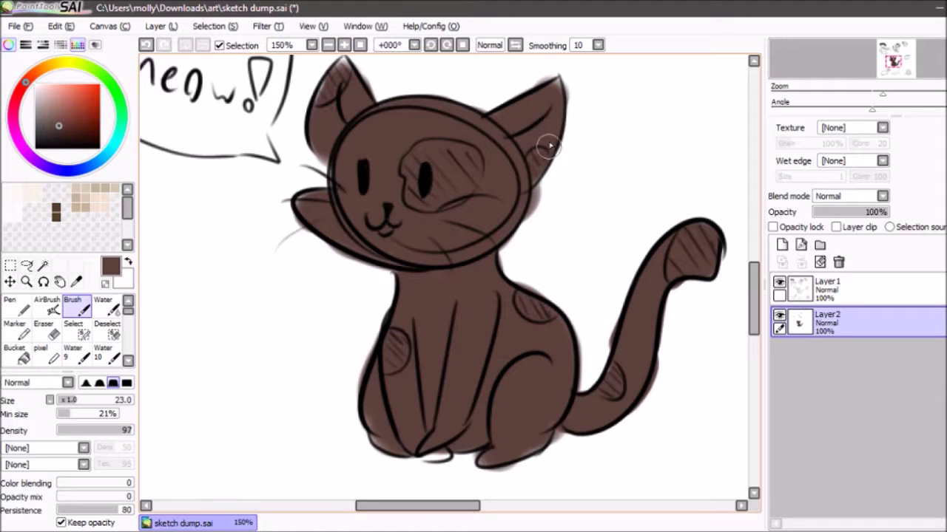
On a new layer above the brown base, paint the cat's eye patch and both ear patches pale dusty pink
{"action": "left_click", "coordinate": [783, 244]}
{"action": "left_click_drag", "start_coordinate": [893, 61], "coordinate": [892, 59]}
{"action": "left_click", "coordinate": [345, 45]}
{"action": "left_click_drag", "start_coordinate": [56, 102], "coordinate": [47, 96]}
{"action": "mouse_move", "coordinate": [541, 271]}
{"action": "left_mouse_down"}
{"action": "mouse_move", "coordinate": [509, 249]}
{"action": "mouse_move", "coordinate": [530, 226]}
{"action": "mouse_move", "coordinate": [518, 225]}
{"action": "mouse_move", "coordinate": [583, 216]}
{"action": "mouse_move", "coordinate": [606, 224]}
{"action": "mouse_move", "coordinate": [603, 216]}
{"action": "mouse_move", "coordinate": [611, 256]}
{"action": "mouse_move", "coordinate": [577, 298]}
{"action": "mouse_move", "coordinate": [609, 277]}
{"action": "mouse_move", "coordinate": [536, 301]}
{"action": "mouse_move", "coordinate": [514, 297]}
{"action": "mouse_move", "coordinate": [577, 247]}
{"action": "left_mouse_up"}
{"action": "left_click", "coordinate": [752, 260]}
{"action": "left_click", "coordinate": [753, 267]}
{"action": "left_click", "coordinate": [753, 258]}
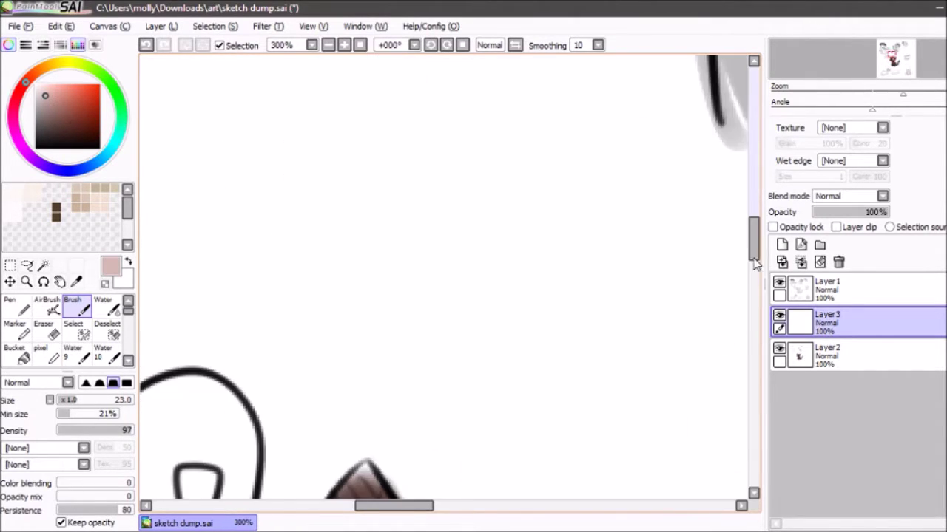
{"action": "left_click_drag", "start_coordinate": [756, 259], "coordinate": [755, 301]}
{"action": "mouse_move", "coordinate": [362, 59]}
{"action": "left_mouse_down"}
{"action": "mouse_move", "coordinate": [356, 106]}
{"action": "mouse_move", "coordinate": [309, 129]}
{"action": "left_mouse_up"}
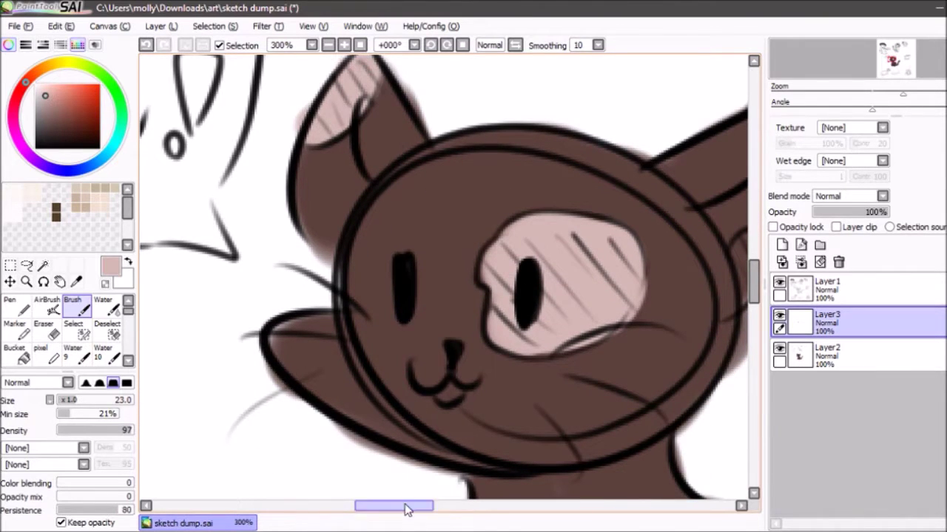
{"action": "left_click_drag", "start_coordinate": [394, 506], "coordinate": [443, 505]}
{"action": "mouse_move", "coordinate": [403, 255]}
{"action": "left_mouse_down"}
{"action": "mouse_move", "coordinate": [384, 270]}
{"action": "mouse_move", "coordinate": [388, 296]}
{"action": "left_mouse_up"}
Paint the tail tip, the spots on the back, lower tail and front leg, and the toes in the same pale pink
{"action": "left_click", "coordinate": [328, 45]}
{"action": "left_click", "coordinate": [328, 45]}
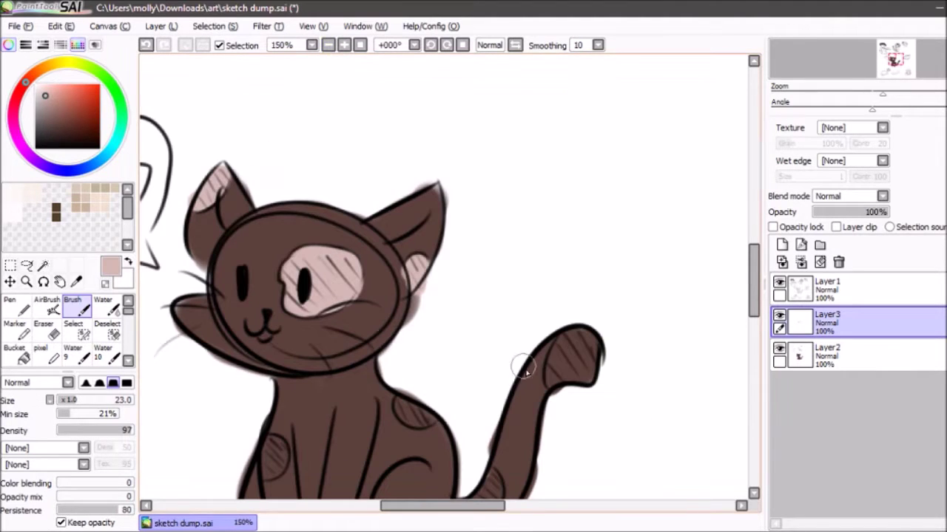
{"action": "mouse_move", "coordinate": [557, 356]}
{"action": "left_mouse_down"}
{"action": "mouse_move", "coordinate": [551, 373]}
{"action": "mouse_move", "coordinate": [584, 377]}
{"action": "mouse_move", "coordinate": [591, 347]}
{"action": "mouse_move", "coordinate": [568, 353]}
{"action": "left_mouse_up"}
{"action": "left_click_drag", "start_coordinate": [909, 65], "coordinate": [907, 69]}
{"action": "mouse_move", "coordinate": [492, 231]}
{"action": "left_mouse_down"}
{"action": "mouse_move", "coordinate": [496, 222]}
{"action": "mouse_move", "coordinate": [511, 235]}
{"action": "left_mouse_up"}
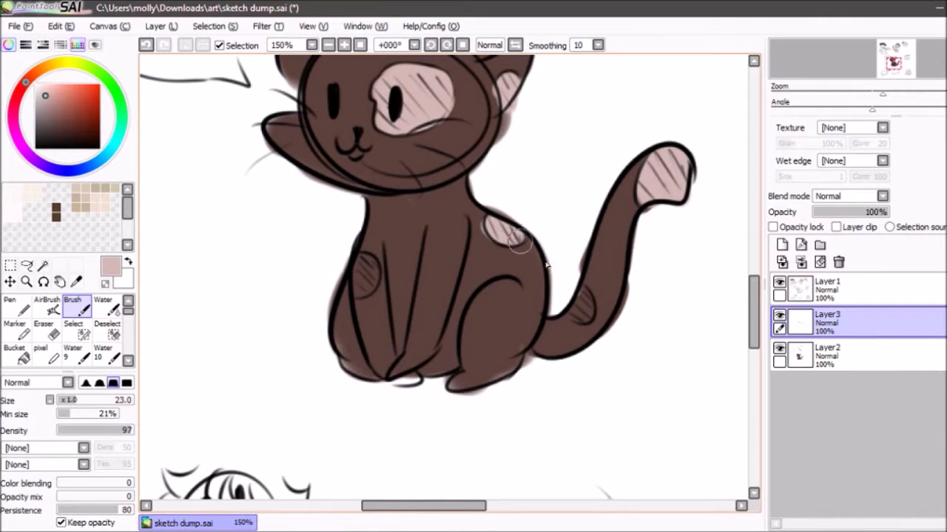
{"action": "left_click_drag", "start_coordinate": [581, 303], "coordinate": [581, 314]}
{"action": "mouse_move", "coordinate": [397, 295]}
{"action": "left_mouse_down"}
{"action": "mouse_move", "coordinate": [368, 279]}
{"action": "mouse_move", "coordinate": [368, 263]}
{"action": "mouse_move", "coordinate": [360, 293]}
{"action": "left_mouse_up"}
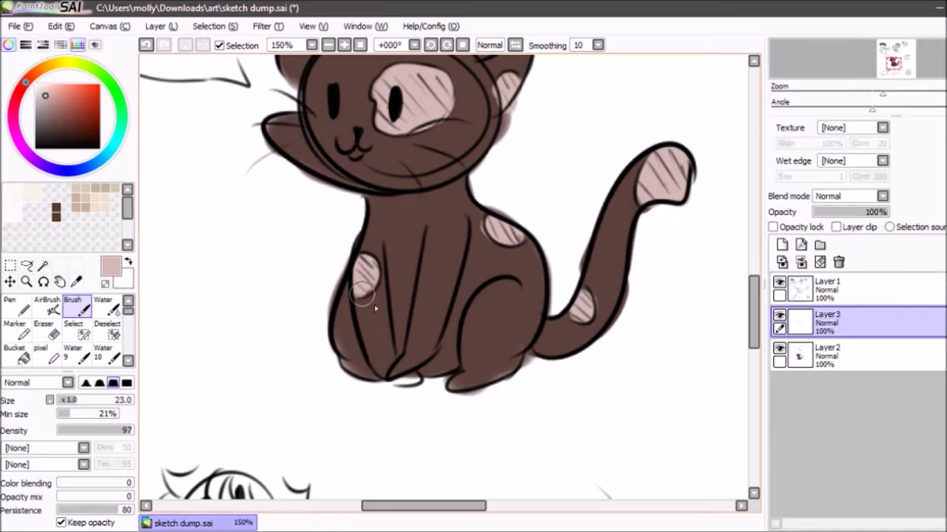
{"action": "mouse_move", "coordinate": [411, 378]}
{"action": "left_mouse_down"}
{"action": "mouse_move", "coordinate": [398, 371]}
{"action": "mouse_move", "coordinate": [415, 362]}
{"action": "mouse_move", "coordinate": [418, 379]}
{"action": "mouse_move", "coordinate": [399, 381]}
{"action": "left_mouse_up"}
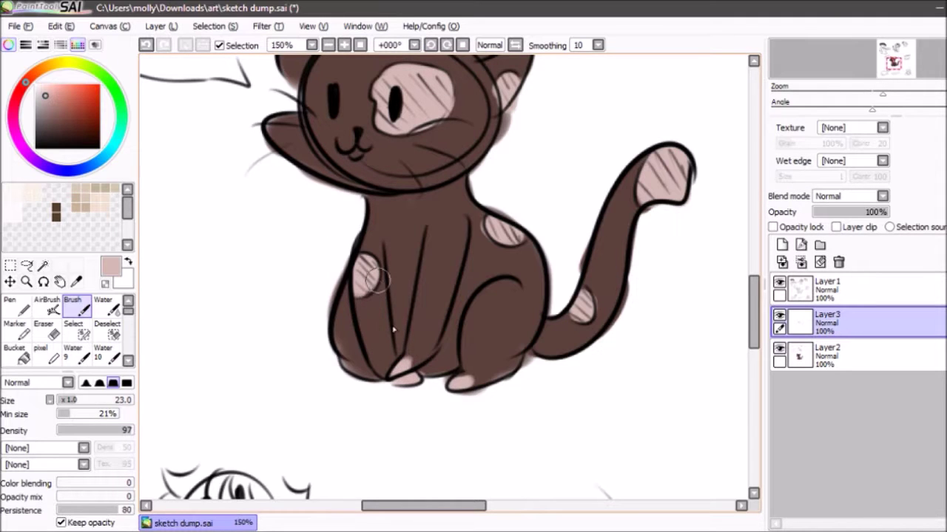
Merge the pink patch layer down into the brown base layer
{"action": "left_click", "coordinate": [347, 44]}
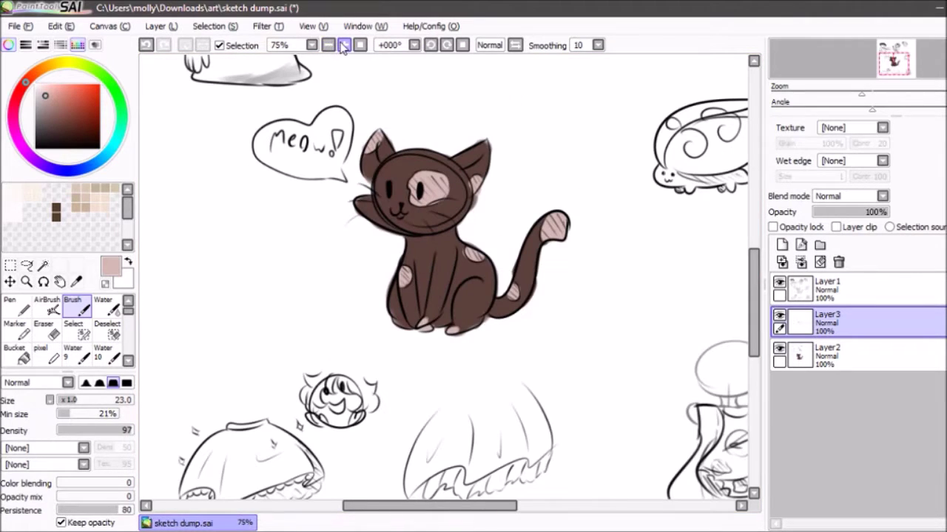
{"action": "mouse_move", "coordinate": [889, 50]}
{"action": "left_mouse_down"}
{"action": "mouse_move", "coordinate": [895, 62]}
{"action": "mouse_move", "coordinate": [892, 46]}
{"action": "left_mouse_up"}
{"action": "left_click", "coordinate": [345, 45]}
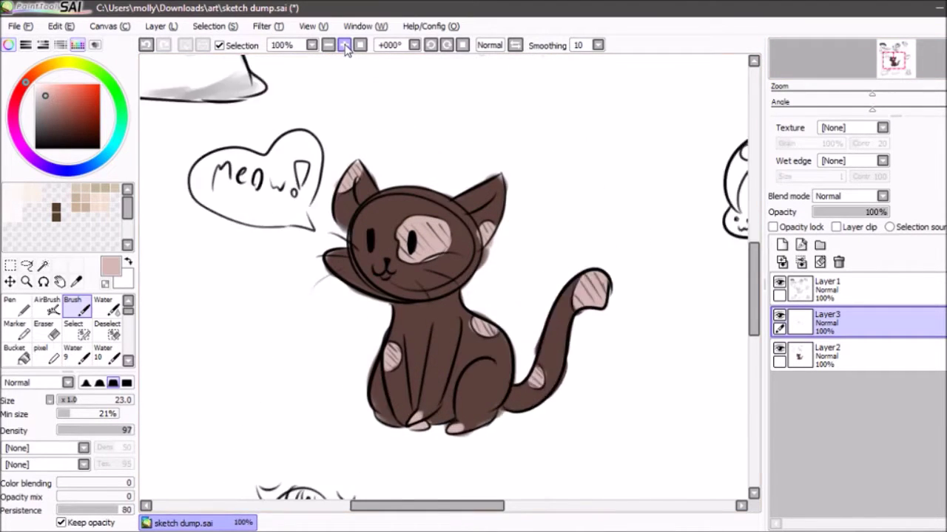
{"action": "left_click", "coordinate": [346, 45]}
{"action": "left_click", "coordinate": [801, 262]}
Shade the cat's neck beneath the chin in a darker brown with the Brush at size 12
{"action": "left_click_drag", "start_coordinate": [755, 274], "coordinate": [754, 309]}
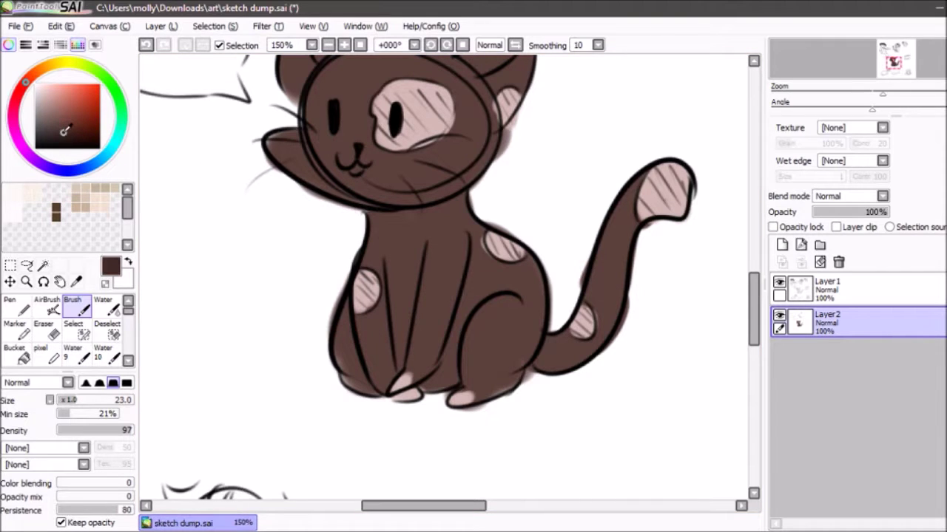
{"action": "left_click", "coordinate": [344, 44]}
{"action": "left_click_drag", "start_coordinate": [107, 401], "coordinate": [68, 400]}
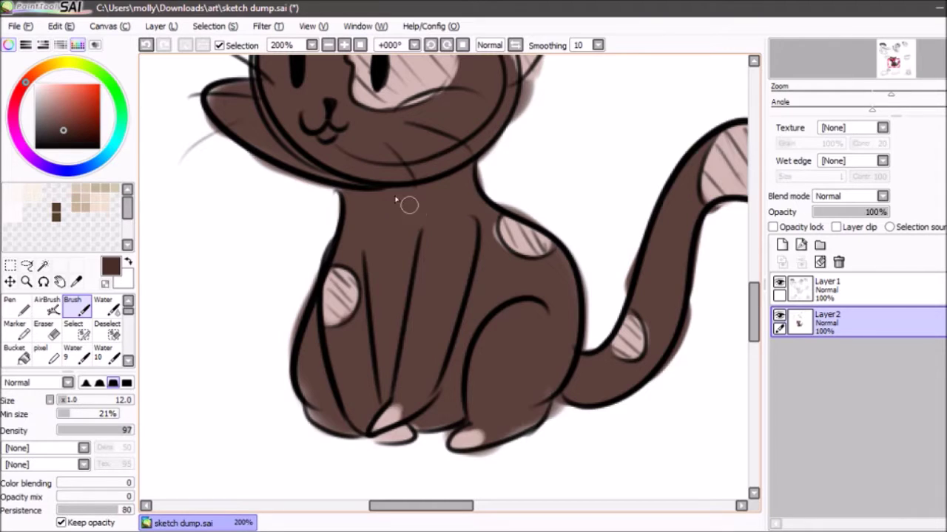
{"action": "left_click_drag", "start_coordinate": [470, 178], "coordinate": [362, 200]}
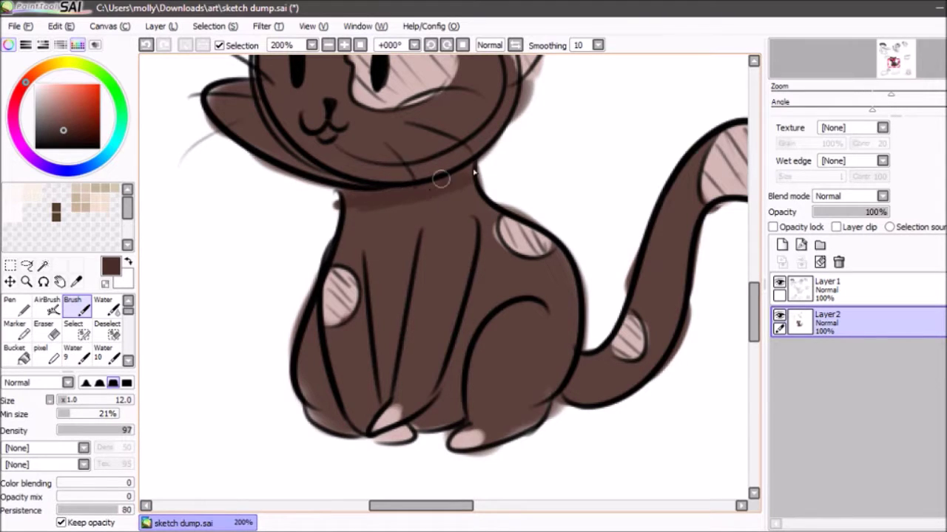
{"action": "left_click_drag", "start_coordinate": [463, 178], "coordinate": [388, 209]}
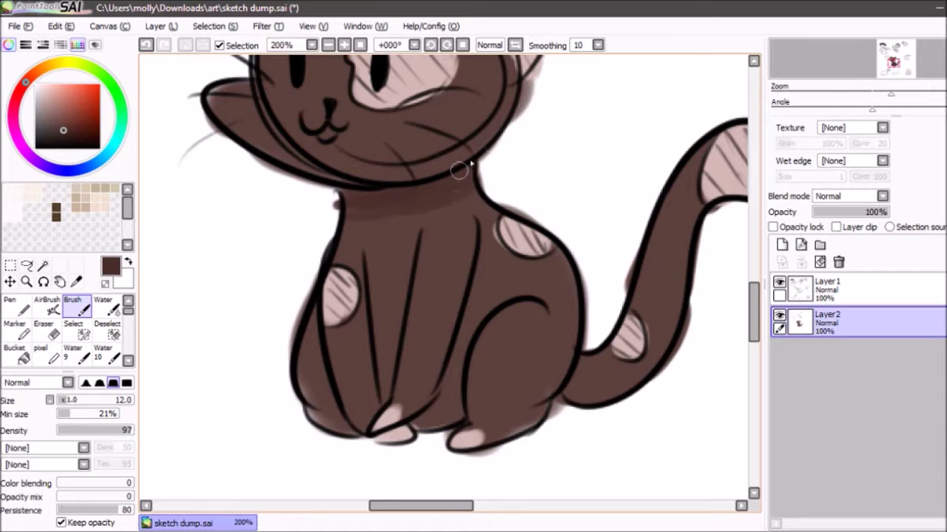
Add darker brown shadows along the front of the hind leg and at the tail's base, undoing the last stroke
{"action": "mouse_move", "coordinate": [546, 302]}
{"action": "left_mouse_down"}
{"action": "mouse_move", "coordinate": [518, 294]}
{"action": "mouse_move", "coordinate": [479, 316]}
{"action": "left_mouse_up"}
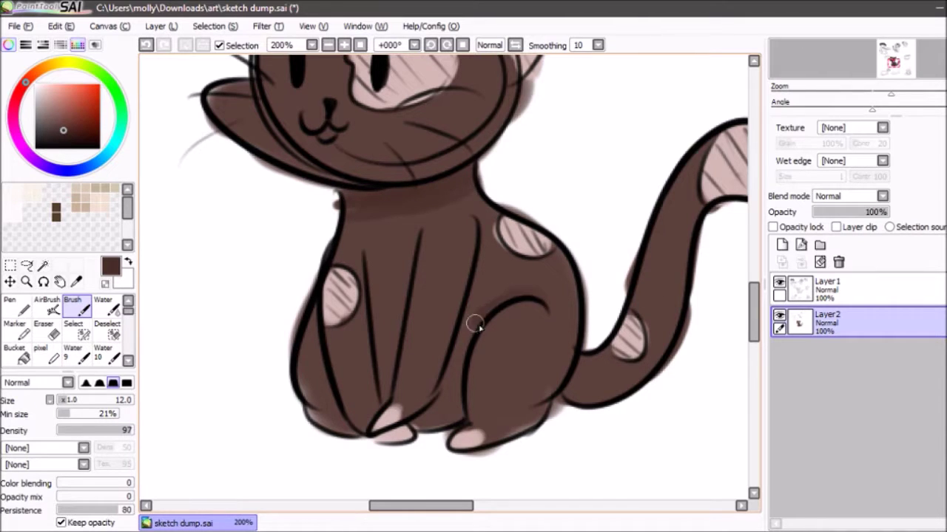
{"action": "left_click_drag", "start_coordinate": [465, 350], "coordinate": [449, 414]}
{"action": "left_click_drag", "start_coordinate": [461, 341], "coordinate": [441, 414]}
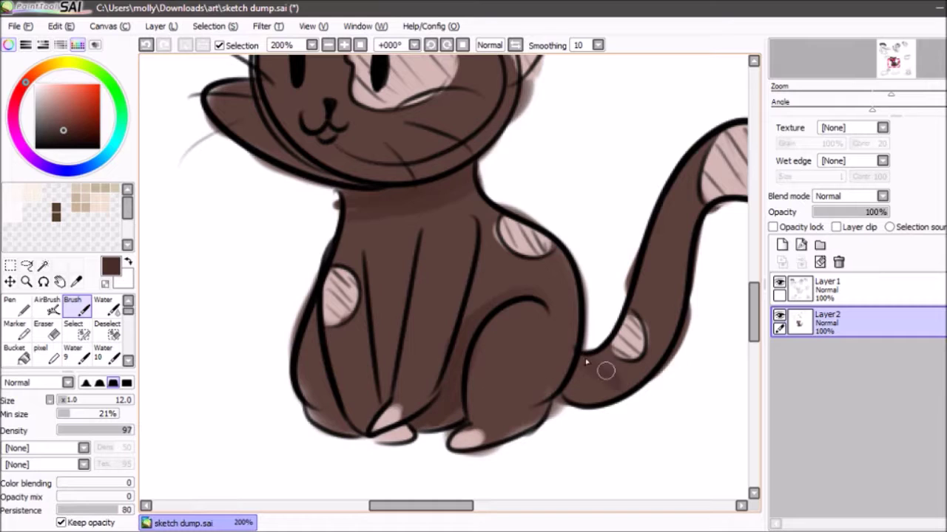
{"action": "left_click_drag", "start_coordinate": [601, 378], "coordinate": [580, 376]}
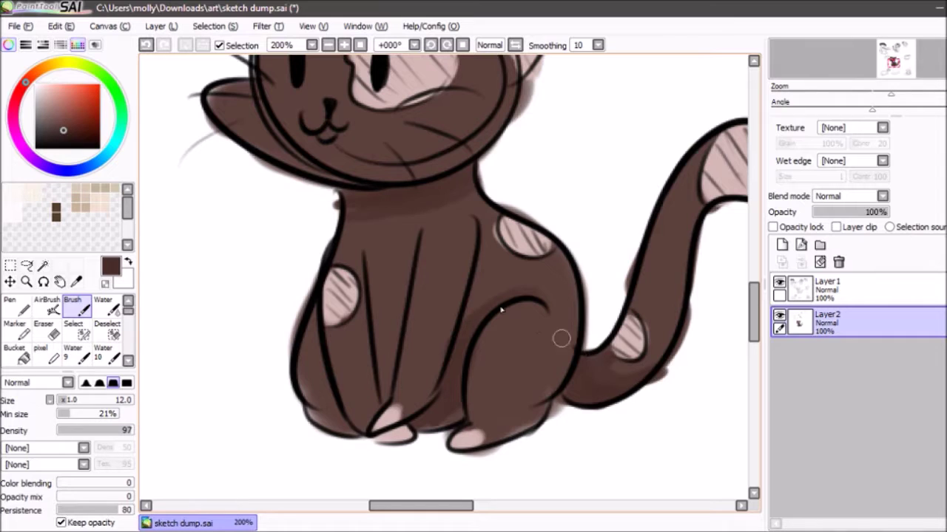
{"action": "key", "text": "ctrl+z"}
Shade the chest between the front legs and the inner side of the far front leg in darker brown
{"action": "left_click_drag", "start_coordinate": [413, 271], "coordinate": [397, 298]}
{"action": "left_click_drag", "start_coordinate": [389, 392], "coordinate": [390, 352]}
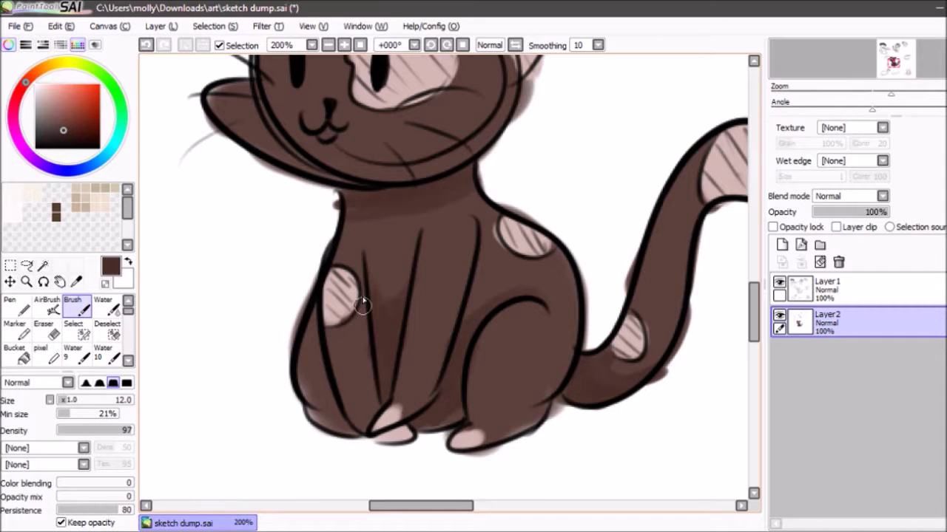
{"action": "left_click_drag", "start_coordinate": [368, 312], "coordinate": [352, 396]}
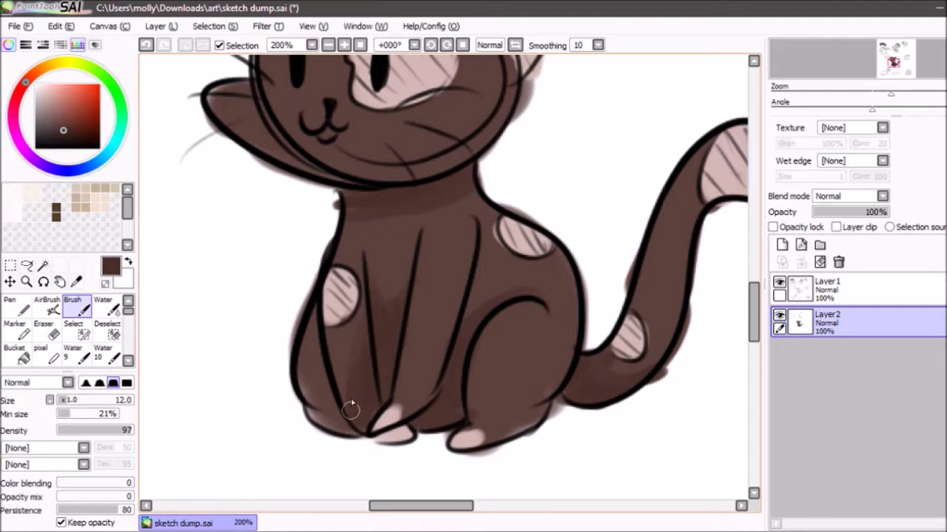
Erase the stray brown paint outside the cat's outline beside the neck and behind the cheek, and return to the Brush
{"action": "scroll", "coordinate": [468, 317], "scroll_direction": "up", "scroll_amount": 4}
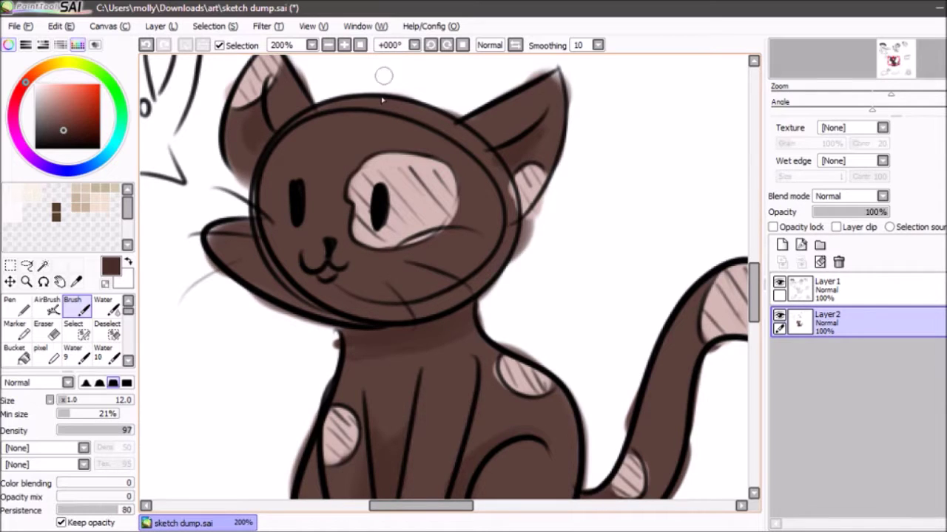
{"action": "left_click", "coordinate": [327, 45]}
{"action": "left_click", "coordinate": [327, 45]}
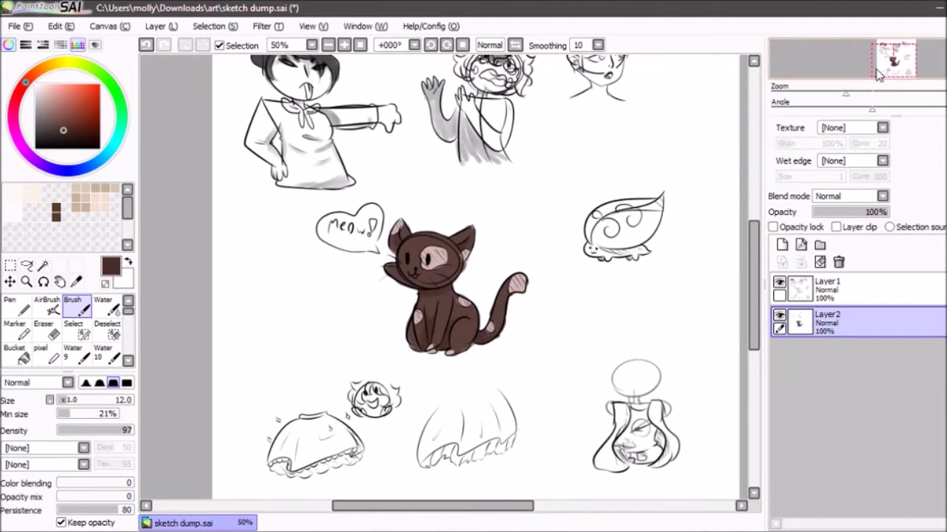
{"action": "left_click_drag", "start_coordinate": [901, 63], "coordinate": [889, 77]}
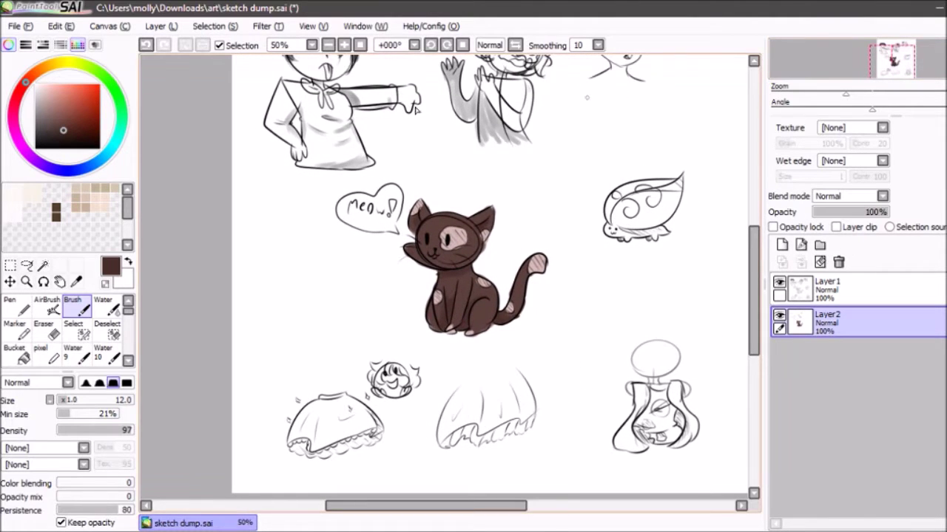
{"action": "left_click", "coordinate": [343, 45]}
{"action": "left_click", "coordinate": [342, 45]}
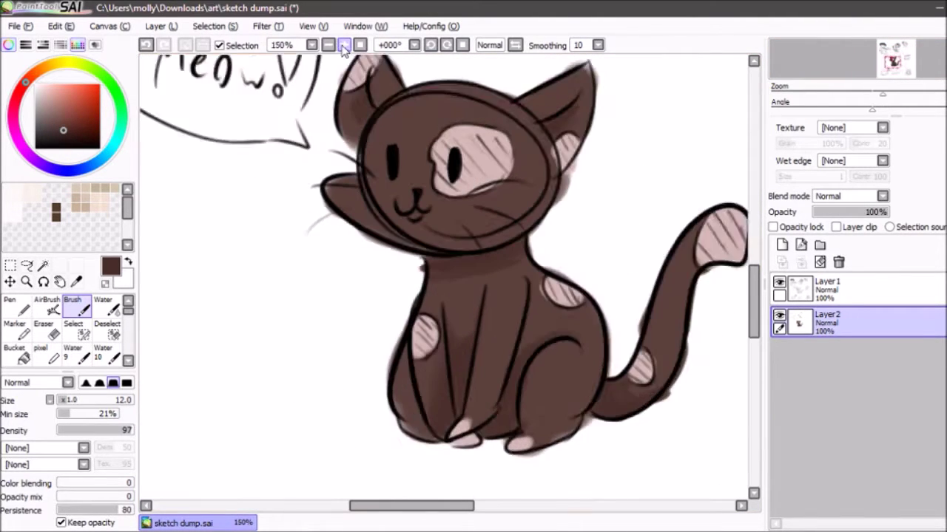
{"action": "key", "text": "e"}
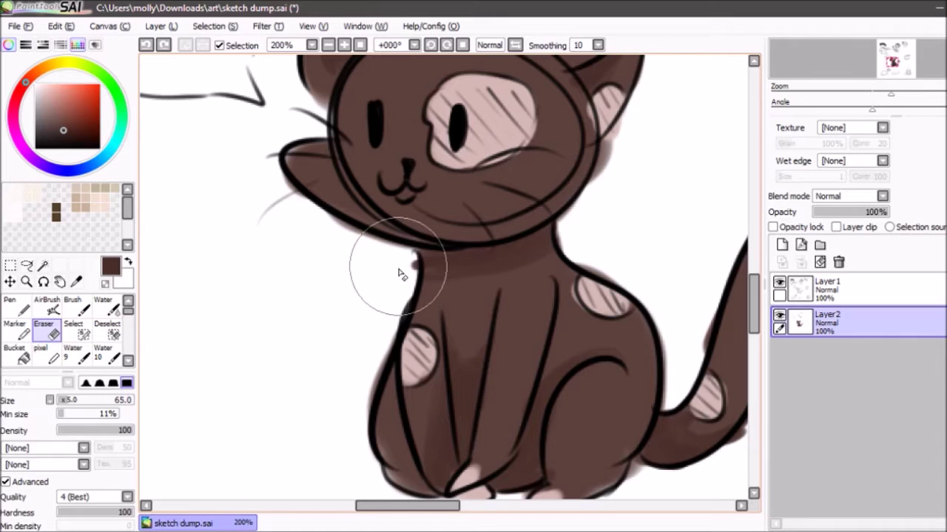
{"action": "left_click_drag", "start_coordinate": [632, 141], "coordinate": [612, 197]}
{"action": "key", "text": "b"}
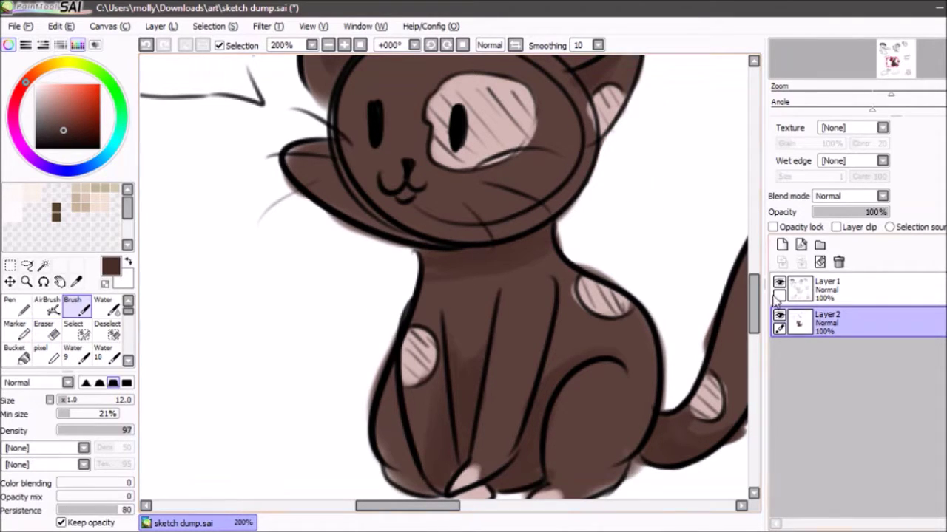
Examine the coloured cat in the context of the whole sketch page
{"action": "left_click", "coordinate": [328, 45]}
{"action": "left_click", "coordinate": [328, 45]}
{"action": "left_click", "coordinate": [328, 45]}
{"action": "left_click", "coordinate": [327, 45]}
{"action": "left_click", "coordinate": [344, 45]}
{"action": "left_click", "coordinate": [344, 45]}
{"action": "left_click", "coordinate": [343, 45]}
{"action": "left_click", "coordinate": [344, 45]}
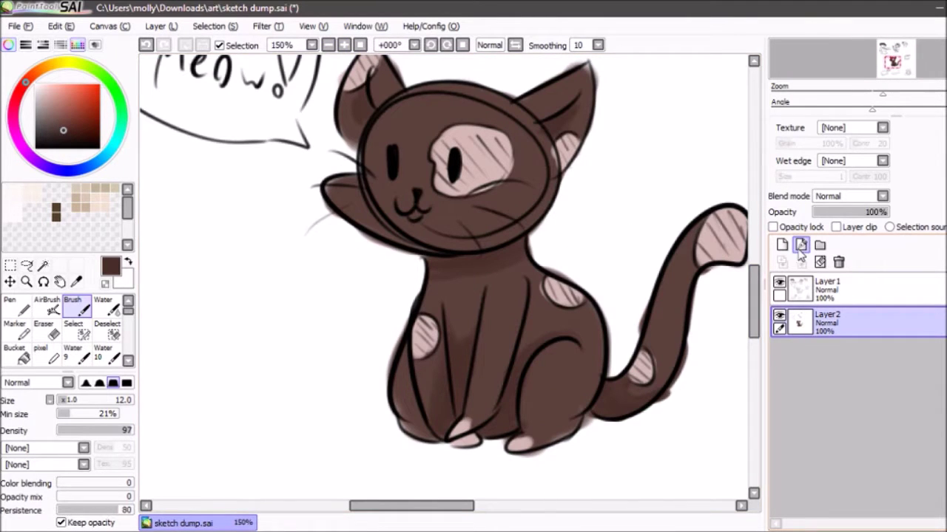
Sample the cat's brown, lighten it, and paint a highlight down the near front leg along its inner outline
{"action": "left_click", "coordinate": [409, 158], "text": "alt"}
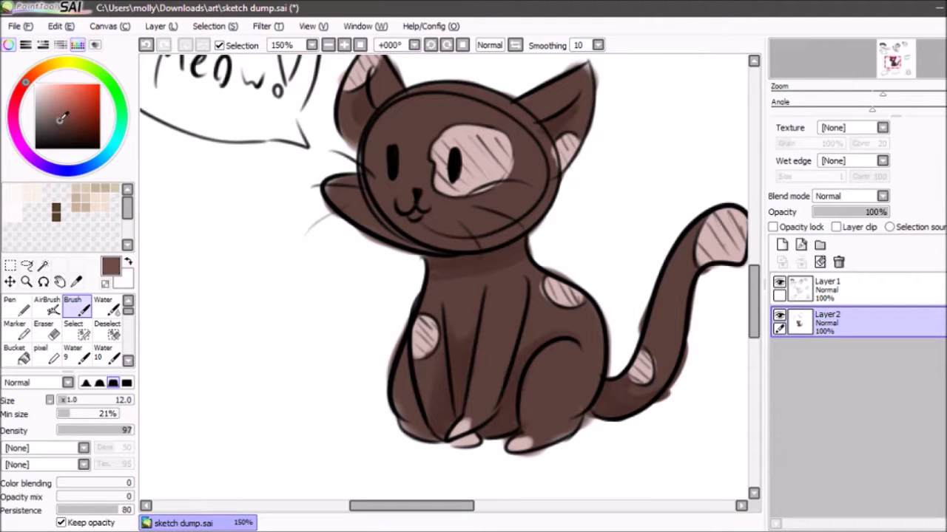
{"action": "left_click", "coordinate": [344, 45]}
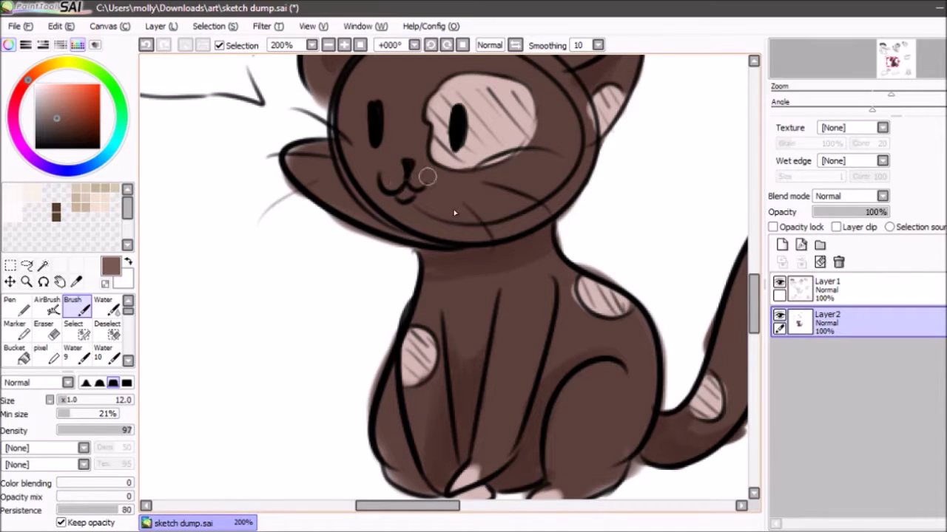
{"action": "left_click_drag", "start_coordinate": [753, 302], "coordinate": [754, 322]}
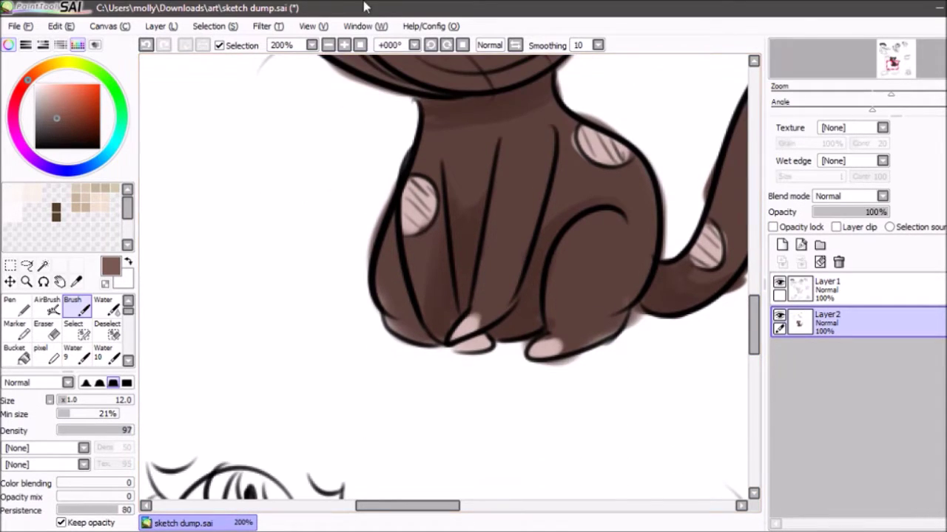
{"action": "left_click", "coordinate": [345, 45]}
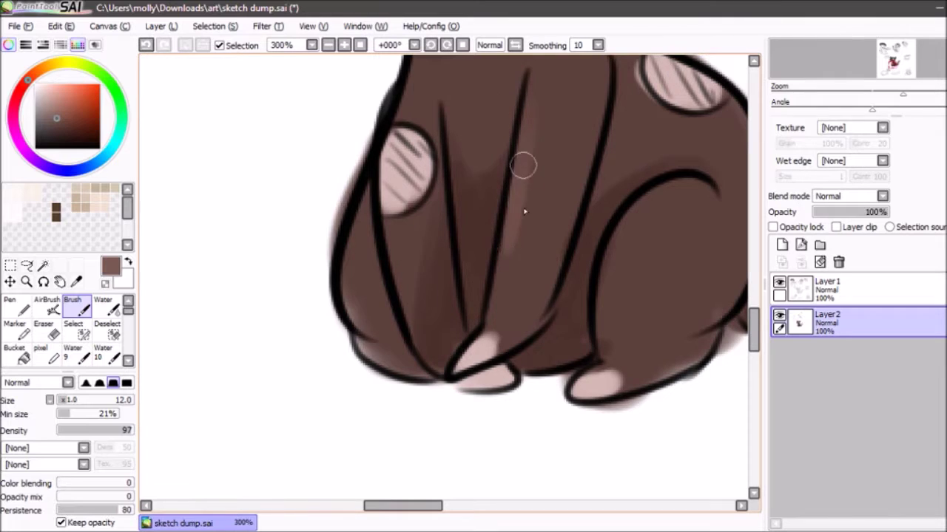
{"action": "left_click_drag", "start_coordinate": [531, 74], "coordinate": [516, 191]}
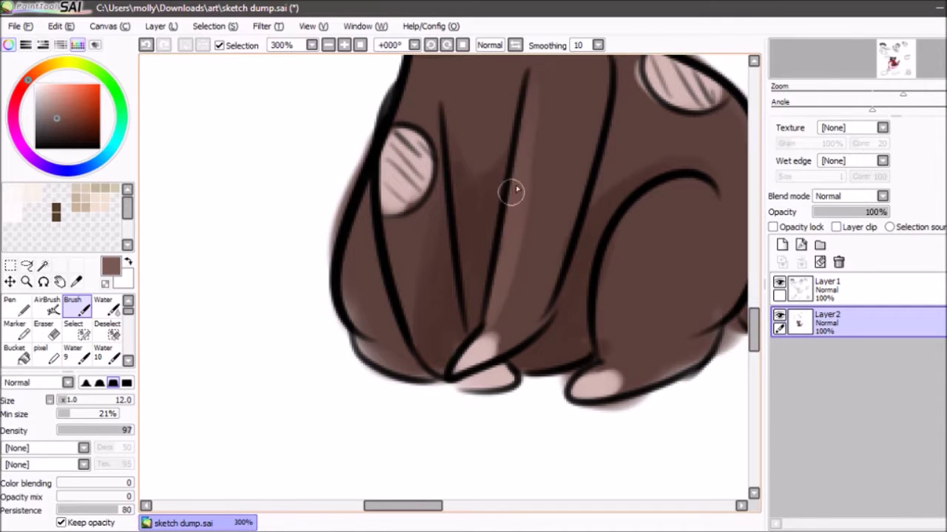
Paint lighter brown highlights along the far front leg's outer edge and the hind leg's front edge, undoing the first strokes
{"action": "mouse_move", "coordinate": [384, 135]}
{"action": "left_mouse_down"}
{"action": "mouse_move", "coordinate": [389, 224]}
{"action": "mouse_move", "coordinate": [412, 310]}
{"action": "mouse_move", "coordinate": [393, 283]}
{"action": "left_mouse_up"}
{"action": "key", "text": "ctrl+z"}
{"action": "key", "text": "ctrl+z"}
{"action": "key", "text": "ctrl+z"}
{"action": "key", "text": "ctrl+z"}
{"action": "left_click_drag", "start_coordinate": [399, 296], "coordinate": [402, 321]}
{"action": "mouse_move", "coordinate": [628, 222]}
{"action": "left_mouse_down"}
{"action": "mouse_move", "coordinate": [601, 288]}
{"action": "mouse_move", "coordinate": [619, 244]}
{"action": "mouse_move", "coordinate": [608, 364]}
{"action": "left_mouse_up"}
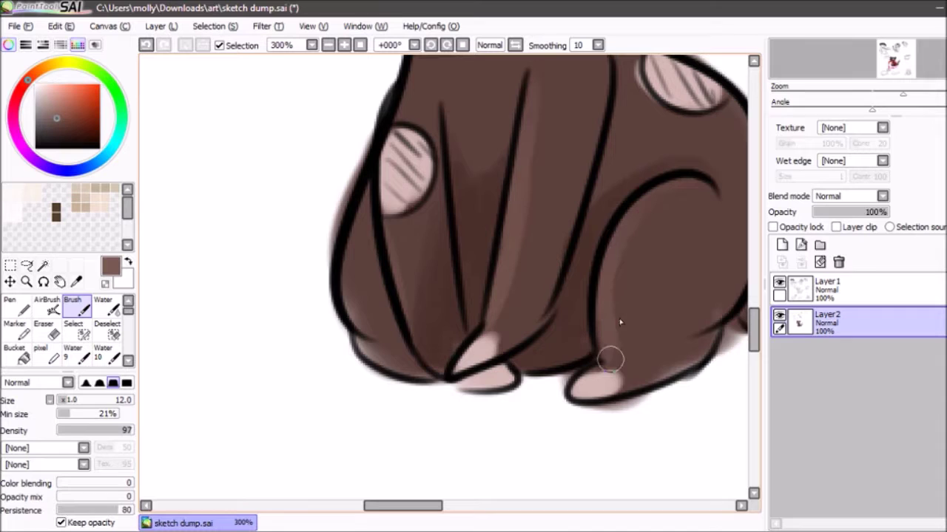
Highlight the tail's inner edge in lighter brown, erase the stray paint outside its outer curve, and return to the Brush
{"action": "left_click_drag", "start_coordinate": [893, 64], "coordinate": [894, 64]}
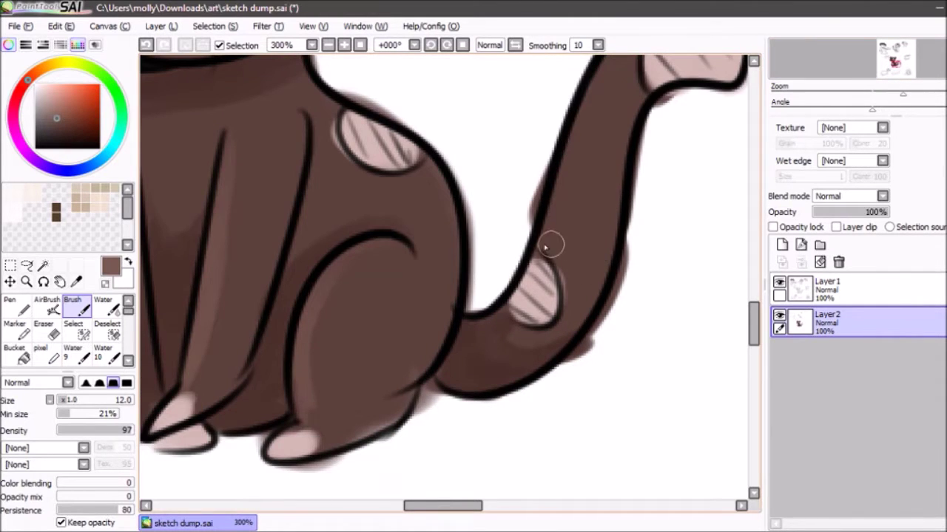
{"action": "mouse_move", "coordinate": [557, 216]}
{"action": "left_mouse_down"}
{"action": "mouse_move", "coordinate": [611, 66]}
{"action": "mouse_move", "coordinate": [556, 216]}
{"action": "left_mouse_up"}
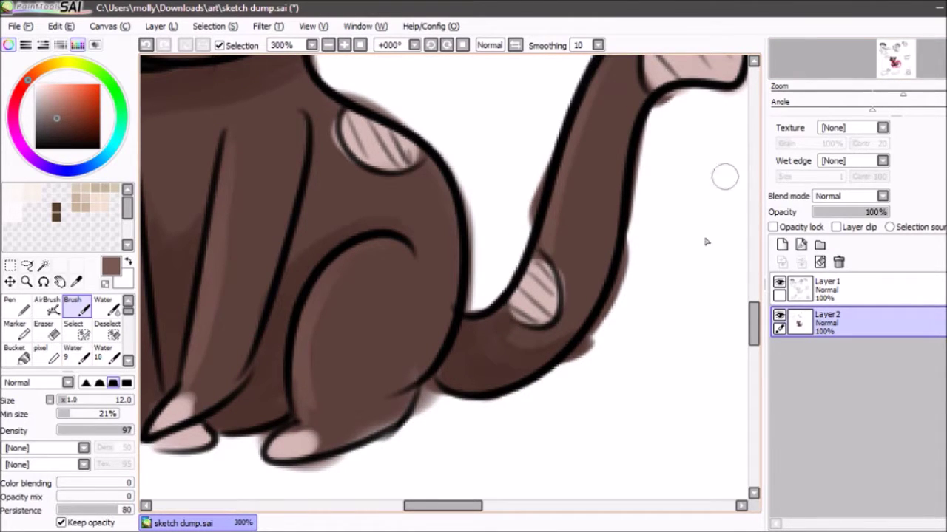
{"action": "key", "text": "e"}
{"action": "mouse_move", "coordinate": [651, 239]}
{"action": "left_mouse_down"}
{"action": "mouse_move", "coordinate": [628, 332]}
{"action": "mouse_move", "coordinate": [584, 401]}
{"action": "left_mouse_up"}
{"action": "key", "text": "b"}
Paint lighter brown highlights along the side of the face nearest the speech bubble and on the ear above it
{"action": "scroll", "coordinate": [736, 304], "scroll_direction": "up", "scroll_amount": 5}
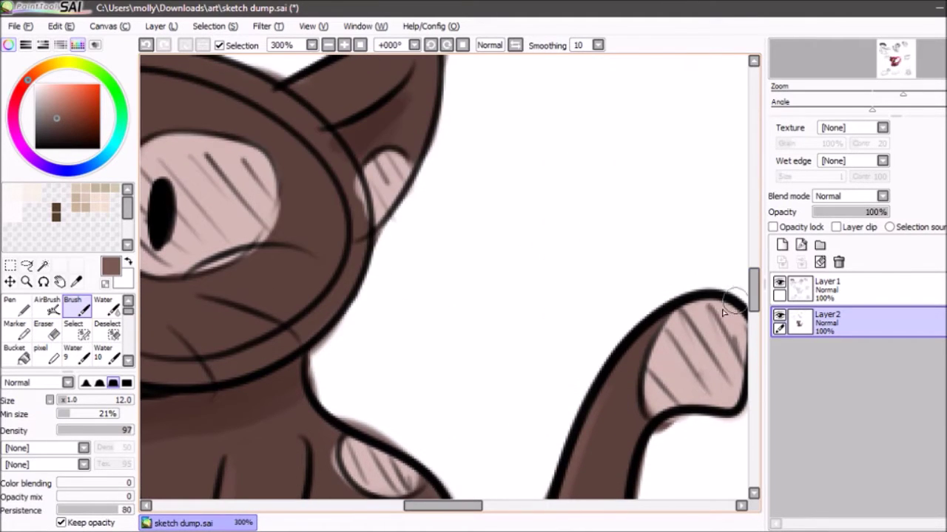
{"action": "left_click_drag", "start_coordinate": [433, 503], "coordinate": [361, 503]}
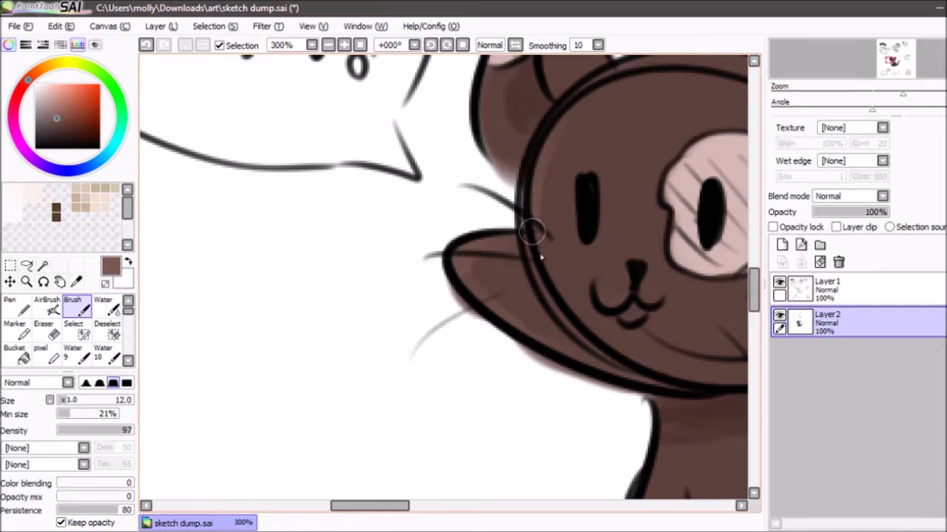
{"action": "left_click_drag", "start_coordinate": [755, 290], "coordinate": [755, 281]}
{"action": "mouse_move", "coordinate": [548, 102]}
{"action": "left_mouse_down"}
{"action": "mouse_move", "coordinate": [554, 169]}
{"action": "mouse_move", "coordinate": [550, 131]}
{"action": "left_mouse_up"}
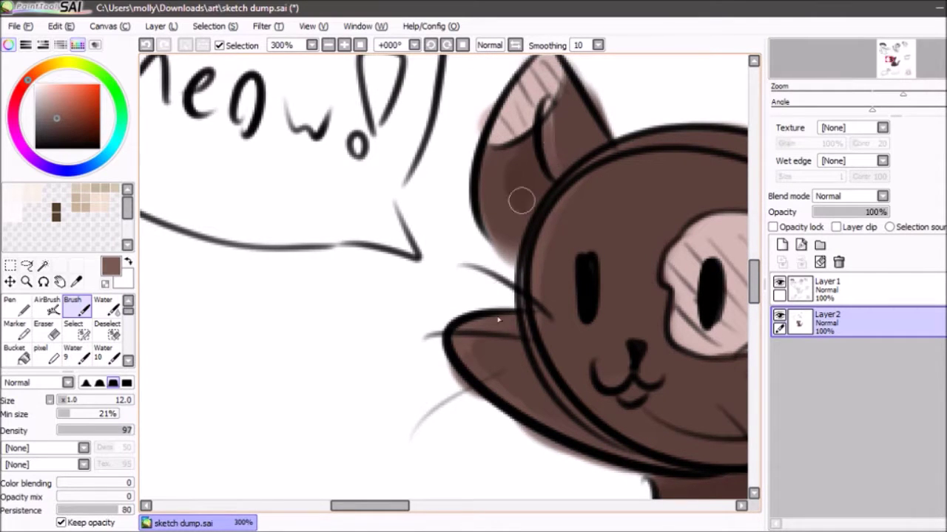
Highlight the upper edge and inner fold of the ear farther from the speech bubble in lighter brown, redoing the first stroke
{"action": "left_click_drag", "start_coordinate": [396, 510], "coordinate": [441, 510]}
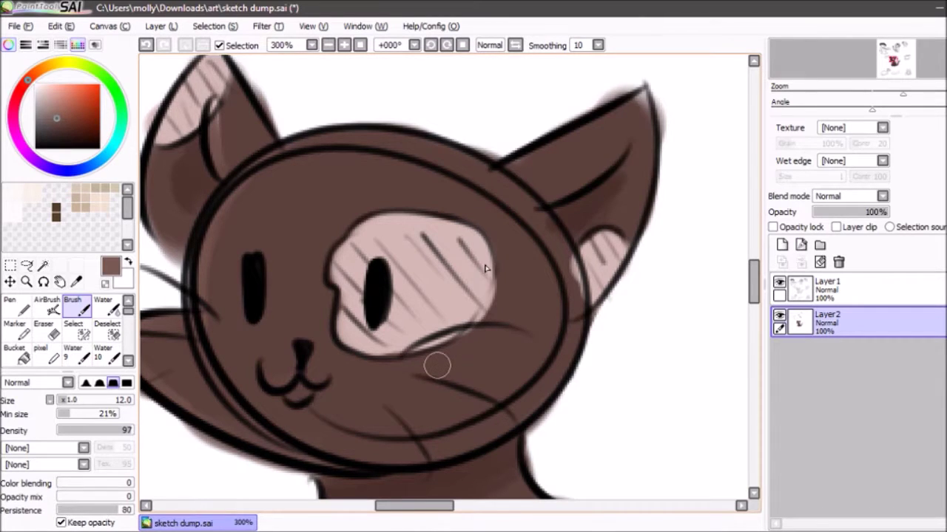
{"action": "left_click_drag", "start_coordinate": [514, 170], "coordinate": [602, 106]}
{"action": "key", "text": "ctrl+z"}
{"action": "left_click_drag", "start_coordinate": [561, 150], "coordinate": [605, 114]}
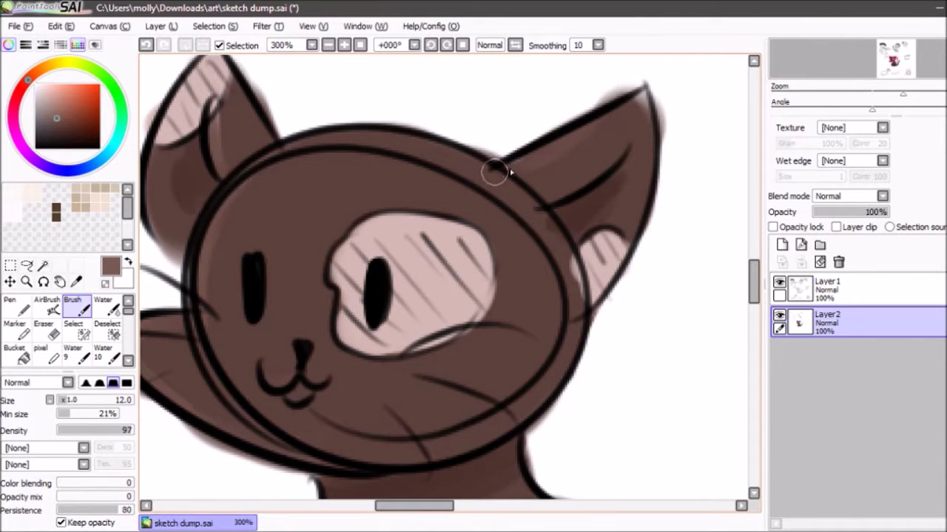
{"action": "left_click_drag", "start_coordinate": [590, 178], "coordinate": [616, 156]}
{"action": "left_click", "coordinate": [328, 45]}
{"action": "left_click", "coordinate": [327, 45]}
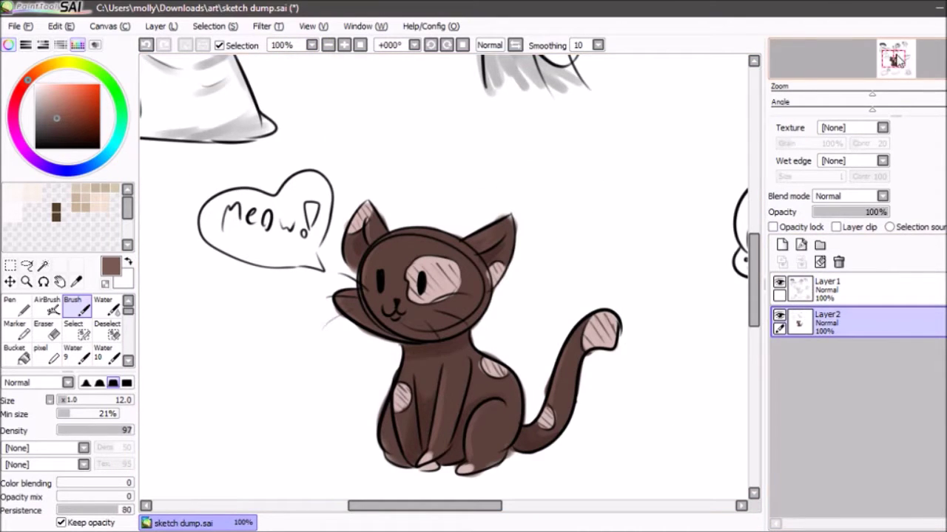
Merge Layer1 with the line art down into the colour layer, Layer2
{"action": "left_click_drag", "start_coordinate": [902, 61], "coordinate": [893, 64]}
{"action": "left_click", "coordinate": [851, 279]}
{"action": "left_click", "coordinate": [801, 263]}
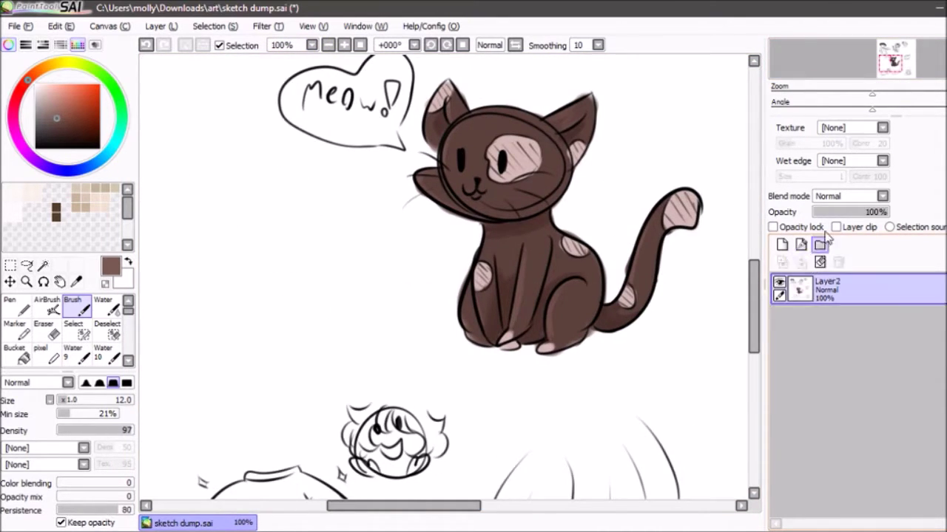
Add a new layer beneath the merged drawing and choose a strong red as the painting colour
{"action": "left_click", "coordinate": [907, 51]}
{"action": "left_click_drag", "start_coordinate": [906, 51], "coordinate": [891, 58]}
{"action": "left_click", "coordinate": [782, 245]}
{"action": "left_click_drag", "start_coordinate": [850, 286], "coordinate": [850, 322]}
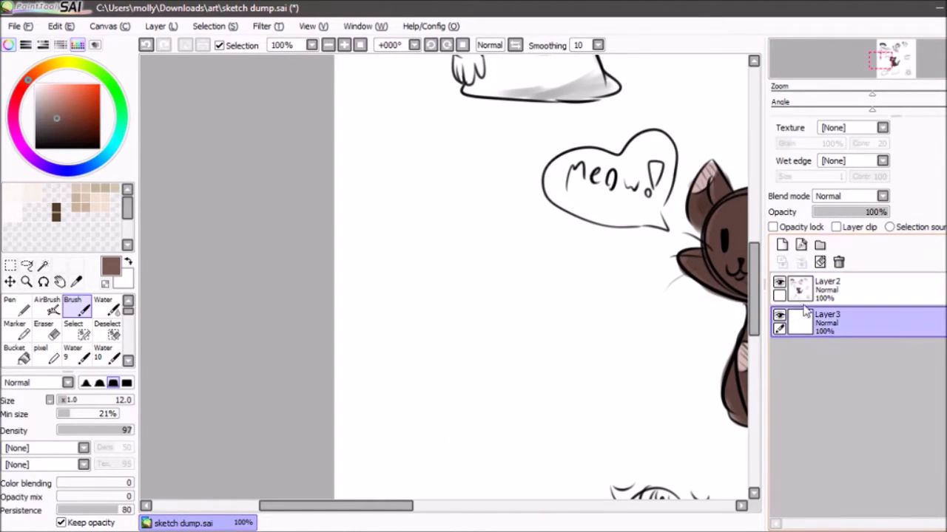
{"action": "left_click_drag", "start_coordinate": [25, 87], "coordinate": [21, 90]}
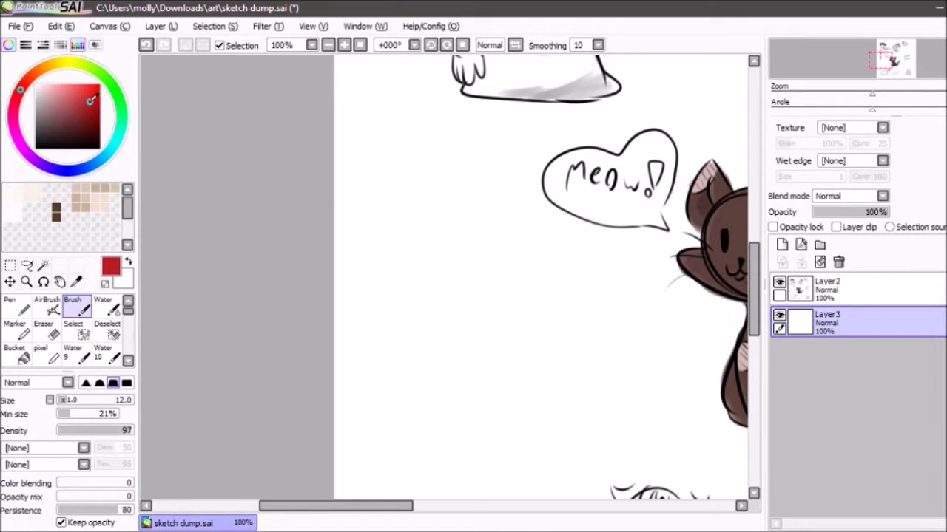
{"action": "left_click_drag", "start_coordinate": [628, 183], "coordinate": [630, 171]}
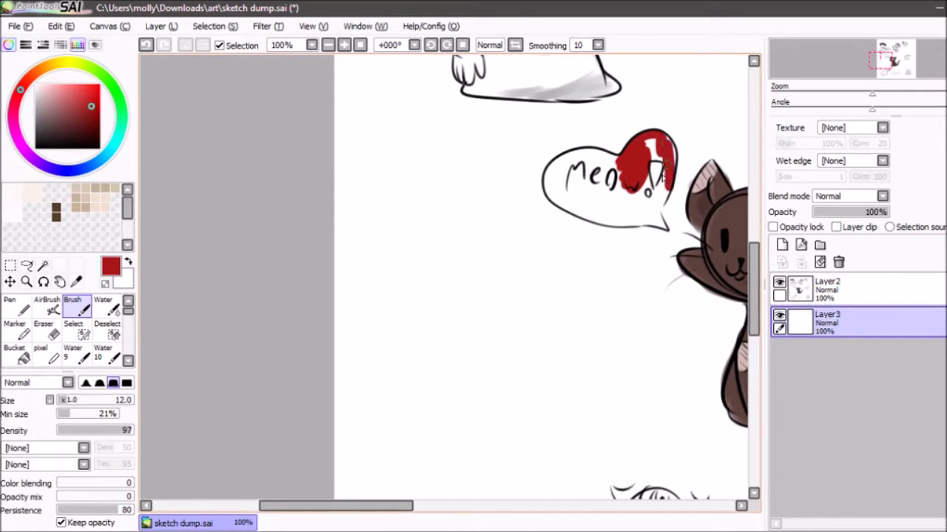
{"action": "key", "text": "ctrl+z"}
{"action": "mouse_move", "coordinate": [546, 177]}
{"action": "left_mouse_down"}
{"action": "mouse_move", "coordinate": [659, 232]}
{"action": "mouse_move", "coordinate": [593, 163]}
{"action": "mouse_move", "coordinate": [648, 175]}
{"action": "left_mouse_up"}
{"action": "key", "text": "ctrl+z"}
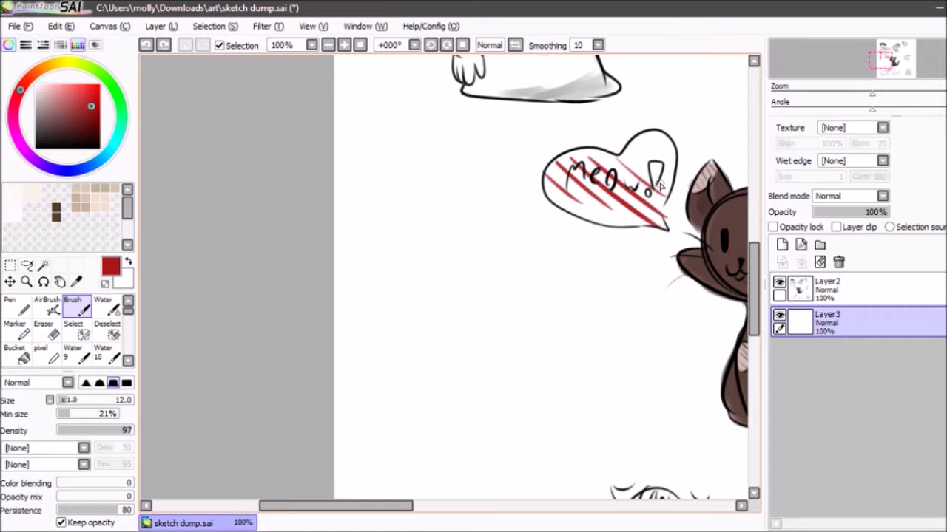
{"action": "key", "text": "ctrl+z"}
{"action": "key", "text": "ctrl+z"}
{"action": "key", "text": "ctrl+z"}
{"action": "key", "text": "ctrl+z"}
Colour the exclamation mark and its dot in the cat's speech bubble red on Layer3
{"action": "left_click", "coordinate": [344, 45]}
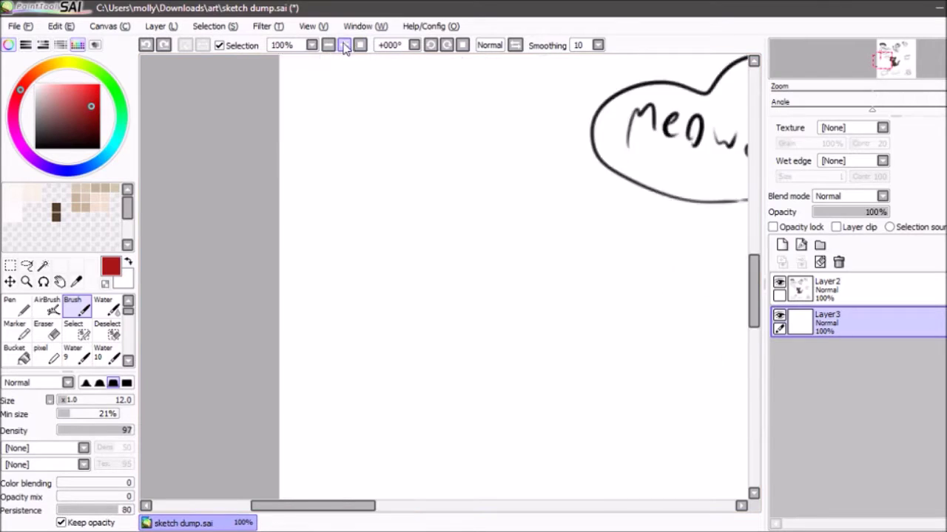
{"action": "left_click", "coordinate": [344, 45]}
{"action": "left_click", "coordinate": [344, 45]}
{"action": "left_click_drag", "start_coordinate": [881, 60], "coordinate": [872, 76]}
{"action": "mouse_move", "coordinate": [532, 196]}
{"action": "left_mouse_down"}
{"action": "mouse_move", "coordinate": [521, 244]}
{"action": "mouse_move", "coordinate": [542, 182]}
{"action": "mouse_move", "coordinate": [522, 196]}
{"action": "mouse_move", "coordinate": [521, 243]}
{"action": "left_mouse_up"}
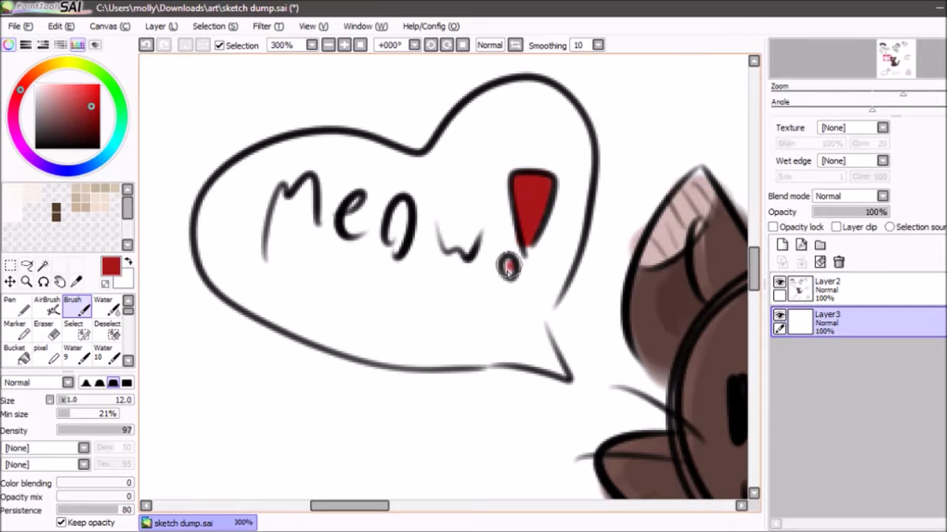
Fill the body of the ruffled skirt in the page's lower-left corner with light yellow-green, enlarging the brush to size 30
{"action": "left_click", "coordinate": [327, 45]}
{"action": "left_click", "coordinate": [327, 45]}
{"action": "left_click", "coordinate": [327, 45]}
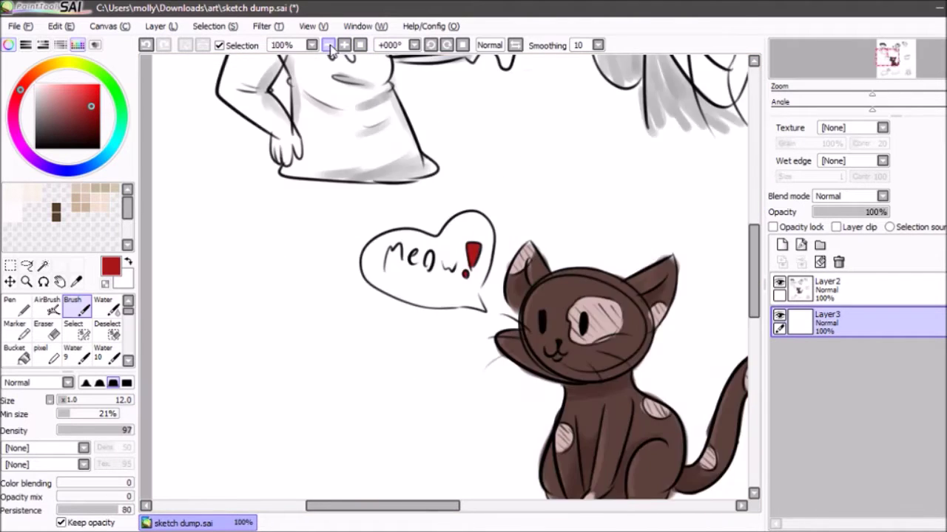
{"action": "left_click", "coordinate": [328, 45]}
{"action": "left_click", "coordinate": [327, 45]}
{"action": "mouse_move", "coordinate": [896, 57]}
{"action": "left_mouse_down"}
{"action": "mouse_move", "coordinate": [923, 65]}
{"action": "mouse_move", "coordinate": [917, 60]}
{"action": "mouse_move", "coordinate": [905, 79]}
{"action": "left_mouse_up"}
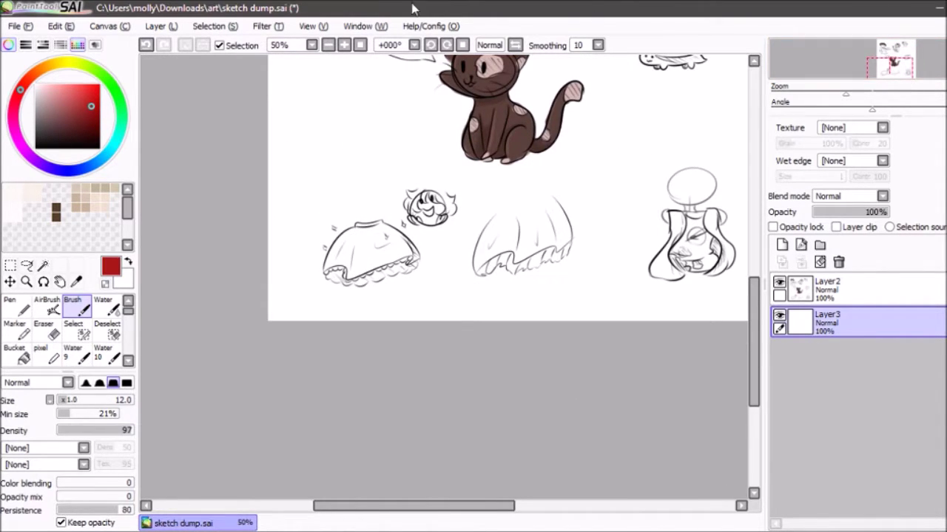
{"action": "left_click", "coordinate": [343, 46]}
{"action": "left_click", "coordinate": [343, 45]}
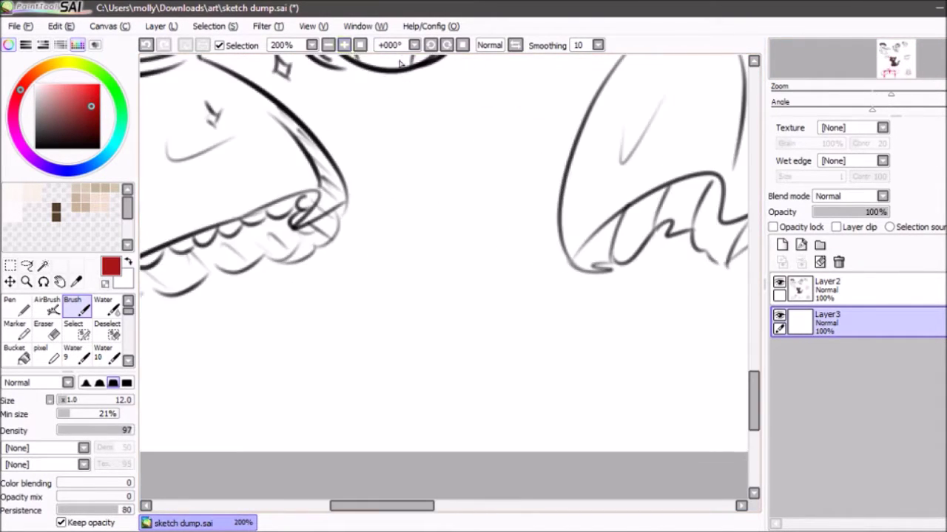
{"action": "mouse_move", "coordinate": [878, 60]}
{"action": "left_mouse_down"}
{"action": "mouse_move", "coordinate": [904, 59]}
{"action": "mouse_move", "coordinate": [894, 59]}
{"action": "left_mouse_up"}
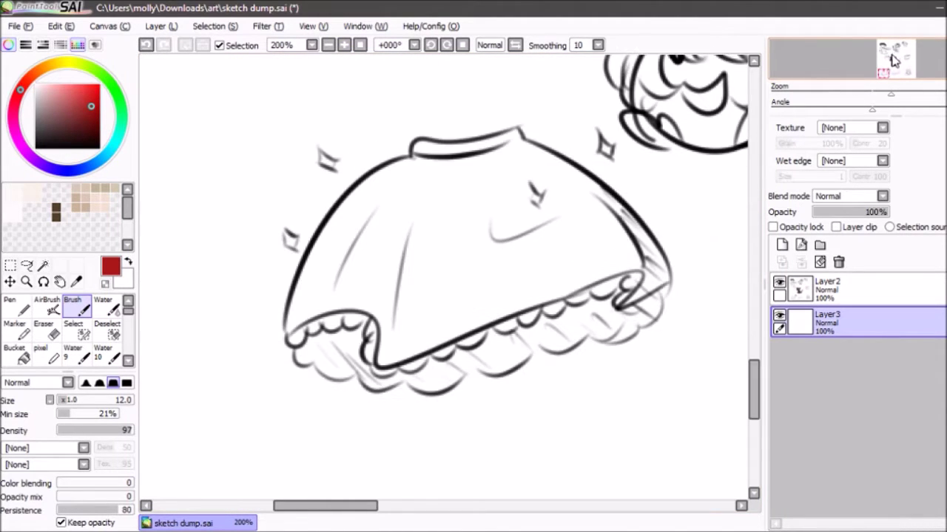
{"action": "left_click", "coordinate": [97, 72]}
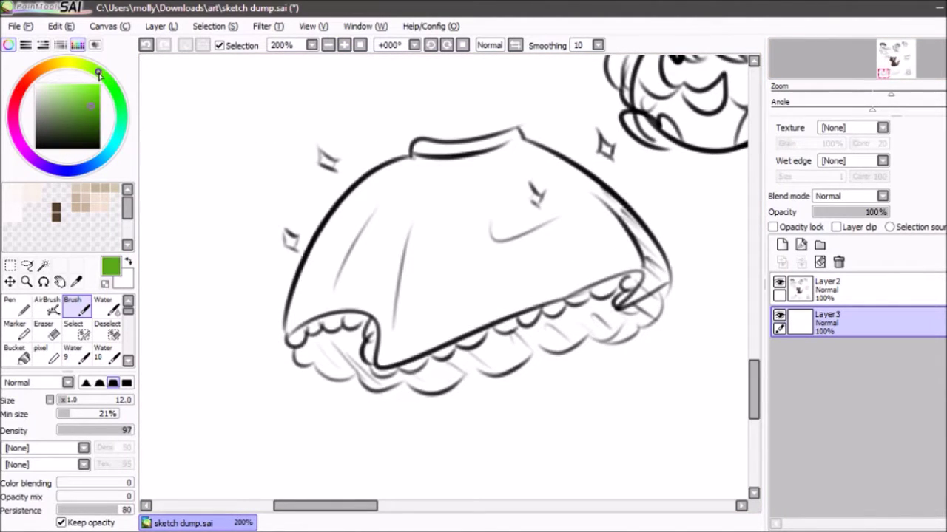
{"action": "left_click", "coordinate": [48, 92]}
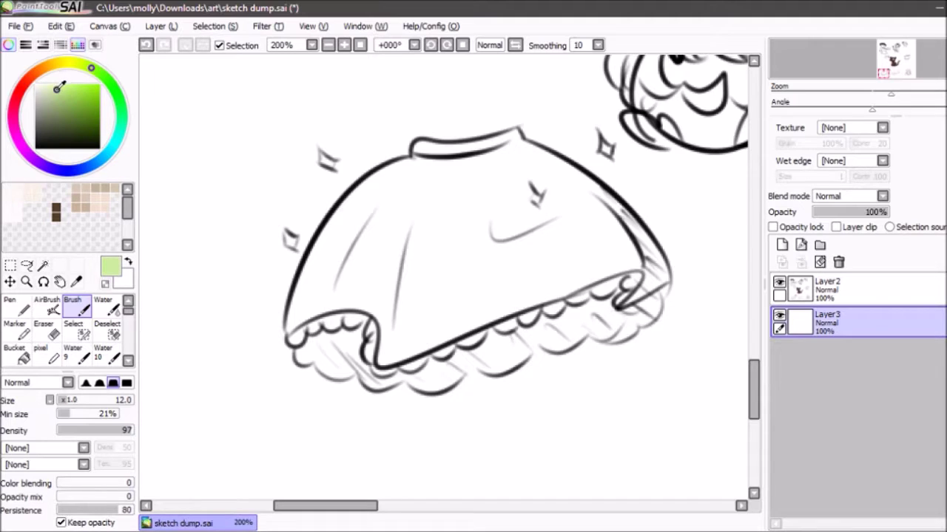
{"action": "mouse_move", "coordinate": [345, 290]}
{"action": "left_mouse_down"}
{"action": "mouse_move", "coordinate": [332, 286]}
{"action": "mouse_move", "coordinate": [316, 304]}
{"action": "mouse_move", "coordinate": [359, 200]}
{"action": "mouse_move", "coordinate": [337, 230]}
{"action": "mouse_move", "coordinate": [354, 222]}
{"action": "left_mouse_up"}
{"action": "left_click_drag", "start_coordinate": [321, 269], "coordinate": [353, 256]}
{"action": "mouse_move", "coordinate": [359, 209]}
{"action": "left_mouse_down"}
{"action": "mouse_move", "coordinate": [366, 181]}
{"action": "mouse_move", "coordinate": [453, 165]}
{"action": "left_mouse_up"}
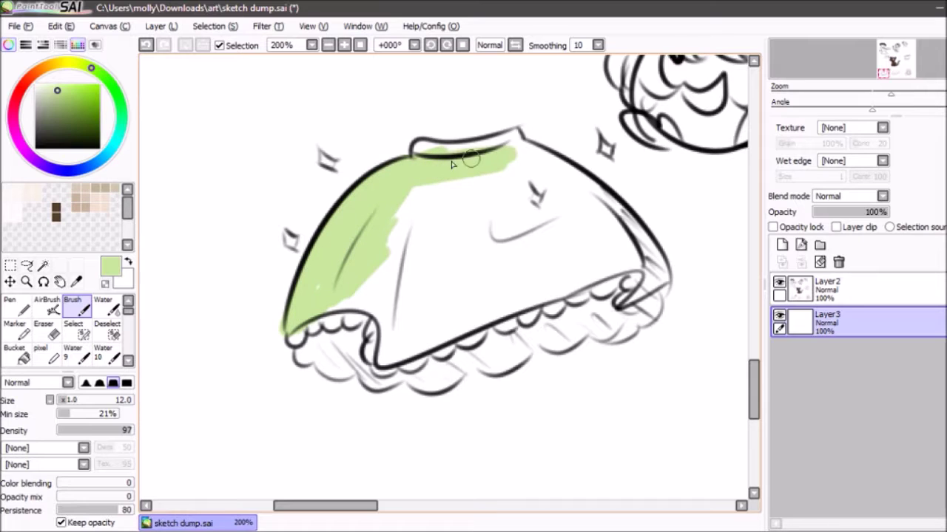
{"action": "mouse_move", "coordinate": [514, 149]}
{"action": "left_mouse_down"}
{"action": "mouse_move", "coordinate": [616, 212]}
{"action": "mouse_move", "coordinate": [580, 176]}
{"action": "mouse_move", "coordinate": [553, 157]}
{"action": "mouse_move", "coordinate": [602, 197]}
{"action": "mouse_move", "coordinate": [639, 245]}
{"action": "mouse_move", "coordinate": [655, 280]}
{"action": "mouse_move", "coordinate": [643, 291]}
{"action": "mouse_move", "coordinate": [661, 281]}
{"action": "mouse_move", "coordinate": [651, 260]}
{"action": "mouse_move", "coordinate": [649, 272]}
{"action": "mouse_move", "coordinate": [632, 265]}
{"action": "mouse_move", "coordinate": [513, 302]}
{"action": "mouse_move", "coordinate": [581, 276]}
{"action": "mouse_move", "coordinate": [389, 360]}
{"action": "mouse_move", "coordinate": [380, 323]}
{"action": "mouse_move", "coordinate": [344, 300]}
{"action": "left_mouse_up"}
{"action": "left_click", "coordinate": [80, 401]}
{"action": "mouse_move", "coordinate": [382, 289]}
{"action": "left_mouse_down"}
{"action": "mouse_move", "coordinate": [420, 319]}
{"action": "mouse_move", "coordinate": [459, 312]}
{"action": "mouse_move", "coordinate": [607, 246]}
{"action": "mouse_move", "coordinate": [520, 184]}
{"action": "mouse_move", "coordinate": [490, 186]}
{"action": "mouse_move", "coordinate": [412, 222]}
{"action": "mouse_move", "coordinate": [401, 254]}
{"action": "mouse_move", "coordinate": [444, 244]}
{"action": "mouse_move", "coordinate": [579, 264]}
{"action": "mouse_move", "coordinate": [518, 200]}
{"action": "mouse_move", "coordinate": [611, 265]}
{"action": "left_mouse_up"}
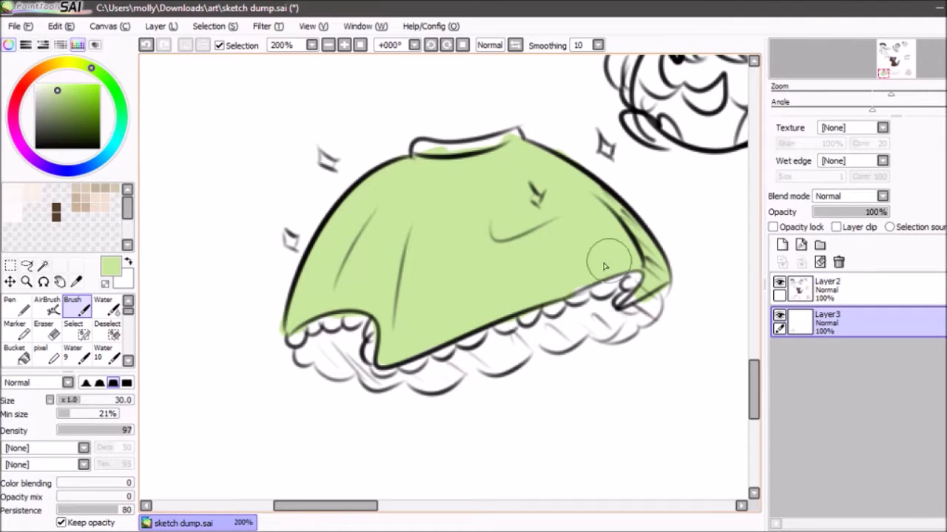
Paint the skirt's waistband in a darker olive green with brush size 20
{"action": "left_click", "coordinate": [65, 97]}
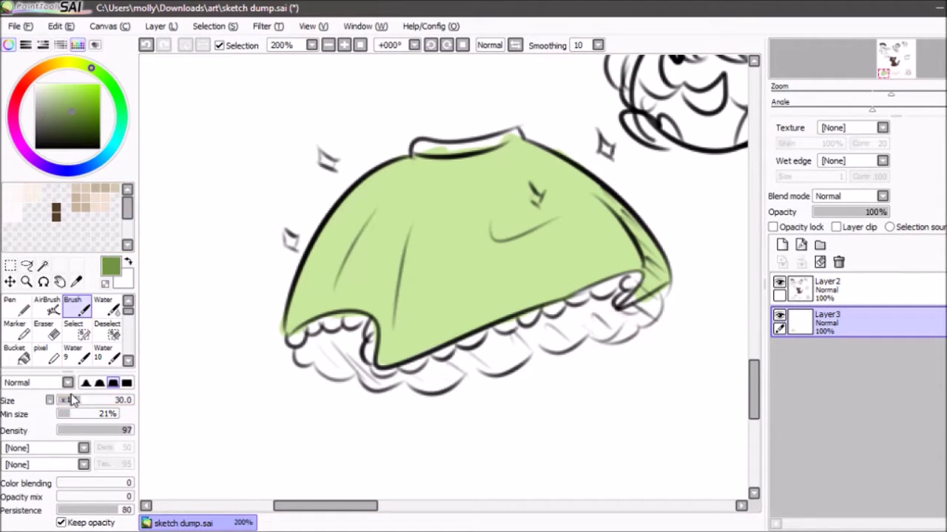
{"action": "left_click_drag", "start_coordinate": [67, 403], "coordinate": [64, 400]}
{"action": "mouse_move", "coordinate": [453, 145]}
{"action": "left_mouse_down"}
{"action": "mouse_move", "coordinate": [462, 149]}
{"action": "mouse_move", "coordinate": [433, 149]}
{"action": "mouse_move", "coordinate": [518, 130]}
{"action": "left_mouse_up"}
{"action": "key", "text": "ctrl+z"}
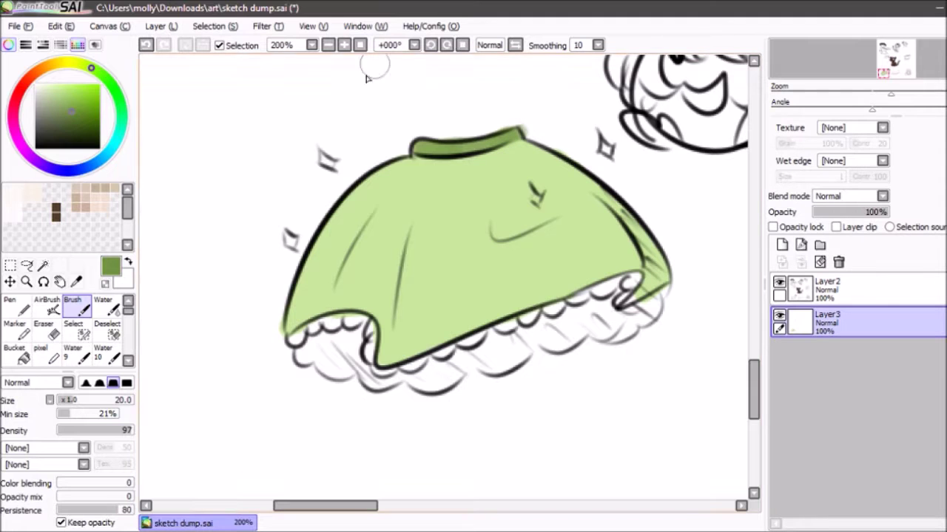
Shade the skirt's two left folds with a slightly darker green at brush size 13
{"action": "left_click", "coordinate": [342, 45]}
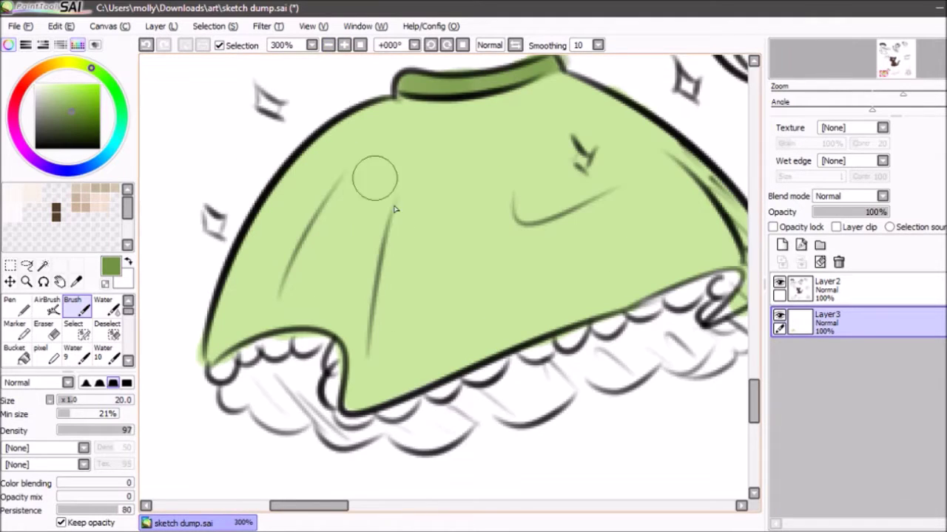
{"action": "left_click", "coordinate": [394, 190], "text": "alt"}
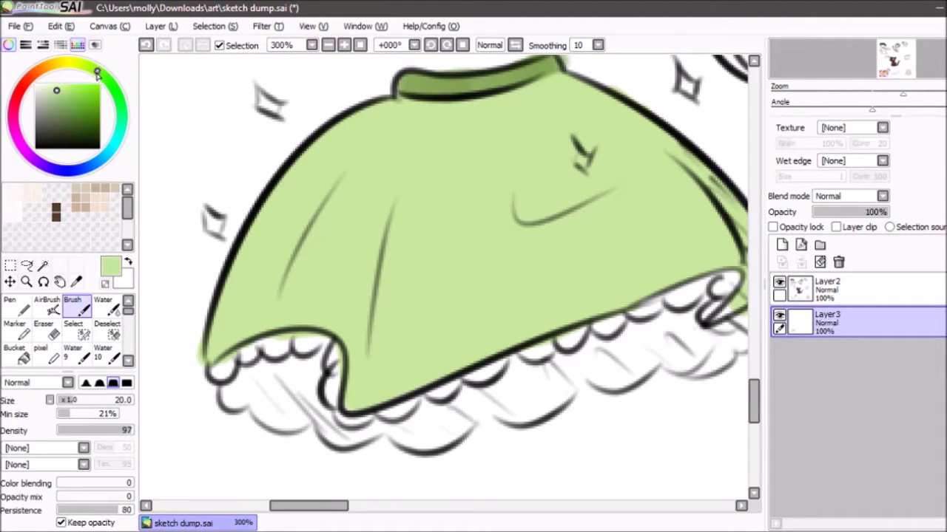
{"action": "left_click_drag", "start_coordinate": [75, 400], "coordinate": [68, 391]}
{"action": "mouse_move", "coordinate": [403, 232]}
{"action": "left_mouse_down"}
{"action": "mouse_move", "coordinate": [390, 355]}
{"action": "mouse_move", "coordinate": [395, 263]}
{"action": "mouse_move", "coordinate": [376, 373]}
{"action": "mouse_move", "coordinate": [394, 239]}
{"action": "mouse_move", "coordinate": [403, 267]}
{"action": "left_mouse_up"}
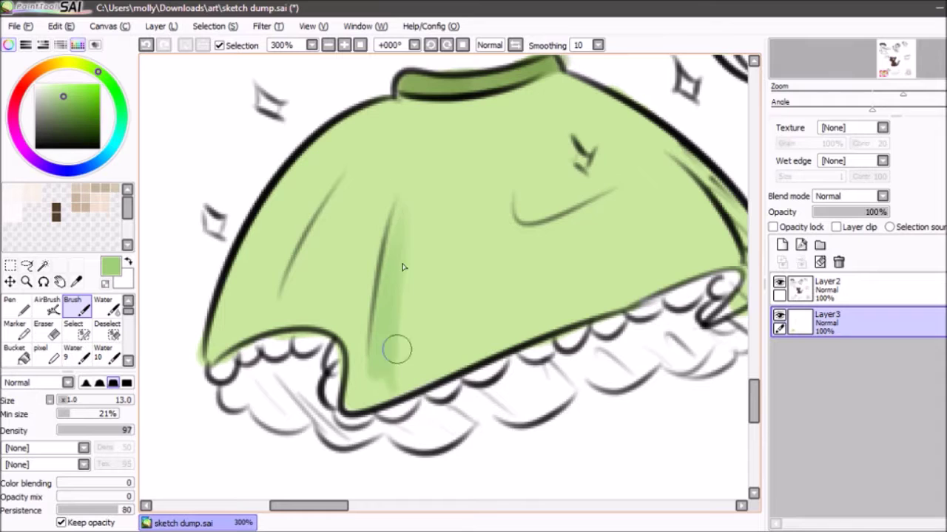
{"action": "left_click_drag", "start_coordinate": [381, 370], "coordinate": [398, 211]}
{"action": "mouse_move", "coordinate": [341, 173]}
{"action": "left_mouse_down"}
{"action": "mouse_move", "coordinate": [323, 178]}
{"action": "mouse_move", "coordinate": [259, 306]}
{"action": "mouse_move", "coordinate": [317, 188]}
{"action": "mouse_move", "coordinate": [227, 327]}
{"action": "mouse_move", "coordinate": [274, 212]}
{"action": "mouse_move", "coordinate": [241, 262]}
{"action": "left_mouse_up"}
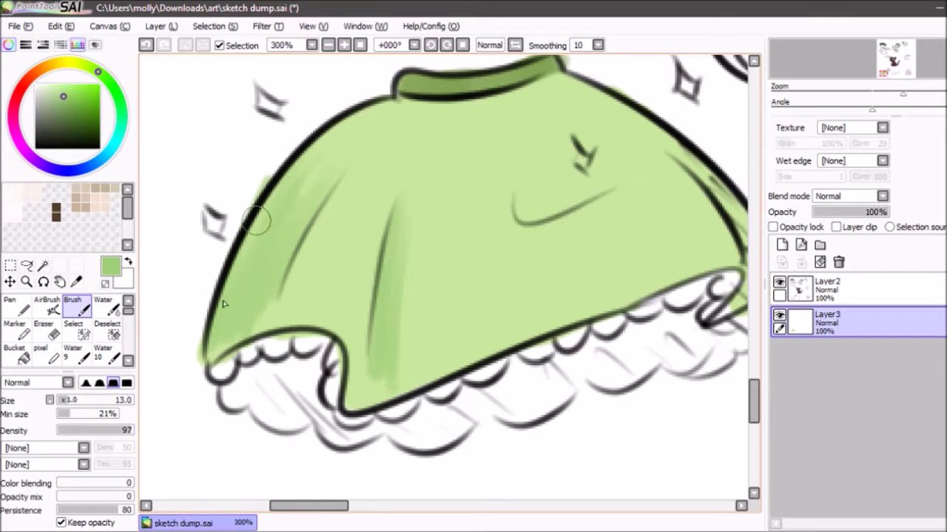
Add the same darker green shading above the skirt's curved crease line and along its right-hand fold
{"action": "left_click_drag", "start_coordinate": [336, 494], "coordinate": [376, 498]}
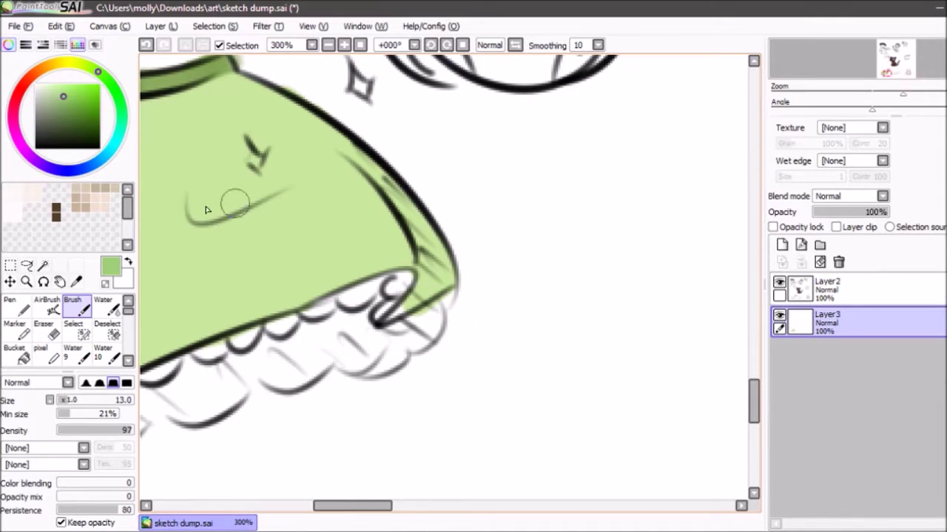
{"action": "left_click_drag", "start_coordinate": [191, 198], "coordinate": [283, 195]}
{"action": "mouse_move", "coordinate": [198, 185]}
{"action": "left_mouse_down"}
{"action": "mouse_move", "coordinate": [219, 213]}
{"action": "mouse_move", "coordinate": [290, 180]}
{"action": "left_mouse_up"}
{"action": "mouse_move", "coordinate": [357, 163]}
{"action": "left_mouse_down"}
{"action": "mouse_move", "coordinate": [419, 243]}
{"action": "mouse_move", "coordinate": [441, 254]}
{"action": "mouse_move", "coordinate": [439, 277]}
{"action": "mouse_move", "coordinate": [430, 261]}
{"action": "mouse_move", "coordinate": [420, 306]}
{"action": "left_mouse_up"}
Blend the shading of the skirt's left folds into the base green with the Water brush
{"action": "left_click_drag", "start_coordinate": [369, 511], "coordinate": [323, 510]}
{"action": "left_click", "coordinate": [104, 305]}
{"action": "mouse_move", "coordinate": [405, 256]}
{"action": "left_mouse_down"}
{"action": "mouse_move", "coordinate": [434, 223]}
{"action": "mouse_move", "coordinate": [408, 381]}
{"action": "mouse_move", "coordinate": [425, 193]}
{"action": "left_mouse_up"}
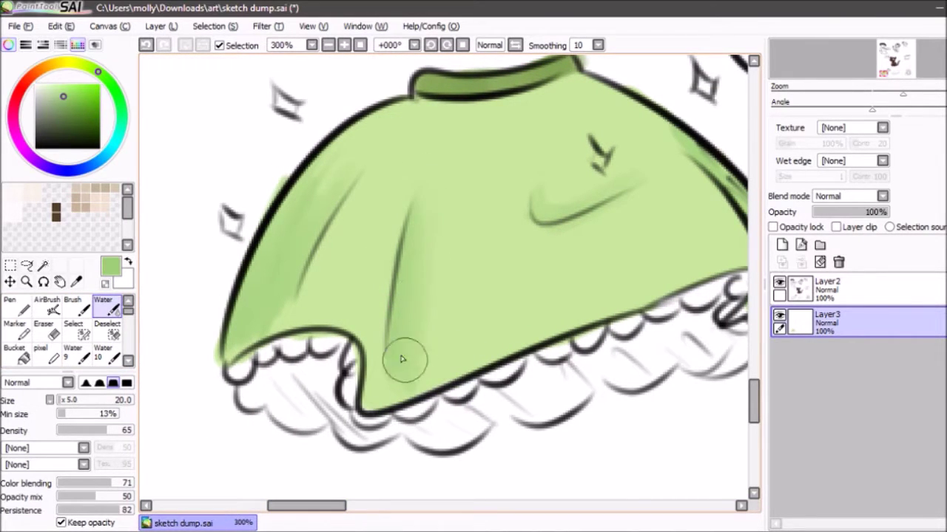
{"action": "mouse_move", "coordinate": [378, 129]}
{"action": "left_mouse_down"}
{"action": "mouse_move", "coordinate": [274, 293]}
{"action": "mouse_move", "coordinate": [257, 327]}
{"action": "left_mouse_up"}
Soften the skirt's shading by painting base green at brush size 46 on a new clipped layer, lowering its opacity and merging it down
{"action": "left_click", "coordinate": [466, 148], "text": "alt"}
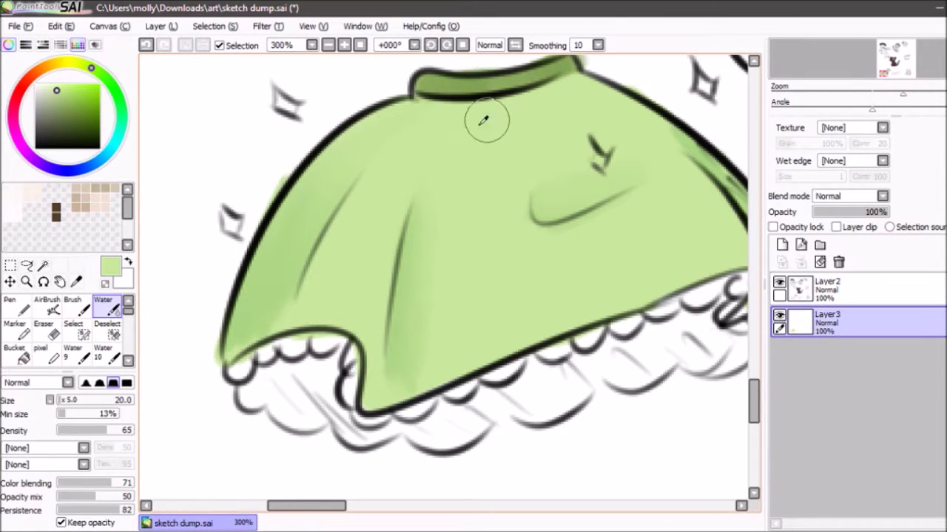
{"action": "left_click", "coordinate": [74, 306]}
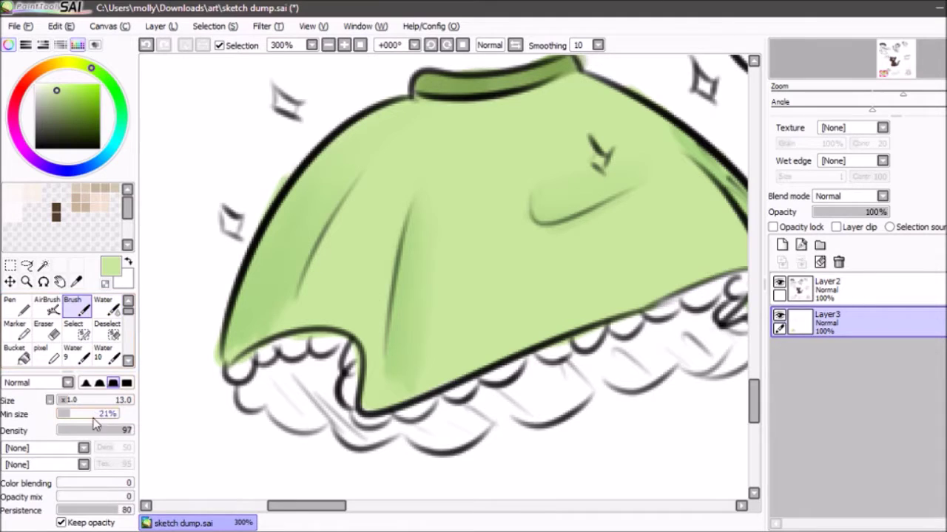
{"action": "left_click_drag", "start_coordinate": [87, 404], "coordinate": [94, 403]}
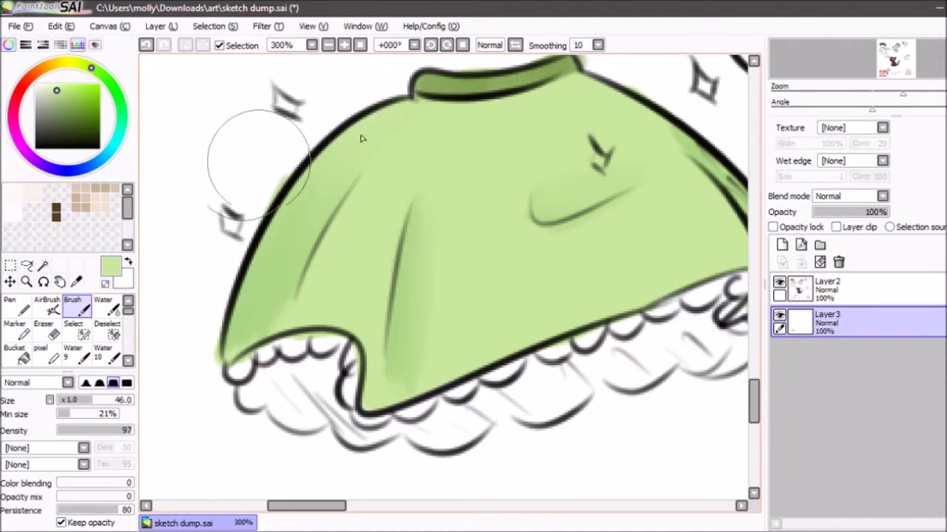
{"action": "left_click", "coordinate": [802, 245]}
{"action": "left_click", "coordinate": [836, 227]}
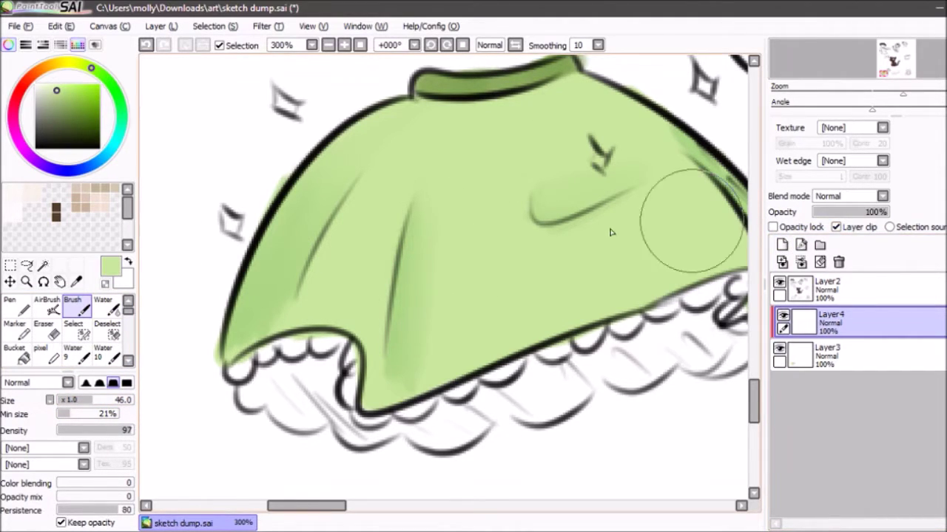
{"action": "mouse_move", "coordinate": [395, 320]}
{"action": "left_mouse_down"}
{"action": "mouse_move", "coordinate": [376, 198]}
{"action": "mouse_move", "coordinate": [244, 344]}
{"action": "left_mouse_up"}
{"action": "mouse_move", "coordinate": [631, 219]}
{"action": "left_mouse_down"}
{"action": "mouse_move", "coordinate": [644, 170]}
{"action": "mouse_move", "coordinate": [731, 199]}
{"action": "left_mouse_up"}
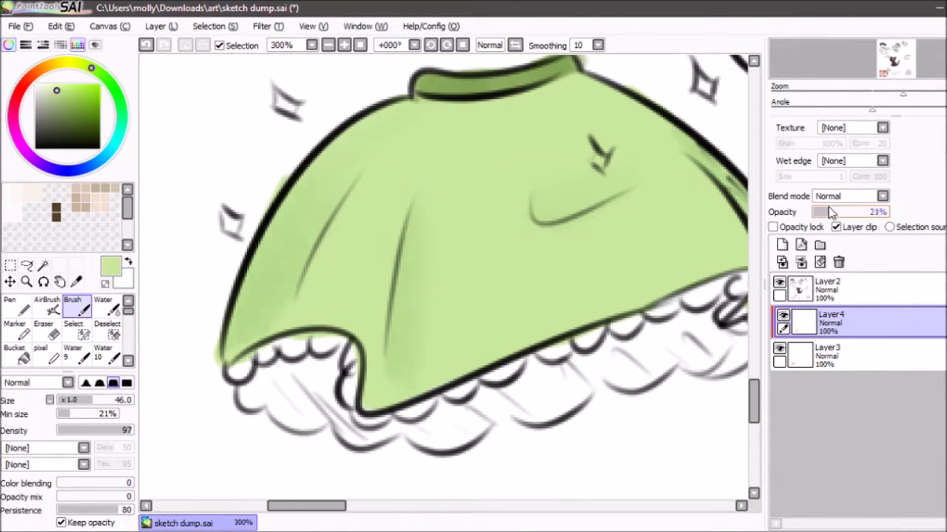
{"action": "left_click", "coordinate": [819, 261]}
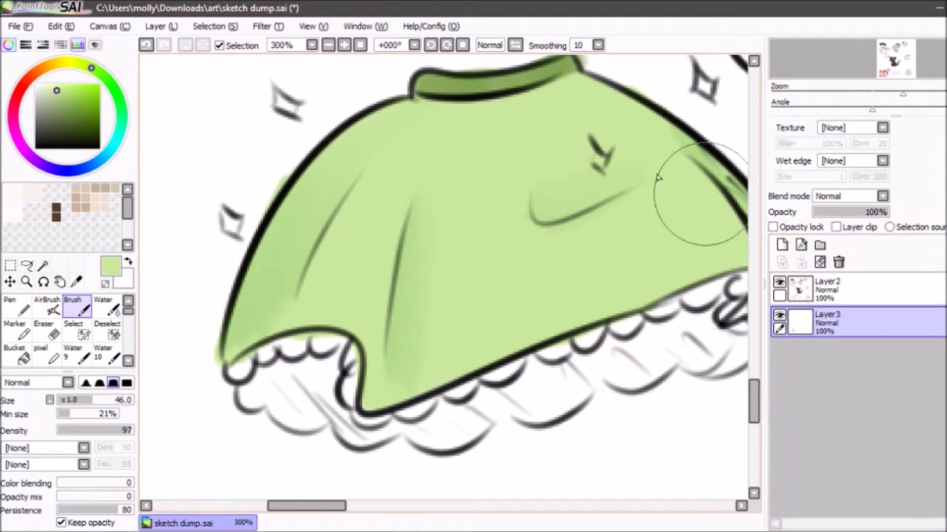
Examine the coloured skirt alongside the other drawings on the sketch page and up close
{"action": "left_click", "coordinate": [328, 45]}
{"action": "left_click", "coordinate": [328, 45]}
{"action": "left_click", "coordinate": [327, 45]}
{"action": "left_click", "coordinate": [327, 45]}
{"action": "left_click", "coordinate": [328, 45]}
{"action": "left_click", "coordinate": [328, 45]}
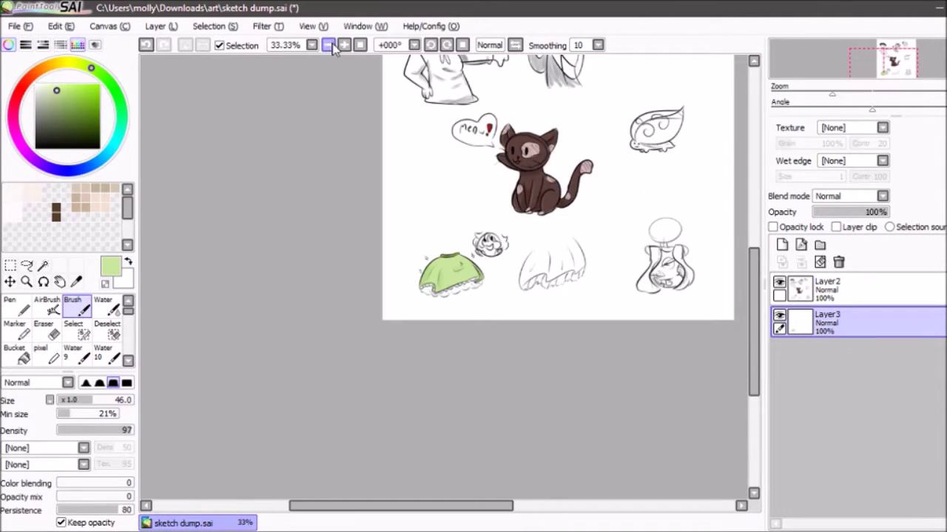
{"action": "left_click", "coordinate": [344, 45]}
{"action": "left_click", "coordinate": [344, 46]}
{"action": "left_click", "coordinate": [345, 45]}
{"action": "left_click", "coordinate": [345, 45]}
{"action": "left_click", "coordinate": [345, 45]}
{"action": "left_click", "coordinate": [345, 45]}
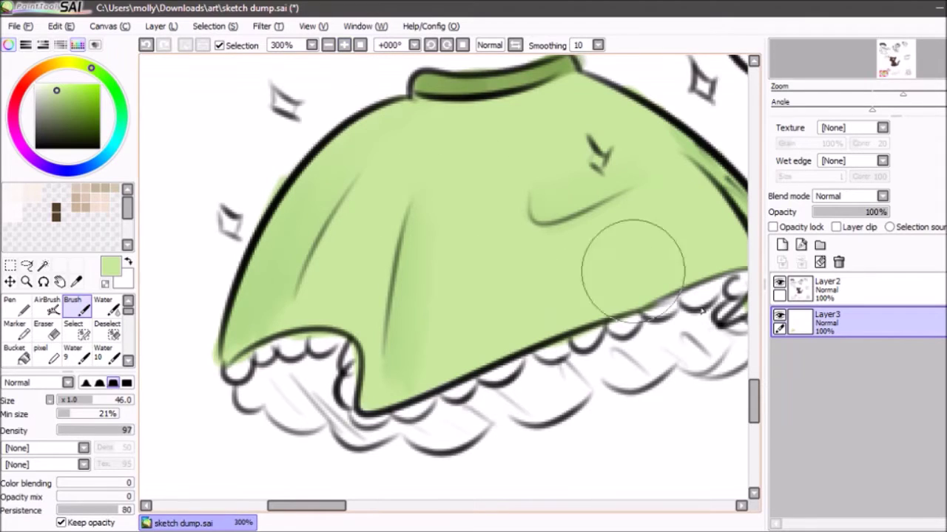
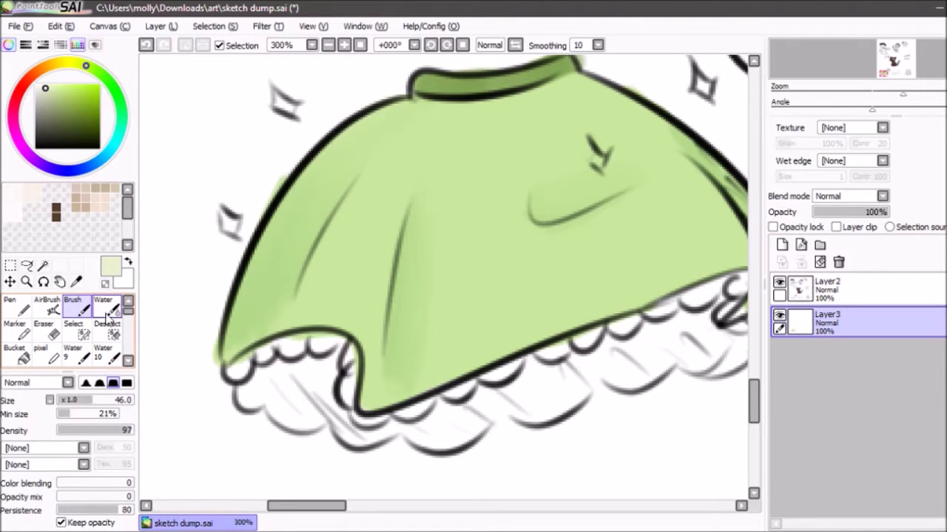
Paint a pale yellow-green highlight beside the skirt's left fold line with brush size 11
{"action": "left_click_drag", "start_coordinate": [83, 403], "coordinate": [67, 402]}
{"action": "key", "text": "ctrl+z"}
{"action": "left_click_drag", "start_coordinate": [335, 228], "coordinate": [300, 316]}
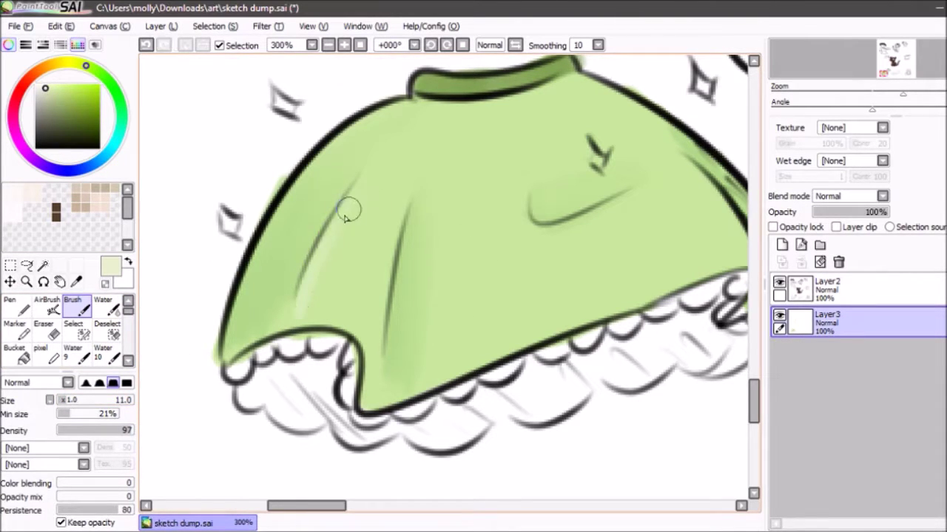
{"action": "mouse_move", "coordinate": [557, 198]}
{"action": "left_mouse_down"}
{"action": "mouse_move", "coordinate": [531, 211]}
{"action": "mouse_move", "coordinate": [570, 230]}
{"action": "left_mouse_up"}
{"action": "key", "text": "ctrl+z"}
{"action": "key", "text": "ctrl+z"}
Paint a pale highlight inside the skirt's upper-left outline
{"action": "mouse_move", "coordinate": [355, 140]}
{"action": "left_mouse_down"}
{"action": "mouse_move", "coordinate": [407, 103]}
{"action": "mouse_move", "coordinate": [265, 242]}
{"action": "left_mouse_up"}
{"action": "mouse_move", "coordinate": [420, 93]}
{"action": "left_mouse_down"}
{"action": "mouse_move", "coordinate": [478, 69]}
{"action": "mouse_move", "coordinate": [482, 81]}
{"action": "mouse_move", "coordinate": [429, 87]}
{"action": "mouse_move", "coordinate": [425, 97]}
{"action": "mouse_move", "coordinate": [460, 77]}
{"action": "left_mouse_up"}
{"action": "key", "text": "ctrl+z"}
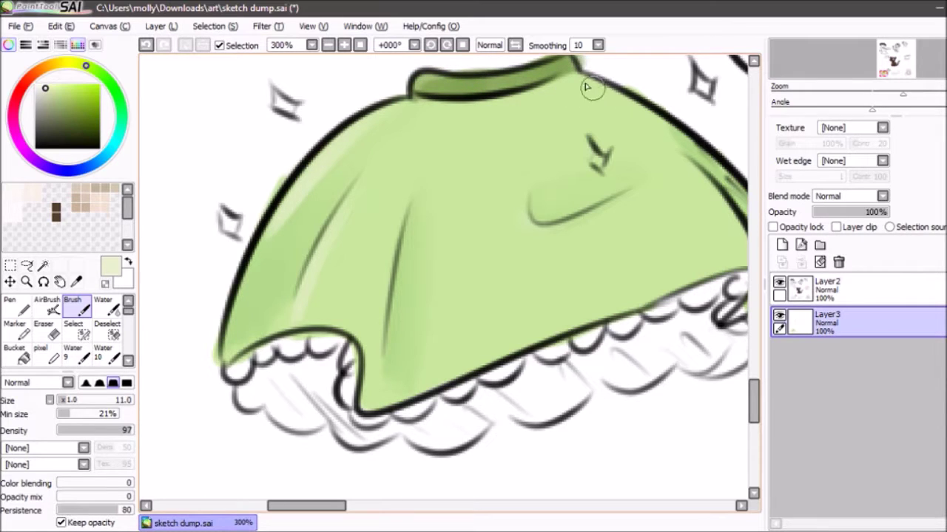
{"action": "key", "text": "ctrl+z"}
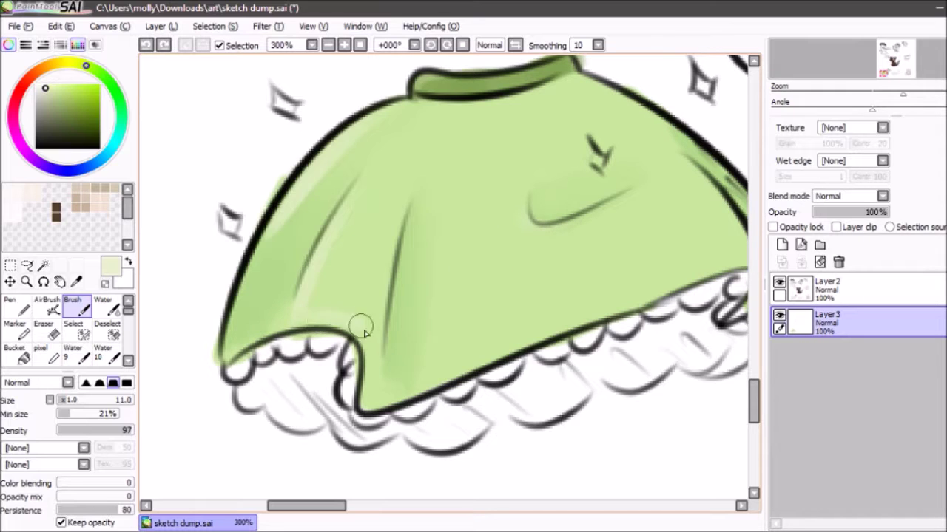
Paint pale highlights along the skirt's hem, over the left curve and near the right end
{"action": "left_click_drag", "start_coordinate": [344, 324], "coordinate": [224, 360]}
{"action": "left_click_drag", "start_coordinate": [587, 313], "coordinate": [693, 271]}
{"action": "key", "text": "ctrl+z"}
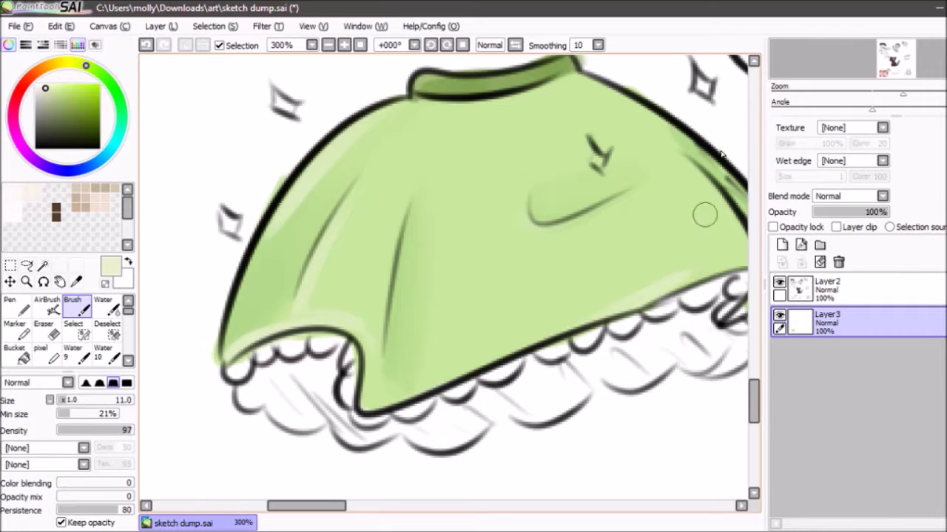
{"action": "scroll", "coordinate": [520, 163], "scroll_direction": "down", "scroll_amount": 3}
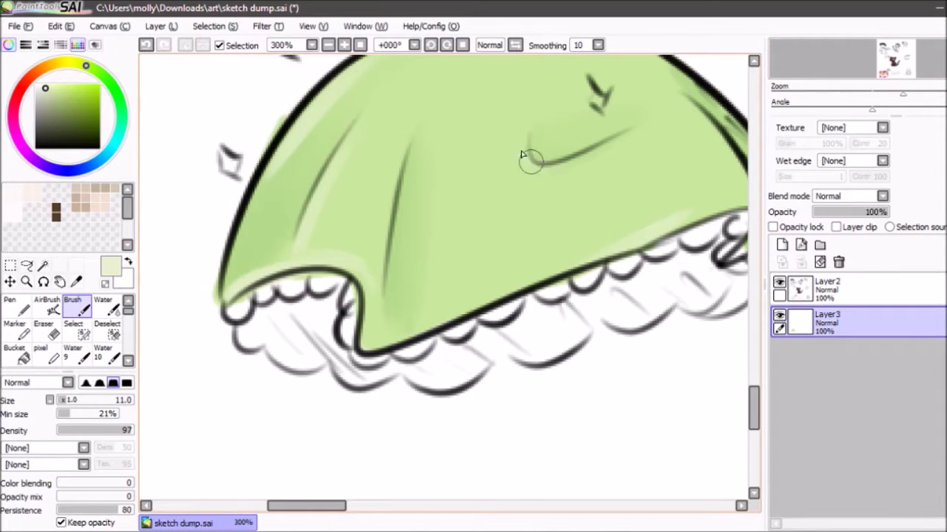
{"action": "left_click", "coordinate": [344, 46]}
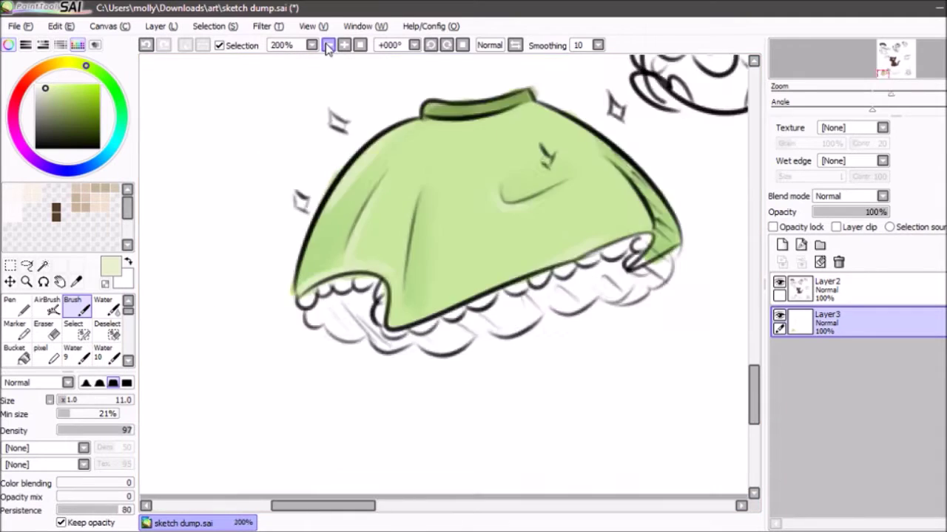
Paint the left part of the green skirt's lace trim pale grey-beige with brush size 11
{"action": "left_click", "coordinate": [343, 46]}
{"action": "left_click", "coordinate": [343, 46]}
{"action": "left_click", "coordinate": [344, 46]}
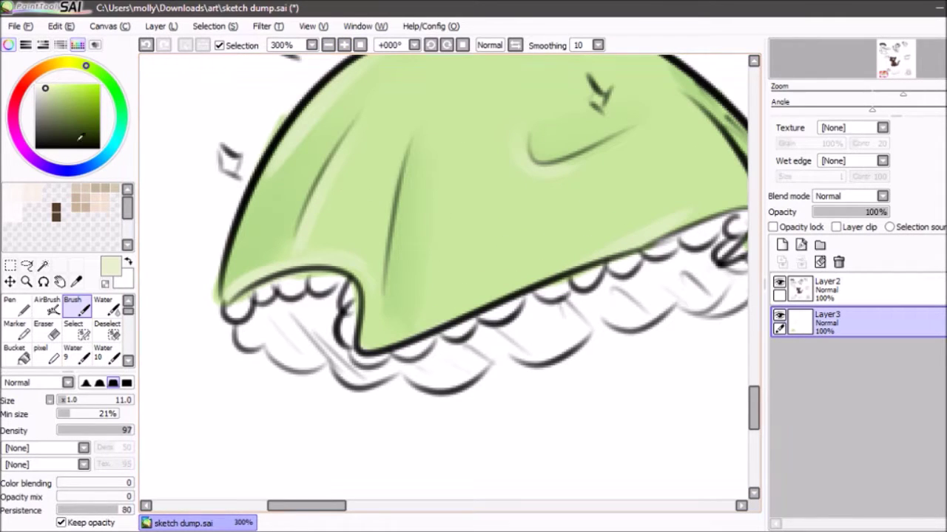
{"action": "left_click", "coordinate": [72, 64]}
{"action": "mouse_move", "coordinate": [55, 95]}
{"action": "left_mouse_down"}
{"action": "mouse_move", "coordinate": [60, 103]}
{"action": "mouse_move", "coordinate": [59, 87]}
{"action": "left_mouse_up"}
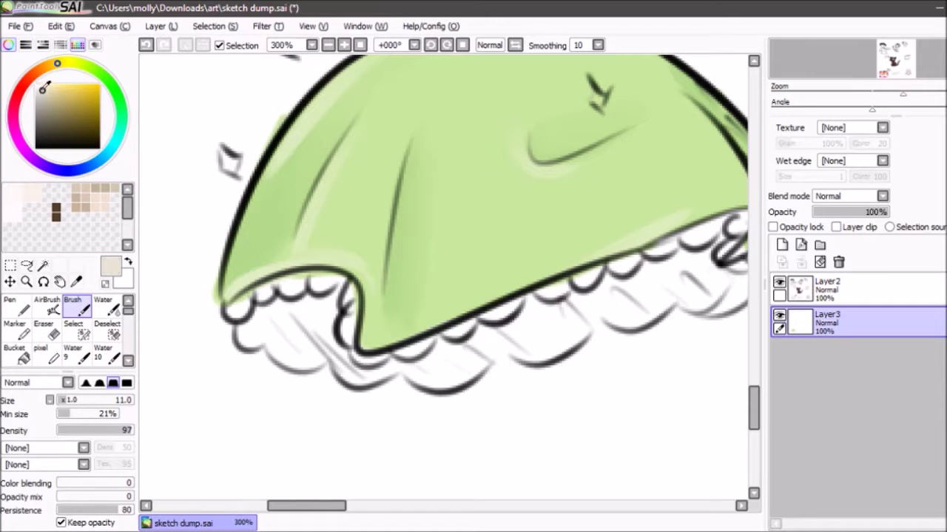
{"action": "left_click", "coordinate": [17, 305]}
{"action": "mouse_move", "coordinate": [281, 316]}
{"action": "left_mouse_down"}
{"action": "mouse_move", "coordinate": [271, 321]}
{"action": "mouse_move", "coordinate": [303, 327]}
{"action": "mouse_move", "coordinate": [285, 348]}
{"action": "mouse_move", "coordinate": [321, 314]}
{"action": "mouse_move", "coordinate": [336, 319]}
{"action": "mouse_move", "coordinate": [334, 293]}
{"action": "mouse_move", "coordinate": [278, 296]}
{"action": "mouse_move", "coordinate": [255, 344]}
{"action": "mouse_move", "coordinate": [326, 347]}
{"action": "mouse_move", "coordinate": [385, 366]}
{"action": "mouse_move", "coordinate": [439, 360]}
{"action": "mouse_move", "coordinate": [435, 371]}
{"action": "left_mouse_up"}
{"action": "left_click", "coordinate": [74, 304]}
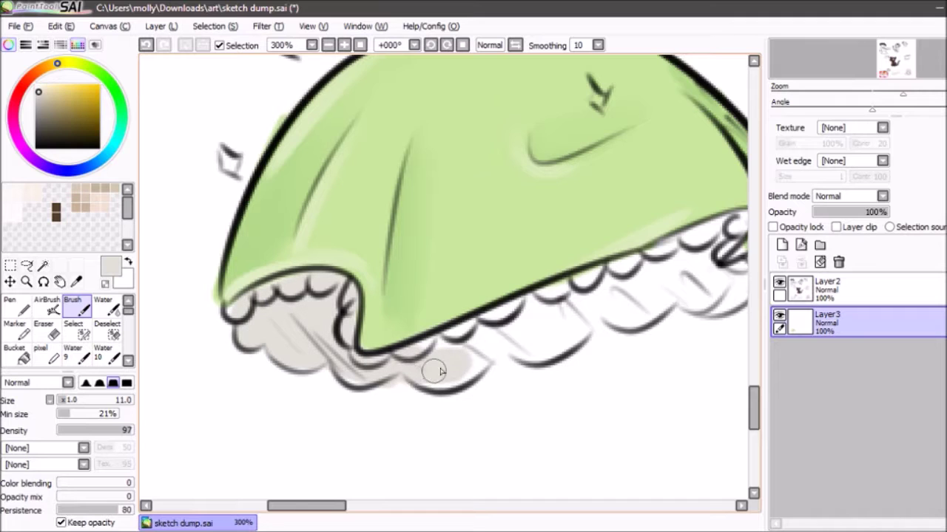
Shift the colour to a warmer pale beige and fill the green skirt's whole lace trim with it
{"action": "left_click", "coordinate": [48, 67]}
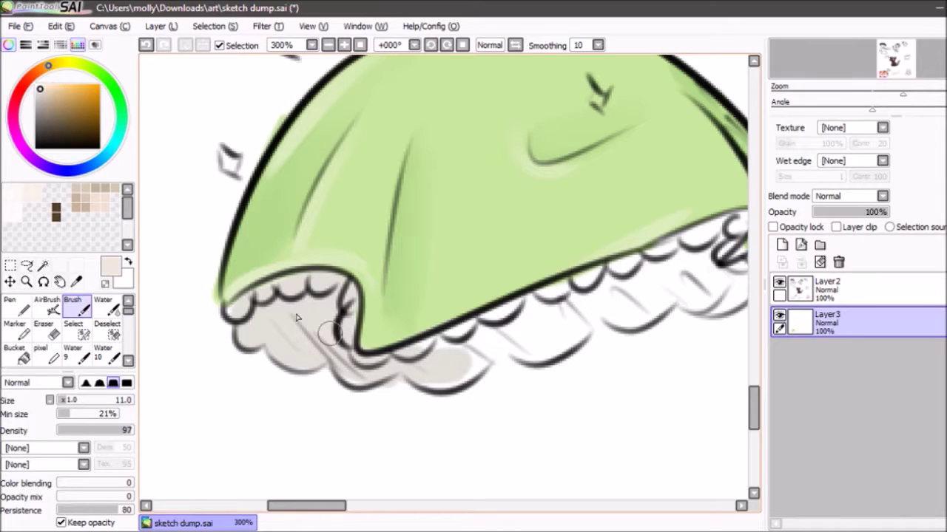
{"action": "left_click_drag", "start_coordinate": [276, 333], "coordinate": [259, 334]}
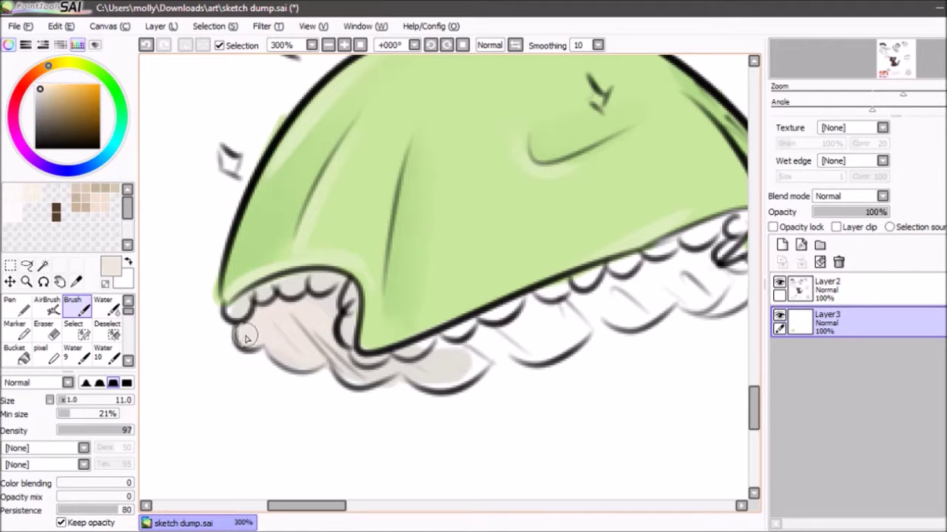
{"action": "mouse_move", "coordinate": [337, 366]}
{"action": "left_mouse_down"}
{"action": "mouse_move", "coordinate": [422, 359]}
{"action": "mouse_move", "coordinate": [464, 369]}
{"action": "left_mouse_up"}
{"action": "mouse_move", "coordinate": [454, 337]}
{"action": "left_mouse_down"}
{"action": "mouse_move", "coordinate": [494, 347]}
{"action": "mouse_move", "coordinate": [581, 337]}
{"action": "mouse_move", "coordinate": [608, 312]}
{"action": "mouse_move", "coordinate": [629, 319]}
{"action": "mouse_move", "coordinate": [660, 272]}
{"action": "mouse_move", "coordinate": [653, 253]}
{"action": "mouse_move", "coordinate": [515, 308]}
{"action": "left_mouse_up"}
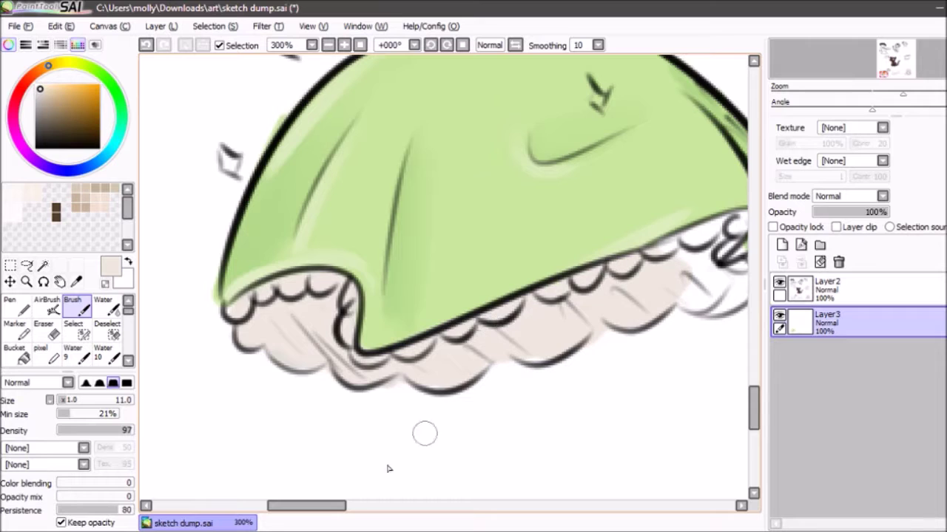
{"action": "left_click_drag", "start_coordinate": [306, 506], "coordinate": [350, 506]}
{"action": "mouse_move", "coordinate": [327, 288]}
{"action": "left_mouse_down"}
{"action": "mouse_move", "coordinate": [369, 300]}
{"action": "mouse_move", "coordinate": [420, 288]}
{"action": "mouse_move", "coordinate": [445, 250]}
{"action": "mouse_move", "coordinate": [416, 273]}
{"action": "mouse_move", "coordinate": [366, 280]}
{"action": "mouse_move", "coordinate": [415, 237]}
{"action": "mouse_move", "coordinate": [419, 221]}
{"action": "mouse_move", "coordinate": [325, 259]}
{"action": "left_mouse_up"}
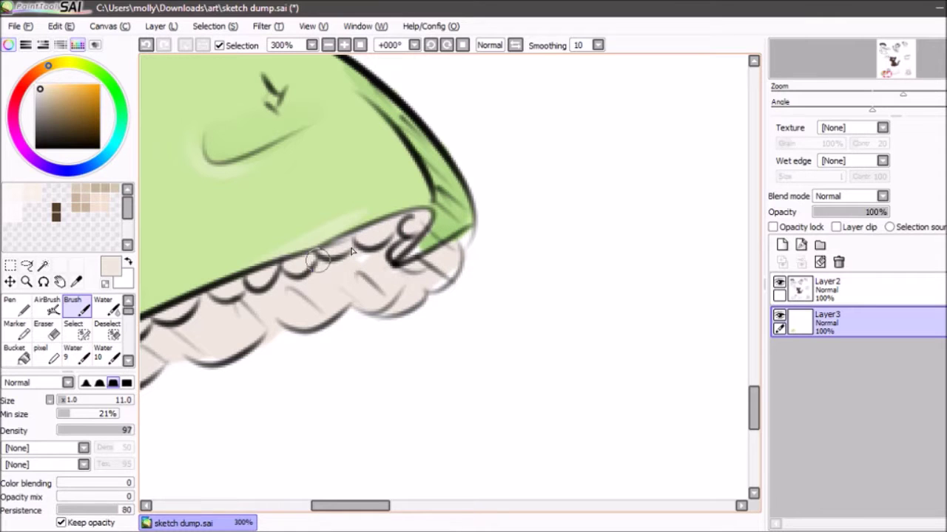
Lock the layer's opacity and shade the ruffle below the lace scallops in a darker beige along the entire hem
{"action": "left_click_drag", "start_coordinate": [349, 506], "coordinate": [303, 506]}
{"action": "left_click", "coordinate": [773, 227]}
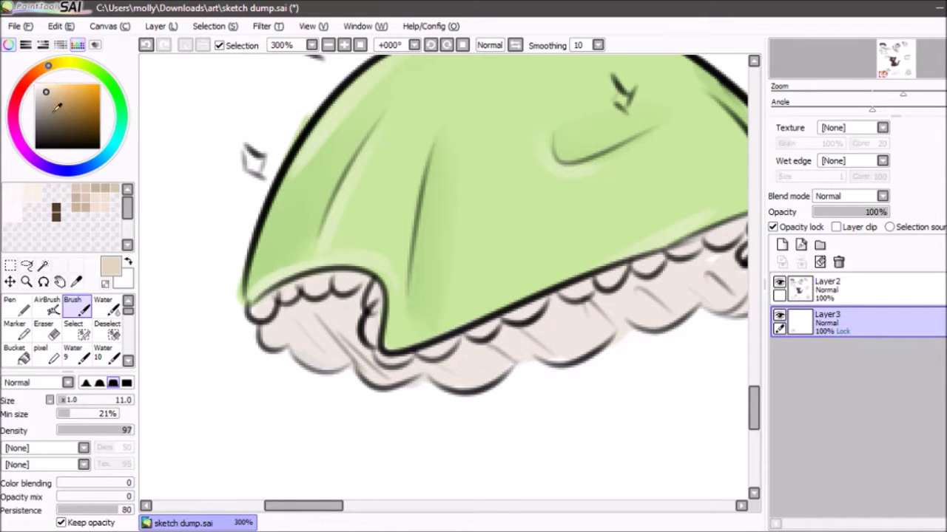
{"action": "mouse_move", "coordinate": [285, 344]}
{"action": "left_mouse_down"}
{"action": "mouse_move", "coordinate": [311, 350]}
{"action": "mouse_move", "coordinate": [310, 330]}
{"action": "mouse_move", "coordinate": [292, 321]}
{"action": "mouse_move", "coordinate": [345, 311]}
{"action": "mouse_move", "coordinate": [354, 358]}
{"action": "mouse_move", "coordinate": [326, 332]}
{"action": "mouse_move", "coordinate": [389, 381]}
{"action": "mouse_move", "coordinate": [476, 386]}
{"action": "mouse_move", "coordinate": [503, 366]}
{"action": "mouse_move", "coordinate": [463, 370]}
{"action": "mouse_move", "coordinate": [471, 364]}
{"action": "mouse_move", "coordinate": [641, 322]}
{"action": "mouse_move", "coordinate": [557, 329]}
{"action": "left_mouse_up"}
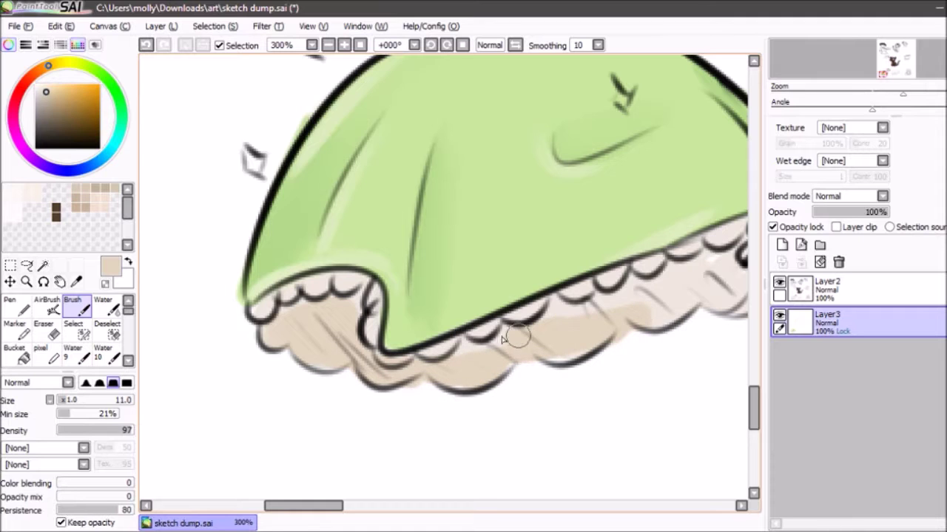
{"action": "mouse_move", "coordinate": [333, 506]}
{"action": "left_mouse_down"}
{"action": "mouse_move", "coordinate": [337, 515]}
{"action": "mouse_move", "coordinate": [381, 515]}
{"action": "left_mouse_up"}
{"action": "mouse_move", "coordinate": [425, 300]}
{"action": "left_mouse_down"}
{"action": "mouse_move", "coordinate": [434, 275]}
{"action": "mouse_move", "coordinate": [481, 259]}
{"action": "mouse_move", "coordinate": [427, 276]}
{"action": "mouse_move", "coordinate": [377, 265]}
{"action": "mouse_move", "coordinate": [301, 295]}
{"action": "mouse_move", "coordinate": [209, 313]}
{"action": "left_mouse_up"}
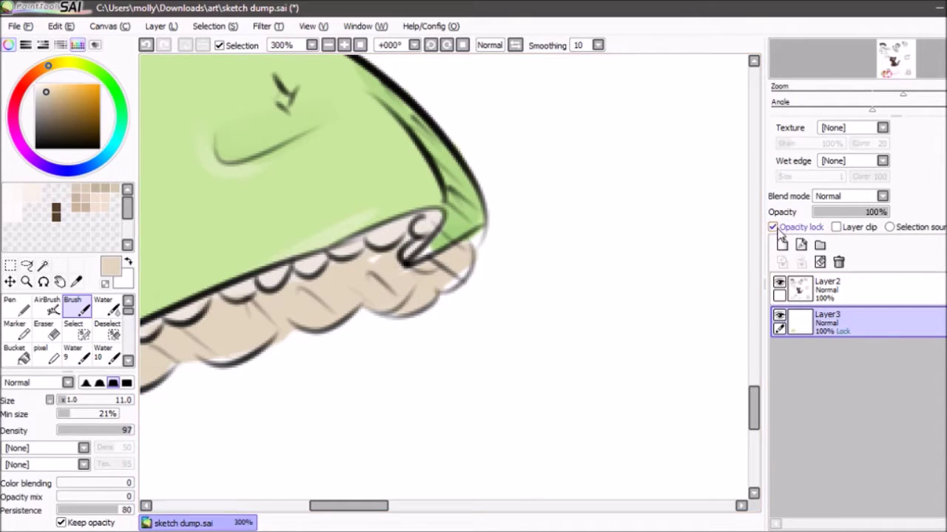
Unlock the layer's opacity and touch up the green fold and beige ruffle at the skirt's right end with sampled colours
{"action": "left_click", "coordinate": [796, 230]}
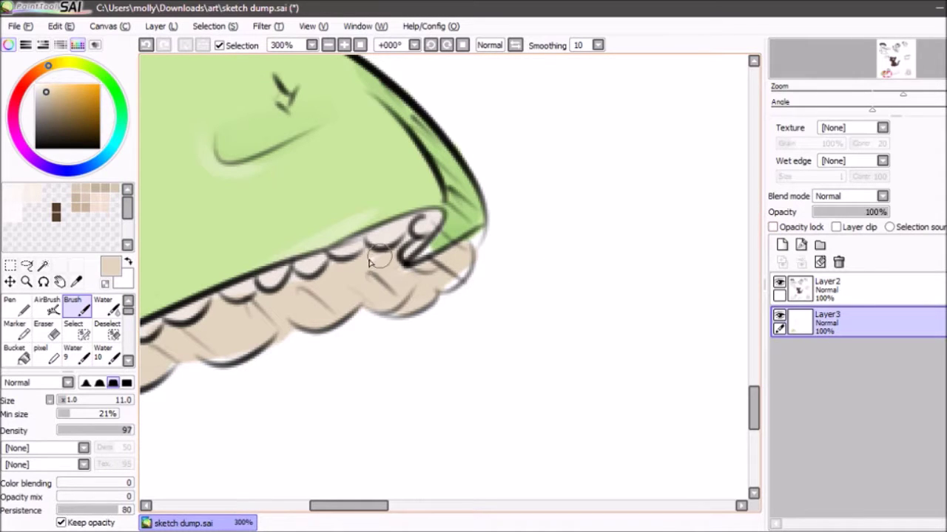
{"action": "left_click", "coordinate": [451, 228], "text": "alt"}
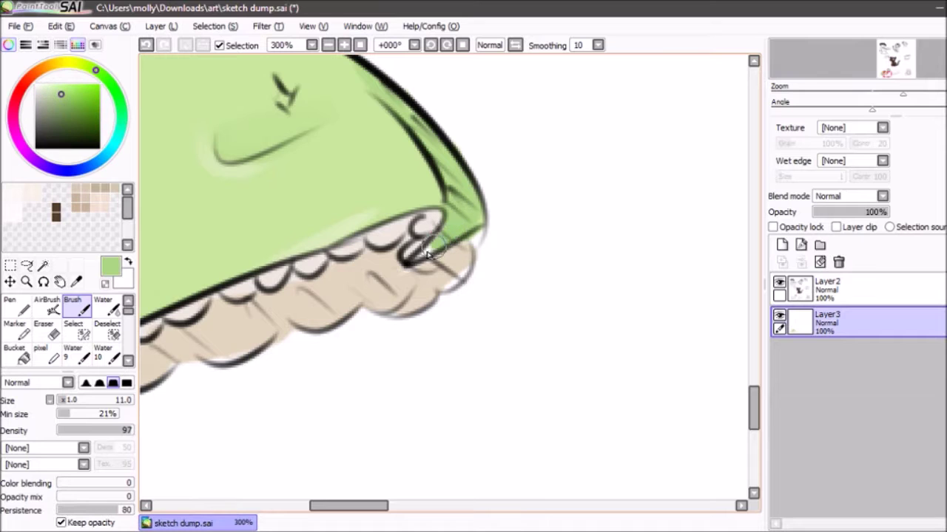
{"action": "left_click", "coordinate": [457, 258], "text": "alt"}
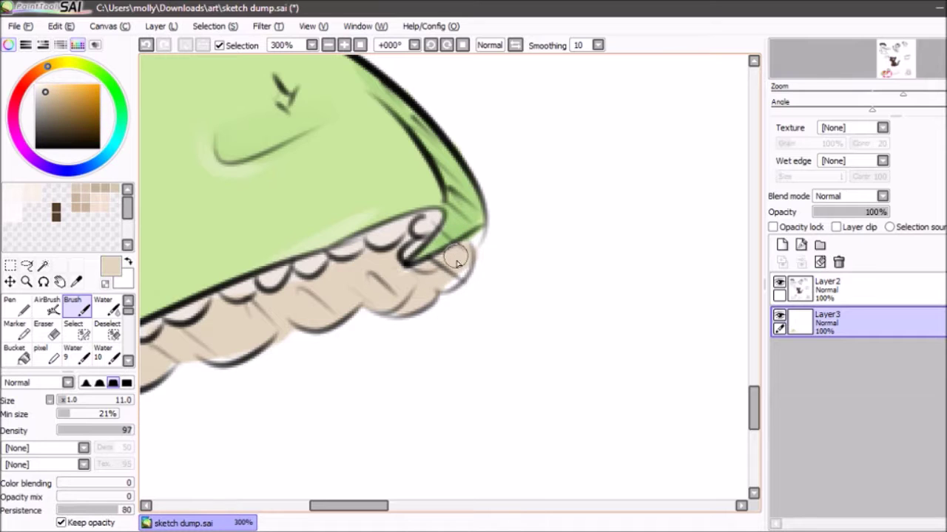
Fill the hair of the smiling character head above the green skirt with dark brown
{"action": "left_click", "coordinate": [360, 45]}
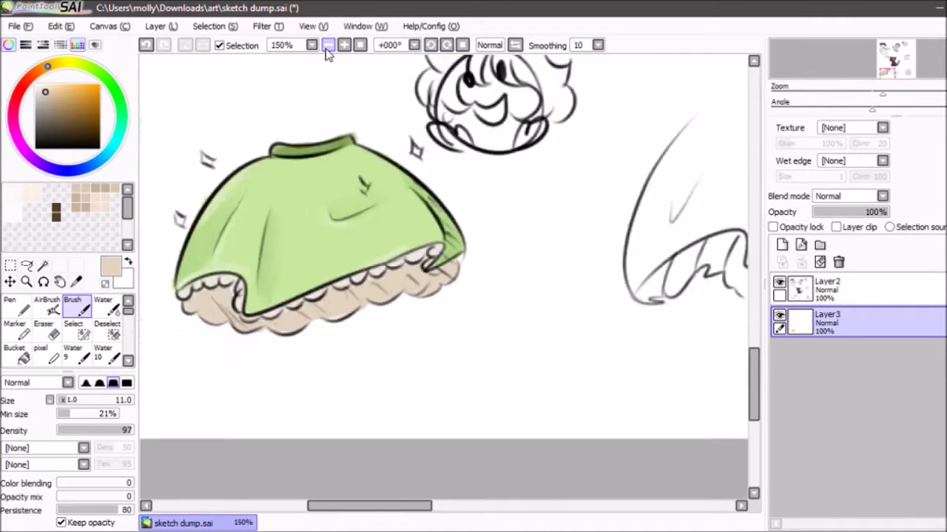
{"action": "left_click", "coordinate": [328, 45]}
{"action": "left_click", "coordinate": [343, 46]}
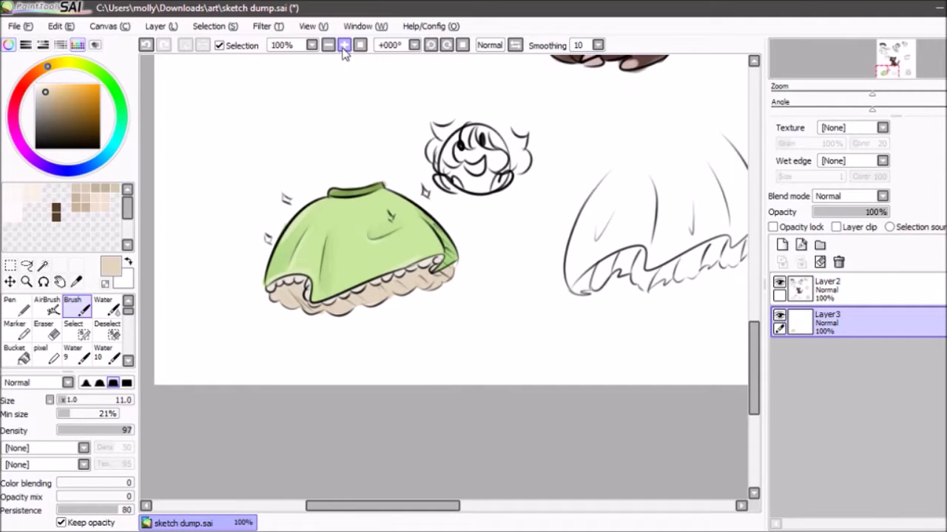
{"action": "left_click_drag", "start_coordinate": [891, 56], "coordinate": [847, 60]}
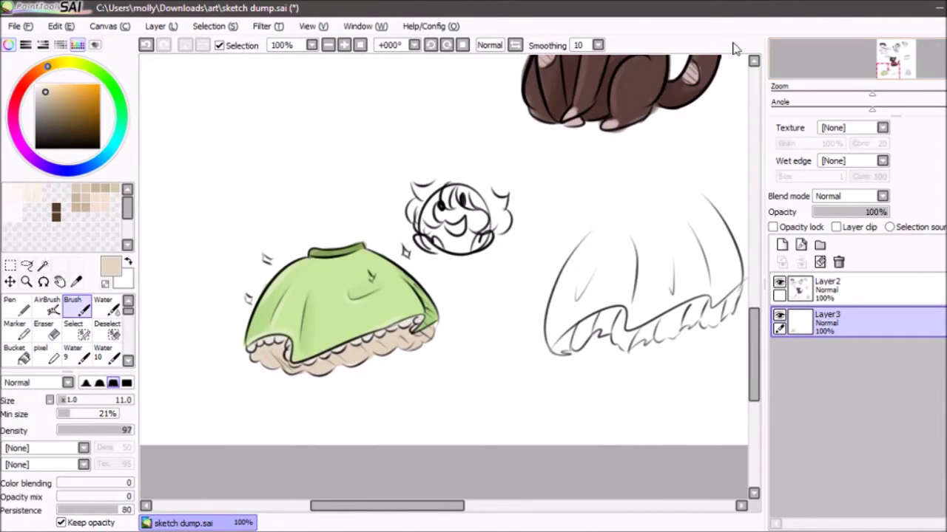
{"action": "left_click", "coordinate": [344, 45]}
{"action": "left_click", "coordinate": [344, 45]}
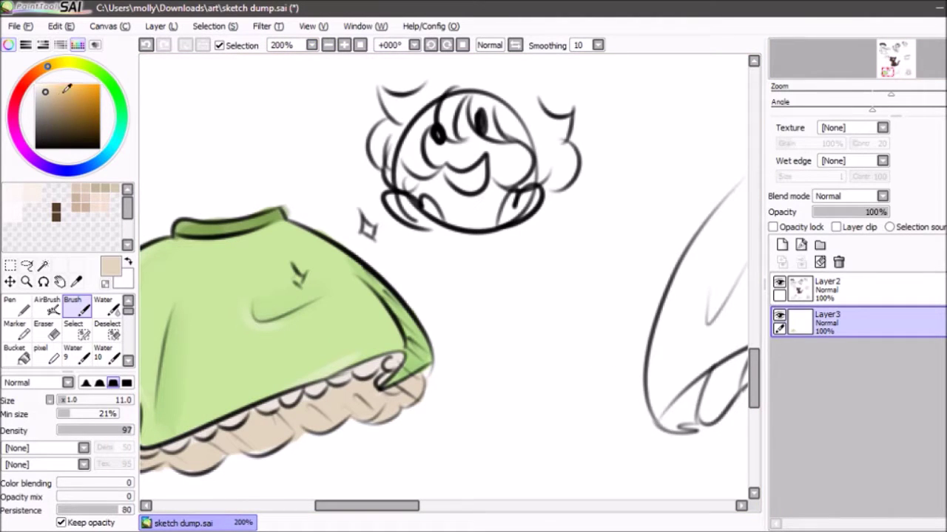
{"action": "left_click", "coordinate": [62, 132]}
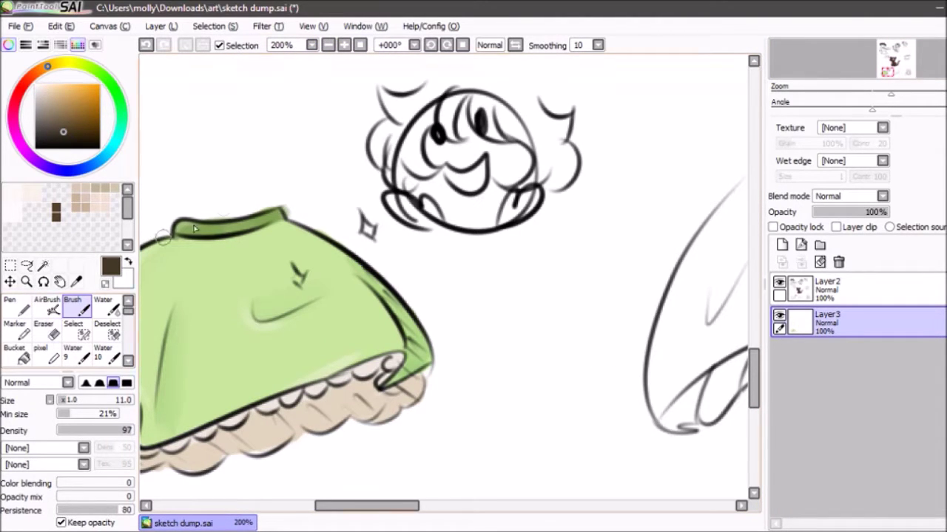
{"action": "mouse_move", "coordinate": [424, 98]}
{"action": "left_mouse_down"}
{"action": "mouse_move", "coordinate": [408, 148]}
{"action": "mouse_move", "coordinate": [417, 170]}
{"action": "mouse_move", "coordinate": [427, 167]}
{"action": "mouse_move", "coordinate": [379, 148]}
{"action": "mouse_move", "coordinate": [390, 170]}
{"action": "mouse_move", "coordinate": [395, 101]}
{"action": "mouse_move", "coordinate": [426, 97]}
{"action": "mouse_move", "coordinate": [387, 101]}
{"action": "mouse_move", "coordinate": [464, 82]}
{"action": "mouse_move", "coordinate": [491, 96]}
{"action": "mouse_move", "coordinate": [507, 91]}
{"action": "mouse_move", "coordinate": [526, 111]}
{"action": "mouse_move", "coordinate": [567, 126]}
{"action": "left_mouse_up"}
{"action": "key", "text": "ctrl+z"}
{"action": "mouse_move", "coordinate": [419, 87]}
{"action": "left_mouse_down"}
{"action": "mouse_move", "coordinate": [532, 112]}
{"action": "mouse_move", "coordinate": [510, 102]}
{"action": "mouse_move", "coordinate": [527, 103]}
{"action": "mouse_move", "coordinate": [556, 130]}
{"action": "mouse_move", "coordinate": [545, 117]}
{"action": "mouse_move", "coordinate": [570, 120]}
{"action": "mouse_move", "coordinate": [556, 154]}
{"action": "mouse_move", "coordinate": [557, 139]}
{"action": "mouse_move", "coordinate": [571, 158]}
{"action": "mouse_move", "coordinate": [554, 181]}
{"action": "mouse_move", "coordinate": [542, 175]}
{"action": "mouse_move", "coordinate": [522, 128]}
{"action": "mouse_move", "coordinate": [492, 123]}
{"action": "mouse_move", "coordinate": [469, 85]}
{"action": "mouse_move", "coordinate": [518, 103]}
{"action": "mouse_move", "coordinate": [469, 90]}
{"action": "mouse_move", "coordinate": [446, 112]}
{"action": "mouse_move", "coordinate": [450, 134]}
{"action": "mouse_move", "coordinate": [444, 81]}
{"action": "mouse_move", "coordinate": [409, 104]}
{"action": "mouse_move", "coordinate": [385, 94]}
{"action": "mouse_move", "coordinate": [402, 112]}
{"action": "mouse_move", "coordinate": [387, 138]}
{"action": "mouse_move", "coordinate": [379, 136]}
{"action": "mouse_move", "coordinate": [390, 172]}
{"action": "mouse_move", "coordinate": [401, 147]}
{"action": "mouse_move", "coordinate": [423, 164]}
{"action": "mouse_move", "coordinate": [414, 138]}
{"action": "left_mouse_up"}
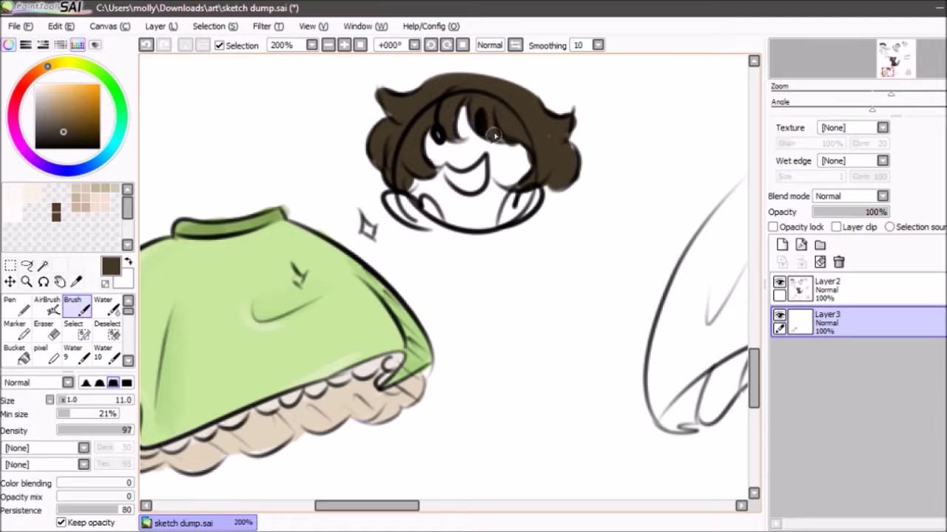
Add a new layer beneath the existing colour layer and fill the character's face and the shape beside the chin with tan
{"action": "left_click", "coordinate": [782, 245]}
{"action": "left_click_drag", "start_coordinate": [824, 322], "coordinate": [836, 365]}
{"action": "left_click_drag", "start_coordinate": [48, 68], "coordinate": [38, 72]}
{"action": "left_click_drag", "start_coordinate": [68, 113], "coordinate": [47, 93]}
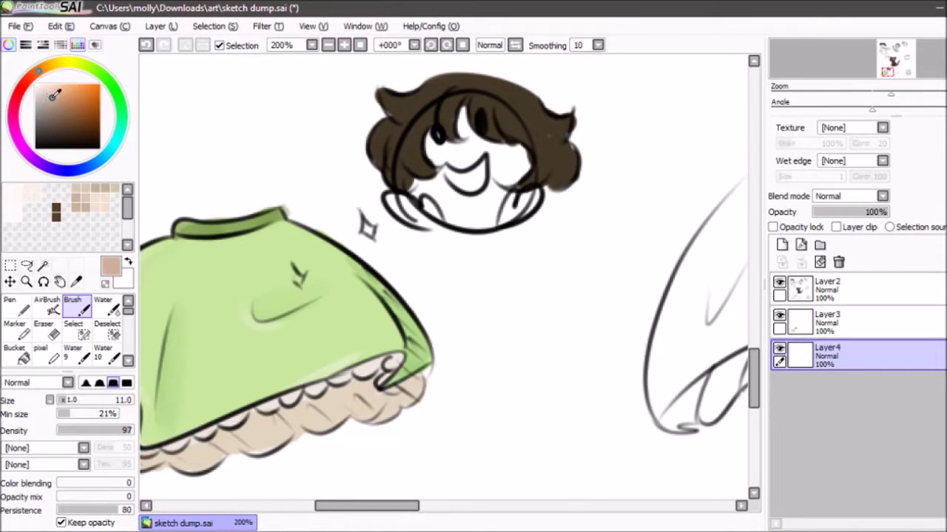
{"action": "mouse_move", "coordinate": [462, 132]}
{"action": "left_mouse_down"}
{"action": "mouse_move", "coordinate": [455, 167]}
{"action": "mouse_move", "coordinate": [488, 159]}
{"action": "mouse_move", "coordinate": [477, 140]}
{"action": "mouse_move", "coordinate": [421, 214]}
{"action": "mouse_move", "coordinate": [473, 225]}
{"action": "mouse_move", "coordinate": [515, 220]}
{"action": "mouse_move", "coordinate": [515, 144]}
{"action": "left_mouse_up"}
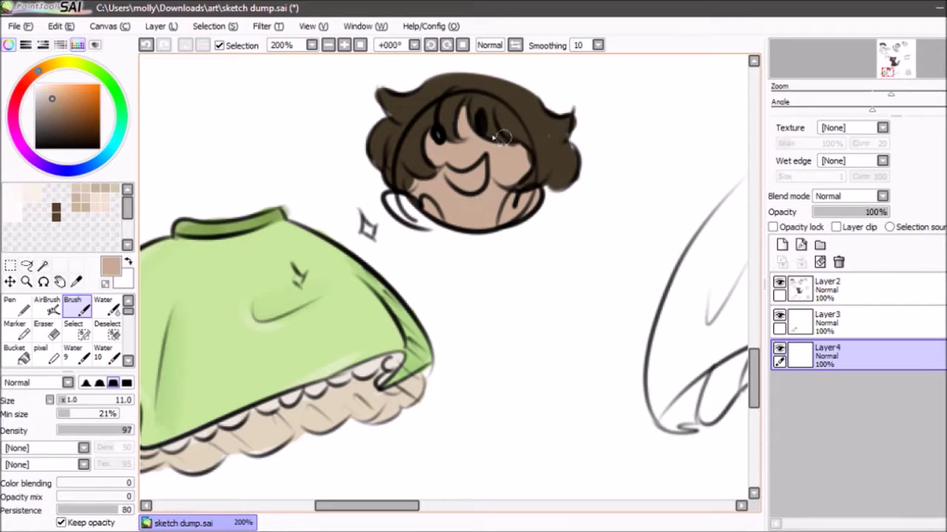
{"action": "left_click_drag", "start_coordinate": [411, 214], "coordinate": [396, 204]}
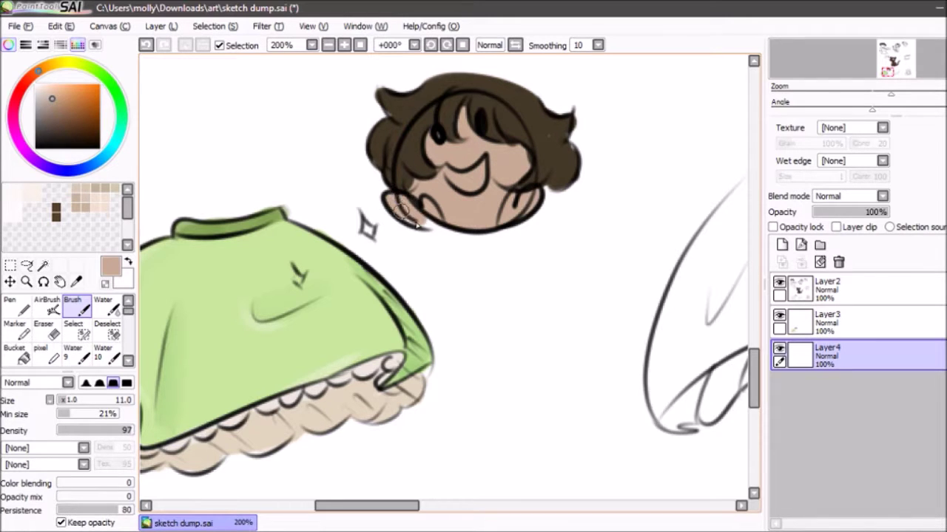
Merge the line art and colour layers into one, and add a new layer beneath it for the uncoloured skirt
{"action": "left_click_drag", "start_coordinate": [903, 50], "coordinate": [912, 71]}
{"action": "left_click", "coordinate": [799, 292]}
{"action": "left_click", "coordinate": [803, 323]}
{"action": "left_click", "coordinate": [801, 261]}
{"action": "left_click", "coordinate": [806, 287]}
{"action": "left_click", "coordinate": [801, 262]}
{"action": "left_click", "coordinate": [782, 245]}
{"action": "left_click_drag", "start_coordinate": [799, 291], "coordinate": [797, 327]}
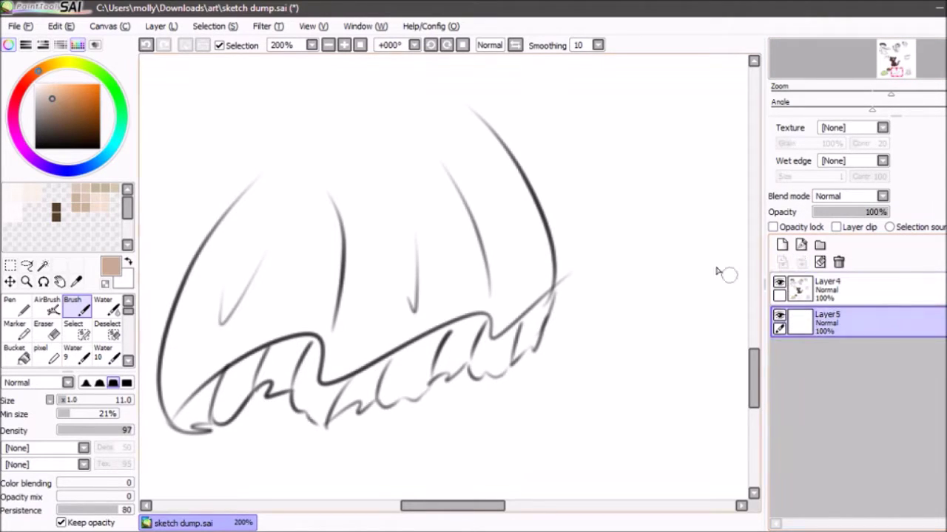
Fill the second skirt above its ruffle with pale yellow at brush size 42, and choose a light orange
{"action": "left_click_drag", "start_coordinate": [52, 77], "coordinate": [65, 67]}
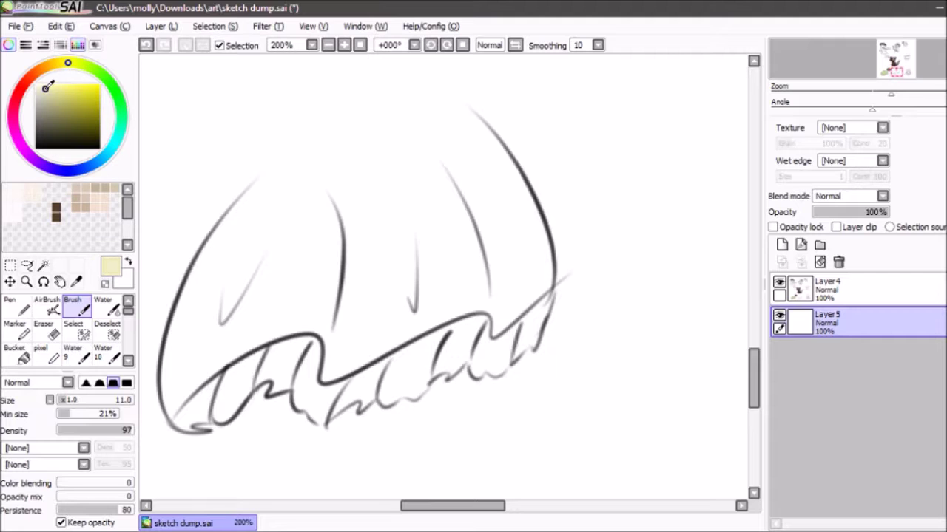
{"action": "left_click_drag", "start_coordinate": [83, 402], "coordinate": [90, 400]}
{"action": "mouse_move", "coordinate": [243, 238]}
{"action": "left_mouse_down"}
{"action": "mouse_move", "coordinate": [307, 207]}
{"action": "mouse_move", "coordinate": [260, 228]}
{"action": "mouse_move", "coordinate": [249, 213]}
{"action": "mouse_move", "coordinate": [192, 311]}
{"action": "left_mouse_up"}
{"action": "key", "text": "ctrl+z"}
{"action": "left_click_drag", "start_coordinate": [63, 68], "coordinate": [69, 68]}
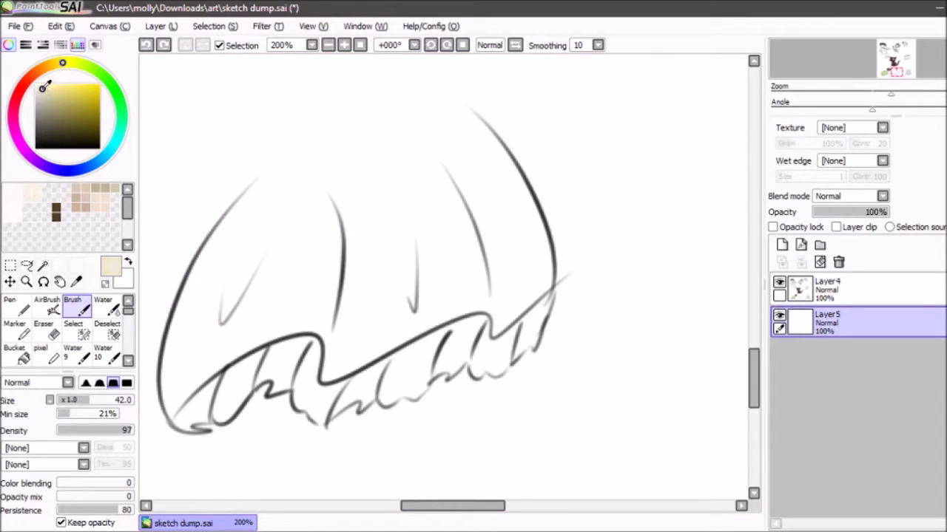
{"action": "mouse_move", "coordinate": [318, 179]}
{"action": "left_mouse_down"}
{"action": "mouse_move", "coordinate": [281, 226]}
{"action": "mouse_move", "coordinate": [233, 232]}
{"action": "mouse_move", "coordinate": [201, 338]}
{"action": "left_mouse_up"}
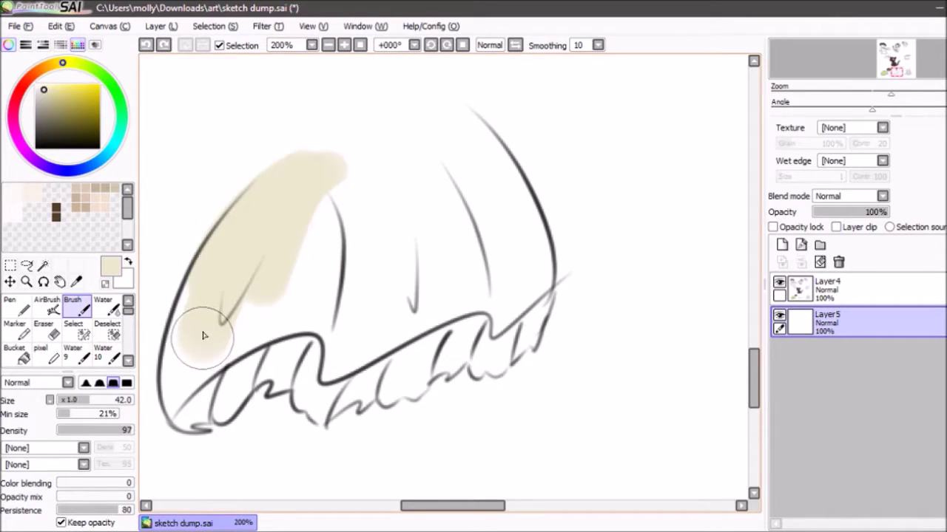
{"action": "key", "text": "ctrl+z"}
{"action": "mouse_move", "coordinate": [318, 148]}
{"action": "left_mouse_down"}
{"action": "mouse_move", "coordinate": [255, 262]}
{"action": "mouse_move", "coordinate": [213, 283]}
{"action": "mouse_move", "coordinate": [263, 207]}
{"action": "mouse_move", "coordinate": [187, 367]}
{"action": "mouse_move", "coordinate": [219, 281]}
{"action": "mouse_move", "coordinate": [172, 400]}
{"action": "mouse_move", "coordinate": [285, 305]}
{"action": "mouse_move", "coordinate": [269, 306]}
{"action": "mouse_move", "coordinate": [235, 337]}
{"action": "mouse_move", "coordinate": [336, 321]}
{"action": "mouse_move", "coordinate": [375, 346]}
{"action": "mouse_move", "coordinate": [341, 356]}
{"action": "mouse_move", "coordinate": [375, 327]}
{"action": "mouse_move", "coordinate": [517, 291]}
{"action": "mouse_move", "coordinate": [516, 241]}
{"action": "mouse_move", "coordinate": [532, 282]}
{"action": "mouse_move", "coordinate": [486, 171]}
{"action": "mouse_move", "coordinate": [470, 147]}
{"action": "mouse_move", "coordinate": [446, 137]}
{"action": "mouse_move", "coordinate": [368, 151]}
{"action": "mouse_move", "coordinate": [271, 279]}
{"action": "mouse_move", "coordinate": [435, 212]}
{"action": "mouse_move", "coordinate": [453, 259]}
{"action": "mouse_move", "coordinate": [412, 280]}
{"action": "mouse_move", "coordinate": [414, 245]}
{"action": "left_mouse_up"}
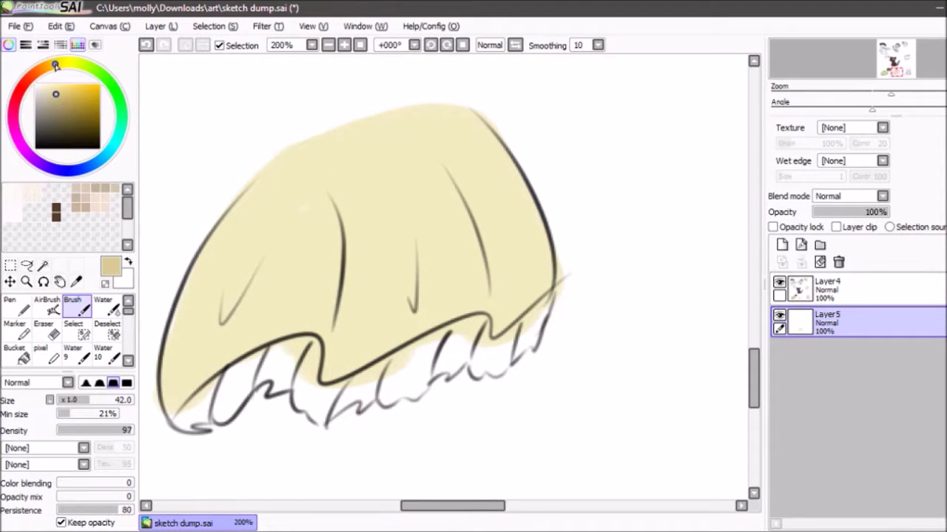
{"action": "left_click_drag", "start_coordinate": [52, 66], "coordinate": [45, 68]}
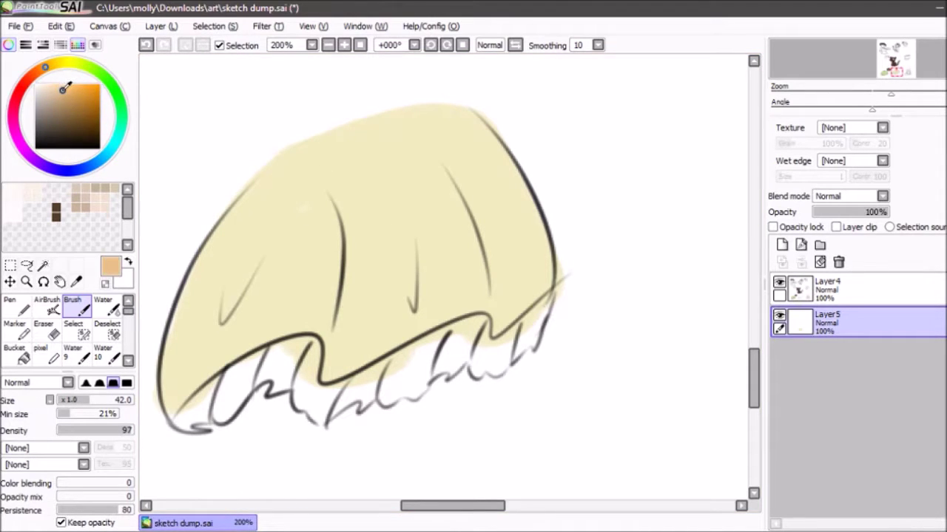
{"action": "left_click", "coordinate": [69, 400]}
{"action": "left_click_drag", "start_coordinate": [360, 235], "coordinate": [375, 310]}
{"action": "left_click_drag", "start_coordinate": [363, 253], "coordinate": [358, 324]}
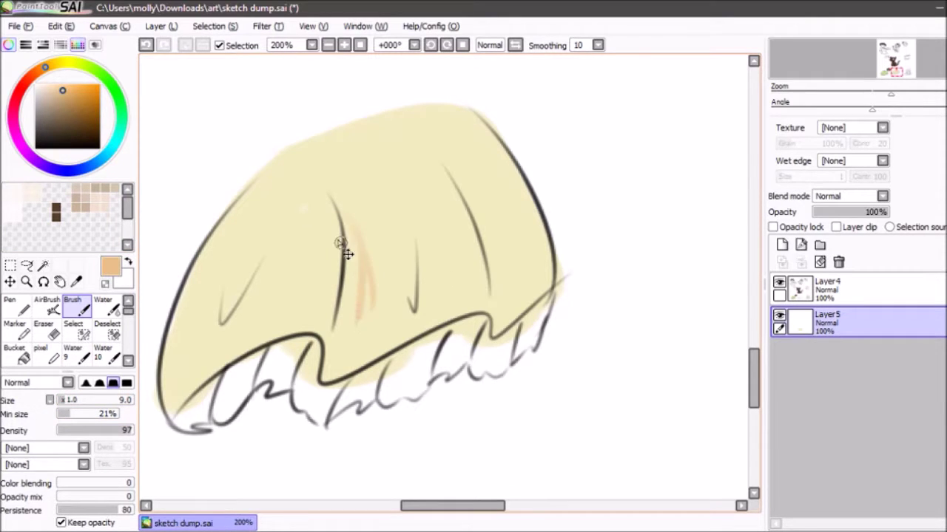
{"action": "key", "text": "ctrl+z"}
{"action": "key", "text": "ctrl+z"}
Paint light orange shadows beside the second skirt's central, right and small left folds with brush size 20
{"action": "left_click_drag", "start_coordinate": [71, 400], "coordinate": [73, 401]}
{"action": "mouse_move", "coordinate": [337, 196]}
{"action": "left_mouse_down"}
{"action": "mouse_move", "coordinate": [354, 265]}
{"action": "mouse_move", "coordinate": [353, 231]}
{"action": "mouse_move", "coordinate": [338, 326]}
{"action": "left_mouse_up"}
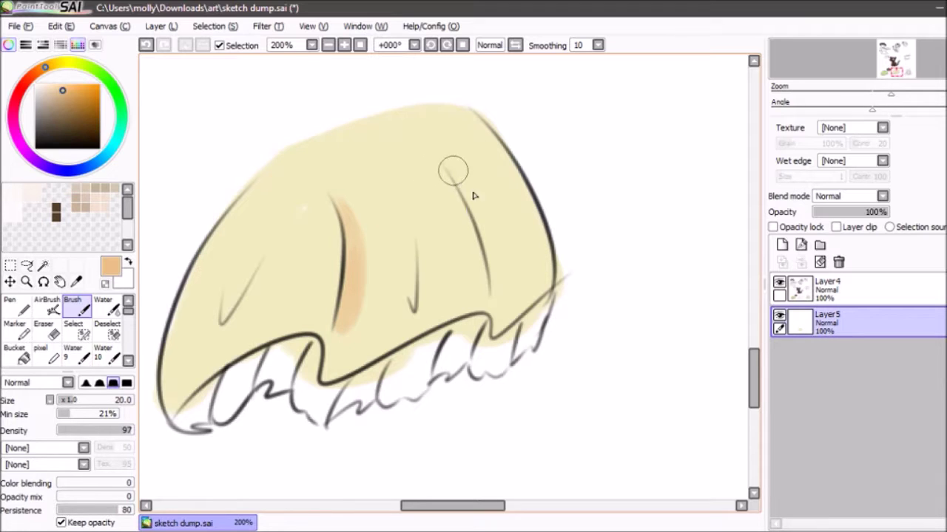
{"action": "left_click_drag", "start_coordinate": [460, 186], "coordinate": [539, 260]}
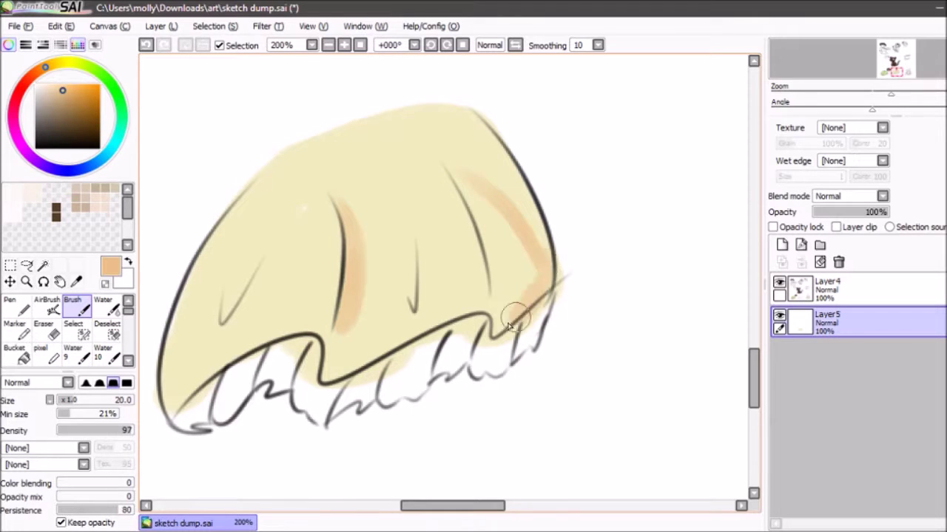
{"action": "mouse_move", "coordinate": [506, 291]}
{"action": "left_mouse_down"}
{"action": "mouse_move", "coordinate": [495, 247]}
{"action": "mouse_move", "coordinate": [467, 182]}
{"action": "mouse_move", "coordinate": [513, 278]}
{"action": "mouse_move", "coordinate": [524, 280]}
{"action": "mouse_move", "coordinate": [525, 257]}
{"action": "left_mouse_up"}
{"action": "mouse_move", "coordinate": [494, 216]}
{"action": "left_mouse_down"}
{"action": "mouse_move", "coordinate": [473, 190]}
{"action": "mouse_move", "coordinate": [523, 241]}
{"action": "left_mouse_up"}
{"action": "mouse_move", "coordinate": [207, 321]}
{"action": "left_mouse_down"}
{"action": "mouse_move", "coordinate": [221, 298]}
{"action": "mouse_move", "coordinate": [247, 278]}
{"action": "left_mouse_up"}
Blend the orange shadows beside the skirt's central and right folds with the Water brush, using size 45 on the right one
{"action": "key", "text": "c"}
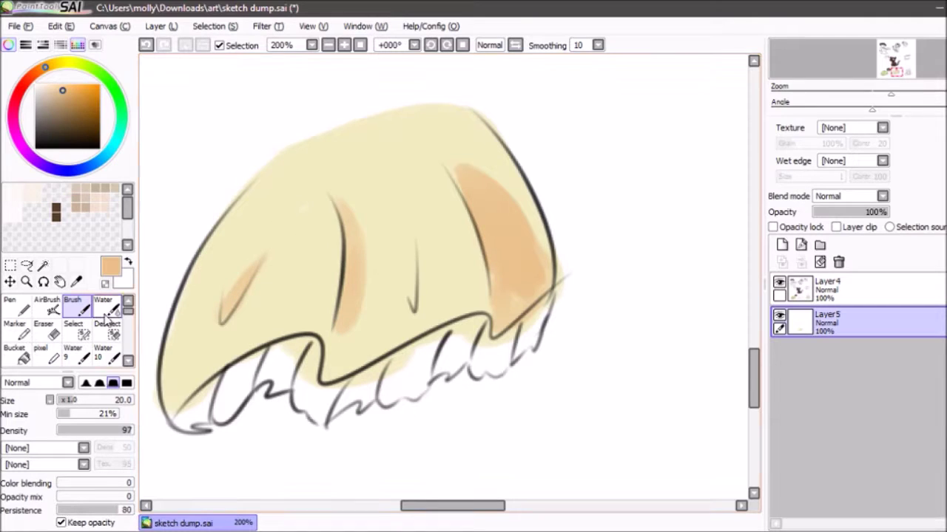
{"action": "mouse_move", "coordinate": [374, 312]}
{"action": "left_mouse_down"}
{"action": "mouse_move", "coordinate": [351, 300]}
{"action": "mouse_move", "coordinate": [360, 243]}
{"action": "left_mouse_up"}
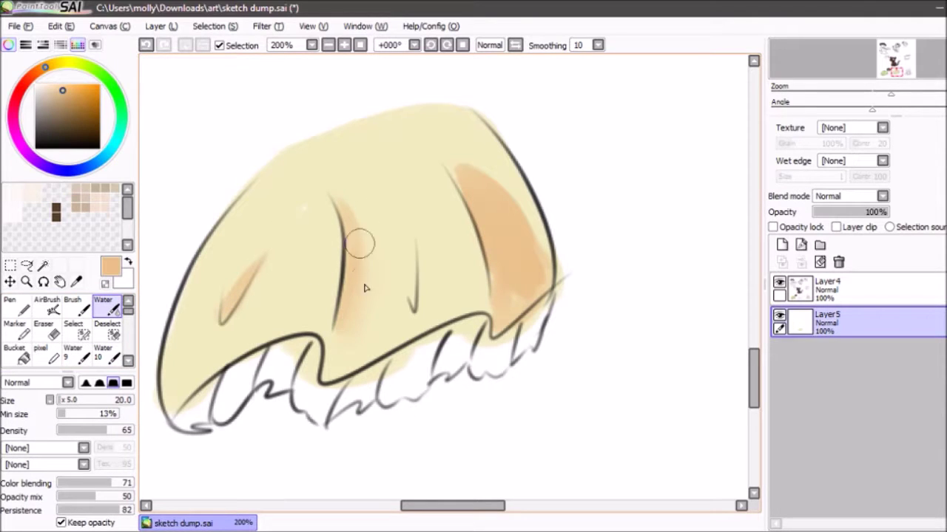
{"action": "mouse_move", "coordinate": [363, 238]}
{"action": "left_mouse_down"}
{"action": "mouse_move", "coordinate": [342, 341]}
{"action": "mouse_move", "coordinate": [362, 297]}
{"action": "mouse_move", "coordinate": [359, 234]}
{"action": "left_mouse_up"}
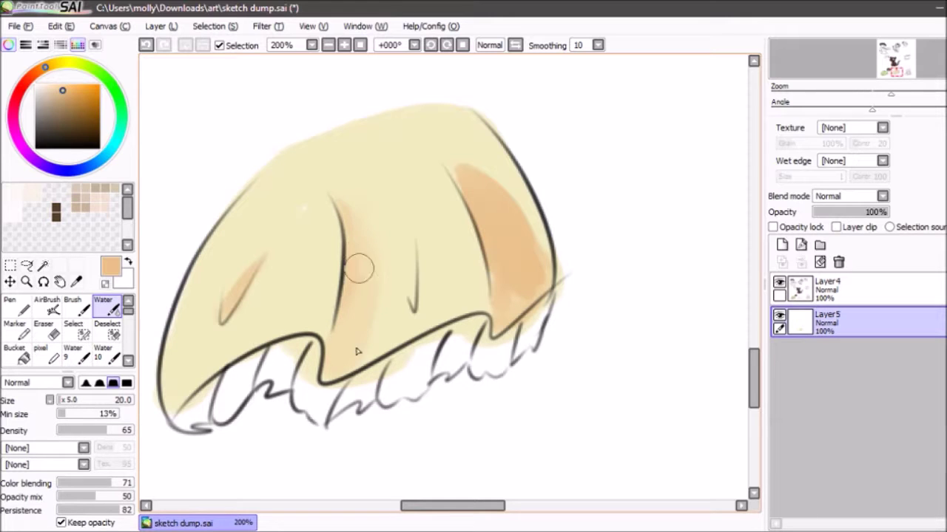
{"action": "mouse_move", "coordinate": [70, 401]}
{"action": "left_mouse_down"}
{"action": "mouse_move", "coordinate": [79, 403]}
{"action": "mouse_move", "coordinate": [67, 398]}
{"action": "left_mouse_up"}
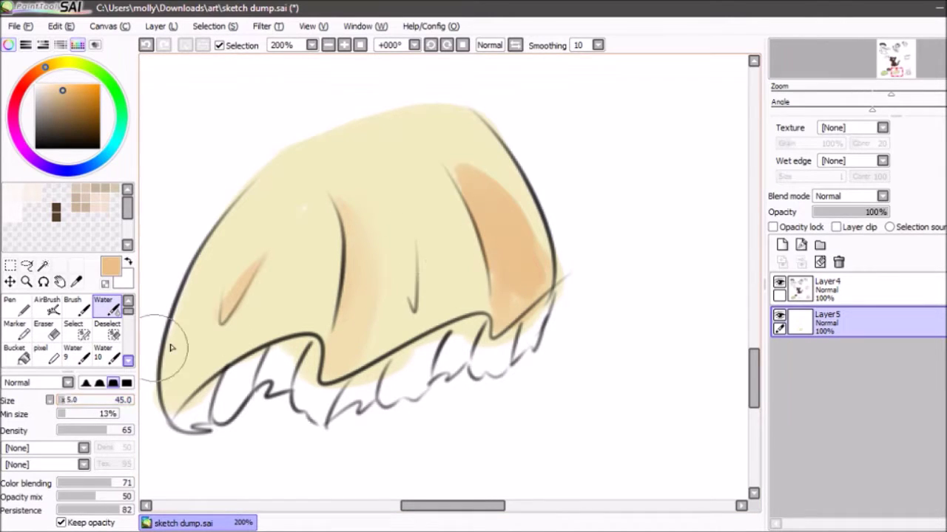
{"action": "mouse_move", "coordinate": [521, 262]}
{"action": "left_mouse_down"}
{"action": "mouse_move", "coordinate": [510, 207]}
{"action": "mouse_move", "coordinate": [529, 251]}
{"action": "mouse_move", "coordinate": [461, 150]}
{"action": "mouse_move", "coordinate": [532, 239]}
{"action": "mouse_move", "coordinate": [522, 289]}
{"action": "mouse_move", "coordinate": [457, 131]}
{"action": "mouse_move", "coordinate": [507, 182]}
{"action": "mouse_move", "coordinate": [538, 245]}
{"action": "mouse_move", "coordinate": [528, 268]}
{"action": "mouse_move", "coordinate": [507, 194]}
{"action": "mouse_move", "coordinate": [484, 171]}
{"action": "mouse_move", "coordinate": [494, 219]}
{"action": "left_mouse_up"}
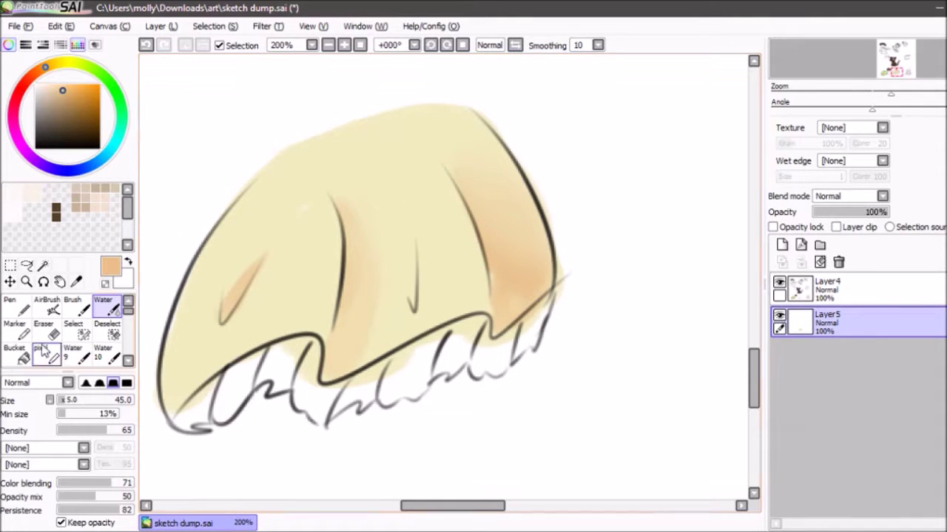
Repaint a light orange shadow close along the central fold line with the Brush at size 20
{"action": "left_click", "coordinate": [72, 309]}
{"action": "left_click", "coordinate": [328, 45]}
{"action": "left_click", "coordinate": [328, 45]}
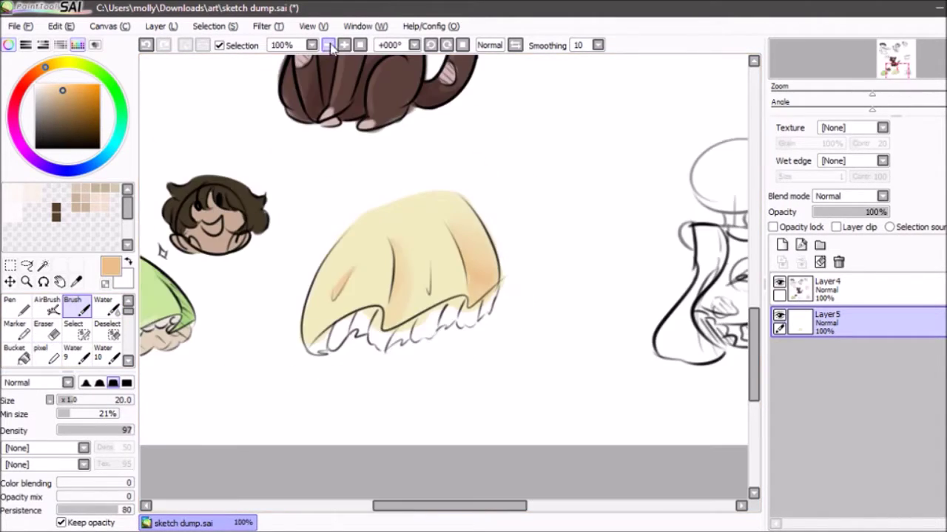
{"action": "left_click", "coordinate": [345, 45]}
{"action": "left_click", "coordinate": [346, 45]}
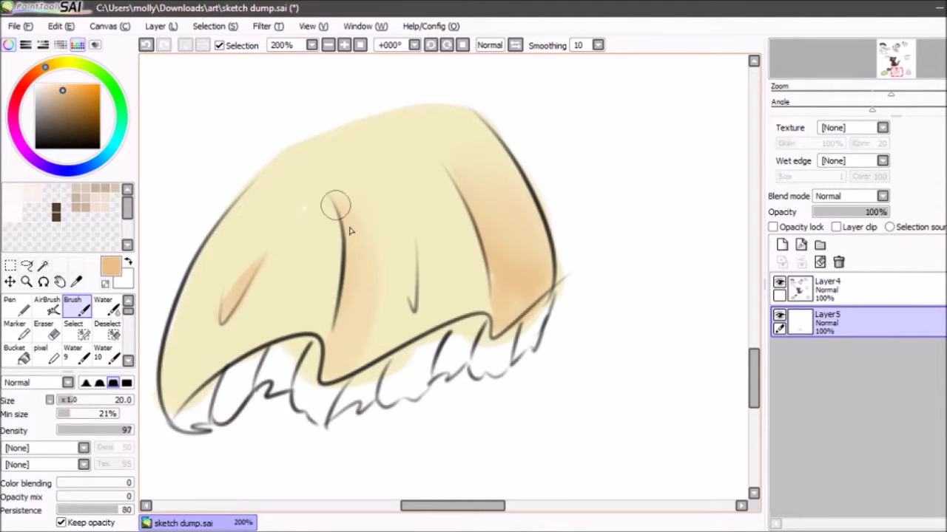
{"action": "left_click_drag", "start_coordinate": [342, 215], "coordinate": [336, 337]}
{"action": "key", "text": "ctrl+z"}
{"action": "left_click_drag", "start_coordinate": [343, 208], "coordinate": [346, 333]}
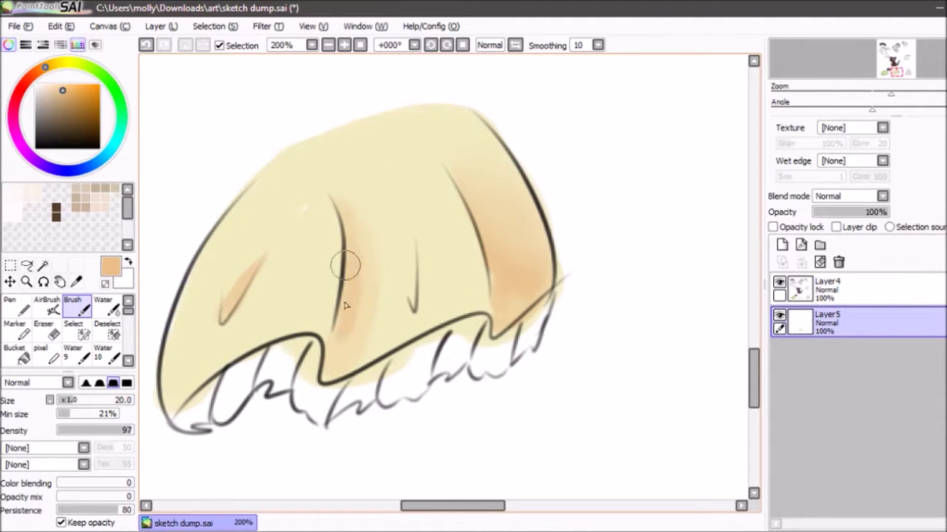
Shade the short middle fold in light orange and soften it and the small left fold with the Water brush at size 45
{"action": "left_click_drag", "start_coordinate": [415, 310], "coordinate": [412, 247]}
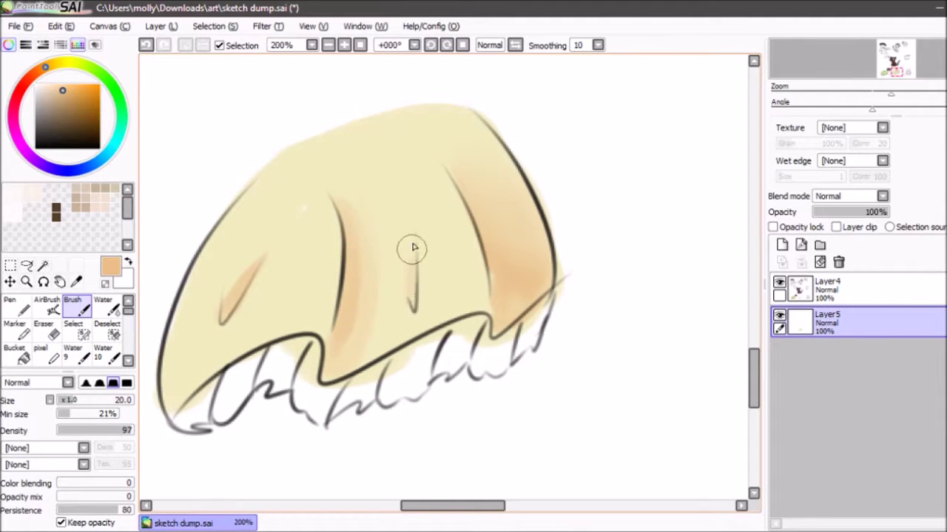
{"action": "left_click", "coordinate": [112, 305]}
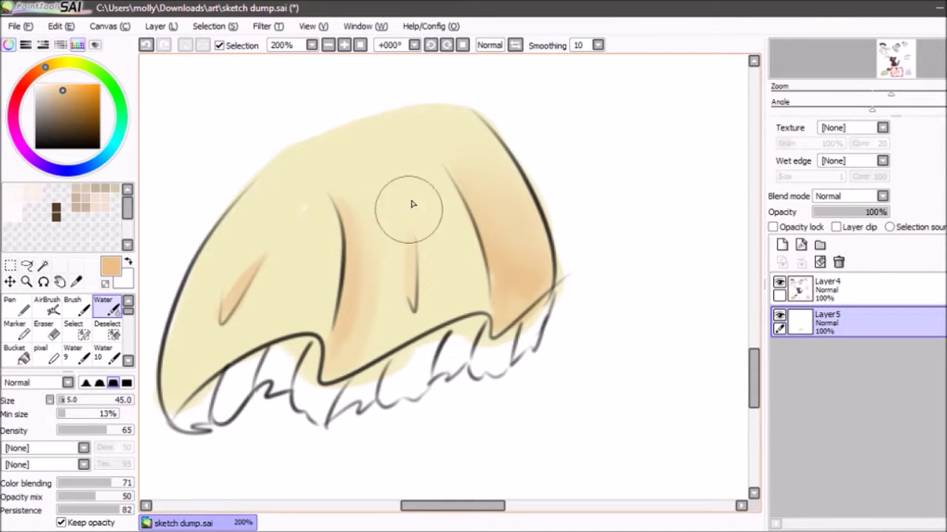
{"action": "left_click_drag", "start_coordinate": [894, 60], "coordinate": [891, 60]}
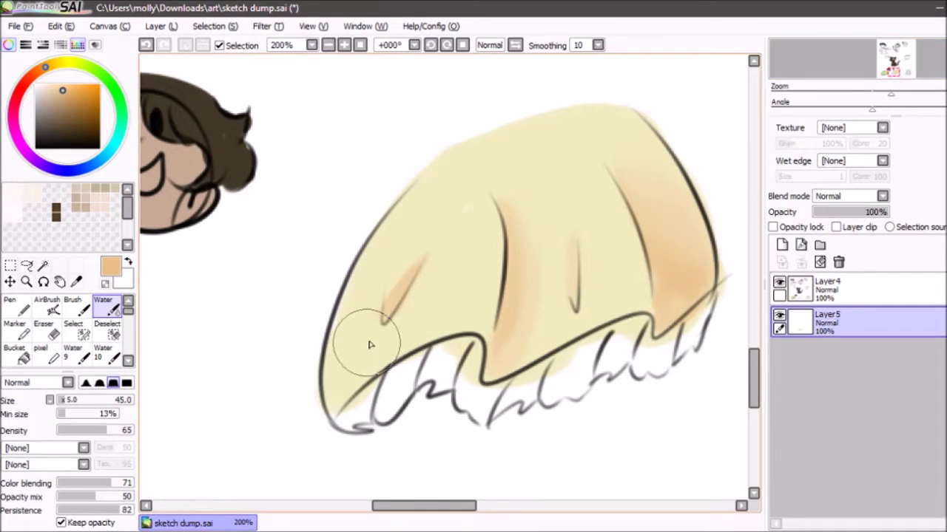
Choose a pale cream and paint highlights along the skirt's left edge, central fold and hem with the Brush at size 11
{"action": "left_click", "coordinate": [467, 216], "text": "alt"}
{"action": "left_click", "coordinate": [27, 266]}
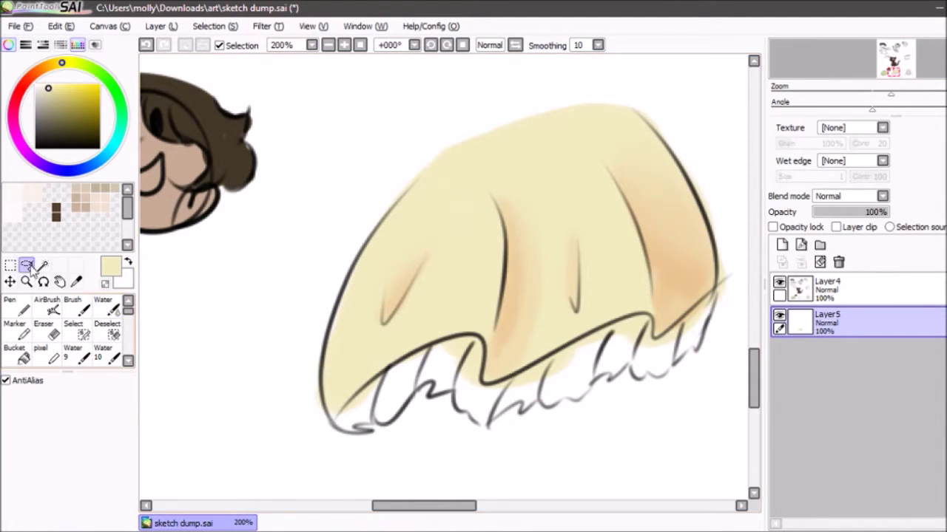
{"action": "left_click", "coordinate": [16, 306]}
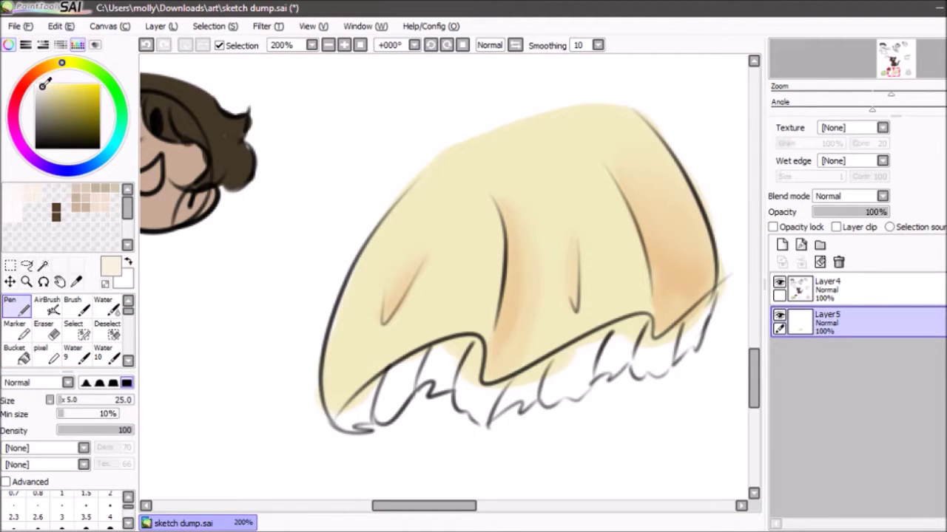
{"action": "left_click_drag", "start_coordinate": [71, 401], "coordinate": [59, 400]}
{"action": "left_click", "coordinate": [74, 306]}
{"action": "left_click", "coordinate": [66, 403]}
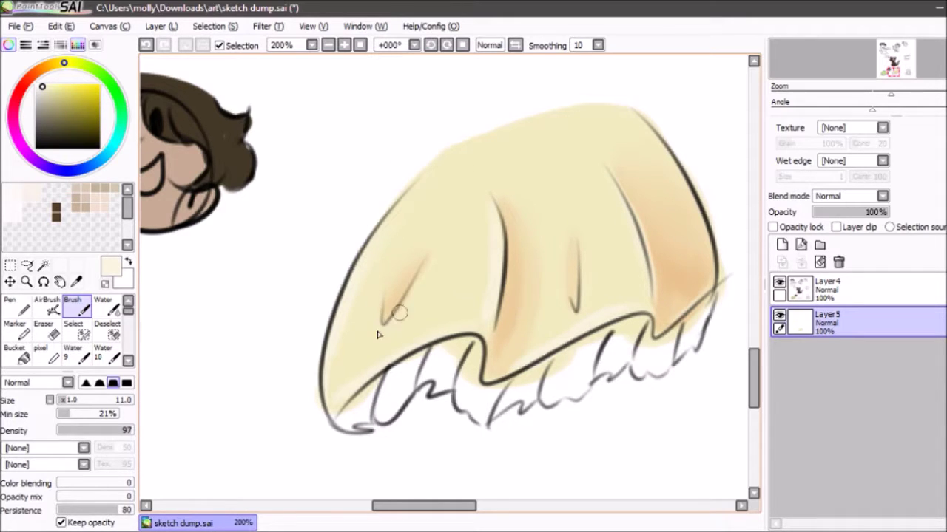
{"action": "left_click", "coordinate": [327, 45]}
{"action": "left_click", "coordinate": [328, 45]}
{"action": "left_click", "coordinate": [328, 46]}
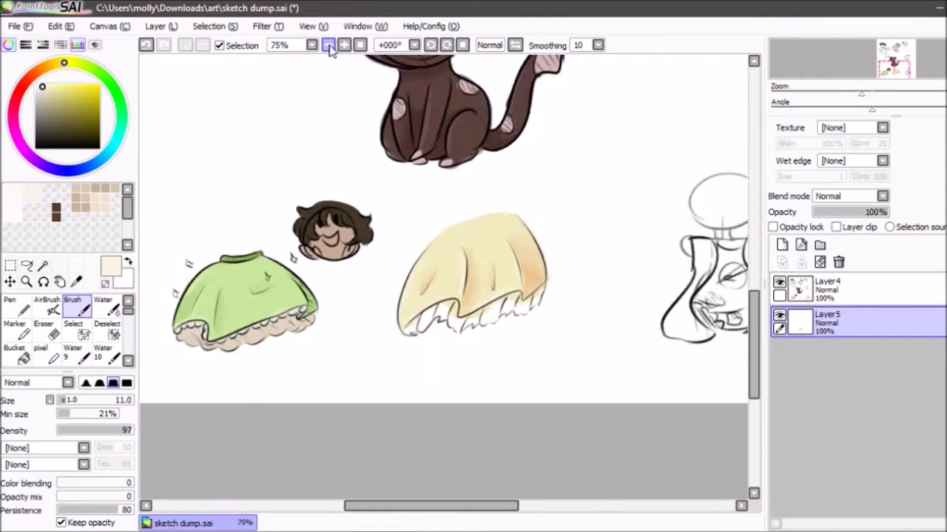
{"action": "left_click", "coordinate": [344, 45]}
{"action": "left_click", "coordinate": [344, 46]}
{"action": "left_click_drag", "start_coordinate": [900, 66], "coordinate": [894, 69]}
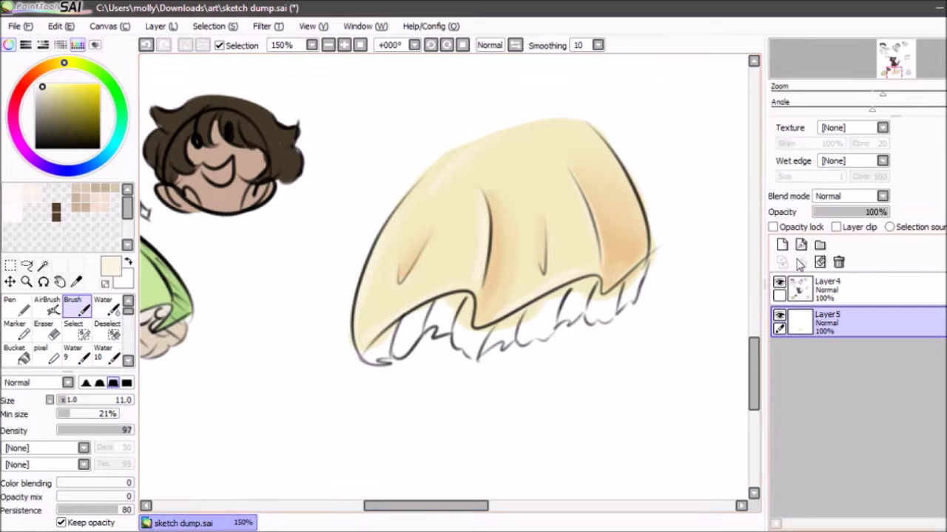
{"action": "left_click_drag", "start_coordinate": [870, 70], "coordinate": [872, 74]}
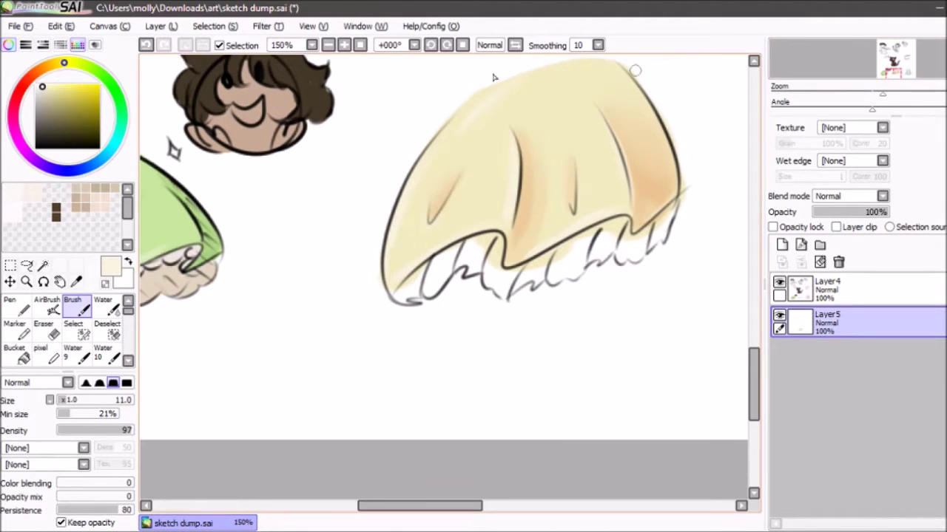
Choose a light greyish beige, set the brush size to 21, and add a new layer above the skirt's colour layer
{"action": "left_click", "coordinate": [344, 45]}
{"action": "left_click", "coordinate": [343, 45]}
{"action": "left_click", "coordinate": [389, 230], "text": "alt"}
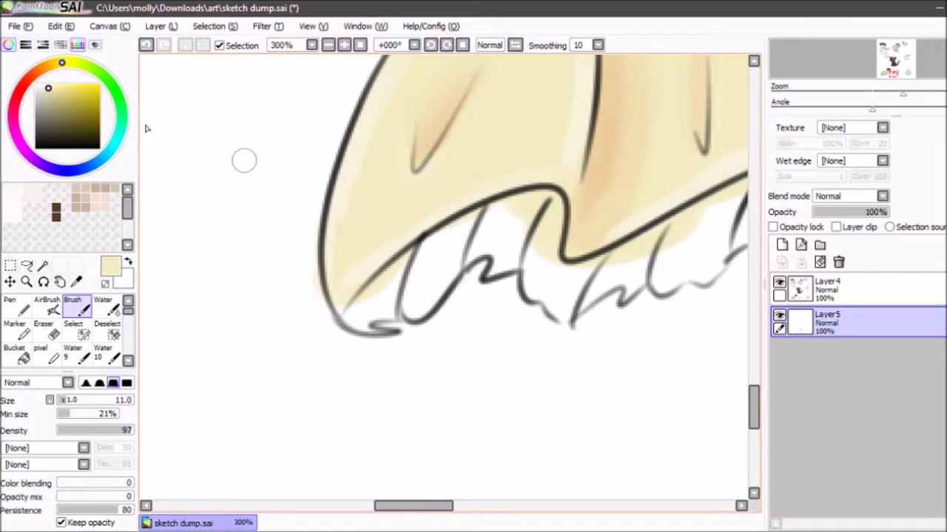
{"action": "left_click_drag", "start_coordinate": [61, 63], "coordinate": [46, 69]}
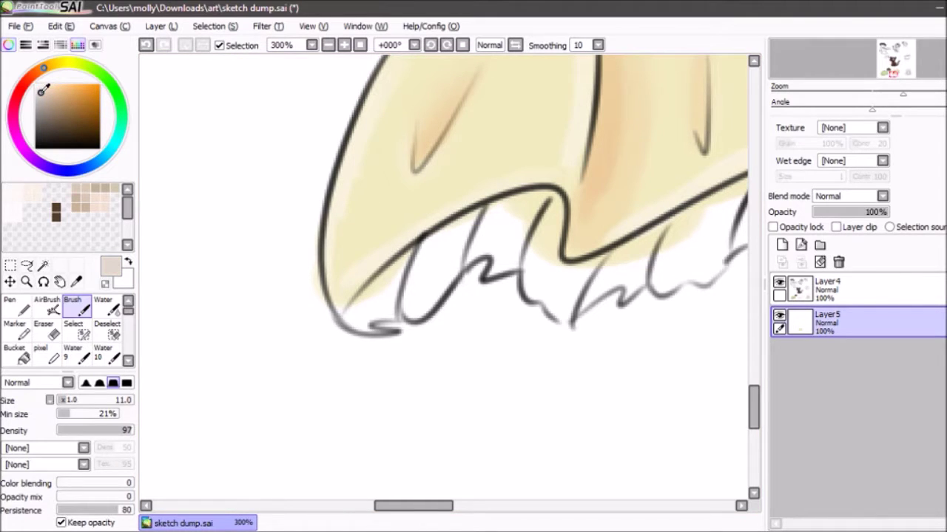
{"action": "left_click", "coordinate": [22, 329]}
{"action": "left_click", "coordinate": [78, 307]}
{"action": "left_click", "coordinate": [74, 402]}
{"action": "left_click_drag", "start_coordinate": [74, 404], "coordinate": [76, 404]}
{"action": "left_click", "coordinate": [781, 245]}
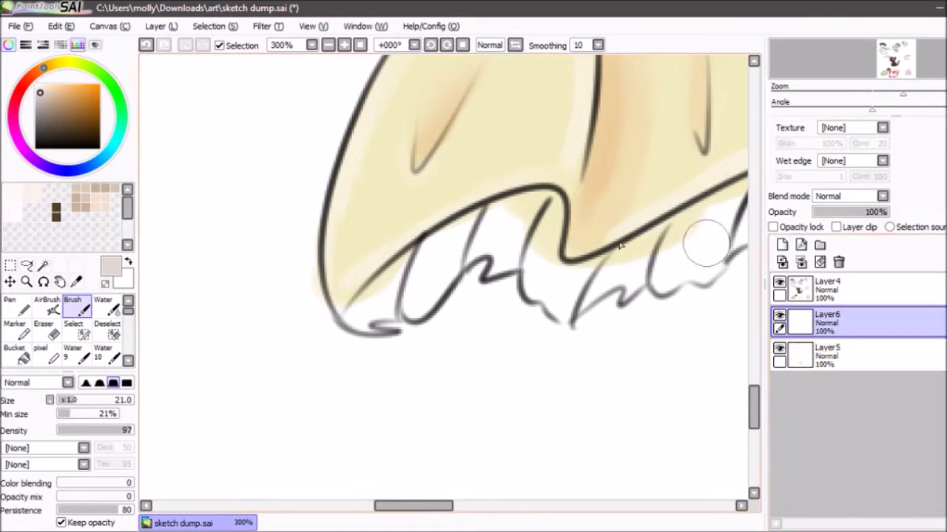
Adjust to a paler beige, fill the whole ruffle beneath the yellow skirt, and erase the overspill at its right end
{"action": "mouse_move", "coordinate": [481, 259]}
{"action": "left_mouse_down"}
{"action": "mouse_move", "coordinate": [492, 218]}
{"action": "mouse_move", "coordinate": [375, 304]}
{"action": "left_mouse_up"}
{"action": "key", "text": "ctrl+z"}
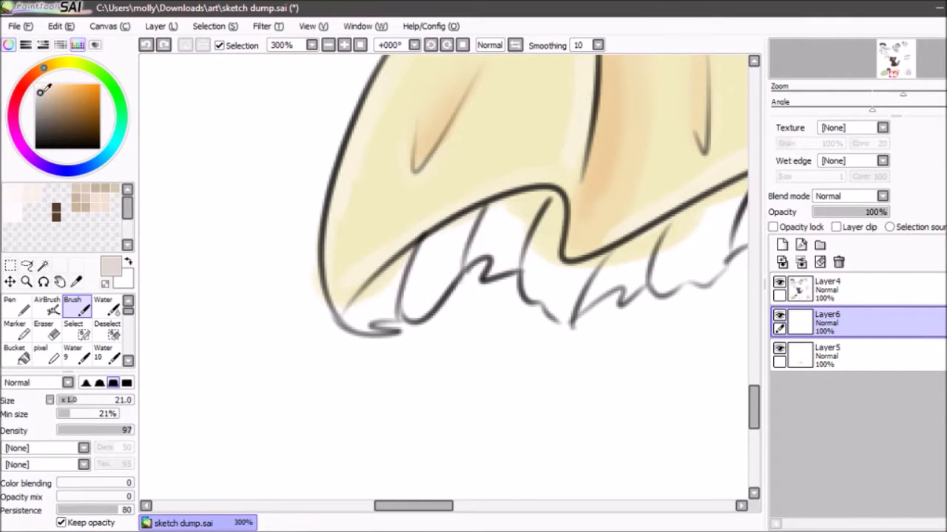
{"action": "left_click", "coordinate": [42, 86]}
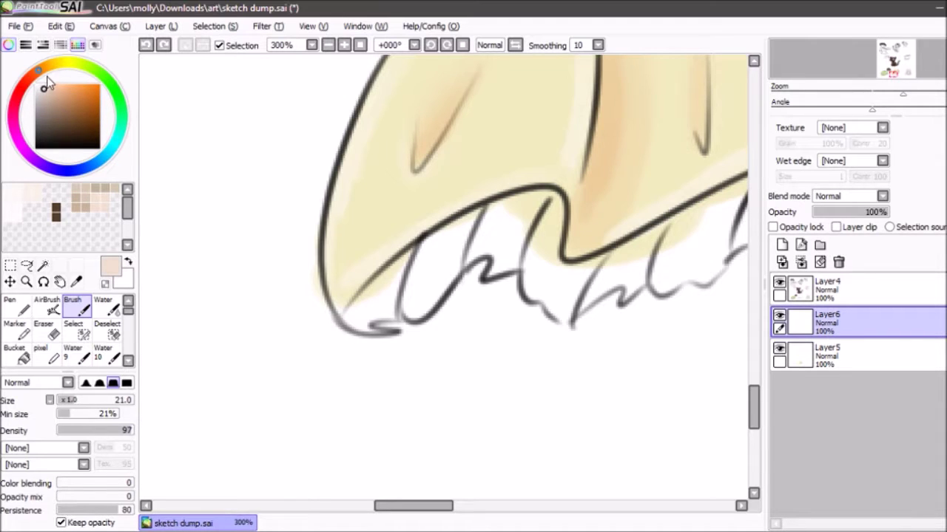
{"action": "mouse_move", "coordinate": [509, 277]}
{"action": "left_mouse_down"}
{"action": "mouse_move", "coordinate": [483, 241]}
{"action": "mouse_move", "coordinate": [413, 306]}
{"action": "mouse_move", "coordinate": [368, 317]}
{"action": "mouse_move", "coordinate": [457, 250]}
{"action": "mouse_move", "coordinate": [478, 221]}
{"action": "mouse_move", "coordinate": [519, 216]}
{"action": "mouse_move", "coordinate": [529, 269]}
{"action": "mouse_move", "coordinate": [512, 258]}
{"action": "mouse_move", "coordinate": [567, 296]}
{"action": "mouse_move", "coordinate": [614, 284]}
{"action": "mouse_move", "coordinate": [593, 277]}
{"action": "mouse_move", "coordinate": [704, 228]}
{"action": "mouse_move", "coordinate": [680, 259]}
{"action": "mouse_move", "coordinate": [702, 251]}
{"action": "left_mouse_up"}
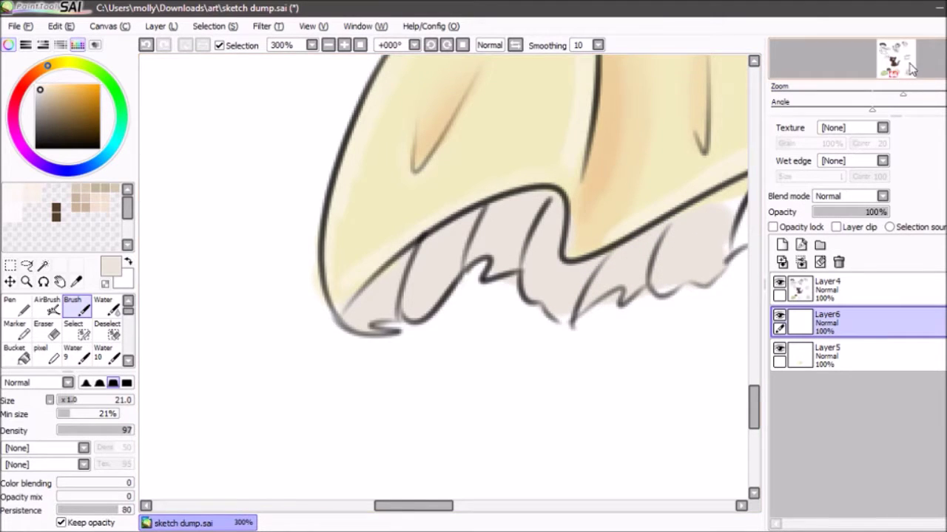
{"action": "left_click", "coordinate": [911, 68]}
{"action": "mouse_move", "coordinate": [425, 255]}
{"action": "left_mouse_down"}
{"action": "mouse_move", "coordinate": [417, 239]}
{"action": "mouse_move", "coordinate": [480, 207]}
{"action": "mouse_move", "coordinate": [477, 192]}
{"action": "mouse_move", "coordinate": [384, 216]}
{"action": "mouse_move", "coordinate": [482, 190]}
{"action": "mouse_move", "coordinate": [483, 237]}
{"action": "mouse_move", "coordinate": [566, 200]}
{"action": "mouse_move", "coordinate": [599, 152]}
{"action": "left_mouse_up"}
{"action": "key", "text": "e"}
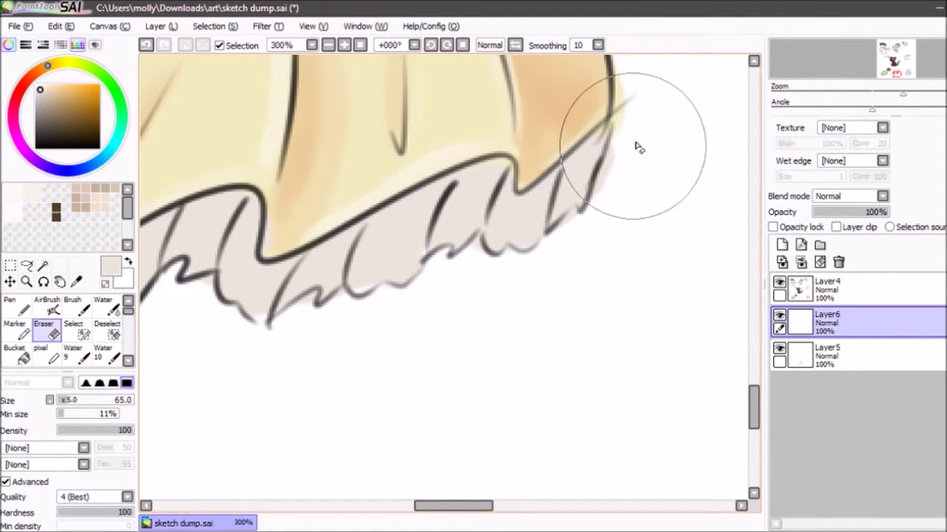
{"action": "key", "text": "b"}
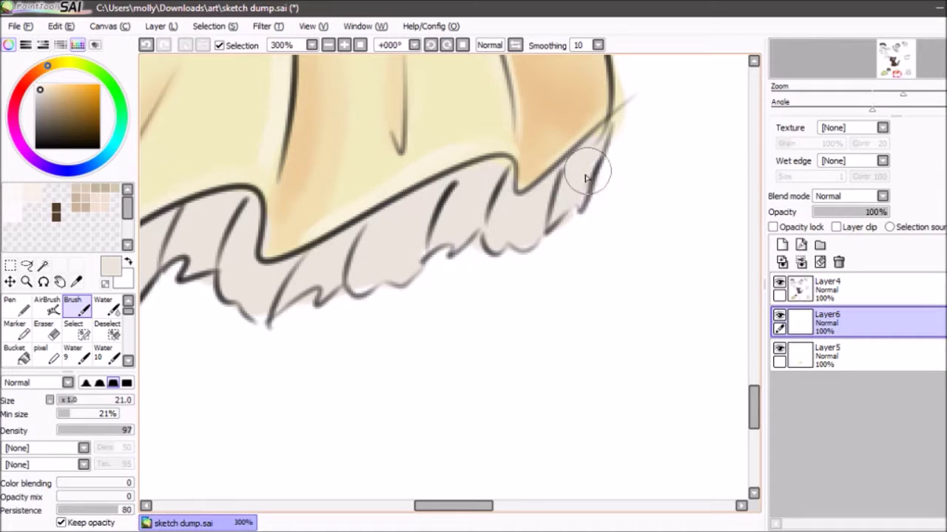
Lock the ruffle layer's opacity and shade alternate ruffle folds with a darker greyish beige at brush size 21
{"action": "left_click", "coordinate": [896, 68]}
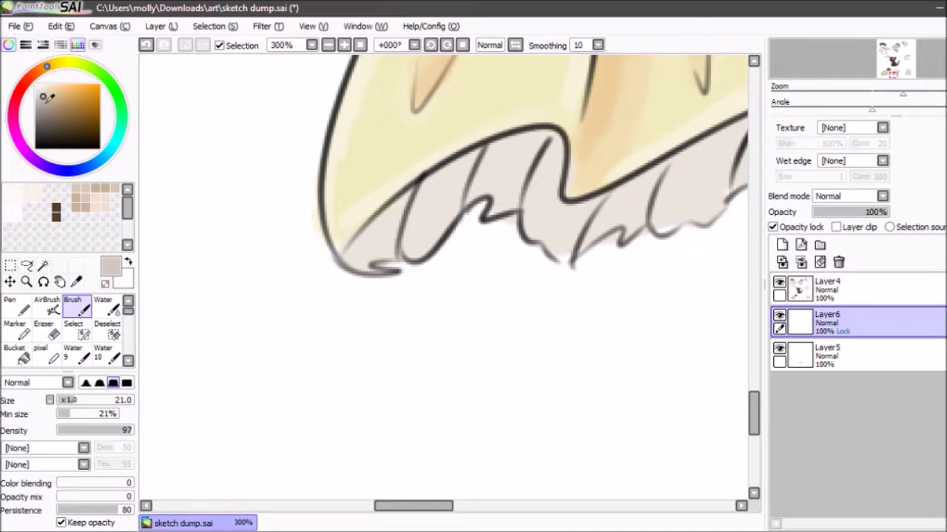
{"action": "mouse_move", "coordinate": [392, 284]}
{"action": "left_mouse_down"}
{"action": "mouse_move", "coordinate": [353, 225]}
{"action": "mouse_move", "coordinate": [415, 182]}
{"action": "left_mouse_up"}
{"action": "mouse_move", "coordinate": [497, 179]}
{"action": "left_mouse_down"}
{"action": "mouse_move", "coordinate": [486, 224]}
{"action": "mouse_move", "coordinate": [485, 201]}
{"action": "mouse_move", "coordinate": [499, 209]}
{"action": "mouse_move", "coordinate": [511, 153]}
{"action": "left_mouse_up"}
{"action": "mouse_move", "coordinate": [614, 201]}
{"action": "left_mouse_down"}
{"action": "mouse_move", "coordinate": [611, 226]}
{"action": "mouse_move", "coordinate": [626, 214]}
{"action": "left_mouse_up"}
{"action": "left_click_drag", "start_coordinate": [440, 506], "coordinate": [464, 505]}
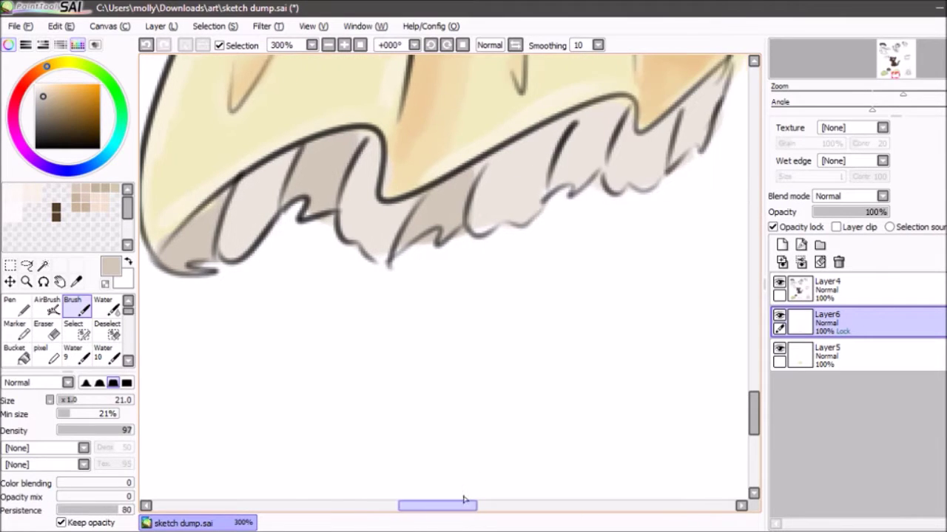
{"action": "mouse_move", "coordinate": [560, 190]}
{"action": "left_mouse_down"}
{"action": "mouse_move", "coordinate": [580, 139]}
{"action": "mouse_move", "coordinate": [604, 106]}
{"action": "mouse_move", "coordinate": [695, 128]}
{"action": "left_mouse_up"}
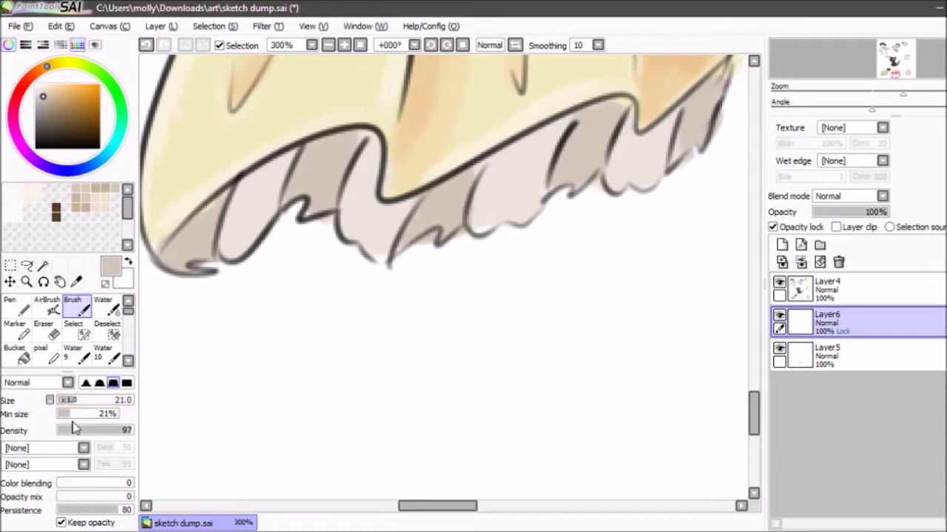
Paint thin darker beige shadows under the hem on the light ruffle folds at brush size 7
{"action": "left_click_drag", "start_coordinate": [65, 400], "coordinate": [61, 400]}
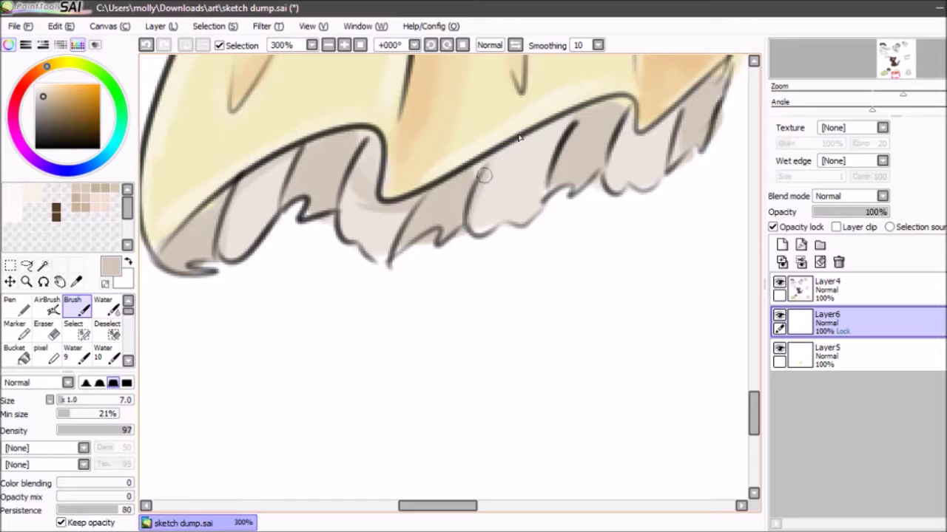
{"action": "mouse_move", "coordinate": [467, 212]}
{"action": "left_mouse_down"}
{"action": "mouse_move", "coordinate": [486, 170]}
{"action": "mouse_move", "coordinate": [568, 128]}
{"action": "left_mouse_up"}
{"action": "left_click_drag", "start_coordinate": [479, 169], "coordinate": [476, 214]}
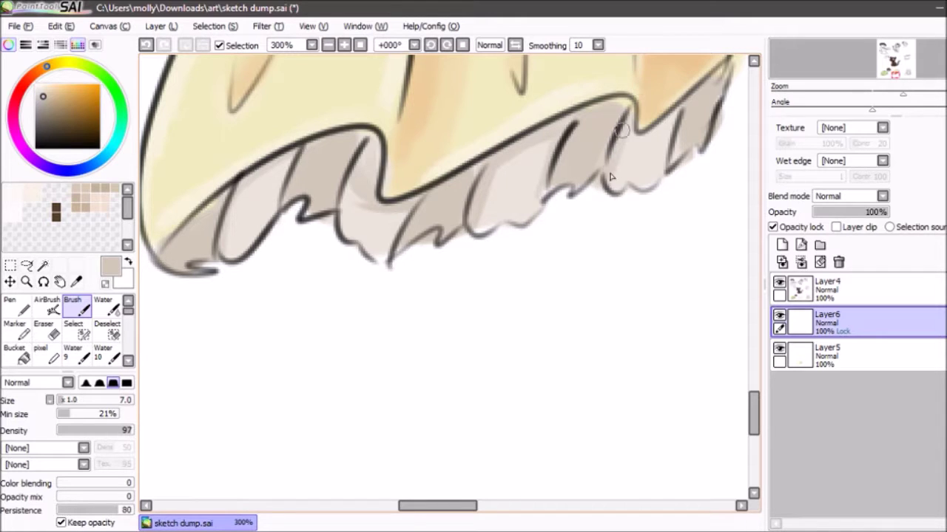
Blend the shadows on the light ruffle folds with the Water brush at size 30
{"action": "left_click", "coordinate": [109, 307]}
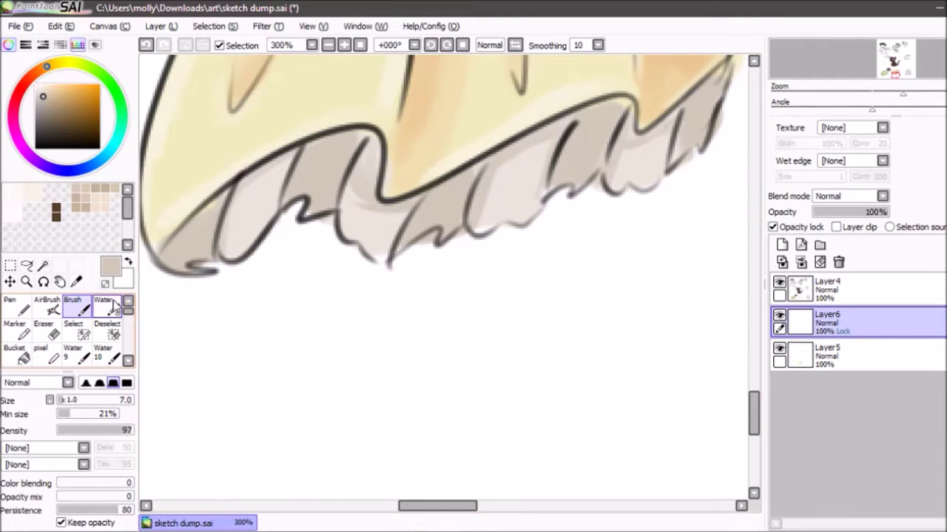
{"action": "left_click_drag", "start_coordinate": [77, 400], "coordinate": [64, 400]}
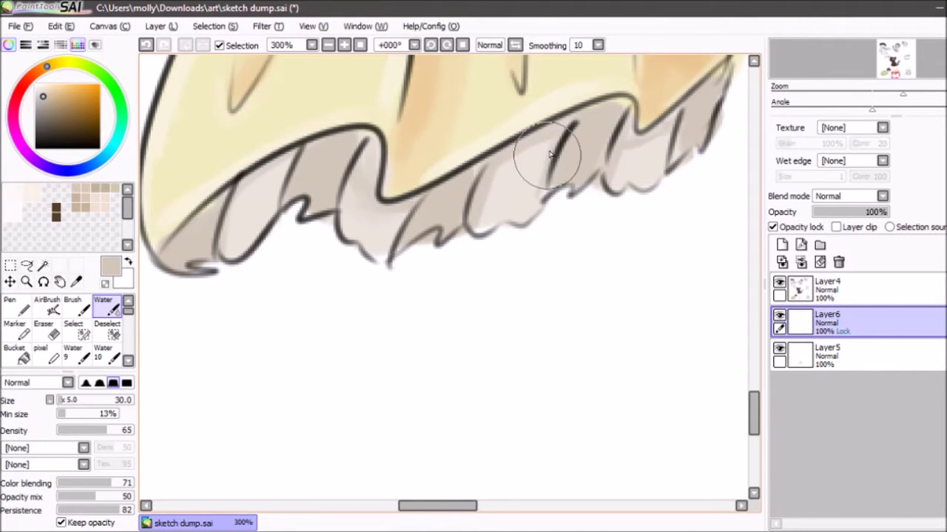
{"action": "mouse_move", "coordinate": [613, 177]}
{"action": "left_mouse_down"}
{"action": "mouse_move", "coordinate": [655, 131]}
{"action": "mouse_move", "coordinate": [628, 160]}
{"action": "left_mouse_up"}
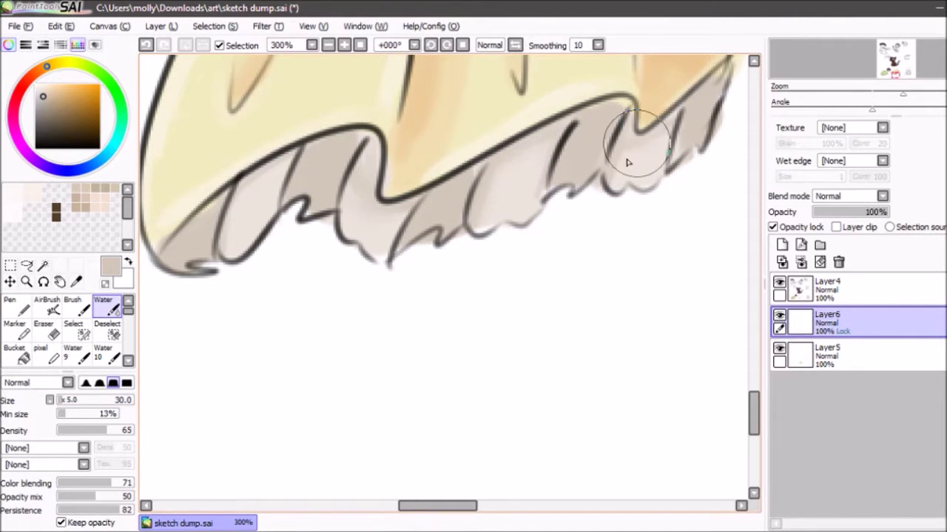
Check the shaded yellow skirt and its ruffle against the neighbouring drawings at lower magnification
{"action": "left_click_drag", "start_coordinate": [875, 59], "coordinate": [883, 69]}
{"action": "left_click", "coordinate": [859, 212]}
{"action": "left_click_drag", "start_coordinate": [859, 211], "coordinate": [924, 210]}
{"action": "left_click", "coordinate": [327, 45]}
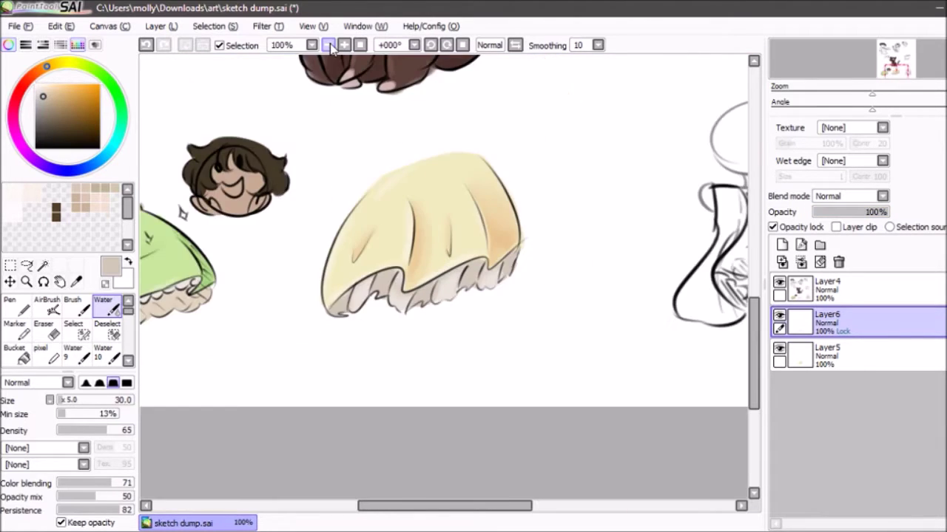
{"action": "left_click", "coordinate": [327, 45]}
{"action": "left_click", "coordinate": [360, 45]}
{"action": "left_click", "coordinate": [360, 45]}
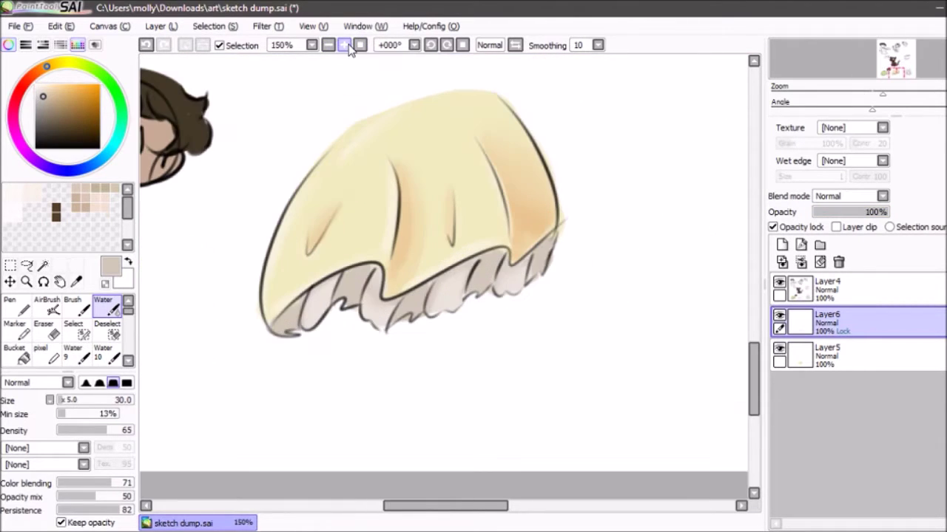
Adjust the ruffle layer's colour with Hue/Saturation, setting saturation to +19 and luminescence to +20
{"action": "left_click", "coordinate": [270, 28]}
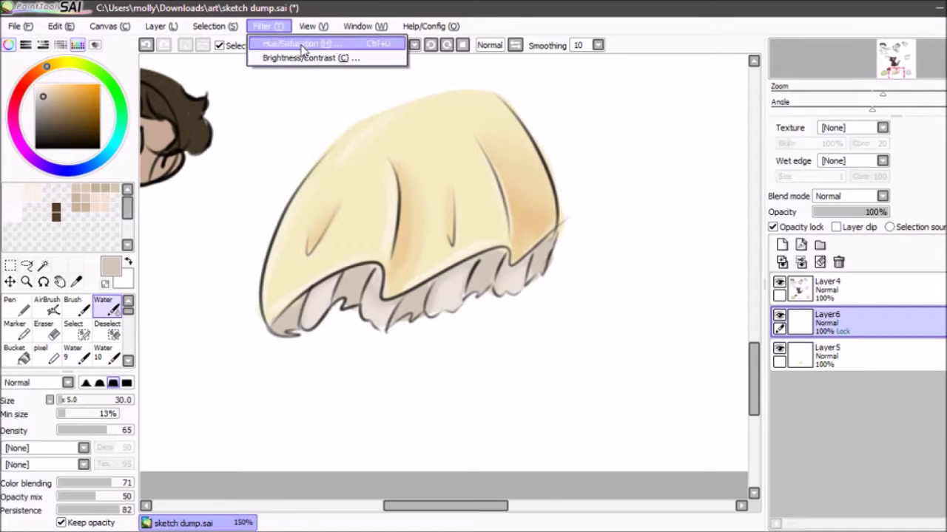
{"action": "left_click", "coordinate": [303, 43]}
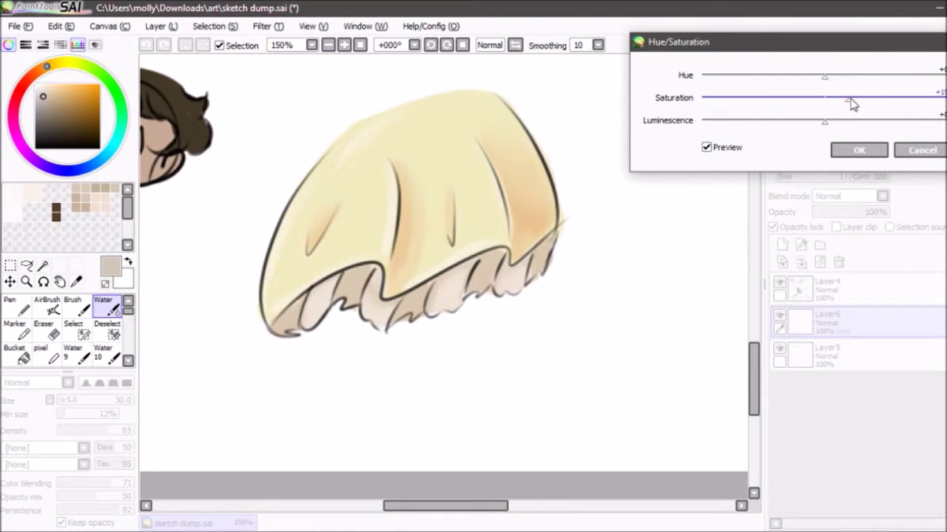
{"action": "left_click_drag", "start_coordinate": [824, 121], "coordinate": [847, 121]}
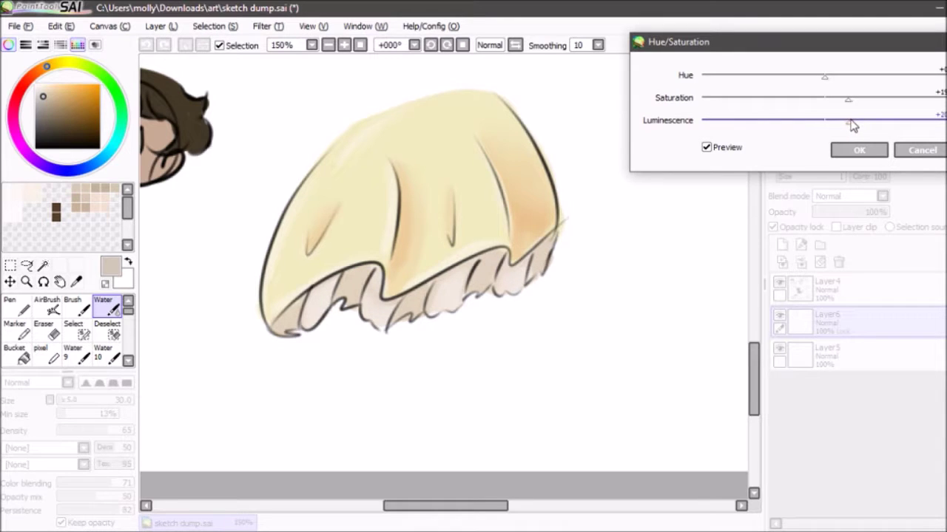
{"action": "left_click", "coordinate": [857, 151]}
Sample the ruffle's light beige for the brush and merge the ruffle layer down into the skirt colour layer
{"action": "left_click_drag", "start_coordinate": [893, 77], "coordinate": [893, 76]}
{"action": "left_click", "coordinate": [345, 46]}
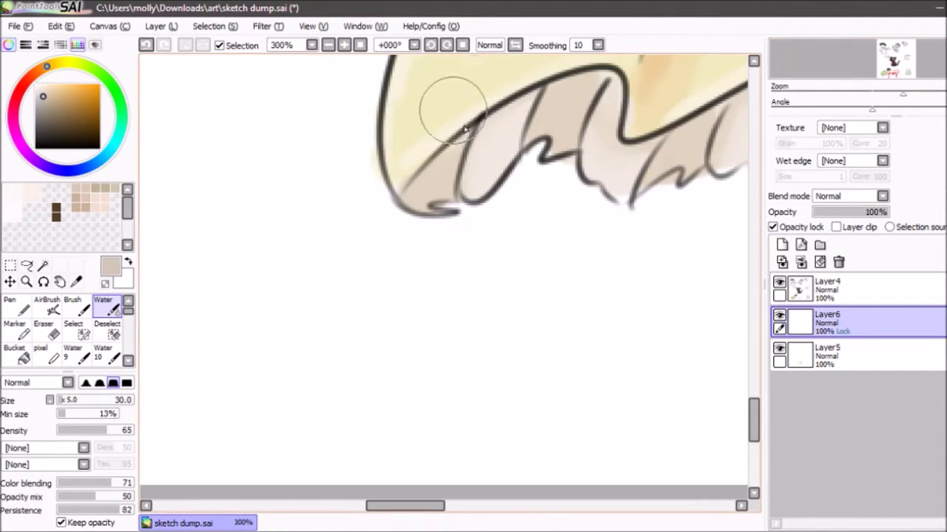
{"action": "left_click", "coordinate": [499, 143], "text": "alt"}
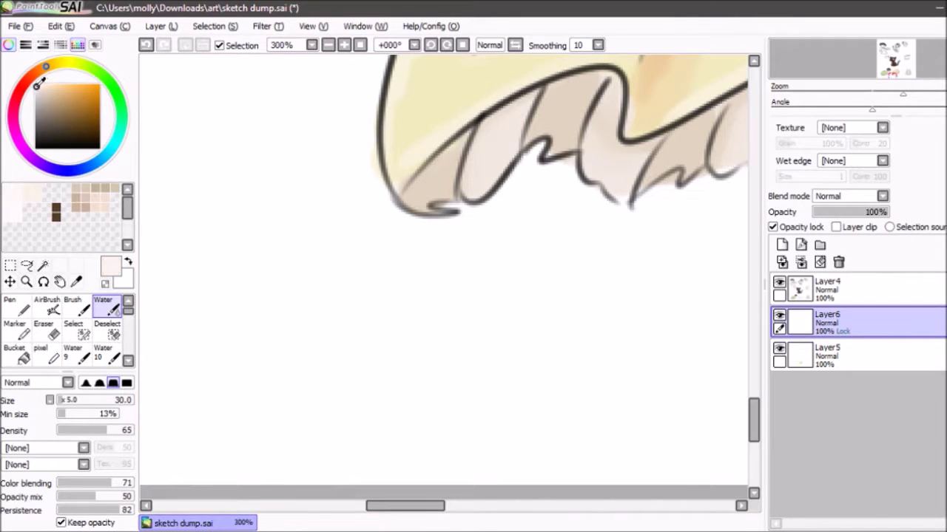
{"action": "key", "text": "b"}
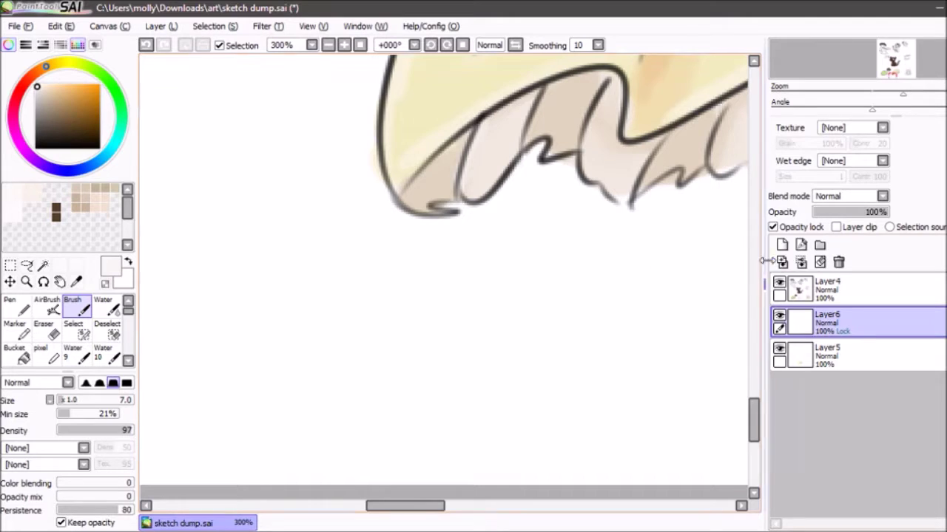
{"action": "left_click", "coordinate": [801, 262]}
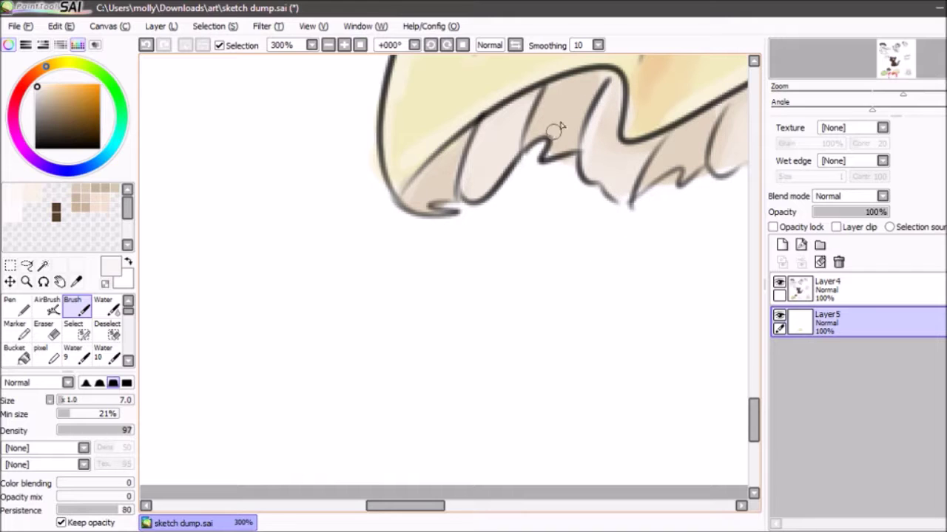
Look over the finished ruffle and merge the line art layer down into the colour layer
{"action": "left_click_drag", "start_coordinate": [422, 505], "coordinate": [449, 506]}
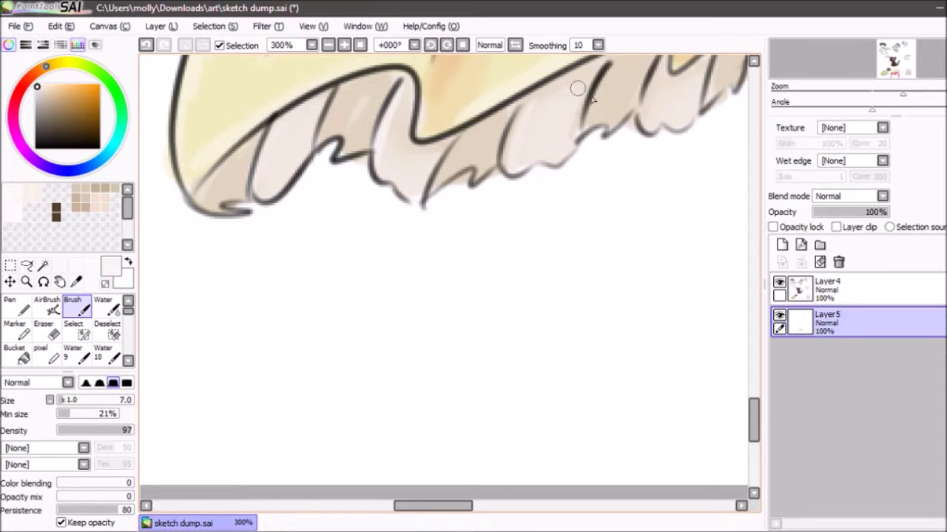
{"action": "left_click", "coordinate": [885, 70]}
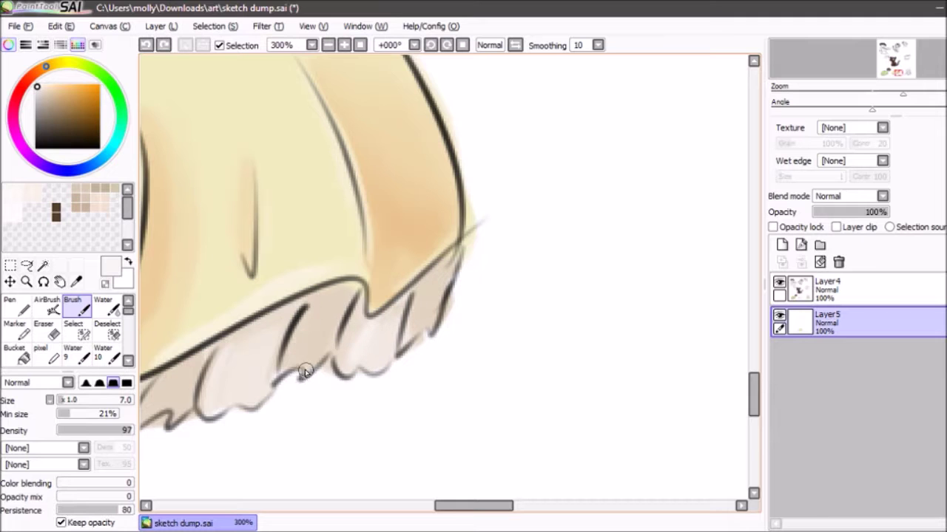
{"action": "left_click", "coordinate": [328, 45]}
{"action": "left_click", "coordinate": [327, 45]}
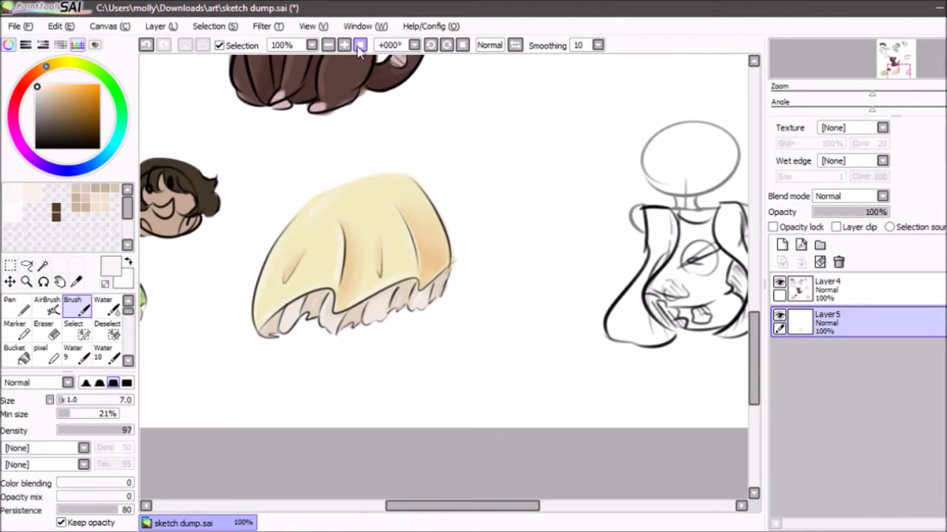
{"action": "left_click", "coordinate": [922, 65]}
{"action": "left_click_drag", "start_coordinate": [922, 65], "coordinate": [921, 64]}
{"action": "left_click", "coordinate": [807, 288]}
{"action": "left_click", "coordinate": [801, 262]}
Set up a beige size 28 brush for the uncoloured torso sketch and add a new layer beneath the line art
{"action": "left_click", "coordinate": [328, 45]}
{"action": "left_click", "coordinate": [329, 45]}
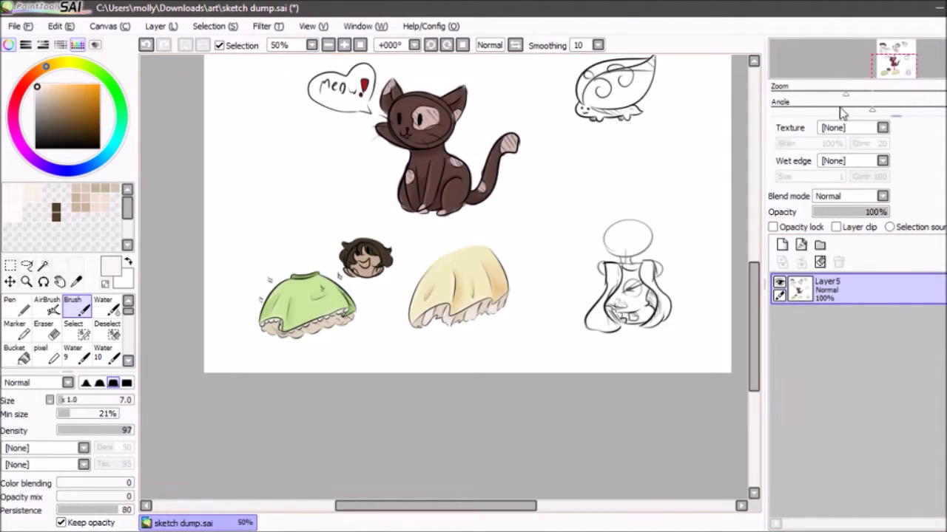
{"action": "mouse_move", "coordinate": [915, 67]}
{"action": "left_mouse_down"}
{"action": "mouse_move", "coordinate": [928, 66]}
{"action": "mouse_move", "coordinate": [928, 56]}
{"action": "mouse_move", "coordinate": [929, 71]}
{"action": "mouse_move", "coordinate": [917, 65]}
{"action": "left_mouse_up"}
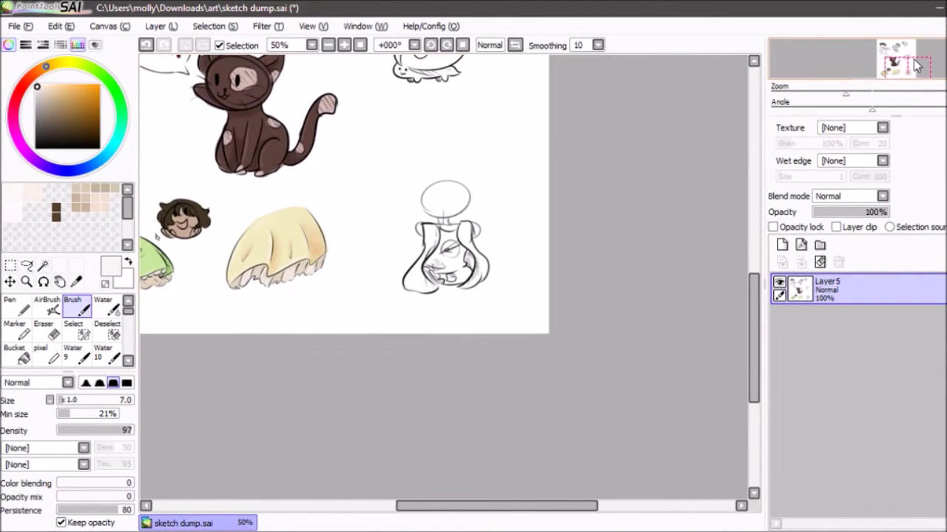
{"action": "left_click", "coordinate": [343, 45]}
{"action": "left_click", "coordinate": [344, 45]}
{"action": "left_click", "coordinate": [344, 45]}
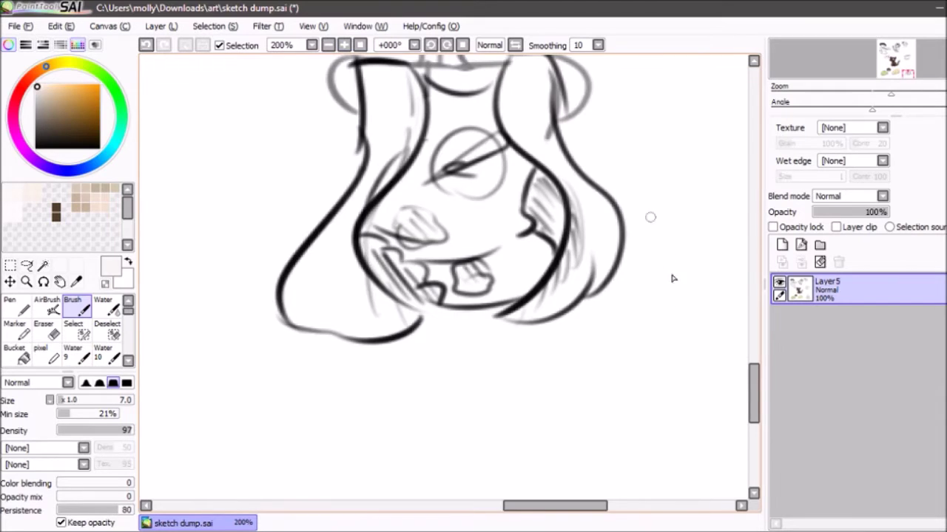
{"action": "left_click_drag", "start_coordinate": [752, 398], "coordinate": [756, 385]}
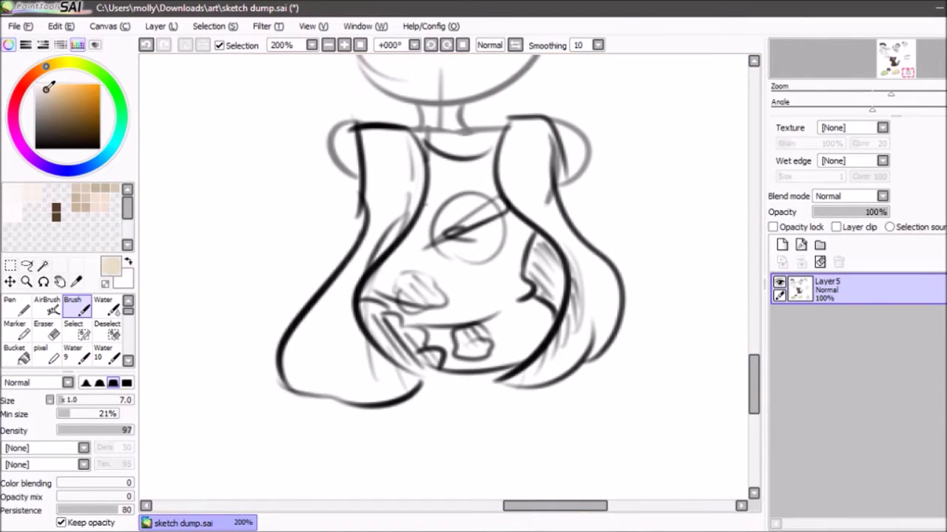
{"action": "left_click", "coordinate": [16, 304]}
{"action": "left_click", "coordinate": [77, 305]}
{"action": "left_click_drag", "start_coordinate": [72, 403], "coordinate": [80, 403]}
{"action": "mouse_move", "coordinate": [384, 157]}
{"action": "left_mouse_down"}
{"action": "mouse_move", "coordinate": [388, 204]}
{"action": "mouse_move", "coordinate": [383, 168]}
{"action": "left_mouse_up"}
{"action": "key", "text": "ctrl+z"}
{"action": "left_click", "coordinate": [785, 249]}
{"action": "left_click_drag", "start_coordinate": [806, 291], "coordinate": [807, 324]}
Fill both long flared side pieces of the torso sketch with flat light beige
{"action": "mouse_move", "coordinate": [385, 159]}
{"action": "left_mouse_down"}
{"action": "mouse_move", "coordinate": [385, 198]}
{"action": "mouse_move", "coordinate": [409, 194]}
{"action": "mouse_move", "coordinate": [403, 143]}
{"action": "mouse_move", "coordinate": [408, 159]}
{"action": "mouse_move", "coordinate": [350, 116]}
{"action": "mouse_move", "coordinate": [344, 122]}
{"action": "mouse_move", "coordinate": [376, 167]}
{"action": "mouse_move", "coordinate": [393, 248]}
{"action": "mouse_move", "coordinate": [398, 197]}
{"action": "mouse_move", "coordinate": [288, 370]}
{"action": "mouse_move", "coordinate": [305, 367]}
{"action": "mouse_move", "coordinate": [325, 338]}
{"action": "mouse_move", "coordinate": [347, 377]}
{"action": "mouse_move", "coordinate": [349, 350]}
{"action": "mouse_move", "coordinate": [397, 391]}
{"action": "mouse_move", "coordinate": [355, 391]}
{"action": "left_mouse_up"}
{"action": "mouse_move", "coordinate": [521, 169]}
{"action": "left_mouse_down"}
{"action": "mouse_move", "coordinate": [524, 139]}
{"action": "mouse_move", "coordinate": [526, 186]}
{"action": "mouse_move", "coordinate": [546, 143]}
{"action": "mouse_move", "coordinate": [529, 159]}
{"action": "mouse_move", "coordinate": [596, 296]}
{"action": "mouse_move", "coordinate": [532, 378]}
{"action": "left_mouse_up"}
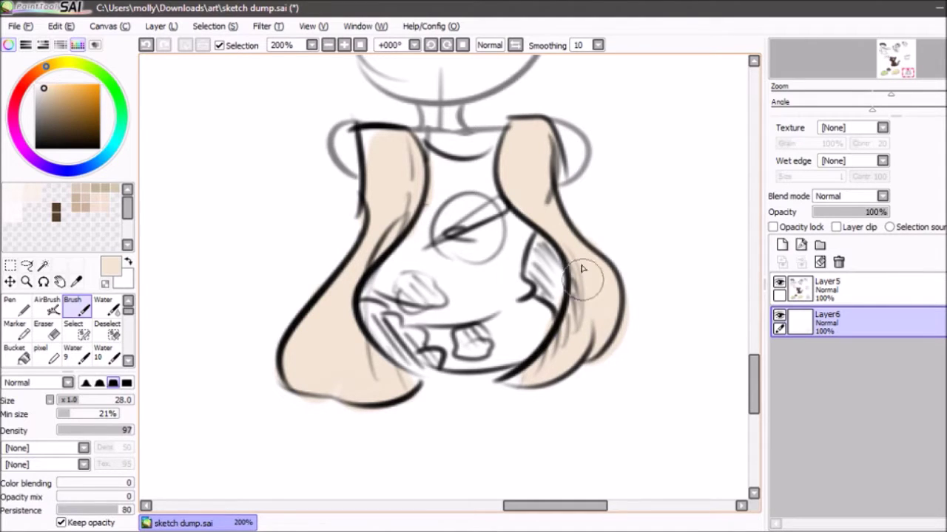
{"action": "key", "text": "e"}
{"action": "key", "text": "b"}
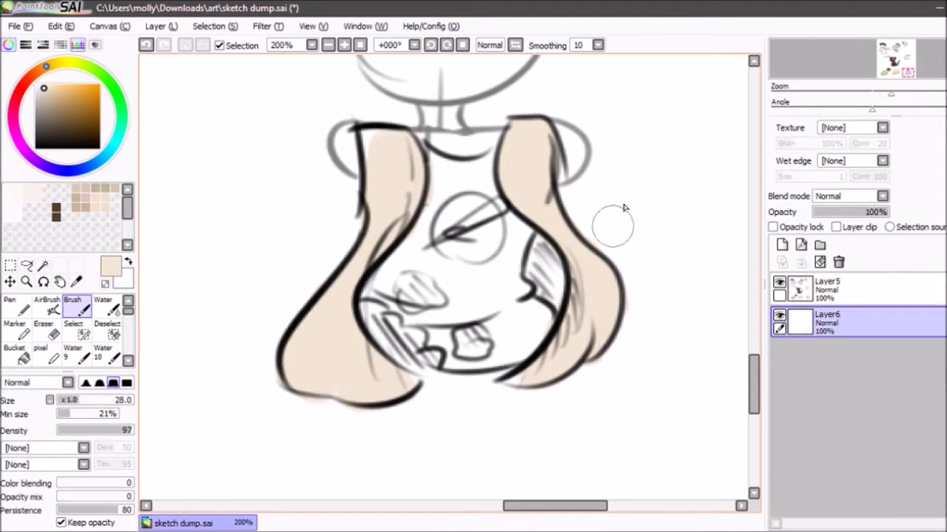
Add a new layer beneath the beige one and fill the torso between the side pieces with dark purple
{"action": "left_click", "coordinate": [782, 245]}
{"action": "left_click_drag", "start_coordinate": [814, 322], "coordinate": [818, 358]}
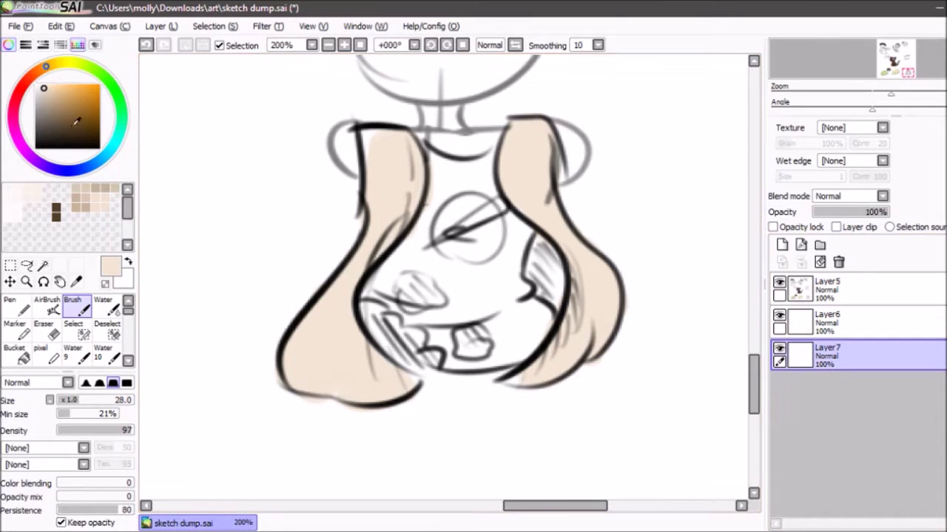
{"action": "left_click", "coordinate": [47, 169]}
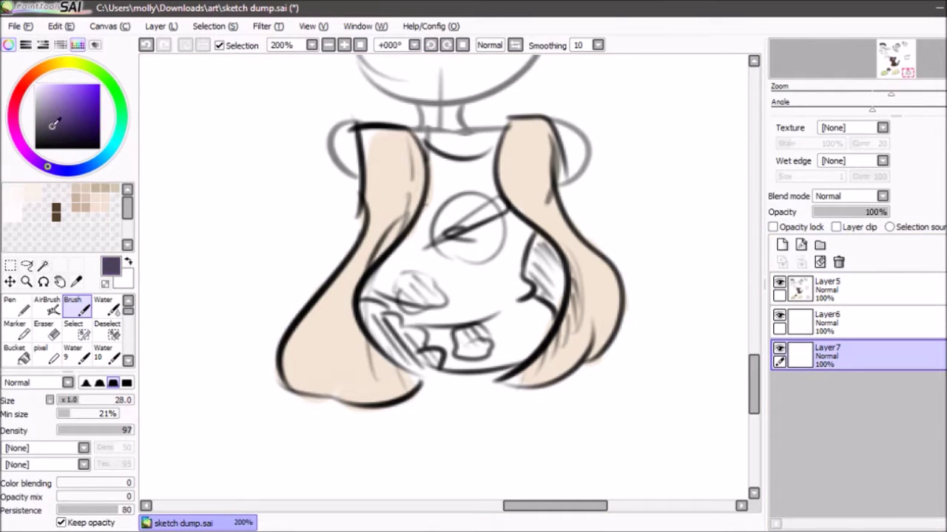
{"action": "mouse_move", "coordinate": [477, 221]}
{"action": "left_mouse_down"}
{"action": "mouse_move", "coordinate": [442, 175]}
{"action": "mouse_move", "coordinate": [498, 169]}
{"action": "mouse_move", "coordinate": [466, 255]}
{"action": "mouse_move", "coordinate": [388, 318]}
{"action": "mouse_move", "coordinate": [363, 306]}
{"action": "mouse_move", "coordinate": [416, 340]}
{"action": "mouse_move", "coordinate": [499, 346]}
{"action": "mouse_move", "coordinate": [569, 318]}
{"action": "mouse_move", "coordinate": [548, 297]}
{"action": "mouse_move", "coordinate": [525, 320]}
{"action": "mouse_move", "coordinate": [531, 334]}
{"action": "mouse_move", "coordinate": [544, 307]}
{"action": "mouse_move", "coordinate": [484, 318]}
{"action": "mouse_move", "coordinate": [531, 293]}
{"action": "mouse_move", "coordinate": [505, 268]}
{"action": "mouse_move", "coordinate": [465, 266]}
{"action": "mouse_move", "coordinate": [482, 227]}
{"action": "mouse_move", "coordinate": [509, 212]}
{"action": "mouse_move", "coordinate": [548, 252]}
{"action": "left_mouse_up"}
Erase the beige overspill from the torso's edges on the beige layer and resample the light beige for touch-ups
{"action": "left_click", "coordinate": [828, 319]}
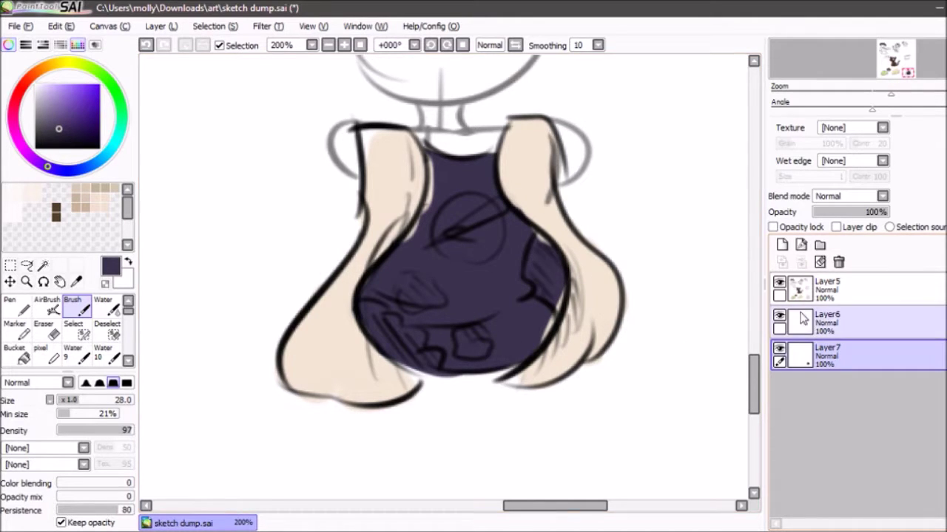
{"action": "key", "text": "e"}
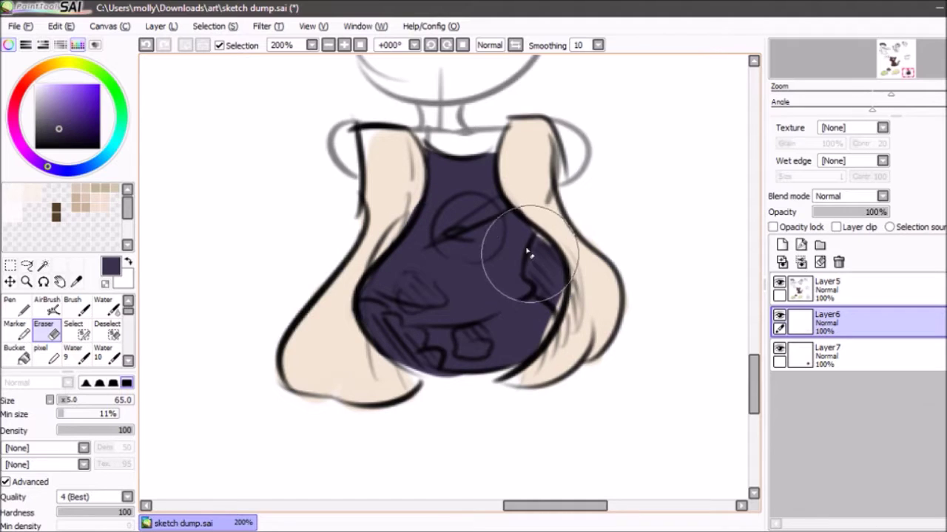
{"action": "key", "text": "b"}
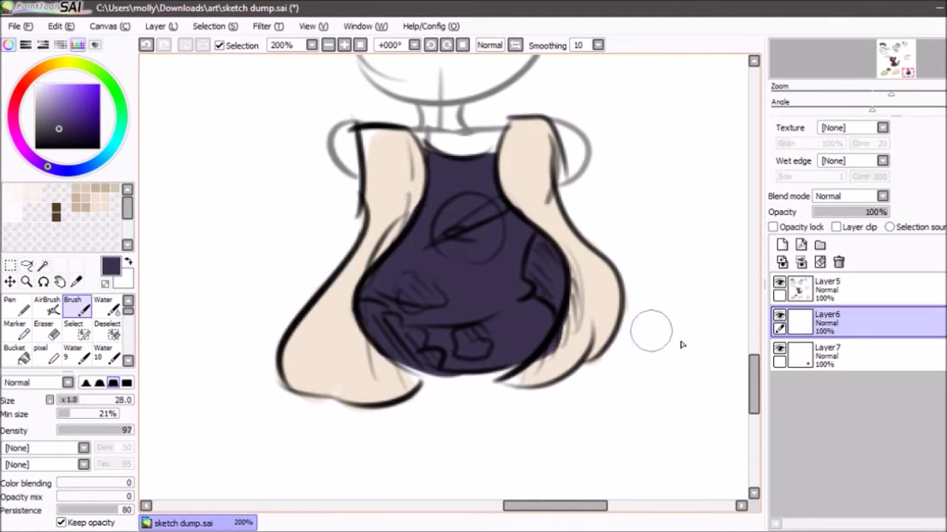
{"action": "left_click", "coordinate": [603, 315], "text": "alt"}
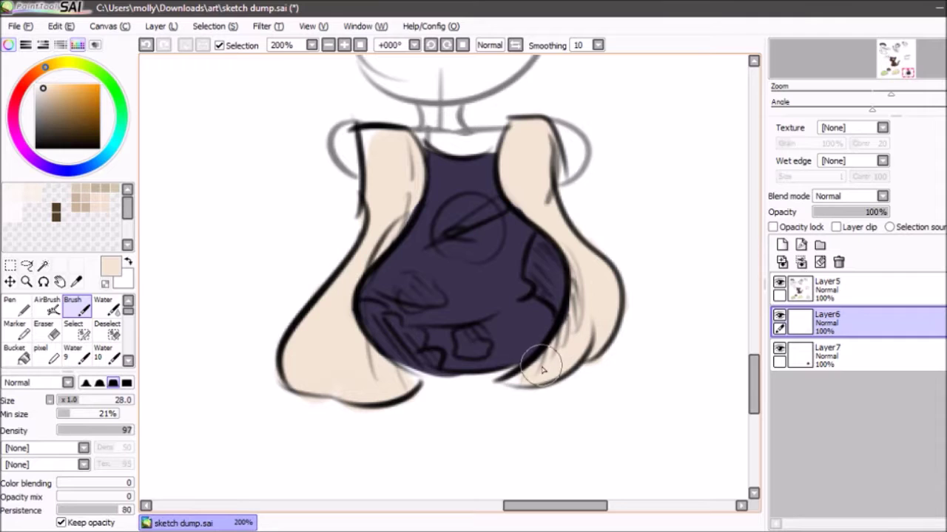
Paint the chest circle light blue and its diagonal wedge pink on the dark purple torso layer
{"action": "left_click", "coordinate": [827, 355]}
{"action": "left_click", "coordinate": [485, 249], "text": "alt"}
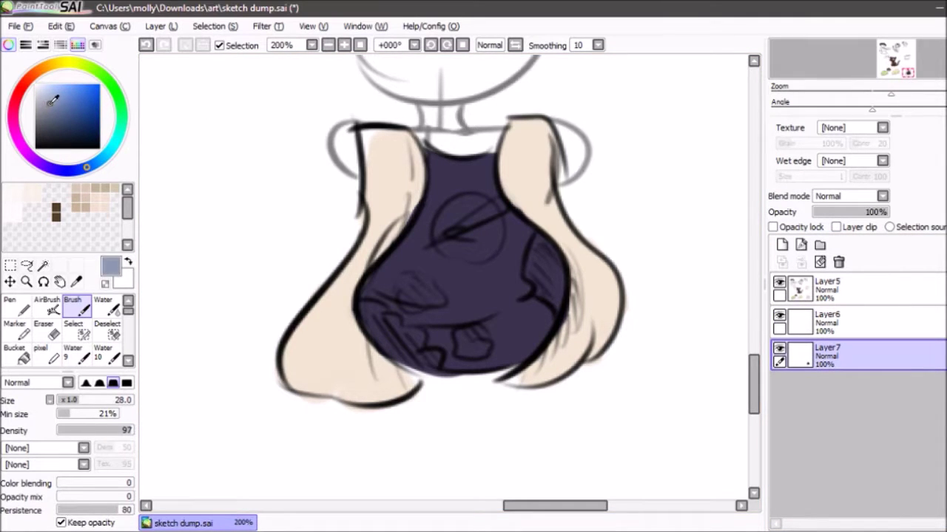
{"action": "mouse_move", "coordinate": [493, 250]}
{"action": "left_mouse_down"}
{"action": "mouse_move", "coordinate": [488, 215]}
{"action": "mouse_move", "coordinate": [474, 230]}
{"action": "mouse_move", "coordinate": [488, 230]}
{"action": "left_mouse_up"}
{"action": "key", "text": "ctrl+z"}
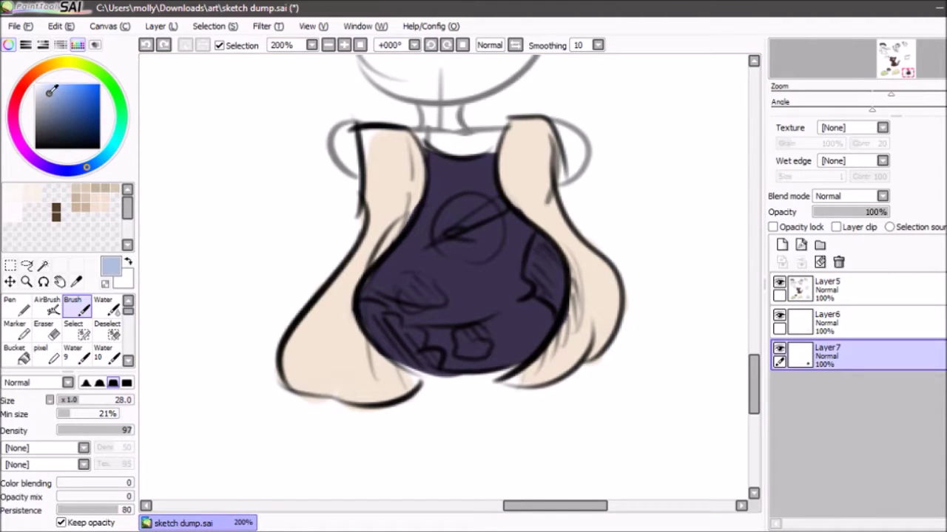
{"action": "mouse_move", "coordinate": [456, 228]}
{"action": "left_mouse_down"}
{"action": "mouse_move", "coordinate": [473, 225]}
{"action": "mouse_move", "coordinate": [480, 239]}
{"action": "mouse_move", "coordinate": [491, 219]}
{"action": "mouse_move", "coordinate": [462, 222]}
{"action": "left_mouse_up"}
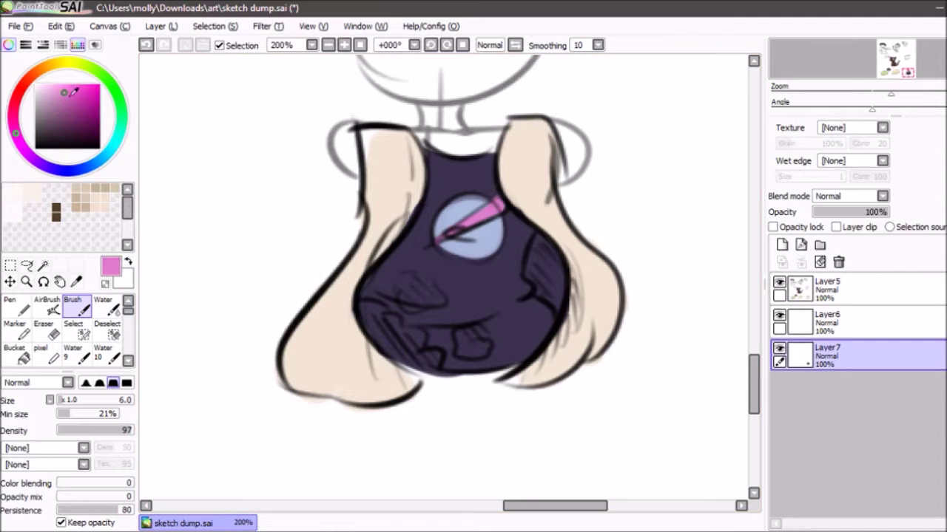
Paint the small oval patch purple and the small patch near the hem blue at brush size 16
{"action": "left_click", "coordinate": [32, 157]}
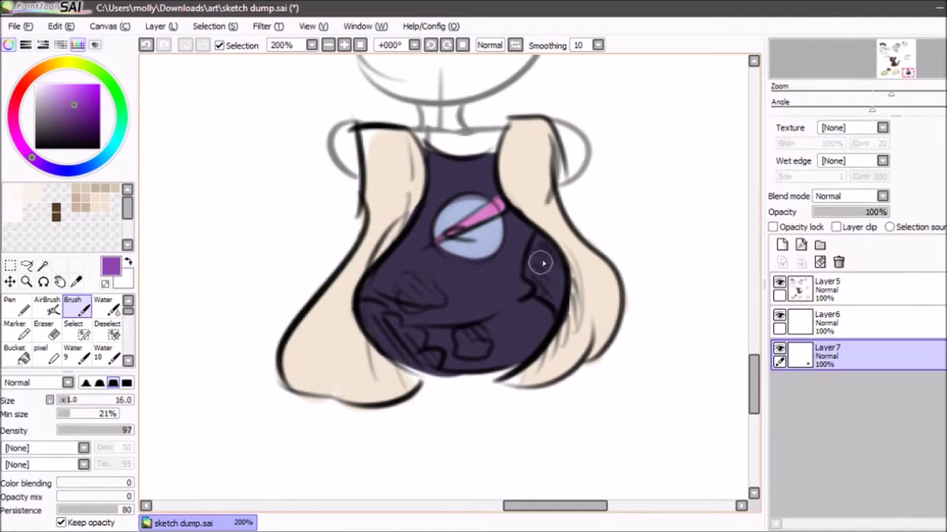
{"action": "left_click_drag", "start_coordinate": [411, 281], "coordinate": [418, 287]}
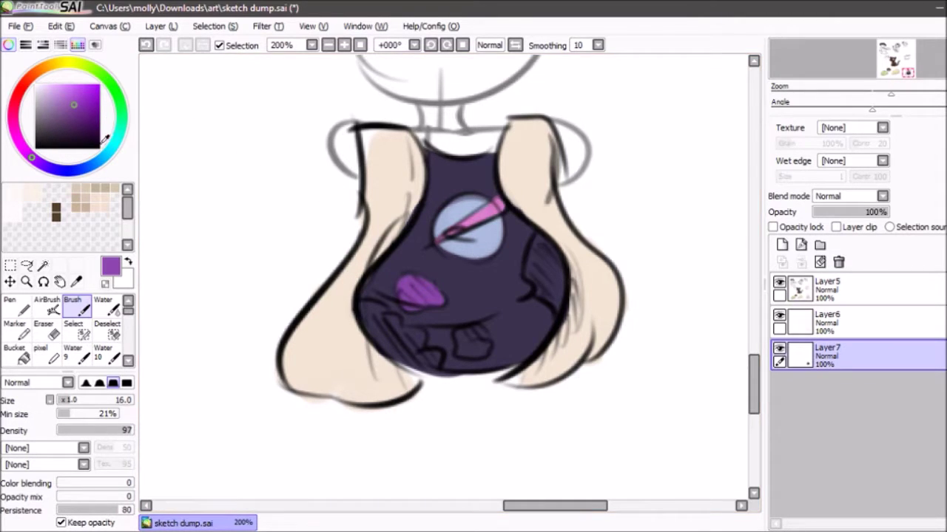
{"action": "left_click", "coordinate": [80, 168]}
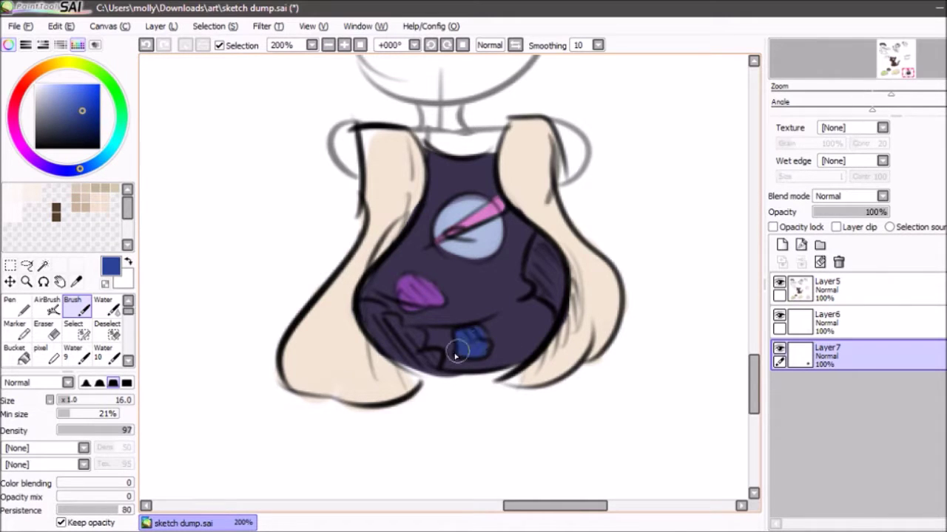
Paint the large lower patch green and the hatched patch on the opposite edge tan
{"action": "left_click", "coordinate": [121, 103]}
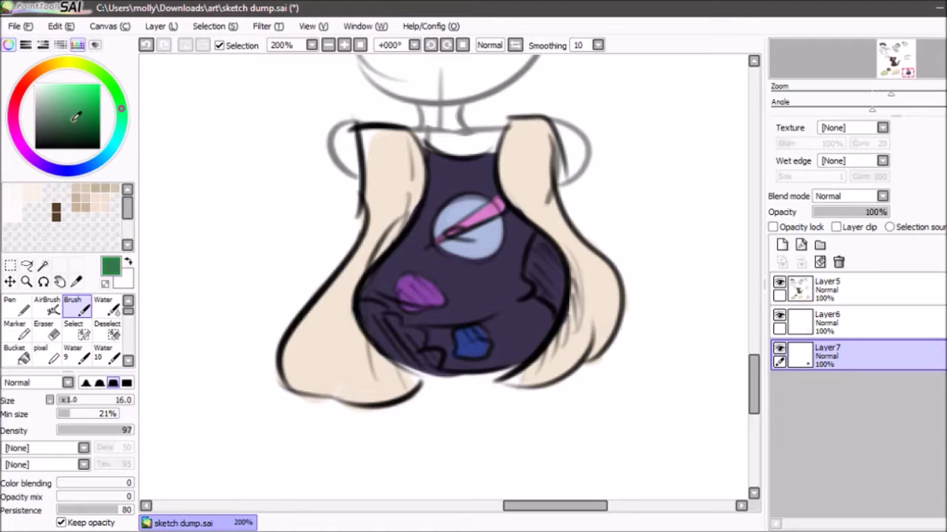
{"action": "left_click_drag", "start_coordinate": [371, 315], "coordinate": [421, 359]}
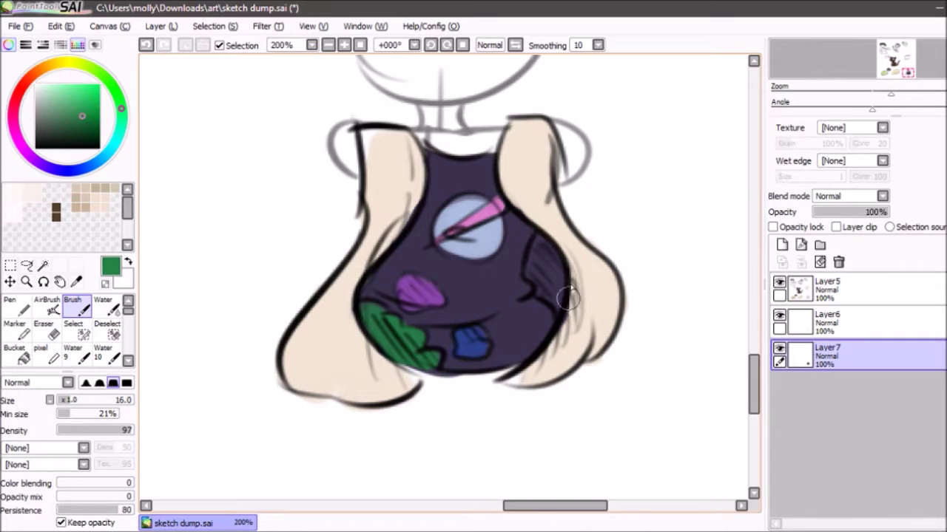
{"action": "left_click", "coordinate": [592, 272], "text": "alt"}
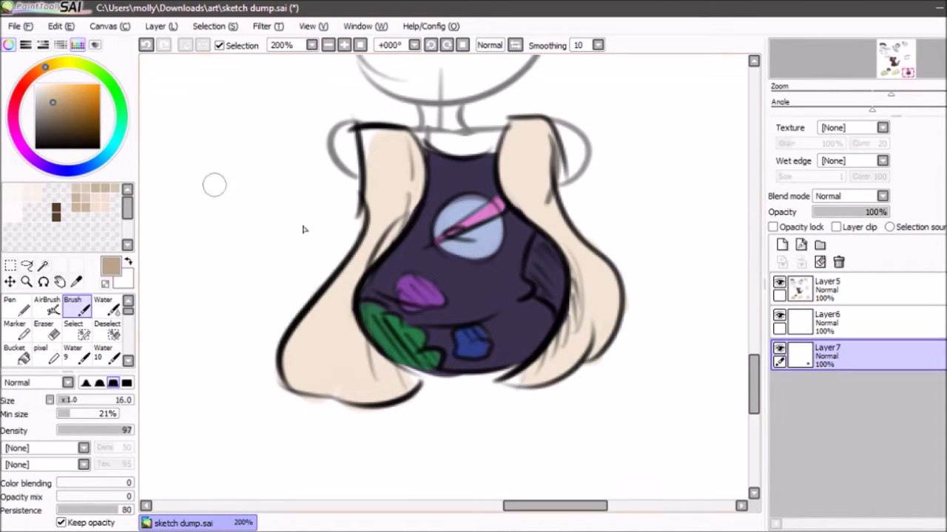
{"action": "mouse_move", "coordinate": [530, 268]}
{"action": "left_mouse_down"}
{"action": "mouse_move", "coordinate": [536, 245]}
{"action": "mouse_move", "coordinate": [534, 273]}
{"action": "mouse_move", "coordinate": [547, 292]}
{"action": "mouse_move", "coordinate": [547, 253]}
{"action": "left_mouse_up"}
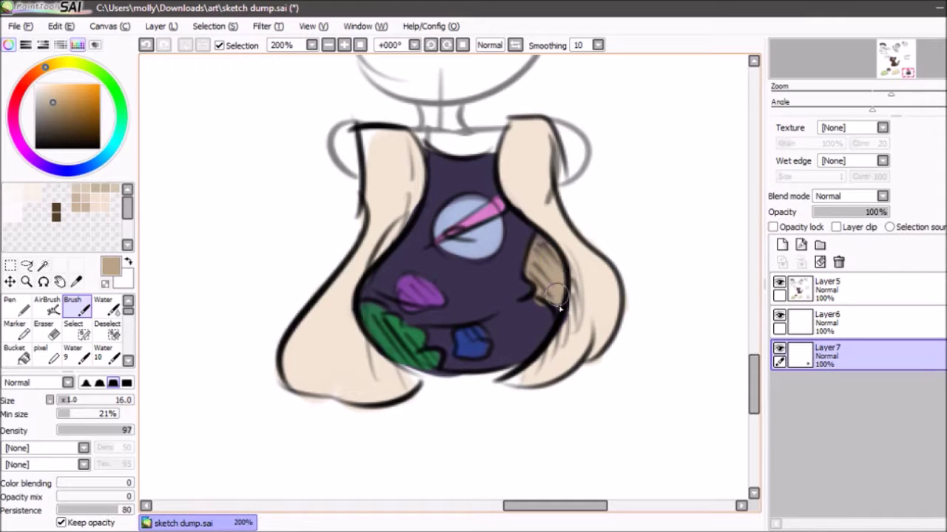
Shade along the torso's lower fold line with a darker purple at brush size 9
{"action": "left_click", "coordinate": [534, 316], "text": "alt"}
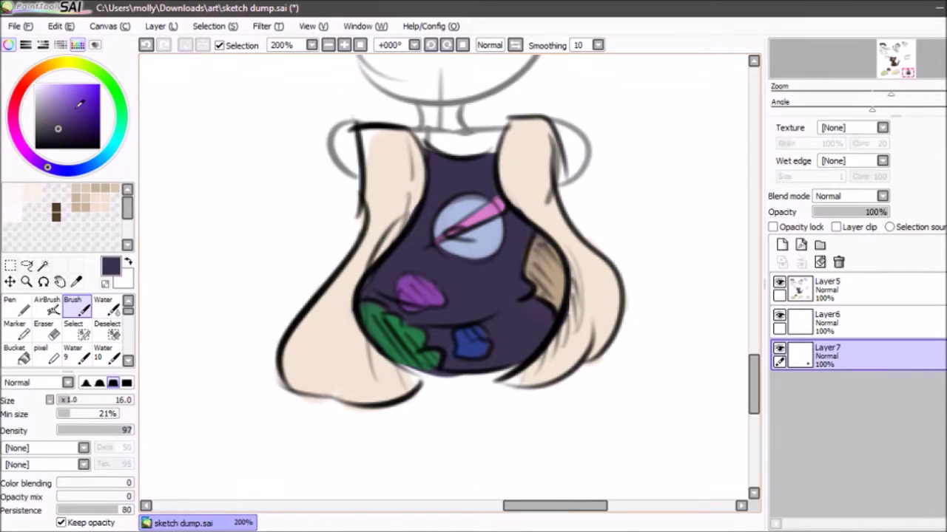
{"action": "left_click_drag", "start_coordinate": [59, 131], "coordinate": [67, 134]}
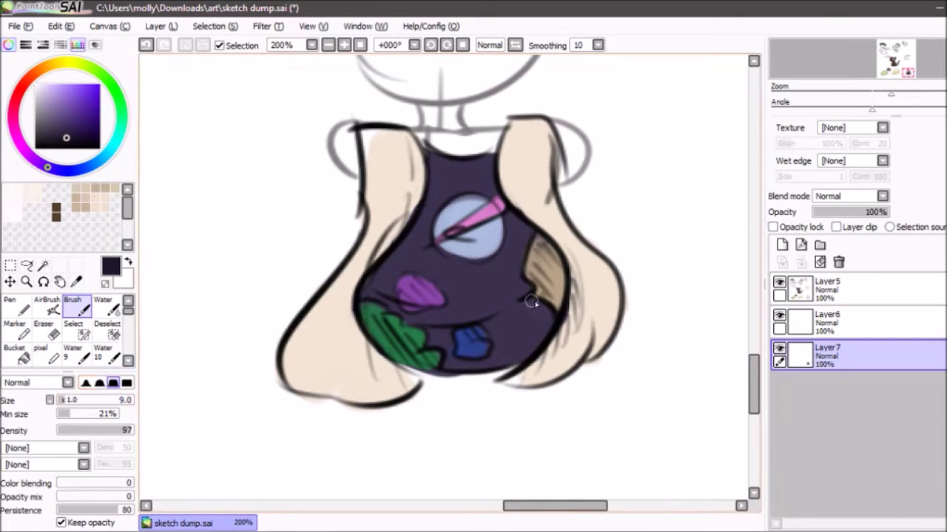
{"action": "left_click_drag", "start_coordinate": [530, 300], "coordinate": [503, 315]}
Shade the chest circle, the torso, and the purple and blue patches with darker tones of their own colours
{"action": "left_click", "coordinate": [481, 238], "text": "alt"}
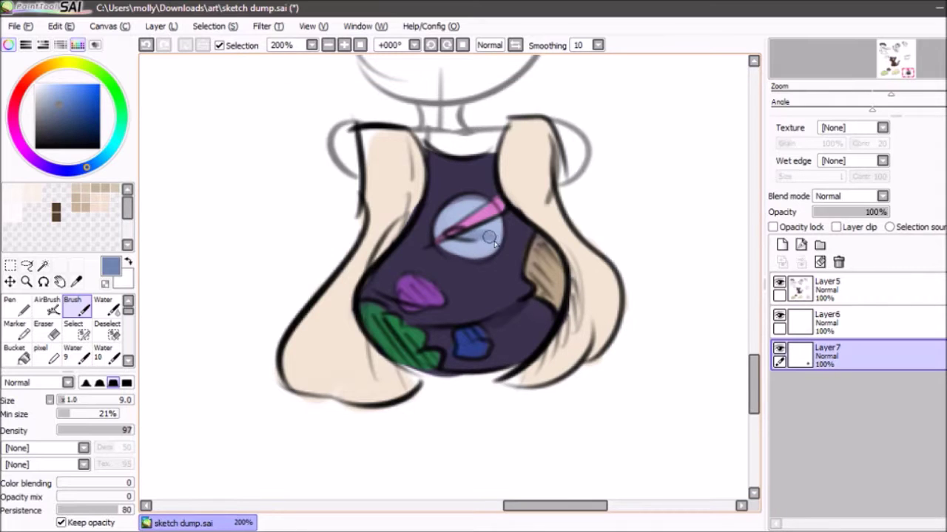
{"action": "left_click", "coordinate": [514, 309], "text": "alt"}
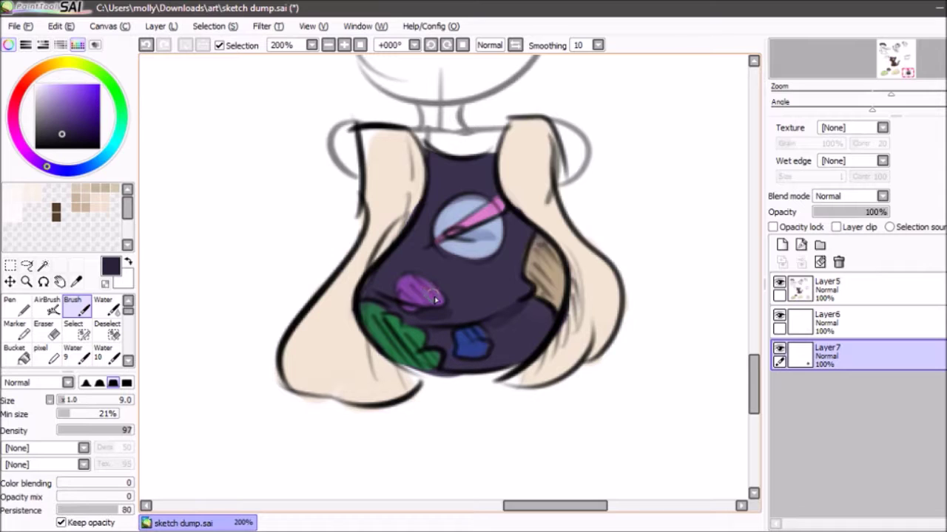
{"action": "left_click", "coordinate": [435, 298], "text": "alt"}
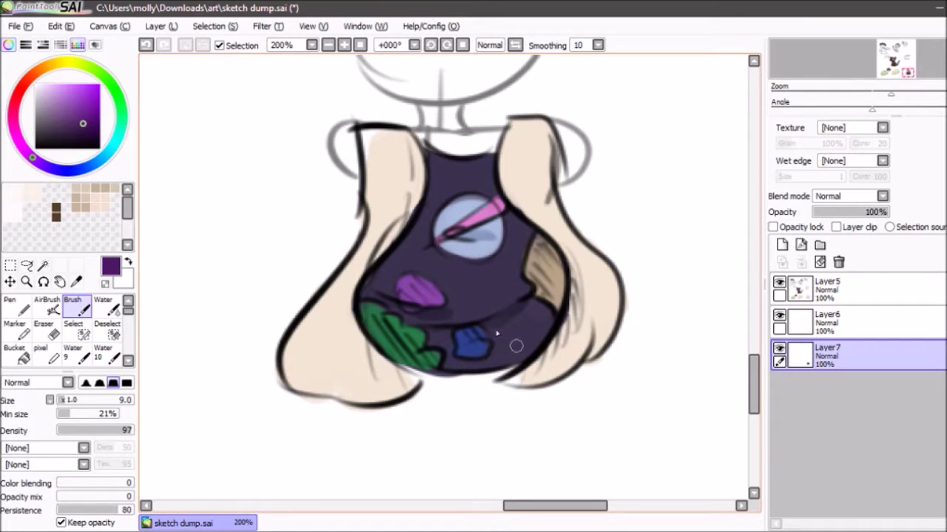
{"action": "left_click", "coordinate": [474, 347], "text": "alt"}
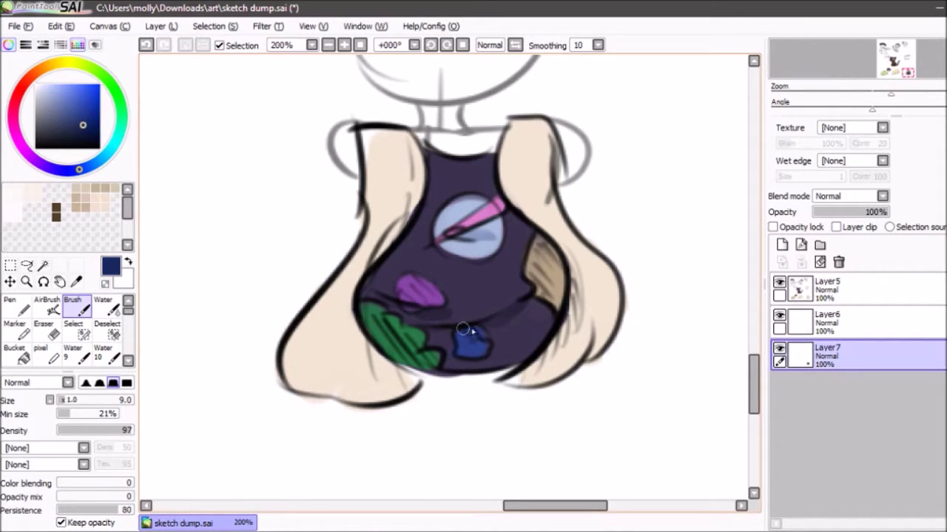
Review the coloured torso on the whole page, and merge Layer6 down into Layer7
{"action": "left_click", "coordinate": [329, 45]}
{"action": "left_click", "coordinate": [330, 45]}
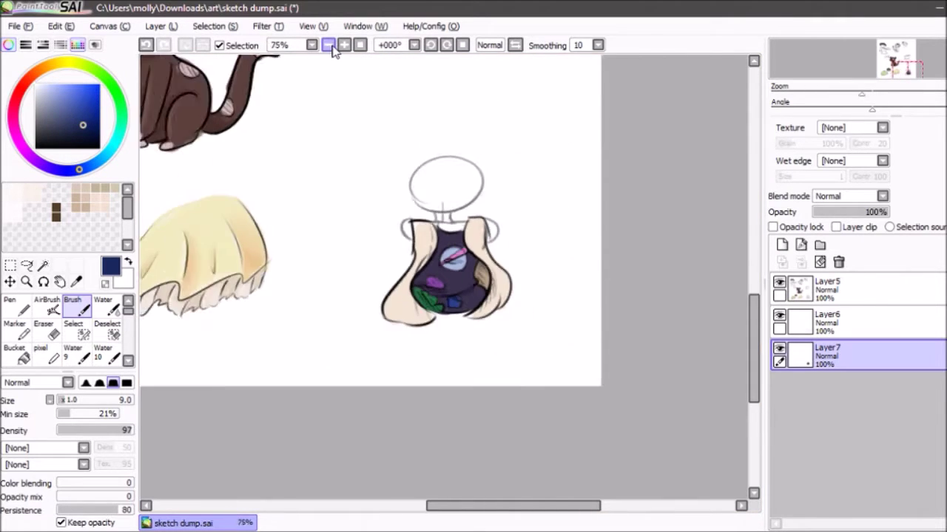
{"action": "left_click", "coordinate": [329, 45]}
{"action": "left_click", "coordinate": [329, 45]}
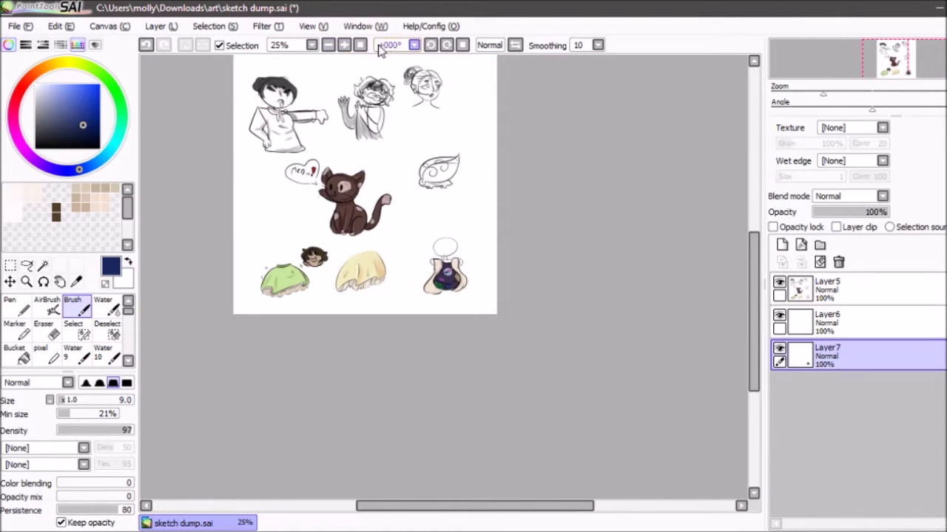
{"action": "left_click", "coordinate": [346, 46]}
{"action": "left_click", "coordinate": [346, 46]}
{"action": "left_click", "coordinate": [346, 46]}
{"action": "left_click", "coordinate": [346, 45]}
{"action": "left_click", "coordinate": [850, 324]}
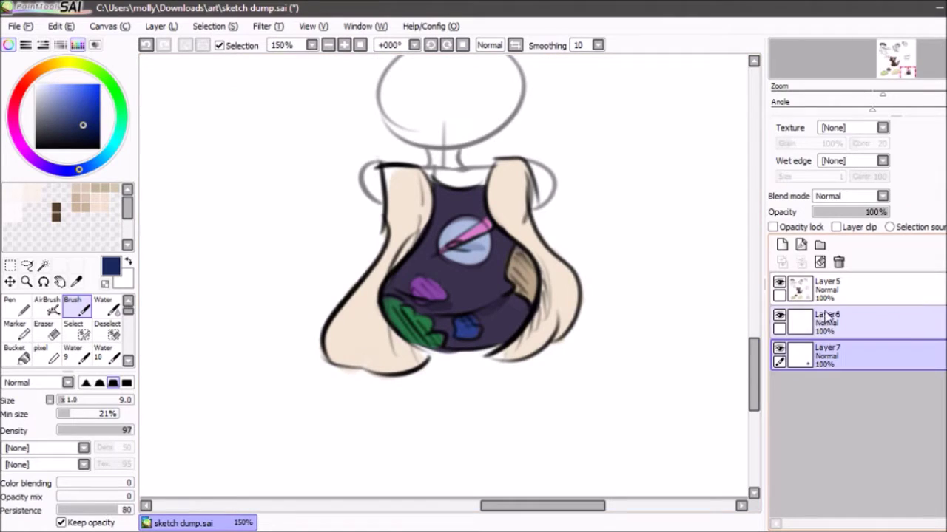
{"action": "left_click", "coordinate": [801, 261]}
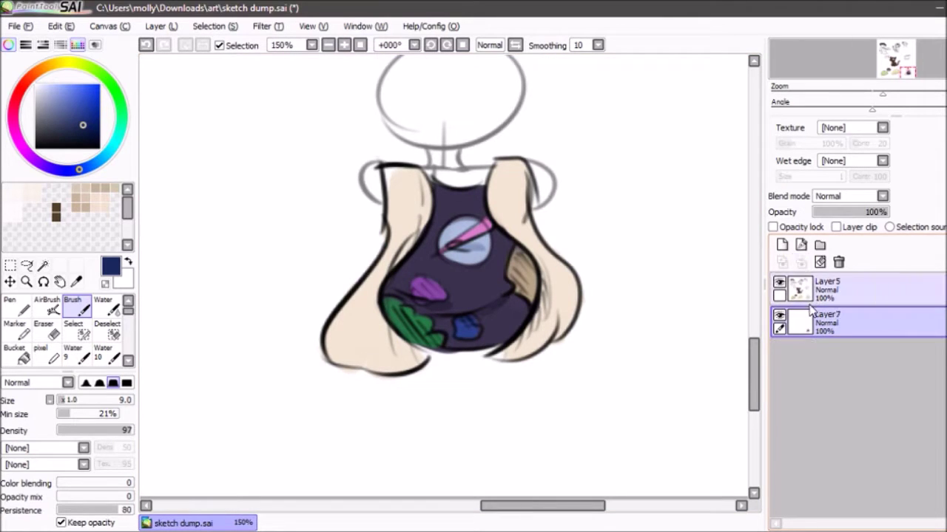
Add a layer beneath the torso colours and paint the head, neck and shoulders grey at brush size 46
{"action": "left_click", "coordinate": [782, 245]}
{"action": "left_click_drag", "start_coordinate": [819, 346], "coordinate": [820, 361]}
{"action": "scroll", "coordinate": [319, 179], "scroll_direction": "up", "scroll_amount": 2}
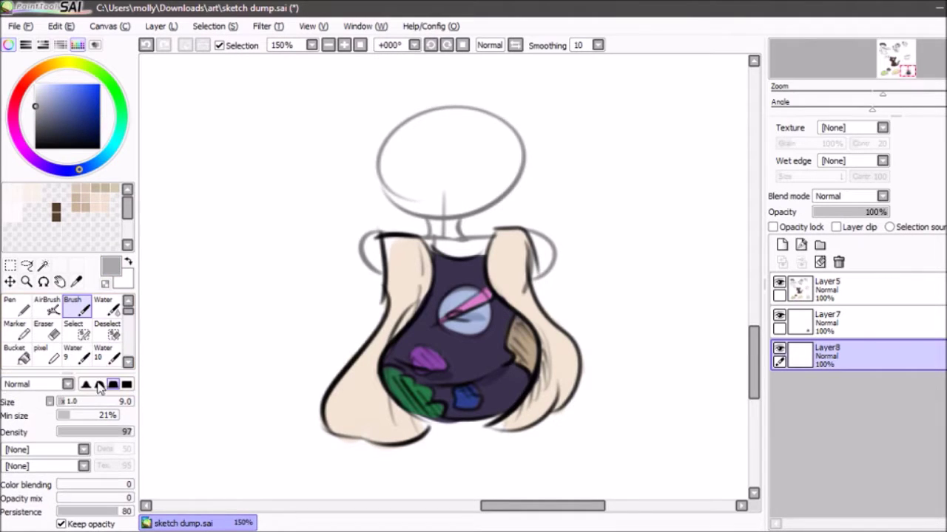
{"action": "left_click_drag", "start_coordinate": [79, 404], "coordinate": [92, 404]}
{"action": "mouse_move", "coordinate": [472, 159]}
{"action": "left_mouse_down"}
{"action": "mouse_move", "coordinate": [431, 162]}
{"action": "mouse_move", "coordinate": [493, 171]}
{"action": "mouse_move", "coordinate": [489, 159]}
{"action": "mouse_move", "coordinate": [494, 172]}
{"action": "mouse_move", "coordinate": [471, 140]}
{"action": "mouse_move", "coordinate": [498, 142]}
{"action": "mouse_move", "coordinate": [438, 133]}
{"action": "mouse_move", "coordinate": [414, 186]}
{"action": "mouse_move", "coordinate": [441, 219]}
{"action": "mouse_move", "coordinate": [442, 256]}
{"action": "mouse_move", "coordinate": [543, 247]}
{"action": "mouse_move", "coordinate": [510, 266]}
{"action": "mouse_move", "coordinate": [377, 252]}
{"action": "mouse_move", "coordinate": [556, 259]}
{"action": "left_mouse_up"}
Erase the grey overspill outside the head's outline with the Eraser at size 65
{"action": "key", "text": "e"}
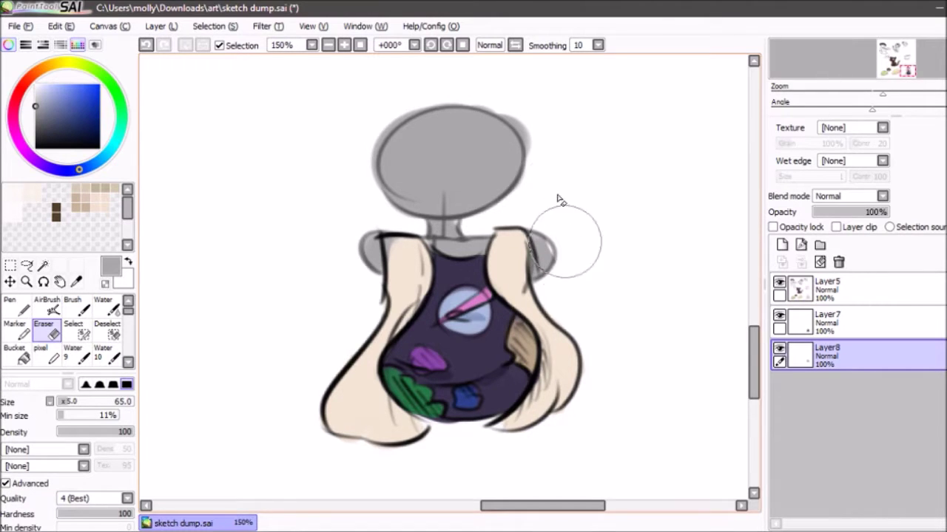
{"action": "mouse_move", "coordinate": [544, 148]}
{"action": "left_mouse_down"}
{"action": "mouse_move", "coordinate": [524, 121]}
{"action": "mouse_move", "coordinate": [471, 91]}
{"action": "left_mouse_up"}
{"action": "key", "text": "b"}
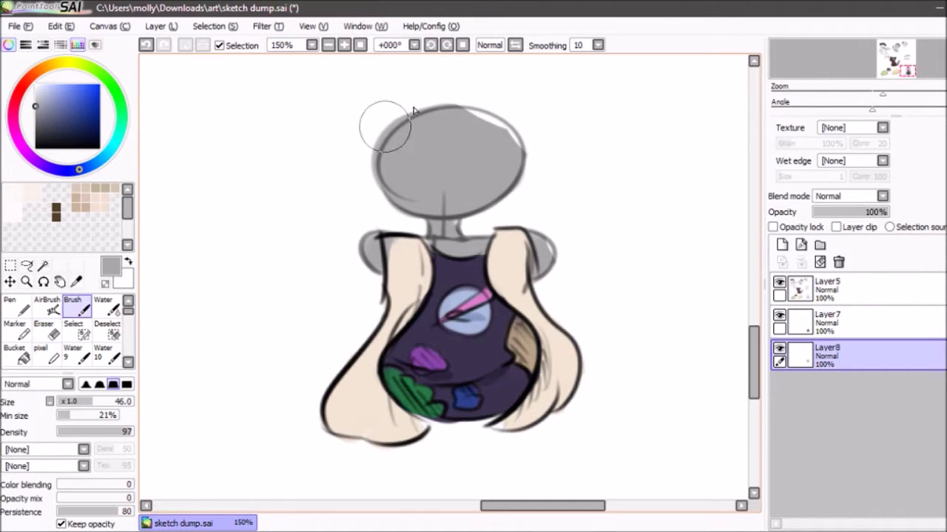
Merge Layer7 and Layer5 down into Layer8, and add a new empty layer beneath the merged artwork
{"action": "left_click", "coordinate": [872, 66]}
{"action": "left_click_drag", "start_coordinate": [872, 67], "coordinate": [866, 69]}
{"action": "left_click", "coordinate": [329, 46]}
{"action": "left_click", "coordinate": [328, 45]}
{"action": "left_click_drag", "start_coordinate": [894, 61], "coordinate": [900, 56]}
{"action": "left_click", "coordinate": [827, 319]}
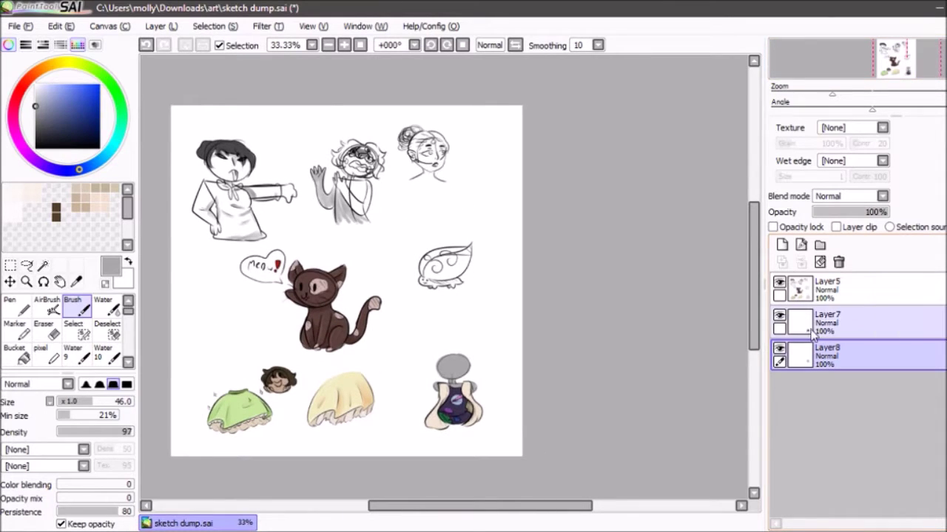
{"action": "left_click", "coordinate": [801, 262]}
{"action": "left_click", "coordinate": [811, 290]}
{"action": "left_click", "coordinate": [801, 262]}
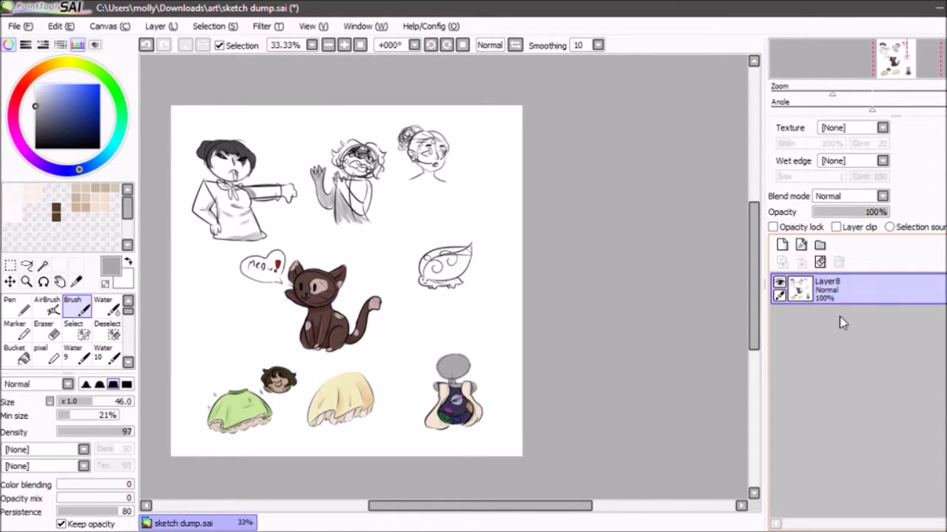
{"action": "left_click", "coordinate": [781, 244]}
{"action": "left_click_drag", "start_coordinate": [817, 297], "coordinate": [815, 332]}
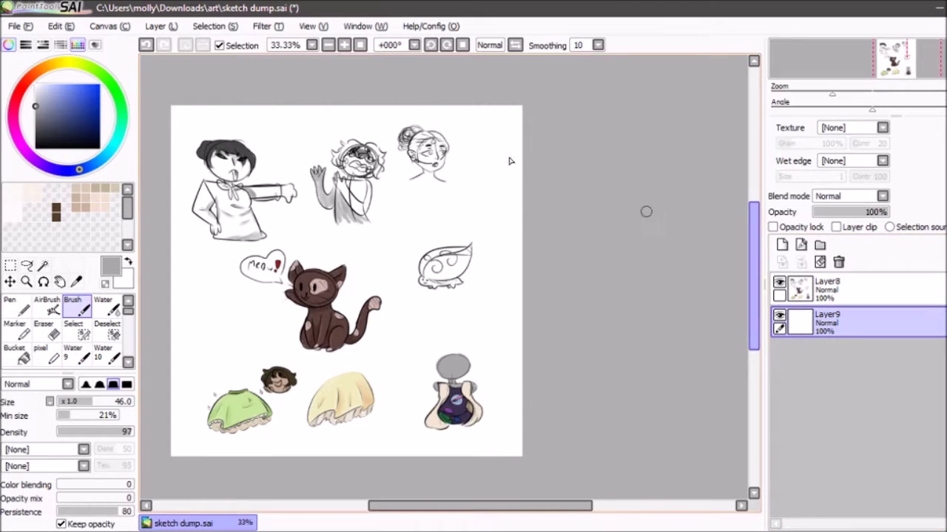
Shade the hatched underside of the leaf-shelled creature grey, using black with the Copic brush at size 24
{"action": "left_click", "coordinate": [344, 45]}
{"action": "left_click", "coordinate": [344, 45]}
{"action": "left_click", "coordinate": [344, 45]}
{"action": "left_click_drag", "start_coordinate": [65, 119], "coordinate": [8, 233]}
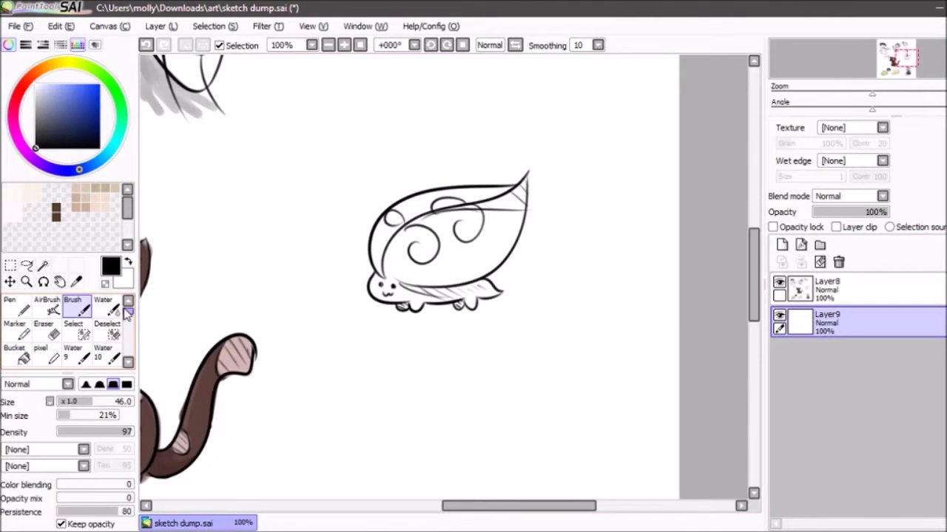
{"action": "scroll", "coordinate": [118, 325], "scroll_direction": "down", "scroll_amount": 3}
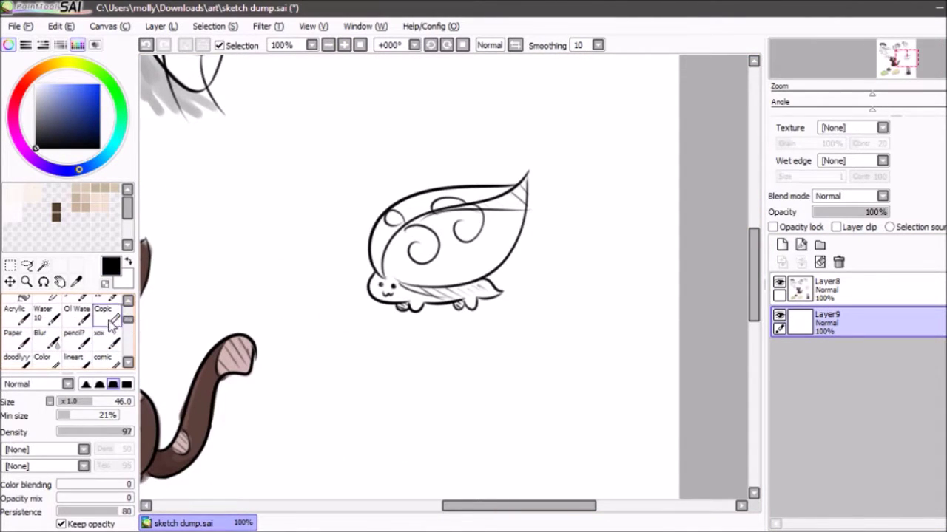
{"action": "left_click", "coordinate": [103, 315]}
{"action": "left_click", "coordinate": [344, 45]}
{"action": "left_click", "coordinate": [344, 45]}
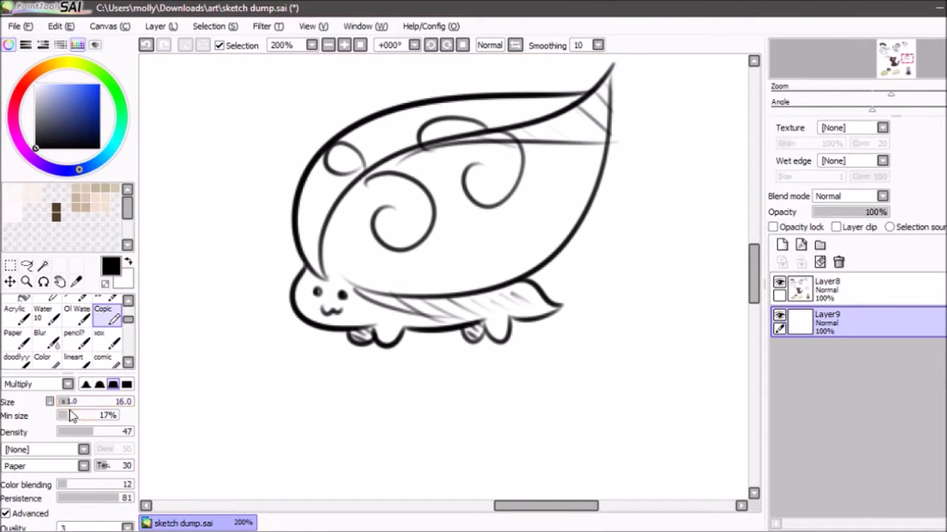
{"action": "left_click_drag", "start_coordinate": [66, 403], "coordinate": [83, 402]}
{"action": "left_click_drag", "start_coordinate": [353, 296], "coordinate": [466, 303]}
{"action": "key", "text": "ctrl+z"}
{"action": "mouse_move", "coordinate": [384, 302]}
{"action": "left_mouse_down"}
{"action": "mouse_move", "coordinate": [422, 300]}
{"action": "mouse_move", "coordinate": [416, 306]}
{"action": "mouse_move", "coordinate": [402, 302]}
{"action": "mouse_move", "coordinate": [484, 307]}
{"action": "mouse_move", "coordinate": [517, 301]}
{"action": "left_mouse_up"}
Shade the shell's upper fold, its lower edge and the creature's far feet grey with the Copic brush
{"action": "mouse_move", "coordinate": [551, 144]}
{"action": "left_mouse_down"}
{"action": "mouse_move", "coordinate": [575, 131]}
{"action": "mouse_move", "coordinate": [567, 118]}
{"action": "mouse_move", "coordinate": [566, 131]}
{"action": "mouse_move", "coordinate": [429, 122]}
{"action": "mouse_move", "coordinate": [333, 148]}
{"action": "mouse_move", "coordinate": [310, 193]}
{"action": "mouse_move", "coordinate": [309, 262]}
{"action": "mouse_move", "coordinate": [353, 155]}
{"action": "mouse_move", "coordinate": [373, 137]}
{"action": "mouse_move", "coordinate": [444, 122]}
{"action": "mouse_move", "coordinate": [584, 119]}
{"action": "mouse_move", "coordinate": [390, 122]}
{"action": "mouse_move", "coordinate": [591, 122]}
{"action": "mouse_move", "coordinate": [605, 90]}
{"action": "mouse_move", "coordinate": [596, 111]}
{"action": "mouse_move", "coordinate": [456, 186]}
{"action": "left_mouse_up"}
{"action": "mouse_move", "coordinate": [314, 294]}
{"action": "left_mouse_down"}
{"action": "mouse_move", "coordinate": [349, 292]}
{"action": "mouse_move", "coordinate": [403, 301]}
{"action": "mouse_move", "coordinate": [379, 351]}
{"action": "mouse_move", "coordinate": [358, 341]}
{"action": "left_mouse_up"}
{"action": "mouse_move", "coordinate": [479, 325]}
{"action": "left_mouse_down"}
{"action": "mouse_move", "coordinate": [485, 337]}
{"action": "mouse_move", "coordinate": [473, 334]}
{"action": "mouse_move", "coordinate": [474, 324]}
{"action": "left_mouse_up"}
{"action": "mouse_move", "coordinate": [325, 294]}
{"action": "left_mouse_down"}
{"action": "mouse_move", "coordinate": [359, 274]}
{"action": "mouse_move", "coordinate": [434, 278]}
{"action": "mouse_move", "coordinate": [543, 259]}
{"action": "left_mouse_up"}
{"action": "mouse_move", "coordinate": [330, 272]}
{"action": "left_mouse_down"}
{"action": "mouse_move", "coordinate": [384, 136]}
{"action": "mouse_move", "coordinate": [363, 181]}
{"action": "mouse_move", "coordinate": [429, 157]}
{"action": "mouse_move", "coordinate": [313, 259]}
{"action": "mouse_move", "coordinate": [406, 151]}
{"action": "mouse_move", "coordinate": [446, 155]}
{"action": "mouse_move", "coordinate": [421, 156]}
{"action": "left_mouse_up"}
{"action": "left_click", "coordinate": [328, 46]}
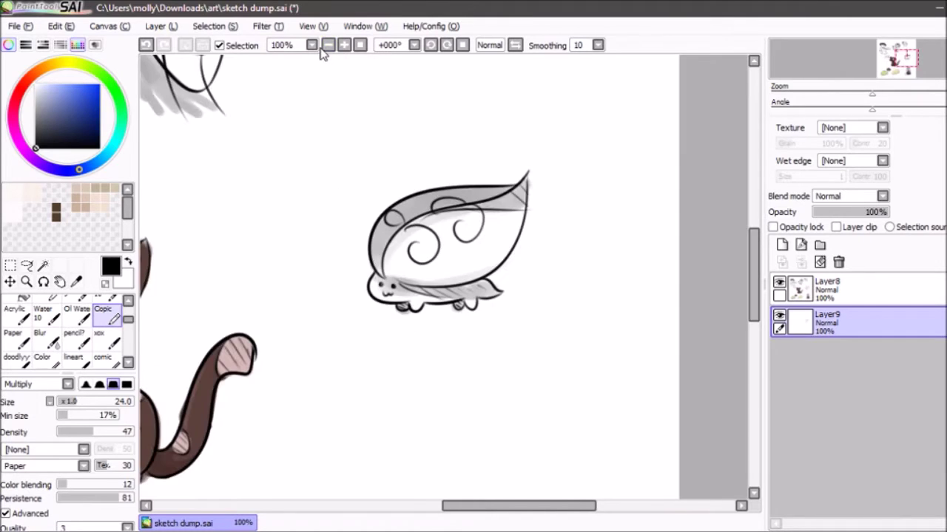
{"action": "left_click", "coordinate": [327, 46]}
{"action": "left_click", "coordinate": [327, 45]}
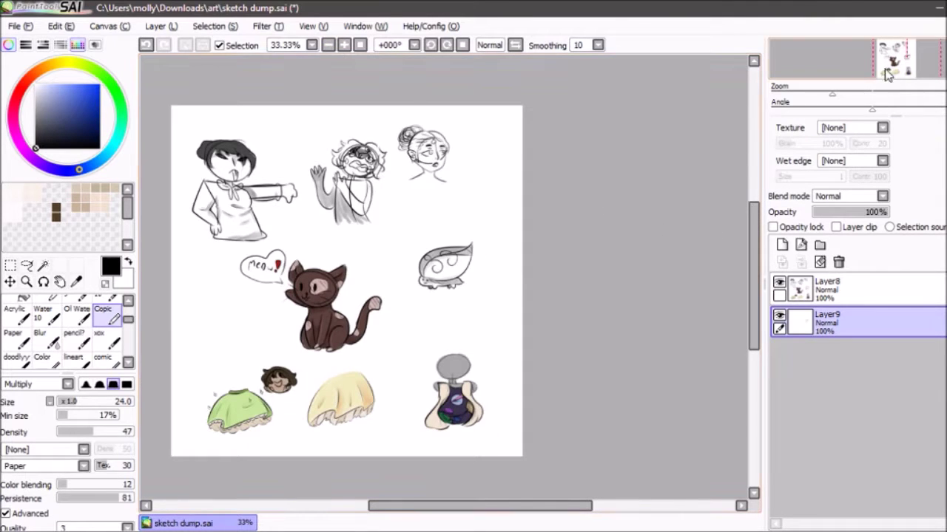
{"action": "left_click_drag", "start_coordinate": [909, 80], "coordinate": [902, 67]}
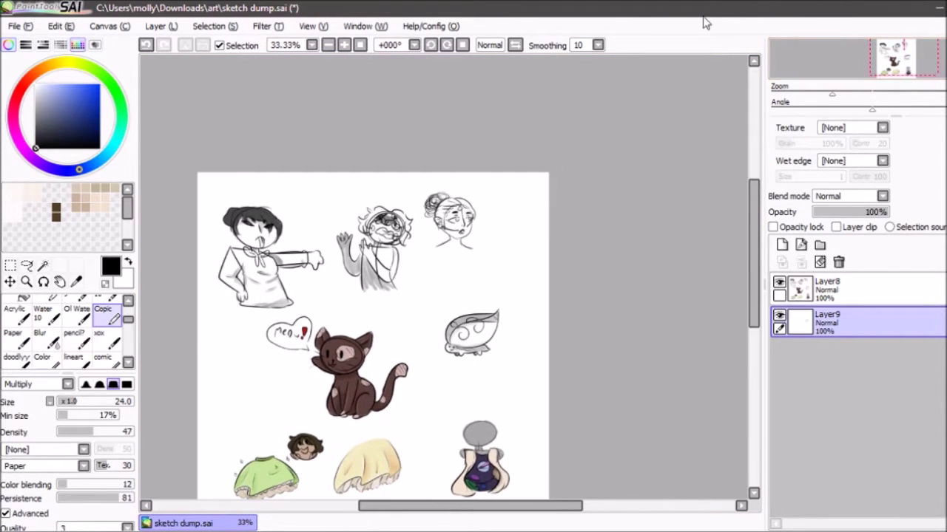
Paint the face, ear, neck and shoulders of the bun-haired woman brown with the Brush at size 29
{"action": "left_click", "coordinate": [345, 45]}
{"action": "left_click", "coordinate": [345, 45]}
{"action": "left_click", "coordinate": [345, 45]}
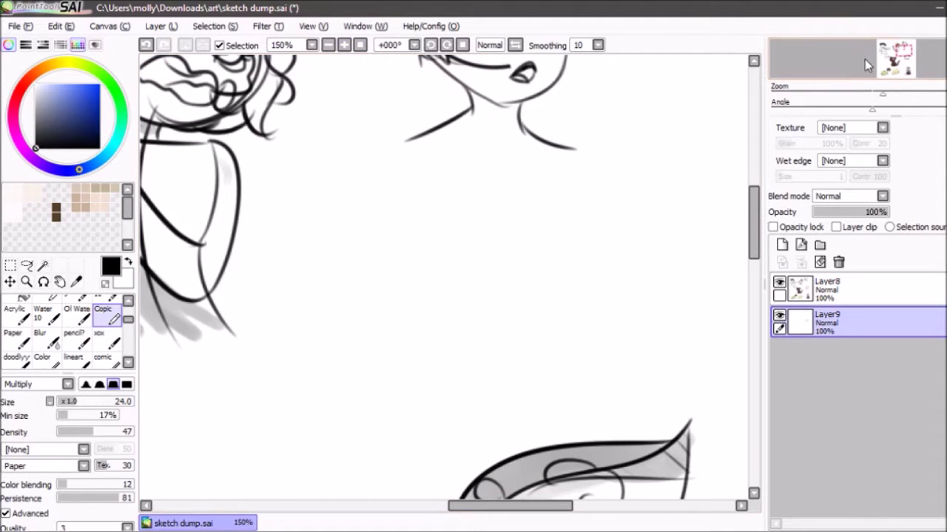
{"action": "left_click", "coordinate": [864, 59]}
{"action": "left_click", "coordinate": [345, 45]}
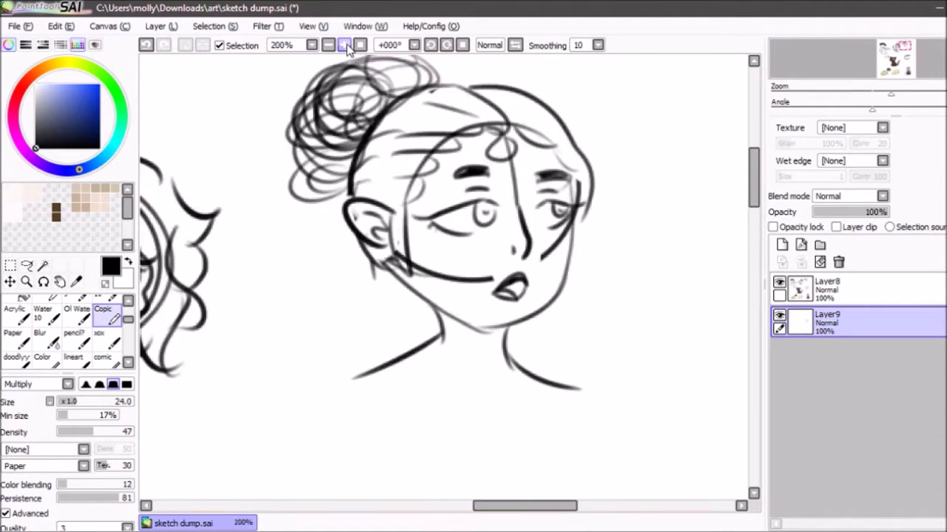
{"action": "left_click", "coordinate": [345, 45]}
{"action": "left_click", "coordinate": [20, 92]}
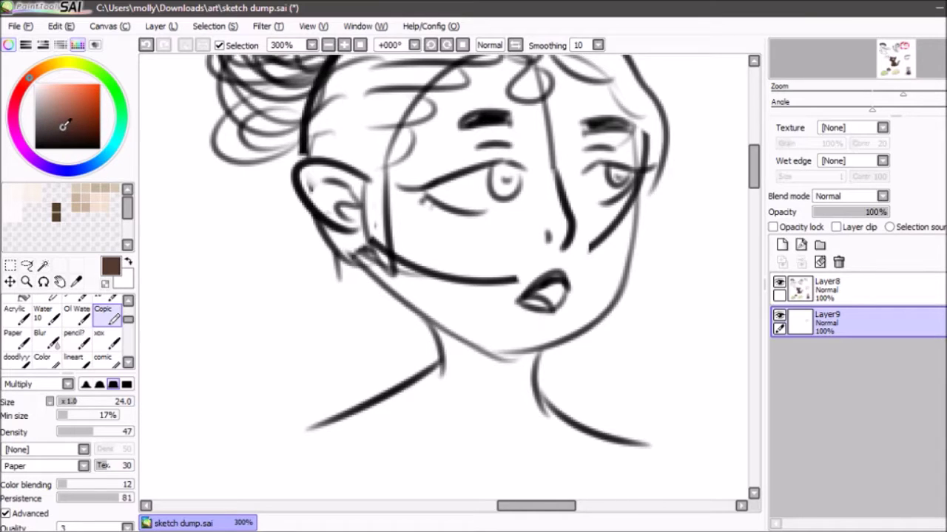
{"action": "key", "text": "n"}
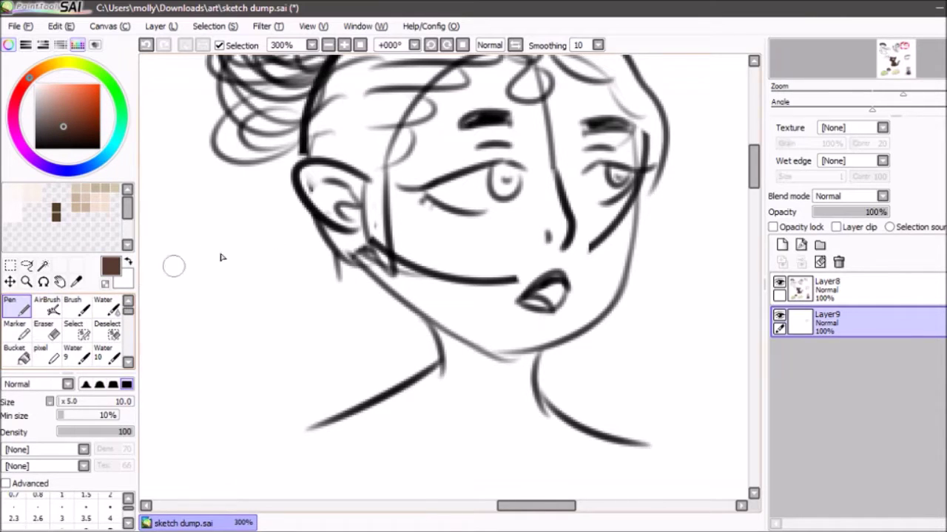
{"action": "left_click", "coordinate": [82, 309]}
{"action": "mouse_move", "coordinate": [474, 148]}
{"action": "left_mouse_down"}
{"action": "mouse_move", "coordinate": [451, 209]}
{"action": "mouse_move", "coordinate": [449, 143]}
{"action": "left_mouse_up"}
{"action": "key", "text": "ctrl+z"}
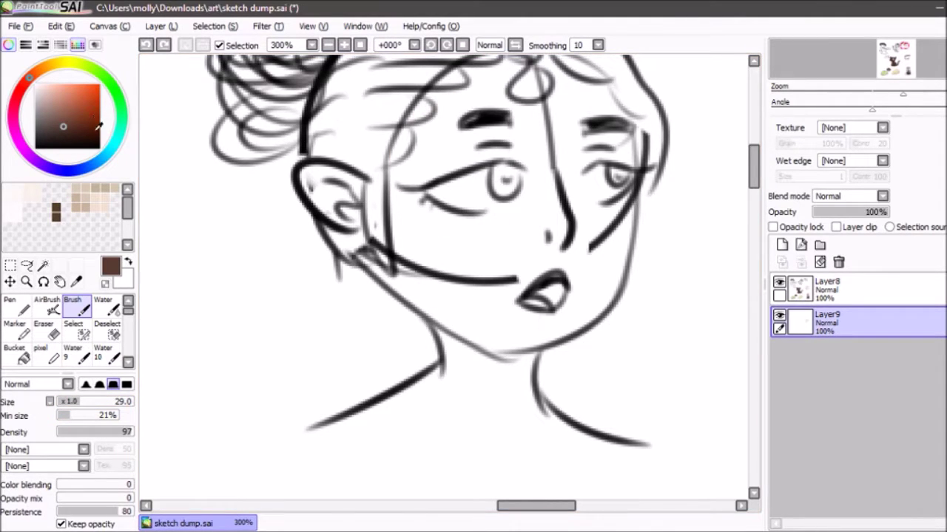
{"action": "mouse_move", "coordinate": [540, 104]}
{"action": "left_mouse_down"}
{"action": "mouse_move", "coordinate": [544, 170]}
{"action": "mouse_move", "coordinate": [512, 172]}
{"action": "mouse_move", "coordinate": [434, 264]}
{"action": "mouse_move", "coordinate": [373, 238]}
{"action": "mouse_move", "coordinate": [506, 346]}
{"action": "mouse_move", "coordinate": [468, 348]}
{"action": "mouse_move", "coordinate": [443, 311]}
{"action": "mouse_move", "coordinate": [475, 375]}
{"action": "mouse_move", "coordinate": [408, 417]}
{"action": "mouse_move", "coordinate": [340, 442]}
{"action": "mouse_move", "coordinate": [330, 458]}
{"action": "mouse_move", "coordinate": [445, 485]}
{"action": "mouse_move", "coordinate": [550, 484]}
{"action": "mouse_move", "coordinate": [635, 467]}
{"action": "mouse_move", "coordinate": [510, 435]}
{"action": "mouse_move", "coordinate": [509, 423]}
{"action": "mouse_move", "coordinate": [577, 459]}
{"action": "mouse_move", "coordinate": [511, 429]}
{"action": "mouse_move", "coordinate": [391, 433]}
{"action": "mouse_move", "coordinate": [453, 407]}
{"action": "mouse_move", "coordinate": [502, 331]}
{"action": "mouse_move", "coordinate": [486, 348]}
{"action": "mouse_move", "coordinate": [507, 412]}
{"action": "mouse_move", "coordinate": [532, 299]}
{"action": "mouse_move", "coordinate": [521, 331]}
{"action": "mouse_move", "coordinate": [565, 319]}
{"action": "mouse_move", "coordinate": [604, 266]}
{"action": "mouse_move", "coordinate": [559, 326]}
{"action": "mouse_move", "coordinate": [619, 263]}
{"action": "mouse_move", "coordinate": [618, 247]}
{"action": "mouse_move", "coordinate": [602, 242]}
{"action": "mouse_move", "coordinate": [610, 116]}
{"action": "mouse_move", "coordinate": [601, 96]}
{"action": "mouse_move", "coordinate": [575, 84]}
{"action": "mouse_move", "coordinate": [464, 131]}
{"action": "mouse_move", "coordinate": [418, 184]}
{"action": "mouse_move", "coordinate": [429, 212]}
{"action": "mouse_move", "coordinate": [484, 219]}
{"action": "mouse_move", "coordinate": [495, 249]}
{"action": "mouse_move", "coordinate": [573, 224]}
{"action": "mouse_move", "coordinate": [582, 156]}
{"action": "mouse_move", "coordinate": [598, 168]}
{"action": "mouse_move", "coordinate": [602, 222]}
{"action": "mouse_move", "coordinate": [311, 185]}
{"action": "mouse_move", "coordinate": [355, 236]}
{"action": "mouse_move", "coordinate": [459, 190]}
{"action": "left_mouse_up"}
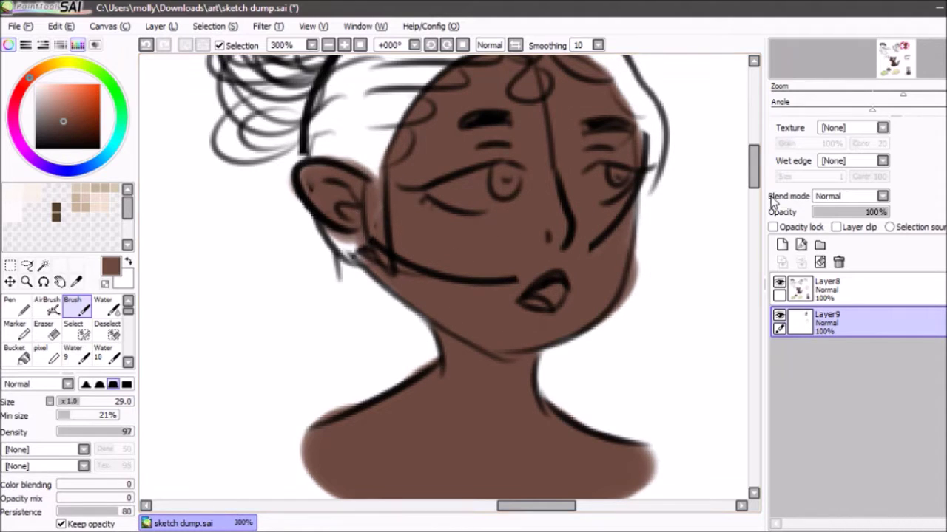
Add a layer above the skin colour and try a very dark red on the hair bun at brush size 12
{"action": "left_click_drag", "start_coordinate": [758, 156], "coordinate": [752, 147]}
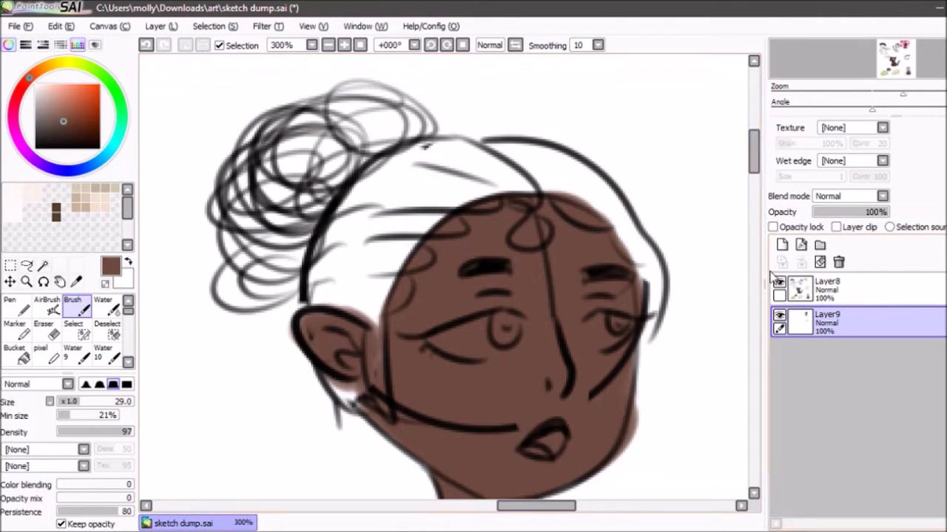
{"action": "left_click", "coordinate": [782, 245]}
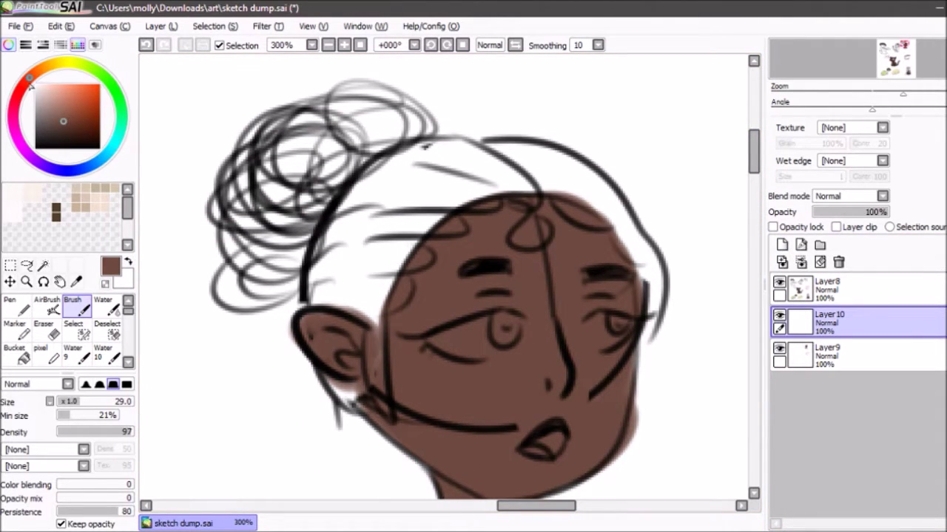
{"action": "left_click_drag", "start_coordinate": [26, 81], "coordinate": [24, 90]}
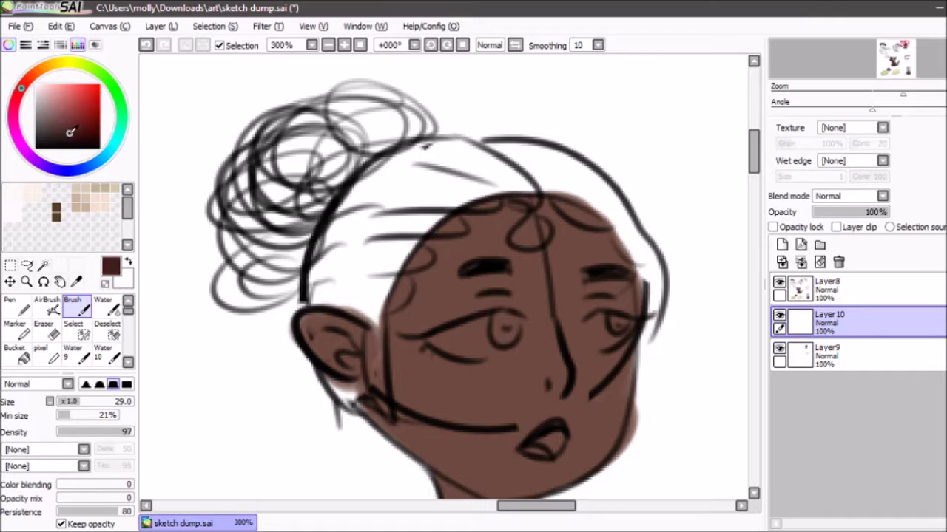
{"action": "left_click_drag", "start_coordinate": [76, 400], "coordinate": [65, 400]}
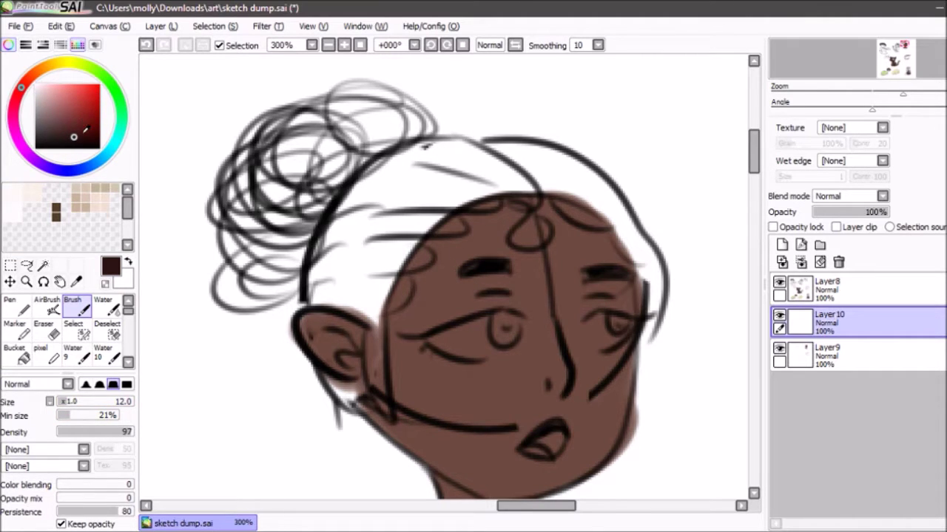
{"action": "mouse_move", "coordinate": [340, 179]}
{"action": "left_mouse_down"}
{"action": "mouse_move", "coordinate": [351, 158]}
{"action": "mouse_move", "coordinate": [336, 172]}
{"action": "left_mouse_up"}
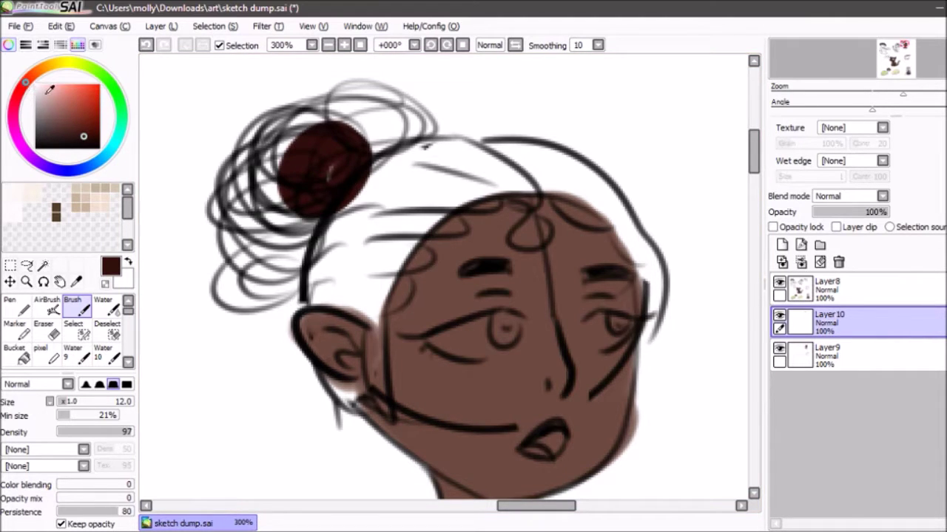
{"action": "key", "text": "ctrl+z"}
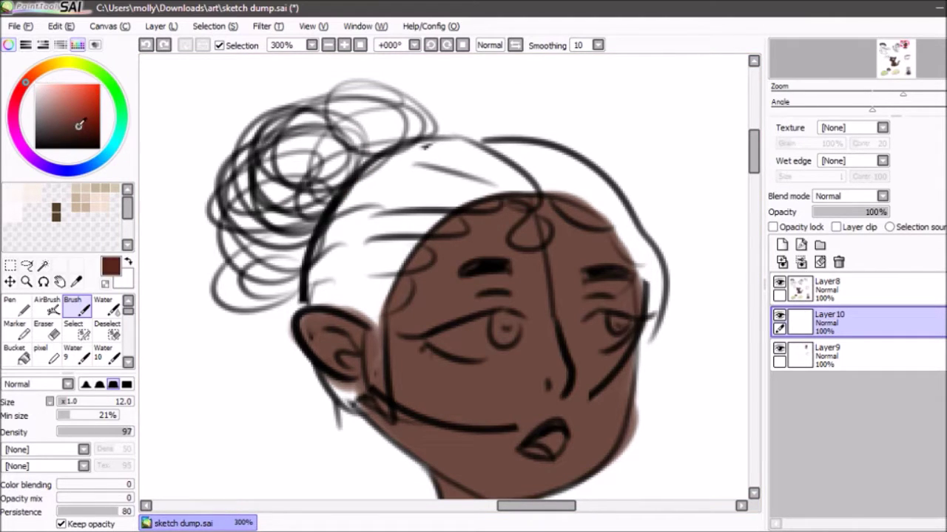
Paint the bun, the hair on both sides of the parting and the strands below the ear dark reddish brown
{"action": "mouse_move", "coordinate": [358, 186]}
{"action": "left_mouse_down"}
{"action": "mouse_move", "coordinate": [307, 208]}
{"action": "mouse_move", "coordinate": [318, 188]}
{"action": "mouse_move", "coordinate": [344, 216]}
{"action": "mouse_move", "coordinate": [387, 229]}
{"action": "mouse_move", "coordinate": [408, 212]}
{"action": "mouse_move", "coordinate": [453, 229]}
{"action": "mouse_move", "coordinate": [452, 217]}
{"action": "mouse_move", "coordinate": [424, 216]}
{"action": "mouse_move", "coordinate": [462, 191]}
{"action": "mouse_move", "coordinate": [416, 175]}
{"action": "mouse_move", "coordinate": [477, 156]}
{"action": "mouse_move", "coordinate": [435, 151]}
{"action": "mouse_move", "coordinate": [334, 220]}
{"action": "mouse_move", "coordinate": [395, 158]}
{"action": "mouse_move", "coordinate": [327, 249]}
{"action": "mouse_move", "coordinate": [316, 292]}
{"action": "mouse_move", "coordinate": [375, 312]}
{"action": "mouse_move", "coordinate": [371, 373]}
{"action": "mouse_move", "coordinate": [382, 401]}
{"action": "mouse_move", "coordinate": [389, 247]}
{"action": "mouse_move", "coordinate": [382, 285]}
{"action": "mouse_move", "coordinate": [414, 258]}
{"action": "left_mouse_up"}
{"action": "mouse_move", "coordinate": [380, 296]}
{"action": "left_mouse_down"}
{"action": "mouse_move", "coordinate": [387, 292]}
{"action": "mouse_move", "coordinate": [370, 255]}
{"action": "mouse_move", "coordinate": [332, 285]}
{"action": "left_mouse_up"}
{"action": "mouse_move", "coordinate": [352, 156]}
{"action": "left_mouse_down"}
{"action": "mouse_move", "coordinate": [429, 122]}
{"action": "mouse_move", "coordinate": [357, 98]}
{"action": "mouse_move", "coordinate": [348, 141]}
{"action": "mouse_move", "coordinate": [325, 118]}
{"action": "mouse_move", "coordinate": [244, 168]}
{"action": "mouse_move", "coordinate": [218, 222]}
{"action": "mouse_move", "coordinate": [234, 235]}
{"action": "mouse_move", "coordinate": [236, 281]}
{"action": "mouse_move", "coordinate": [281, 300]}
{"action": "mouse_move", "coordinate": [244, 303]}
{"action": "mouse_move", "coordinate": [294, 270]}
{"action": "mouse_move", "coordinate": [318, 229]}
{"action": "mouse_move", "coordinate": [311, 192]}
{"action": "mouse_move", "coordinate": [281, 170]}
{"action": "mouse_move", "coordinate": [332, 145]}
{"action": "left_mouse_up"}
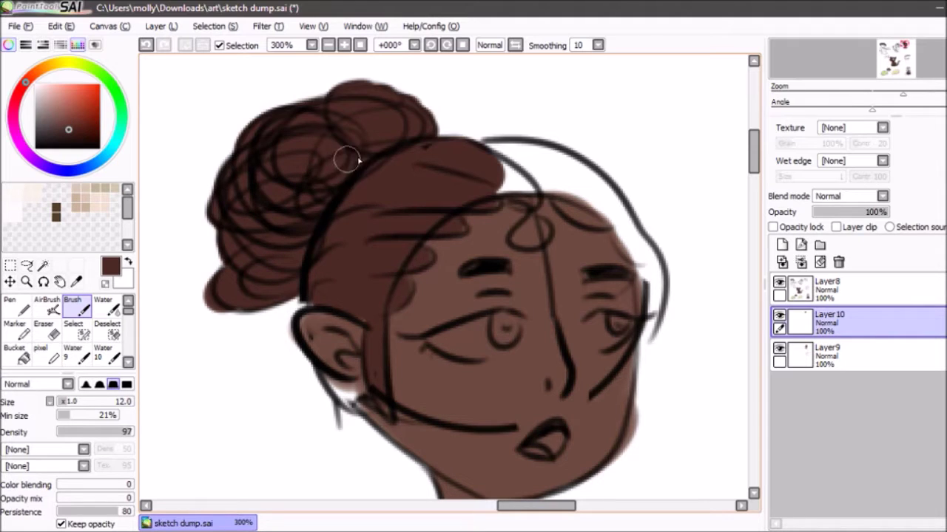
{"action": "mouse_move", "coordinate": [466, 161]}
{"action": "left_mouse_down"}
{"action": "mouse_move", "coordinate": [502, 147]}
{"action": "mouse_move", "coordinate": [534, 153]}
{"action": "mouse_move", "coordinate": [604, 194]}
{"action": "mouse_move", "coordinate": [564, 165]}
{"action": "mouse_move", "coordinate": [584, 175]}
{"action": "mouse_move", "coordinate": [525, 149]}
{"action": "mouse_move", "coordinate": [491, 163]}
{"action": "mouse_move", "coordinate": [517, 172]}
{"action": "mouse_move", "coordinate": [528, 194]}
{"action": "mouse_move", "coordinate": [532, 187]}
{"action": "mouse_move", "coordinate": [570, 198]}
{"action": "mouse_move", "coordinate": [586, 214]}
{"action": "mouse_move", "coordinate": [587, 189]}
{"action": "mouse_move", "coordinate": [644, 262]}
{"action": "mouse_move", "coordinate": [604, 195]}
{"action": "mouse_move", "coordinate": [613, 197]}
{"action": "mouse_move", "coordinate": [647, 262]}
{"action": "mouse_move", "coordinate": [654, 311]}
{"action": "mouse_move", "coordinate": [649, 290]}
{"action": "mouse_move", "coordinate": [636, 307]}
{"action": "mouse_move", "coordinate": [551, 156]}
{"action": "left_mouse_up"}
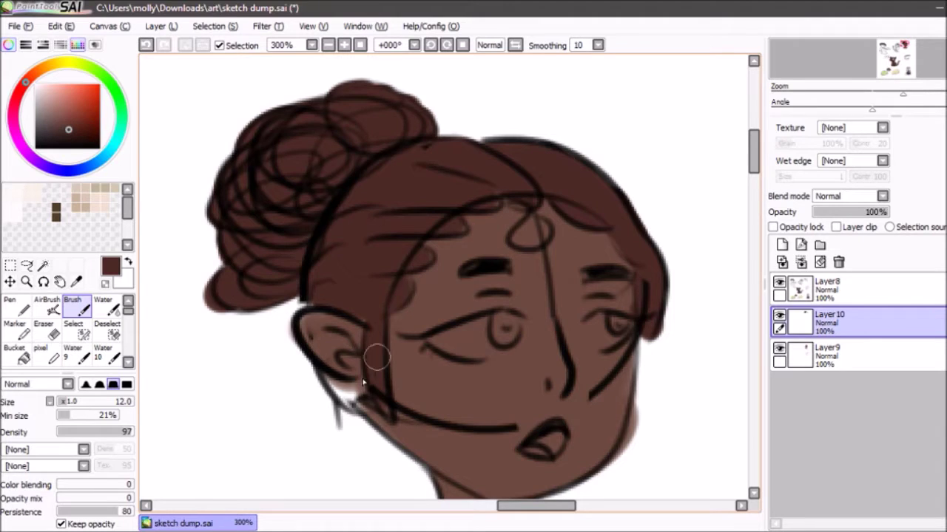
{"action": "mouse_move", "coordinate": [326, 392]}
{"action": "left_mouse_down"}
{"action": "mouse_move", "coordinate": [368, 392]}
{"action": "mouse_move", "coordinate": [346, 385]}
{"action": "left_mouse_up"}
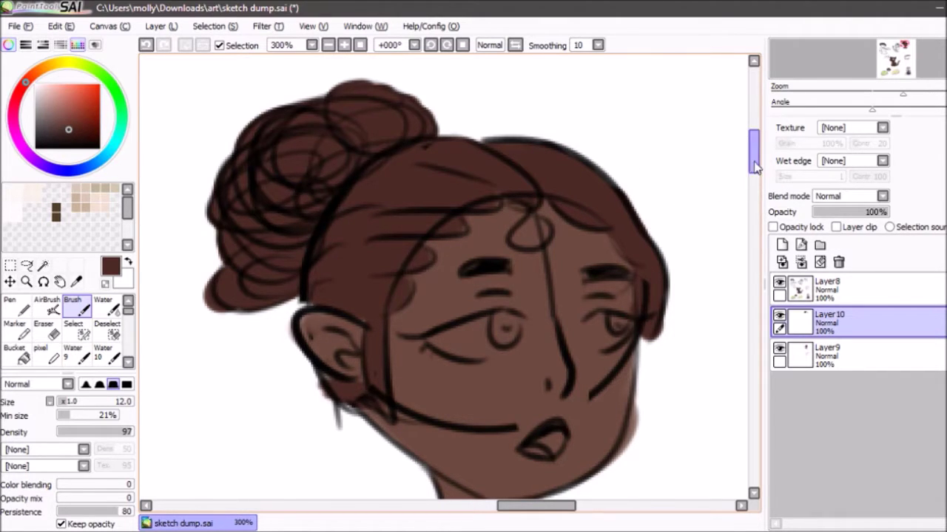
Paint both irises of the bun-haired woman a muted olive brown with the Brush at size 12
{"action": "scroll", "coordinate": [710, 186], "scroll_direction": "down", "scroll_amount": 3}
{"action": "left_click", "coordinate": [513, 279], "text": "alt"}
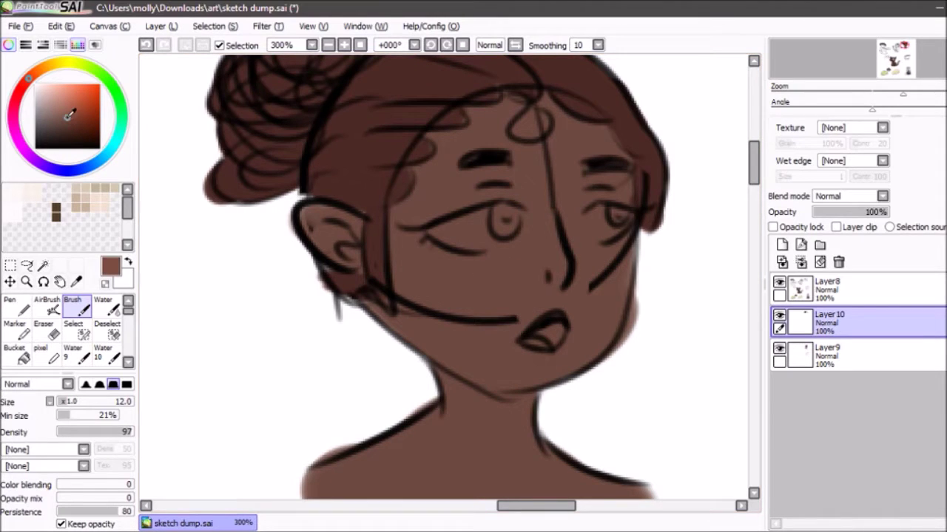
{"action": "left_click", "coordinate": [37, 74]}
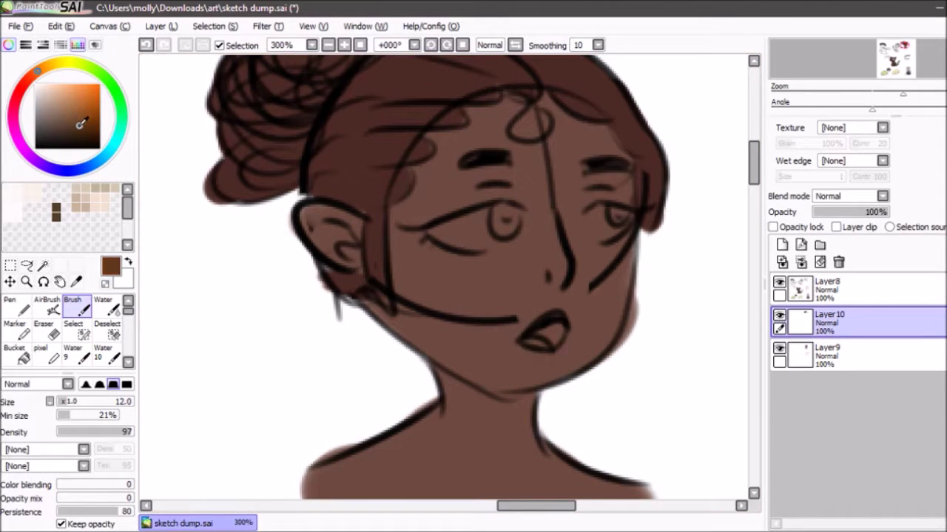
{"action": "left_click_drag", "start_coordinate": [502, 220], "coordinate": [503, 223]}
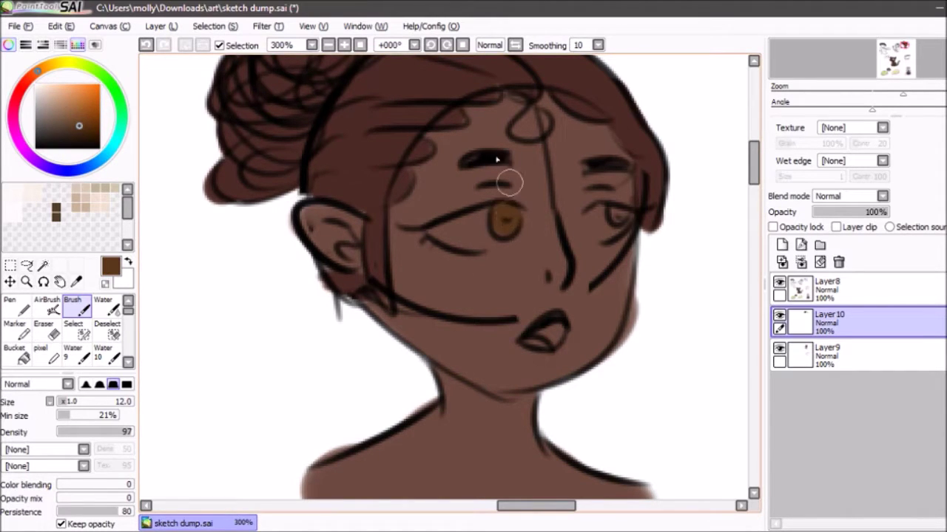
{"action": "key", "text": "ctrl+z"}
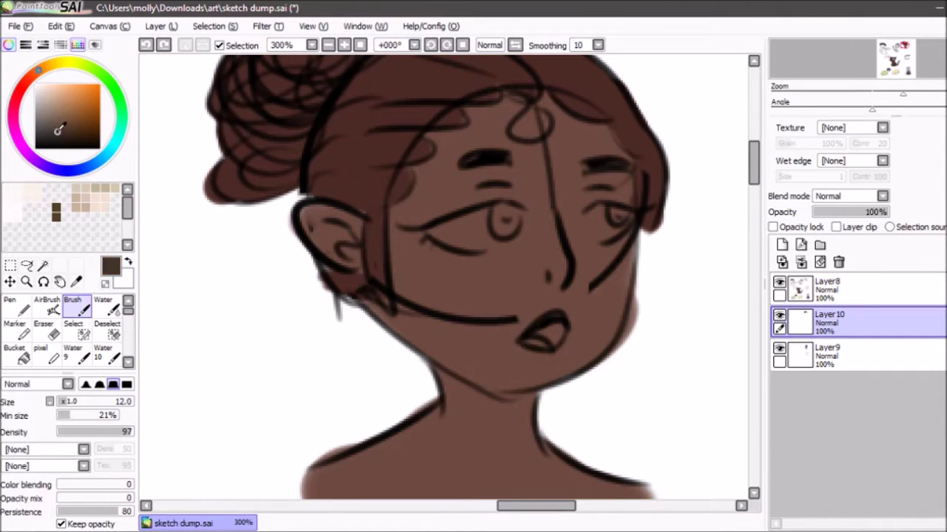
{"action": "left_click_drag", "start_coordinate": [508, 220], "coordinate": [507, 214]}
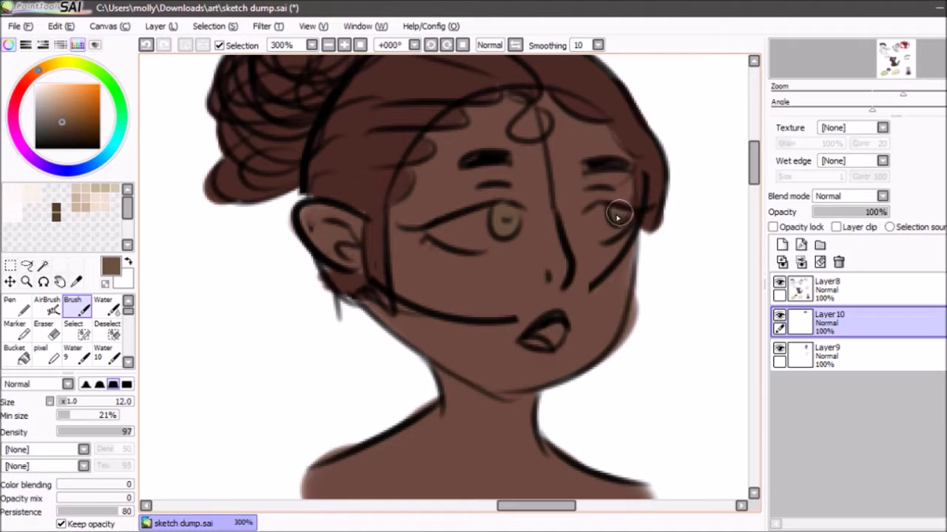
Paint light tan highlights in both irises on a new clipped layer, blend them with the Water brush and merge the layer down
{"action": "left_click", "coordinate": [782, 245]}
{"action": "left_click", "coordinate": [835, 228]}
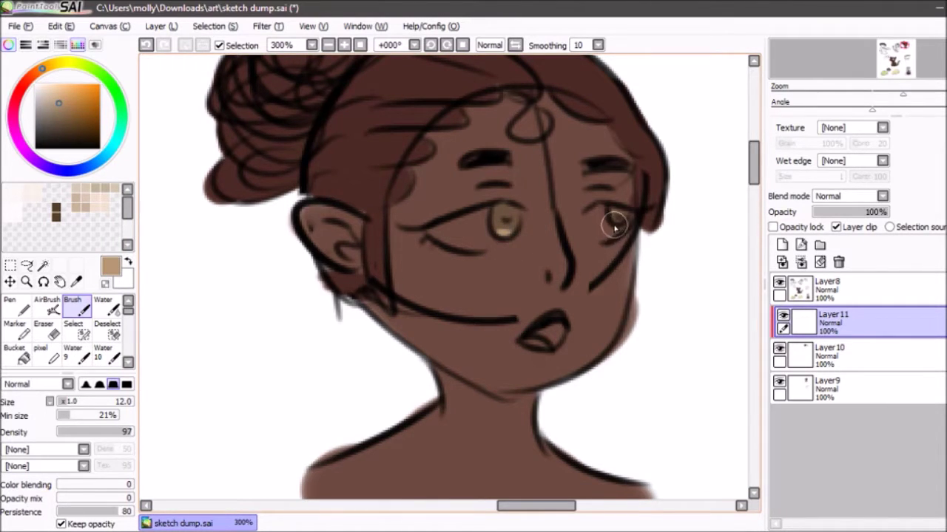
{"action": "left_click", "coordinate": [108, 307]}
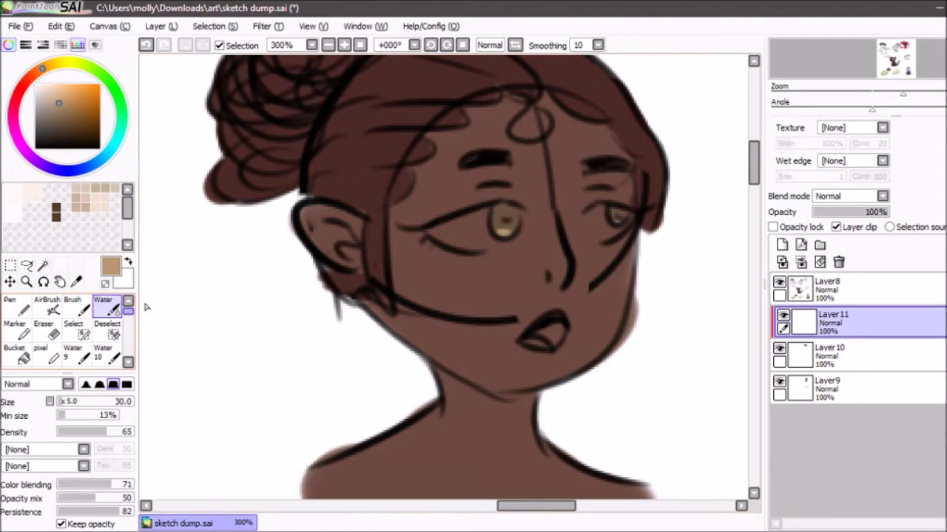
{"action": "left_click_drag", "start_coordinate": [508, 246], "coordinate": [513, 244]}
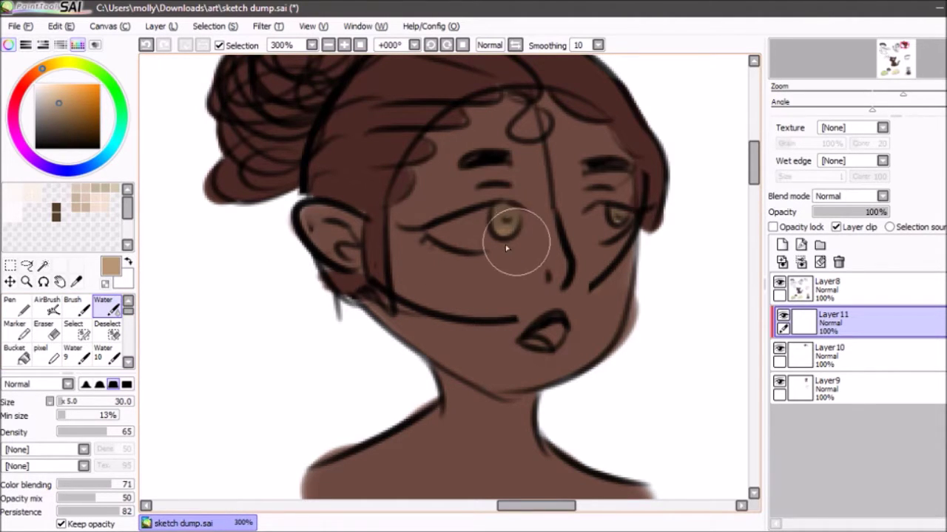
{"action": "left_click_drag", "start_coordinate": [617, 228], "coordinate": [616, 232]}
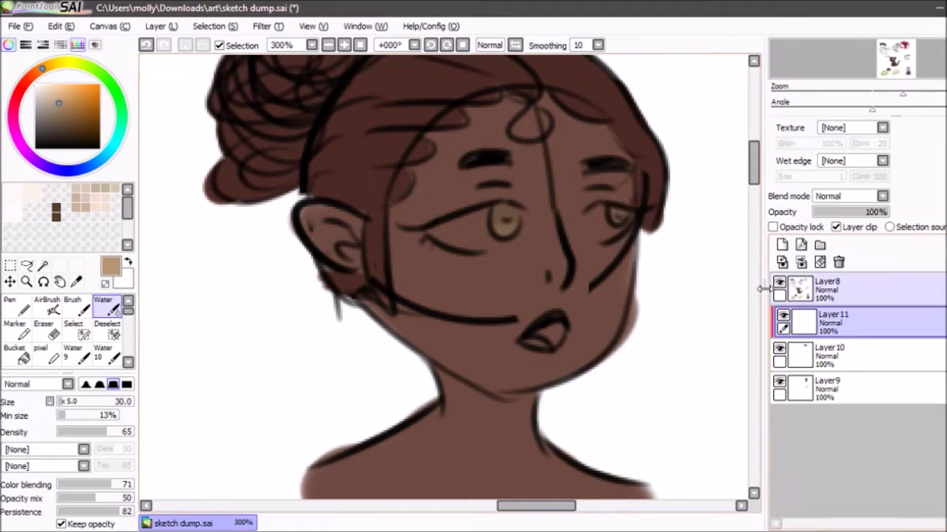
{"action": "left_click_drag", "start_coordinate": [755, 174], "coordinate": [756, 172]}
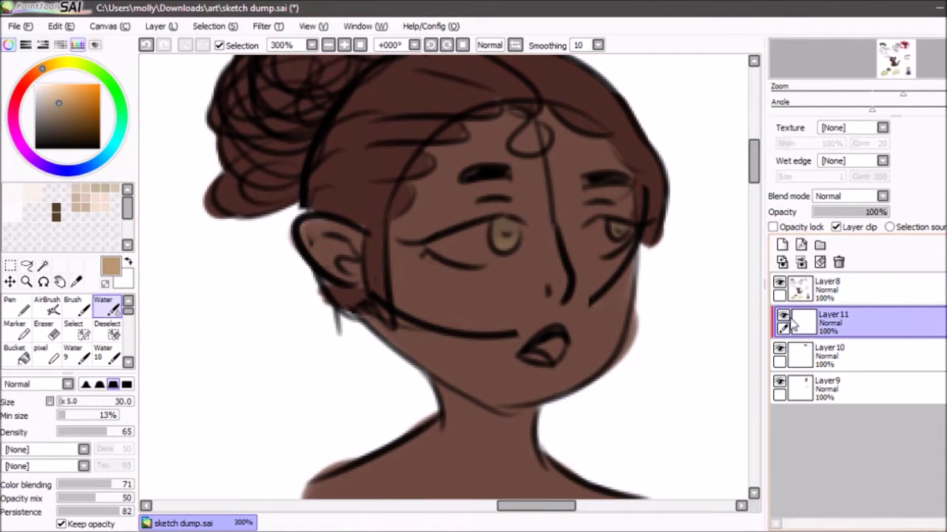
{"action": "left_click", "coordinate": [801, 261]}
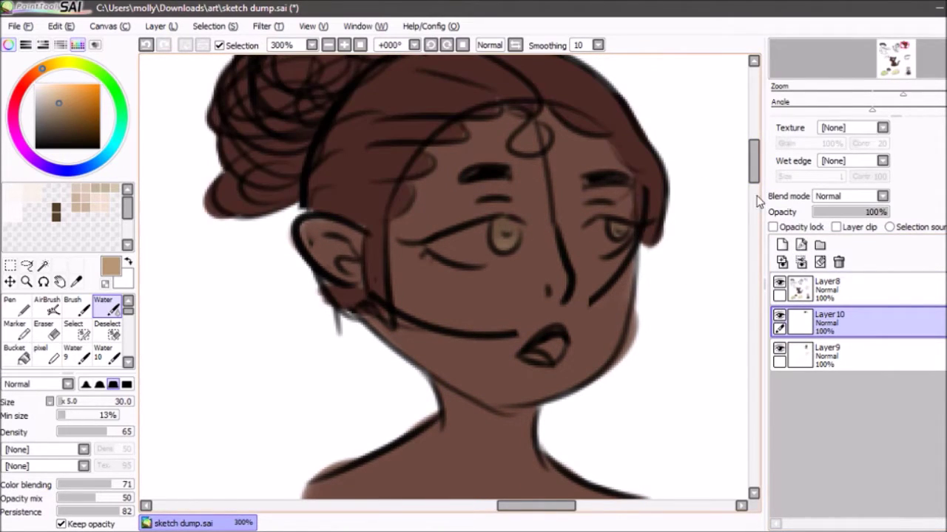
Lock the hair layer's opacity and shade the hair above the ear and beyond the parting darker reddish brown at brush size 12
{"action": "scroll", "coordinate": [754, 192], "scroll_direction": "up", "scroll_amount": 5}
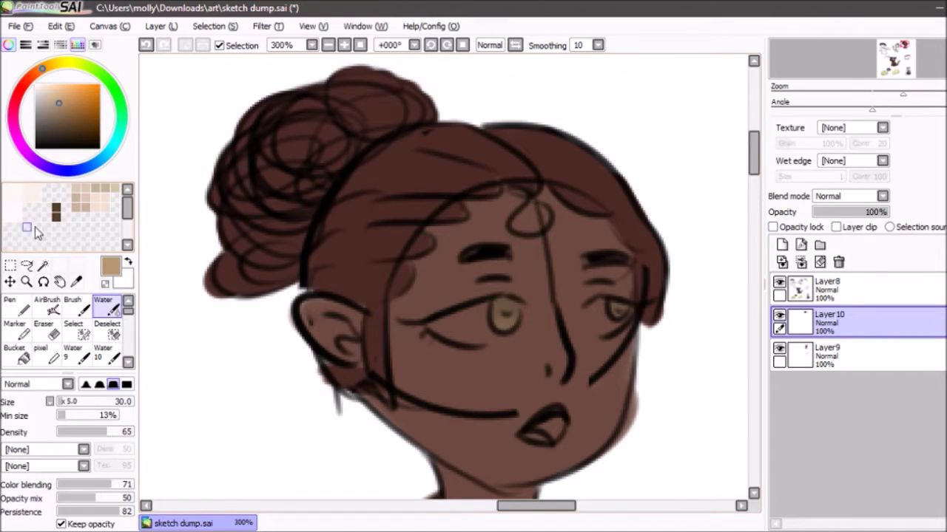
{"action": "right_click", "coordinate": [418, 171]}
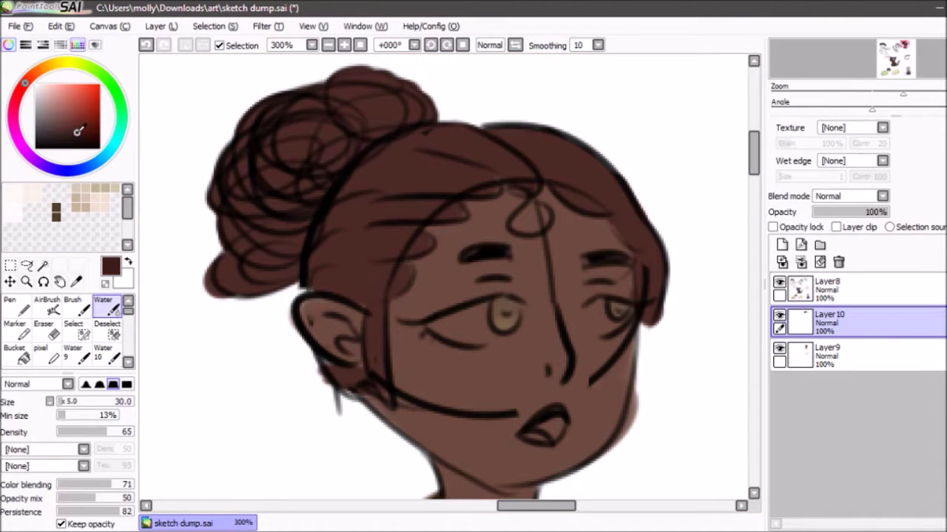
{"action": "left_click", "coordinate": [77, 306]}
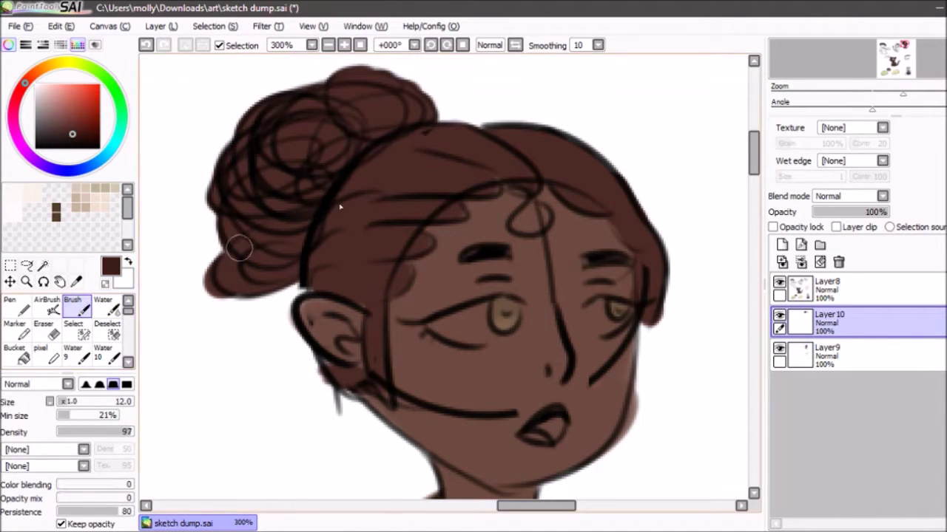
{"action": "key", "text": "ctrl+z"}
{"action": "left_click_drag", "start_coordinate": [451, 209], "coordinate": [435, 232]}
{"action": "key", "text": "ctrl+z"}
{"action": "left_click", "coordinate": [786, 226]}
{"action": "left_click_drag", "start_coordinate": [424, 278], "coordinate": [405, 304]}
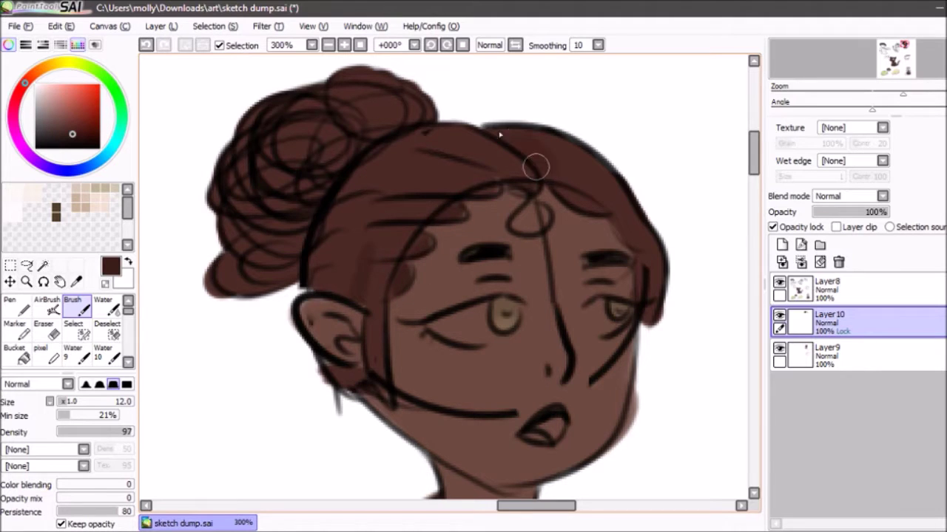
{"action": "mouse_move", "coordinate": [564, 204]}
{"action": "left_mouse_down"}
{"action": "mouse_move", "coordinate": [551, 156]}
{"action": "mouse_move", "coordinate": [612, 232]}
{"action": "left_mouse_up"}
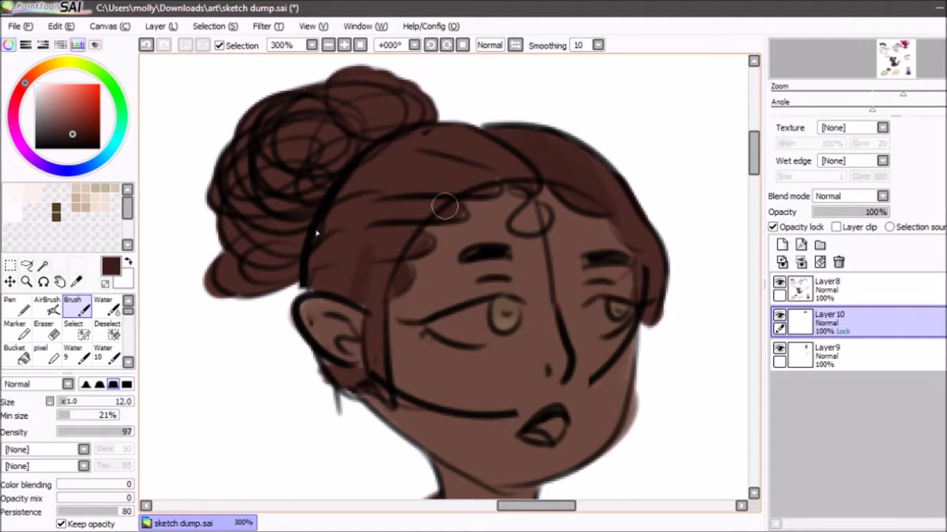
Blend the hair shading with the Water brush at size 15 and darken the hair at the base of the bun
{"action": "left_click", "coordinate": [104, 309]}
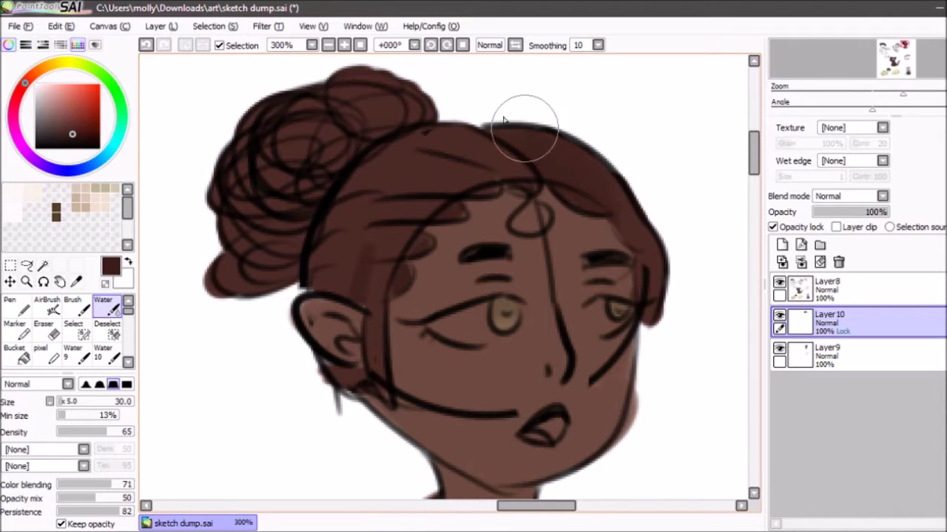
{"action": "left_click", "coordinate": [61, 403]}
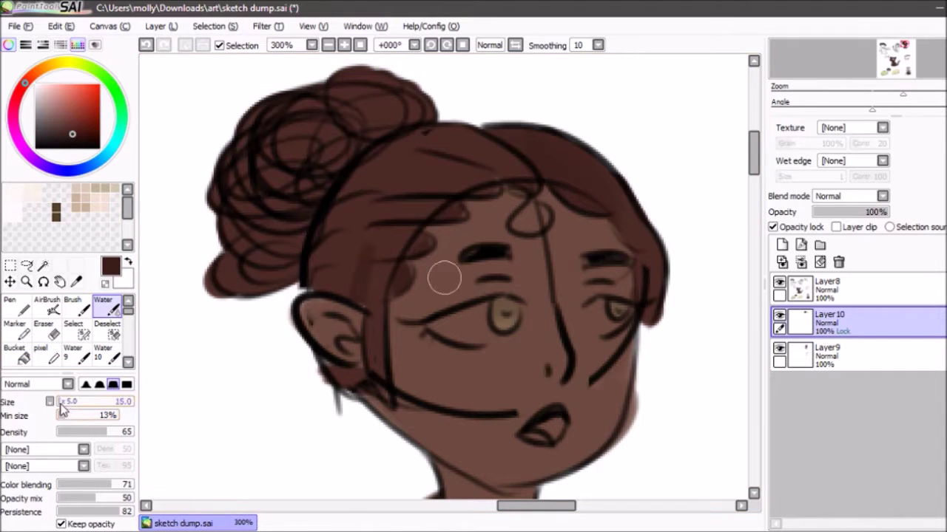
{"action": "left_click_drag", "start_coordinate": [368, 252], "coordinate": [355, 279]}
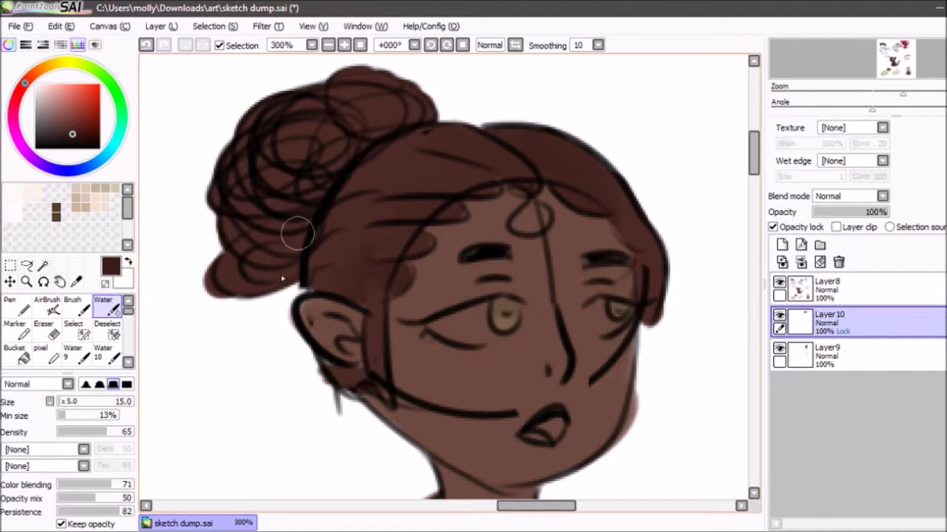
{"action": "left_click", "coordinate": [73, 305]}
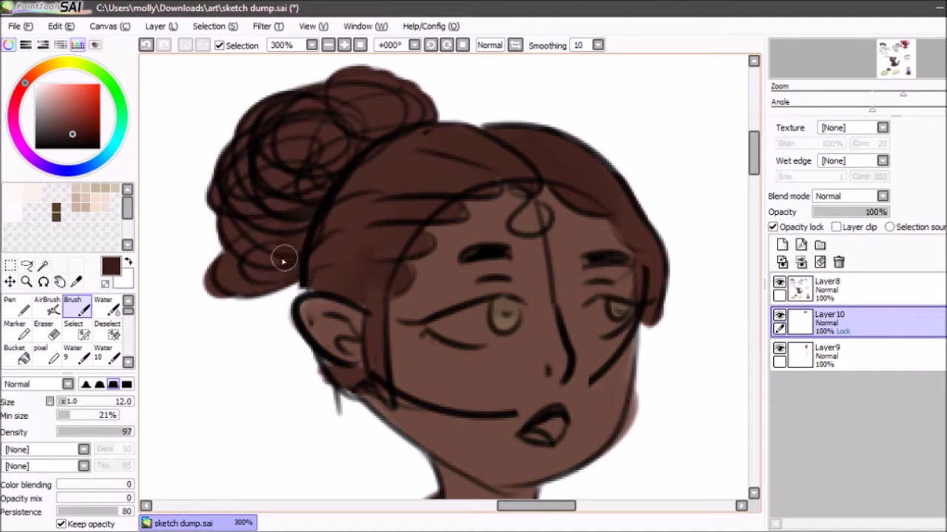
{"action": "left_click", "coordinate": [105, 306]}
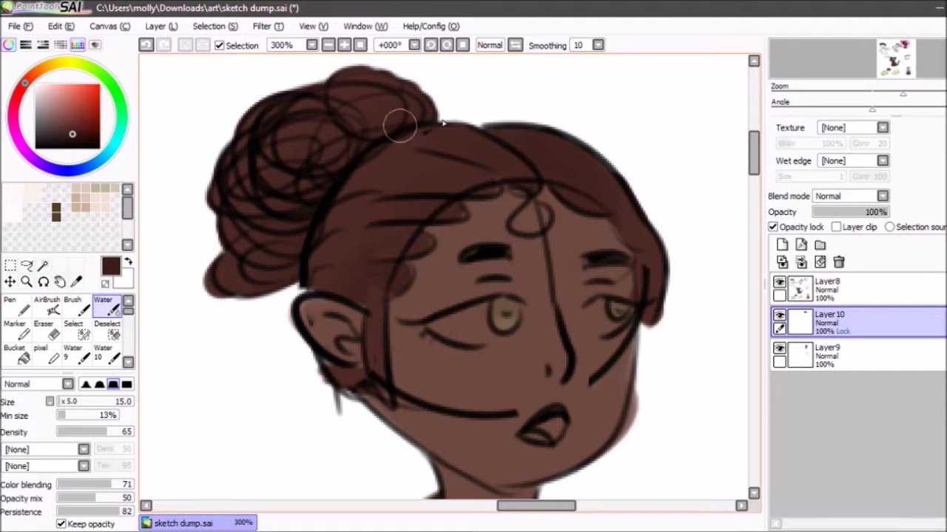
{"action": "left_click_drag", "start_coordinate": [915, 59], "coordinate": [912, 61]}
{"action": "left_click", "coordinate": [801, 262]}
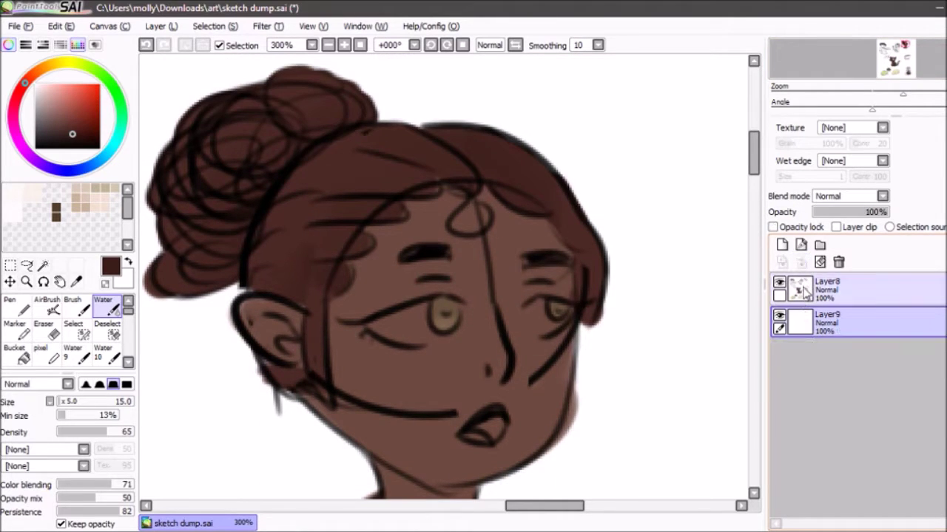
{"action": "left_click", "coordinate": [779, 317]}
{"action": "left_click", "coordinate": [779, 317]}
{"action": "key", "text": "ctrl+z"}
Lock the skin layer's opacity and shade the nose and cheeks reddish brown with the Brush at size 12
{"action": "left_click", "coordinate": [815, 350]}
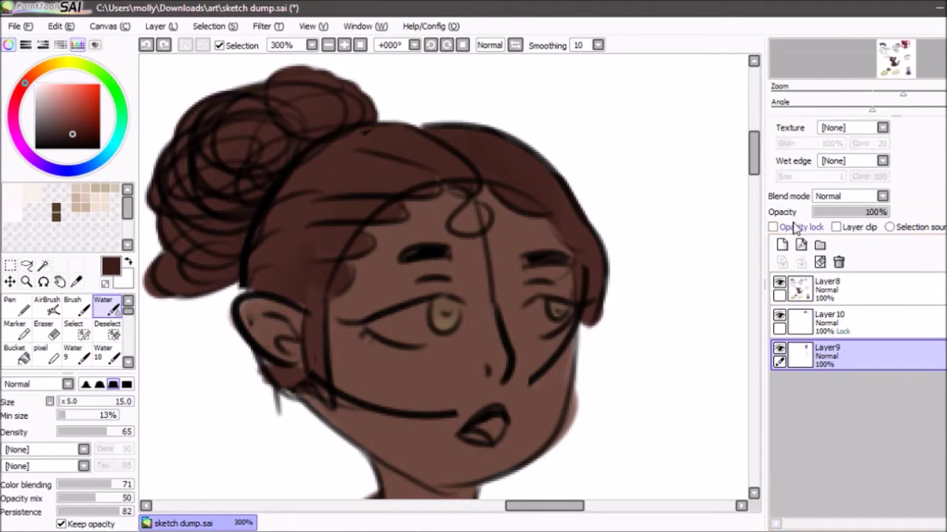
{"action": "left_click_drag", "start_coordinate": [877, 68], "coordinate": [875, 74]}
{"action": "left_click", "coordinate": [773, 227]}
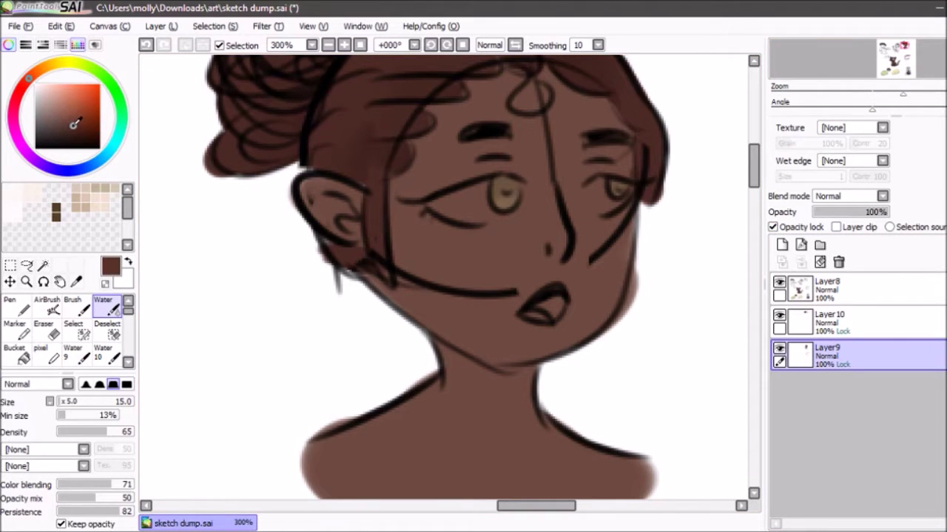
{"action": "left_click", "coordinate": [74, 307]}
{"action": "left_click_drag", "start_coordinate": [408, 238], "coordinate": [454, 260]}
{"action": "key", "text": "ctrl+z"}
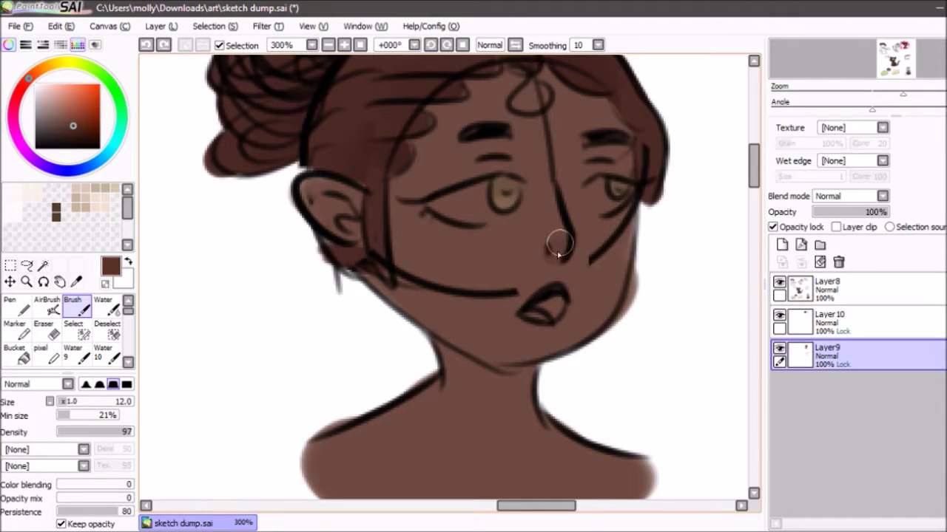
{"action": "left_click_drag", "start_coordinate": [563, 233], "coordinate": [552, 204]}
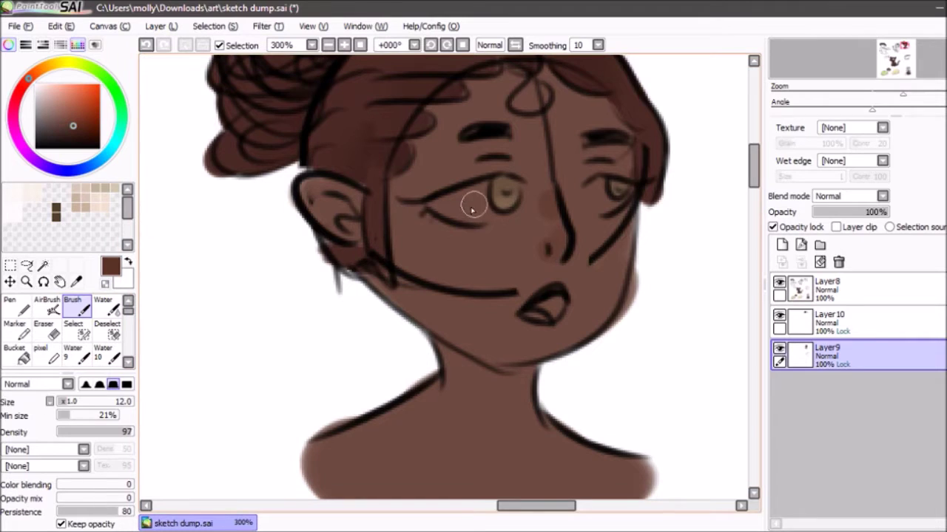
{"action": "mouse_move", "coordinate": [406, 226]}
{"action": "left_mouse_down"}
{"action": "mouse_move", "coordinate": [411, 218]}
{"action": "mouse_move", "coordinate": [443, 235]}
{"action": "left_mouse_up"}
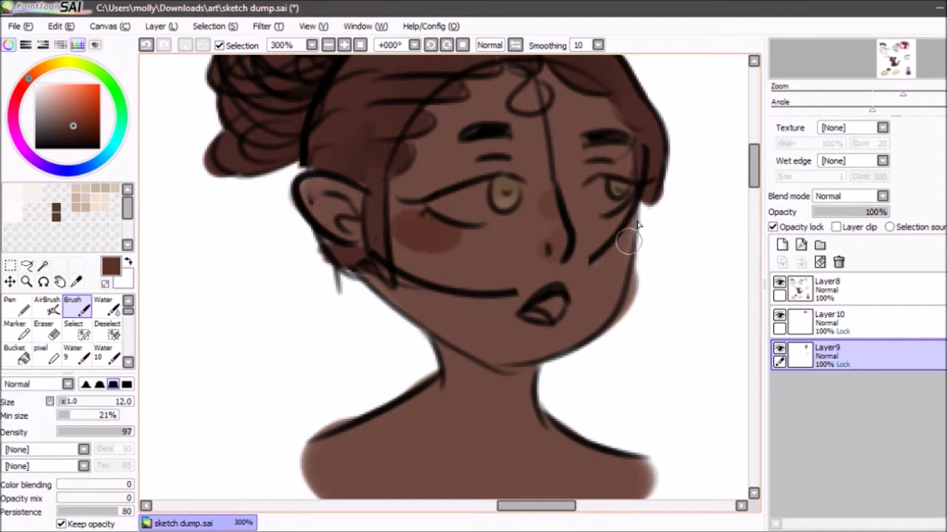
Soften the cheek shading with the Water brush at size 15 and add blended reddish brown above the near eye
{"action": "left_click", "coordinate": [109, 305]}
{"action": "mouse_move", "coordinate": [427, 243]}
{"action": "left_mouse_down"}
{"action": "mouse_move", "coordinate": [449, 241]}
{"action": "mouse_move", "coordinate": [469, 260]}
{"action": "mouse_move", "coordinate": [401, 229]}
{"action": "mouse_move", "coordinate": [475, 251]}
{"action": "left_mouse_up"}
{"action": "mouse_move", "coordinate": [548, 247]}
{"action": "left_mouse_down"}
{"action": "mouse_move", "coordinate": [639, 250]}
{"action": "mouse_move", "coordinate": [619, 252]}
{"action": "mouse_move", "coordinate": [649, 239]}
{"action": "mouse_move", "coordinate": [595, 237]}
{"action": "left_mouse_up"}
{"action": "key", "text": "b"}
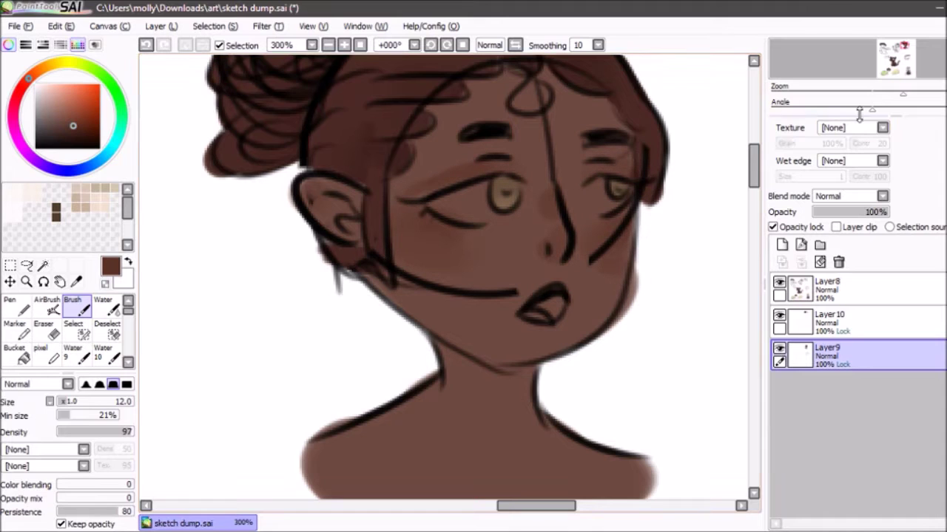
{"action": "key", "text": "c"}
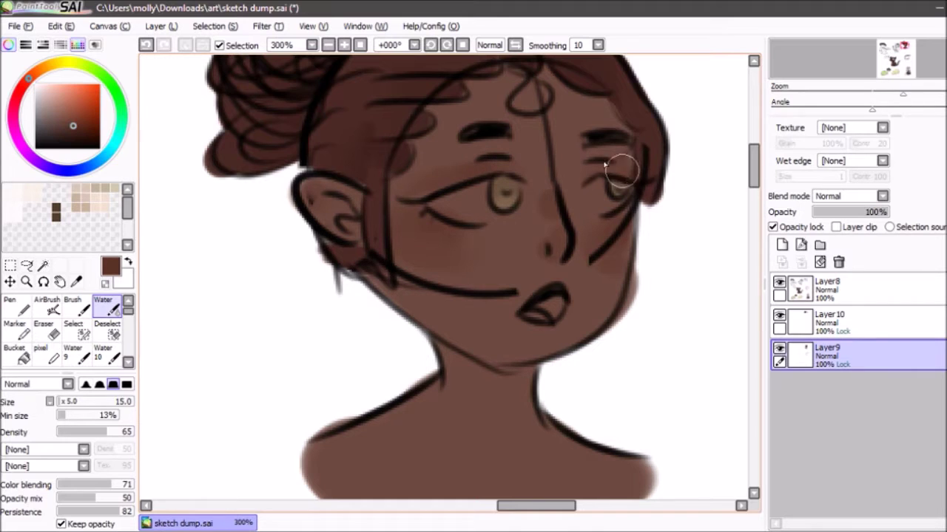
Shade the skin around the eyebrows and hairline reddish brown and blend it with the Water brush
{"action": "left_click_drag", "start_coordinate": [902, 45], "coordinate": [904, 45]}
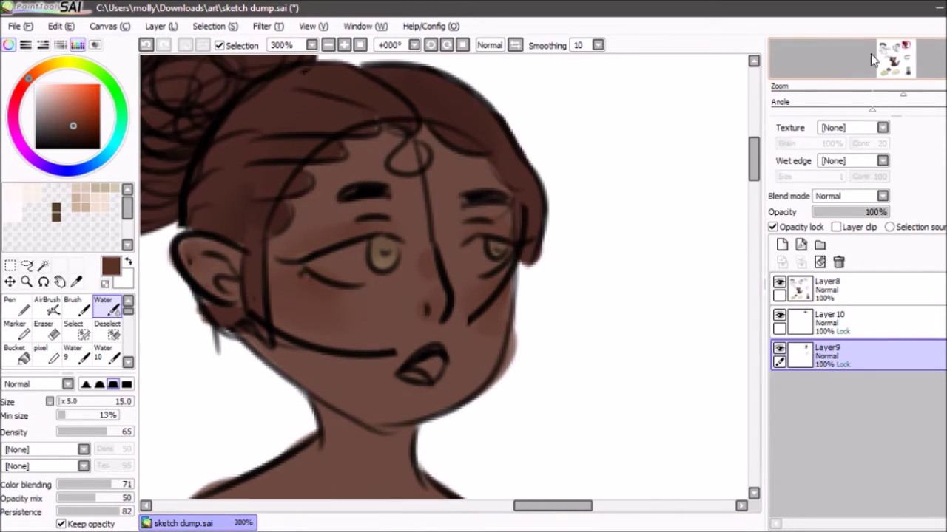
{"action": "left_click", "coordinate": [73, 305]}
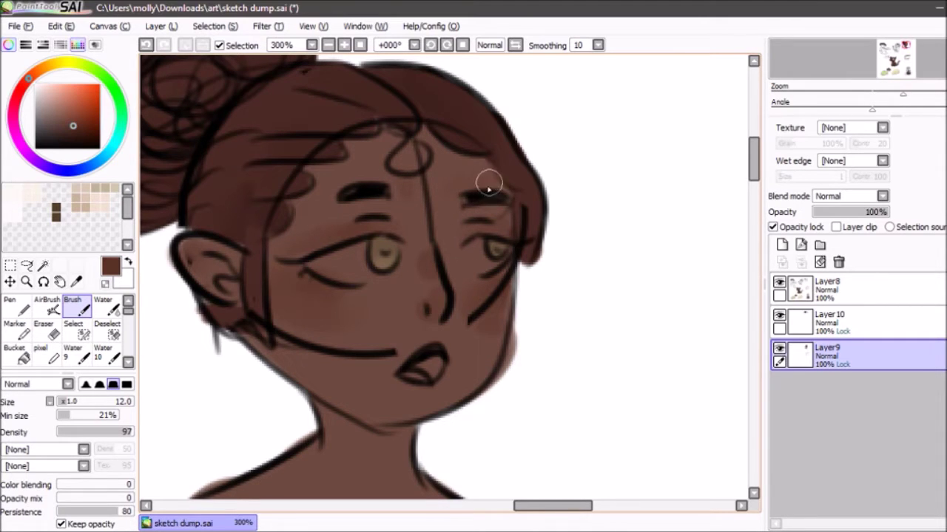
{"action": "left_click", "coordinate": [104, 306]}
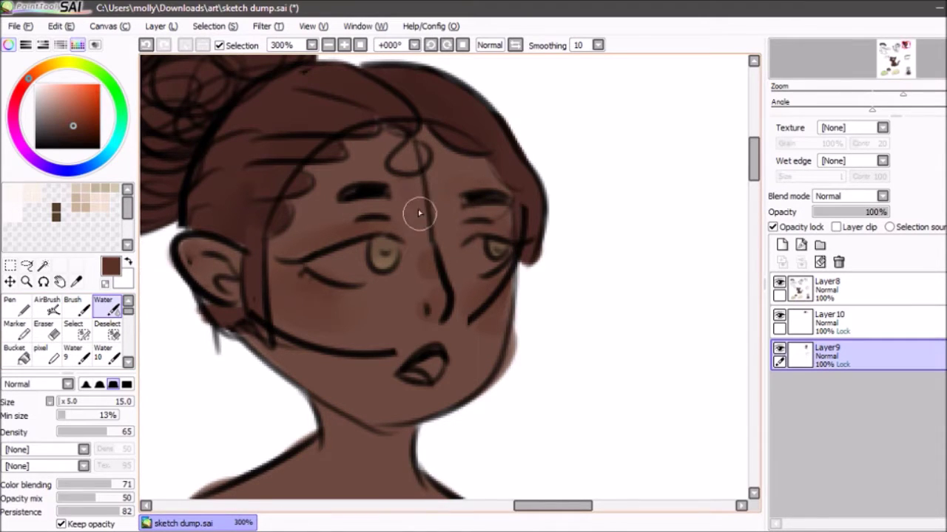
Shade the neck under the jaw dark reddish brown and blend the shadow's edge with the Water brush at size 15
{"action": "left_click_drag", "start_coordinate": [904, 48], "coordinate": [903, 51]}
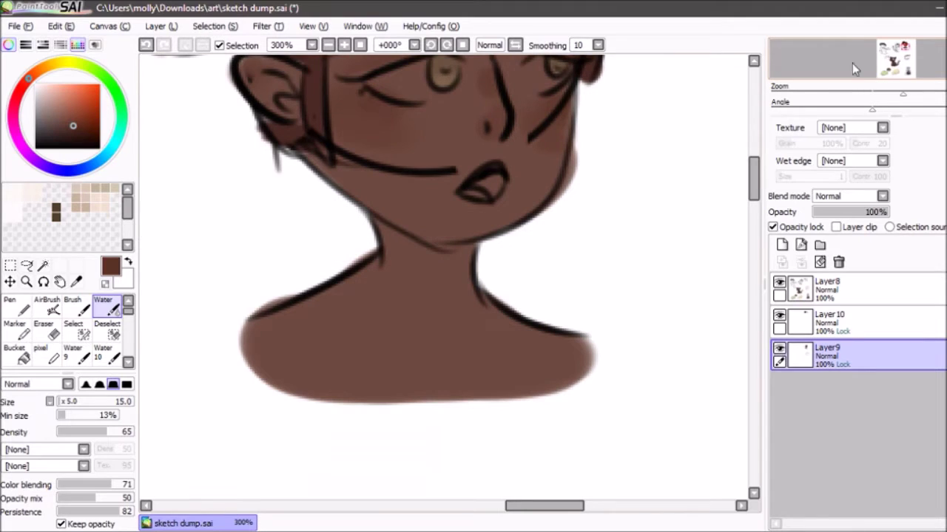
{"action": "left_click", "coordinate": [74, 305]}
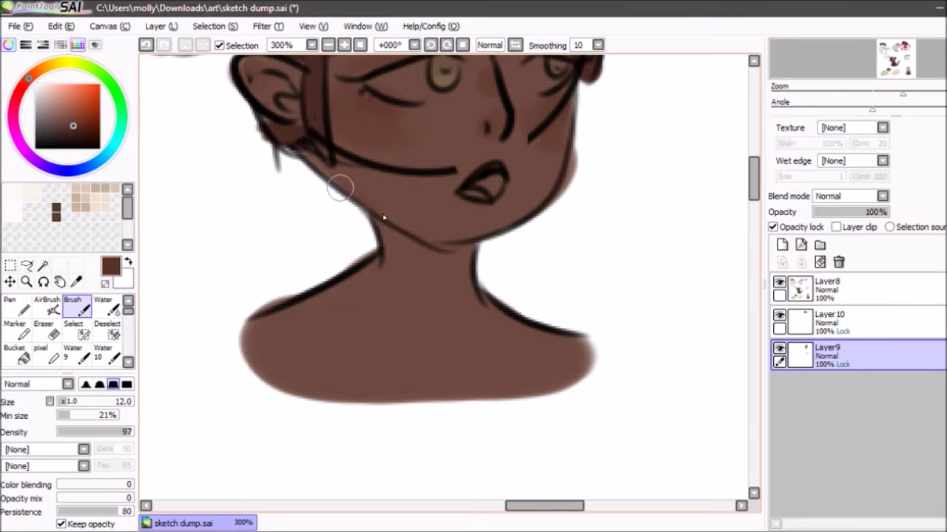
{"action": "mouse_move", "coordinate": [377, 255]}
{"action": "left_mouse_down"}
{"action": "mouse_move", "coordinate": [451, 260]}
{"action": "mouse_move", "coordinate": [425, 258]}
{"action": "mouse_move", "coordinate": [422, 271]}
{"action": "left_mouse_up"}
{"action": "left_click", "coordinate": [104, 306]}
{"action": "left_click_drag", "start_coordinate": [396, 260], "coordinate": [464, 287]}
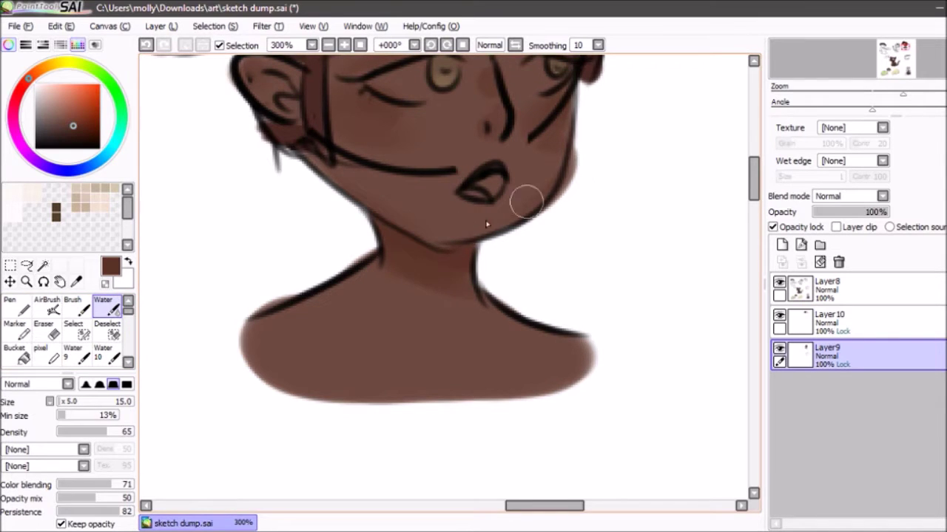
Shade the collarbone areas on both shoulders reddish brown with the Brush at size 12 and blend them with the Water brush
{"action": "left_click", "coordinate": [74, 306]}
{"action": "left_click_drag", "start_coordinate": [379, 331], "coordinate": [271, 327]}
{"action": "key", "text": "ctrl+z"}
{"action": "left_click_drag", "start_coordinate": [389, 344], "coordinate": [274, 319]}
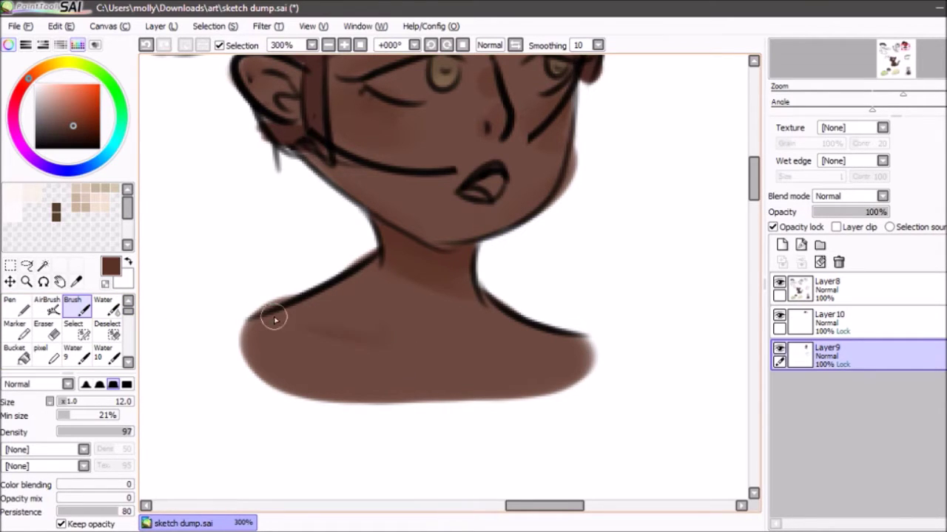
{"action": "left_click", "coordinate": [106, 306]}
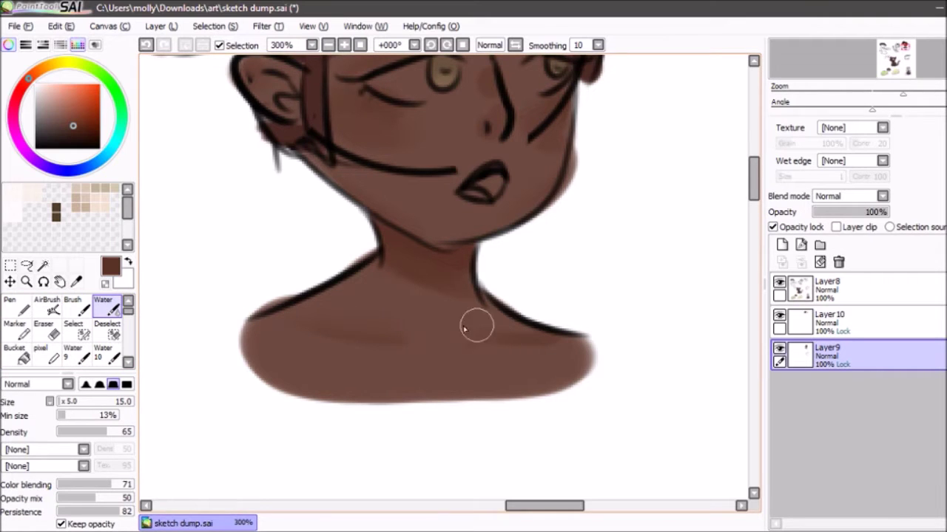
{"action": "left_click_drag", "start_coordinate": [892, 59], "coordinate": [893, 55]}
{"action": "left_click_drag", "start_coordinate": [892, 55], "coordinate": [889, 53]}
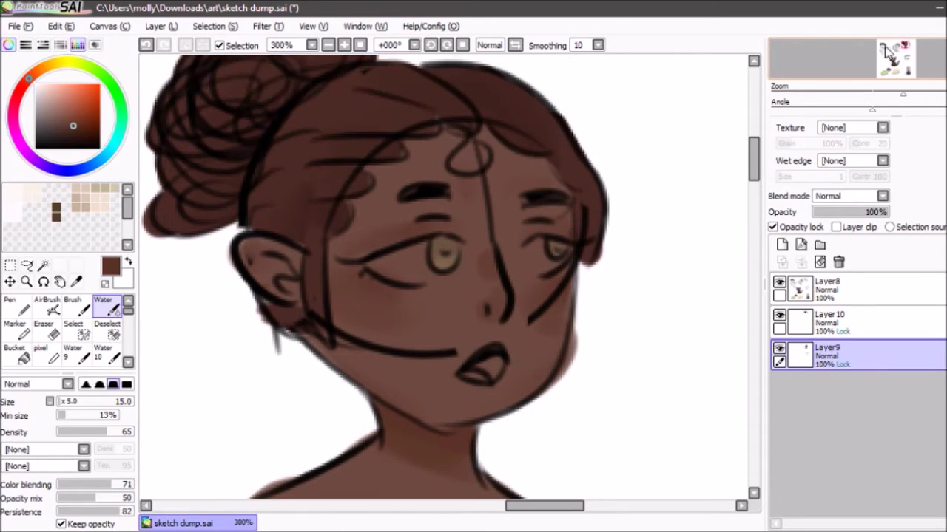
{"action": "left_click", "coordinate": [344, 45]}
{"action": "left_click", "coordinate": [344, 45]}
{"action": "left_click", "coordinate": [343, 45]}
{"action": "left_click", "coordinate": [344, 45]}
{"action": "left_click", "coordinate": [343, 45]}
{"action": "left_click", "coordinate": [344, 45]}
{"action": "left_click", "coordinate": [344, 45]}
{"action": "left_click", "coordinate": [344, 45]}
{"action": "left_click", "coordinate": [344, 45]}
{"action": "left_click", "coordinate": [343, 45]}
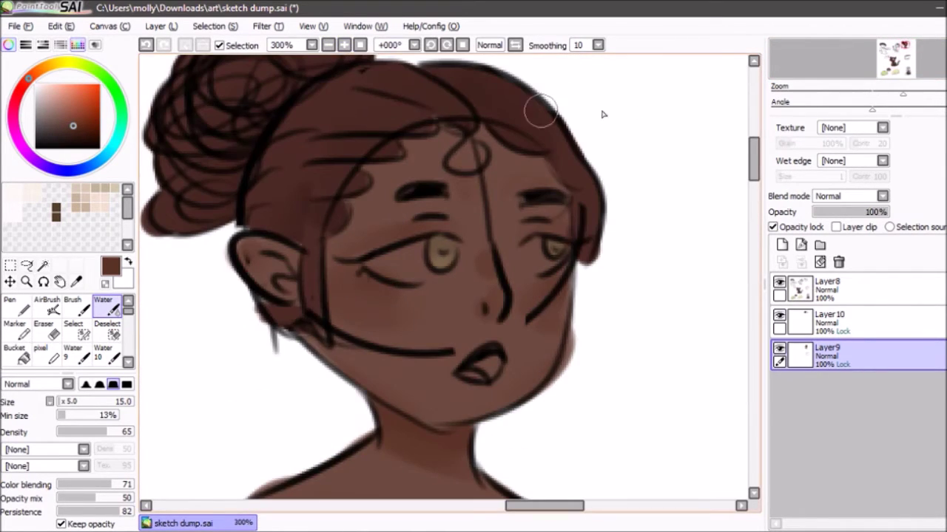
Choose a pale pink painting colour for the whites of the woman's eyes
{"action": "left_click_drag", "start_coordinate": [893, 59], "coordinate": [892, 55]}
{"action": "left_click", "coordinate": [46, 89]}
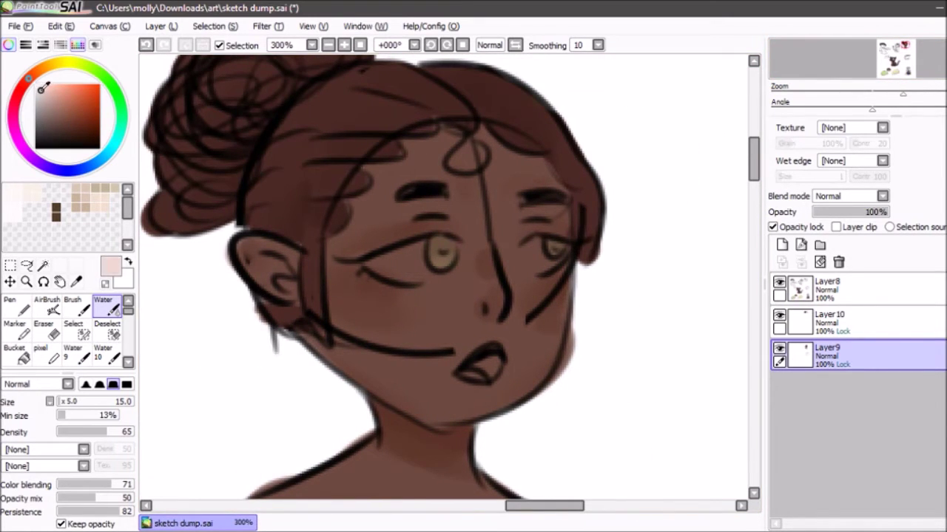
{"action": "left_click", "coordinate": [16, 303]}
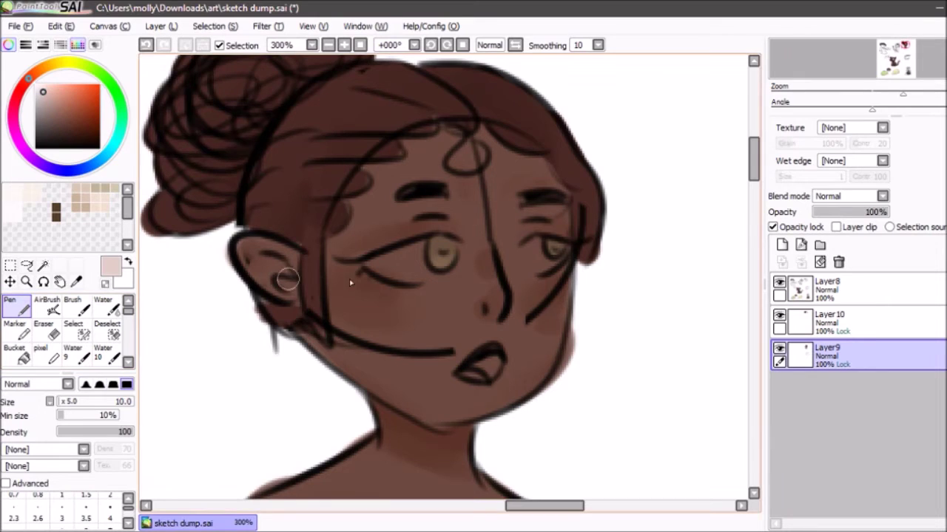
{"action": "mouse_move", "coordinate": [372, 265]}
{"action": "left_mouse_down"}
{"action": "mouse_move", "coordinate": [409, 276]}
{"action": "mouse_move", "coordinate": [438, 265]}
{"action": "left_mouse_up"}
{"action": "key", "text": "ctrl+z"}
Fill the whites of both eyes with the pale pink using the Brush at size 12
{"action": "left_click", "coordinate": [73, 306]}
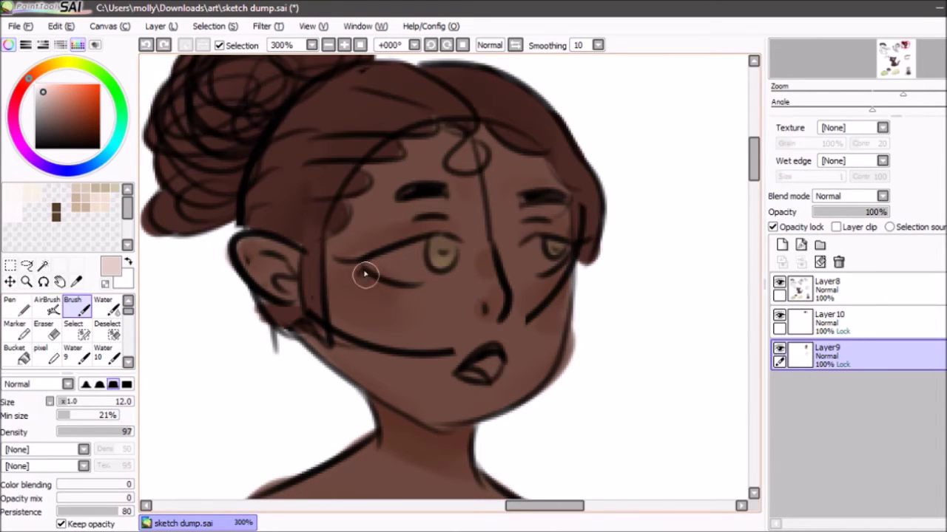
{"action": "mouse_move", "coordinate": [371, 269]}
{"action": "left_mouse_down"}
{"action": "mouse_move", "coordinate": [426, 278]}
{"action": "mouse_move", "coordinate": [436, 265]}
{"action": "mouse_move", "coordinate": [405, 269]}
{"action": "mouse_move", "coordinate": [431, 247]}
{"action": "mouse_move", "coordinate": [373, 267]}
{"action": "mouse_move", "coordinate": [417, 264]}
{"action": "left_mouse_up"}
{"action": "mouse_move", "coordinate": [528, 244]}
{"action": "left_mouse_down"}
{"action": "mouse_move", "coordinate": [561, 258]}
{"action": "mouse_move", "coordinate": [545, 264]}
{"action": "mouse_move", "coordinate": [560, 260]}
{"action": "mouse_move", "coordinate": [535, 260]}
{"action": "mouse_move", "coordinate": [538, 250]}
{"action": "left_mouse_up"}
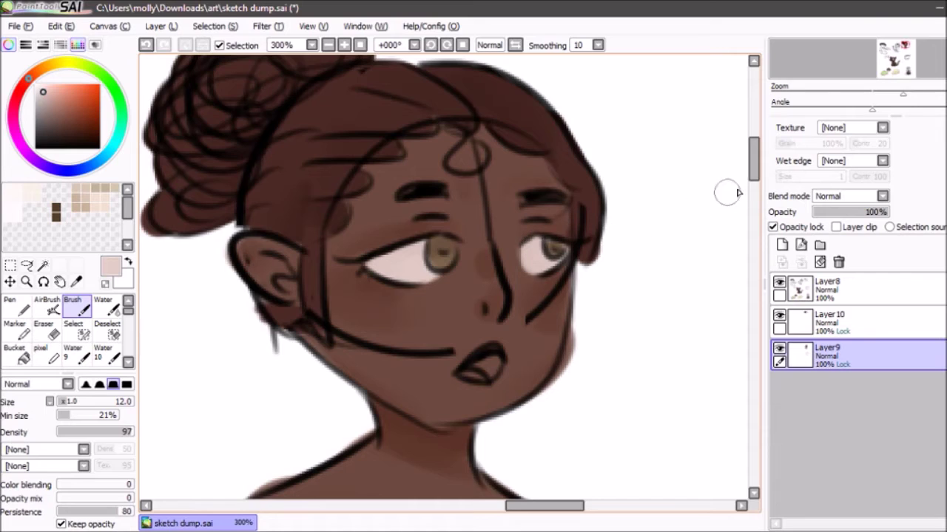
Paint the inside of the woman's open mouth very dark brown with the Brush at size 10
{"action": "scroll", "coordinate": [753, 166], "scroll_direction": "down", "scroll_amount": 3}
{"action": "left_click_drag", "start_coordinate": [65, 403], "coordinate": [64, 399]}
{"action": "right_click", "coordinate": [523, 258]}
{"action": "left_click", "coordinate": [72, 136]}
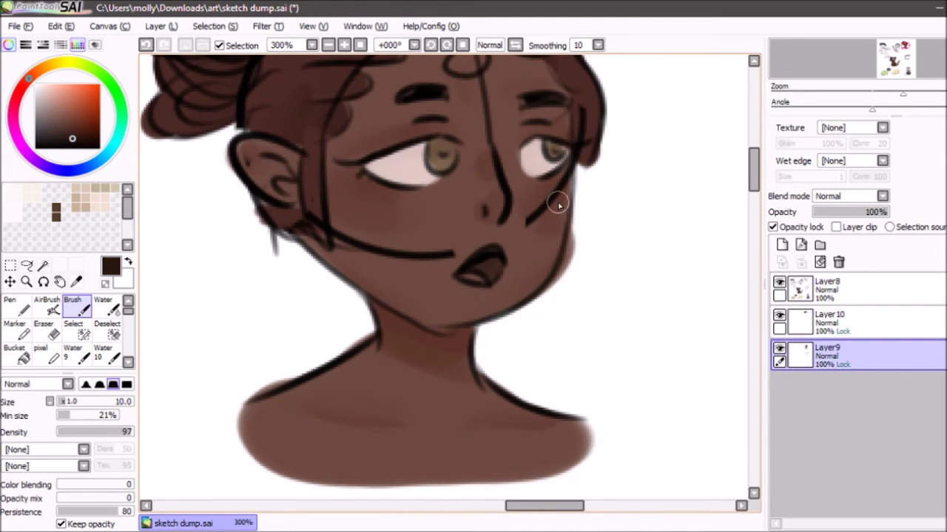
Colour the lower lip salmon pink with the Brush at size 10 and tidy its edge with the sampled skin colour
{"action": "left_click", "coordinate": [546, 198], "text": "alt"}
{"action": "left_click", "coordinate": [65, 94]}
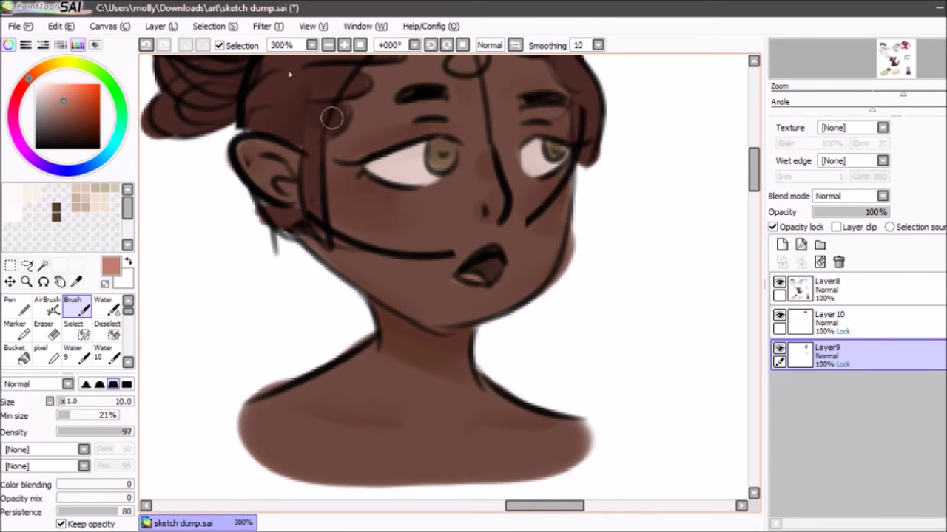
{"action": "left_click", "coordinate": [448, 295], "text": "alt"}
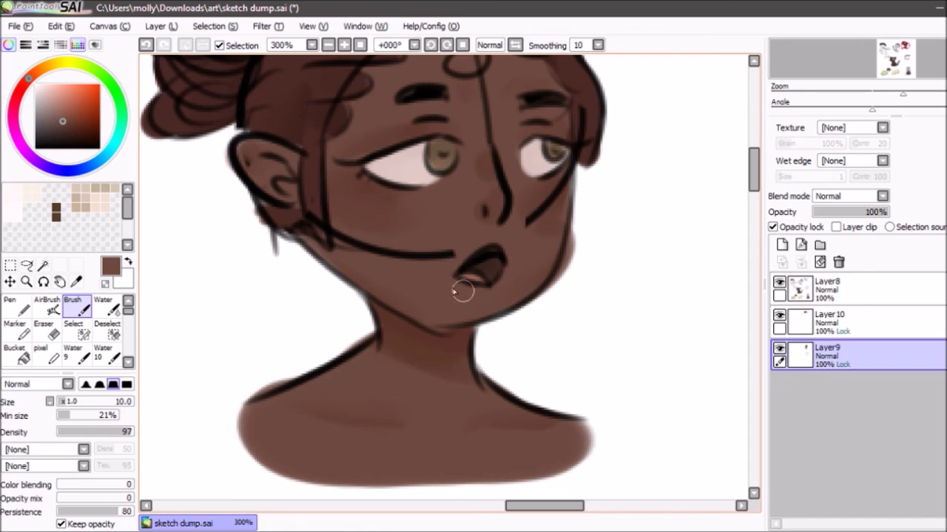
{"action": "scroll", "coordinate": [369, 195], "scroll_direction": "down", "scroll_amount": 4}
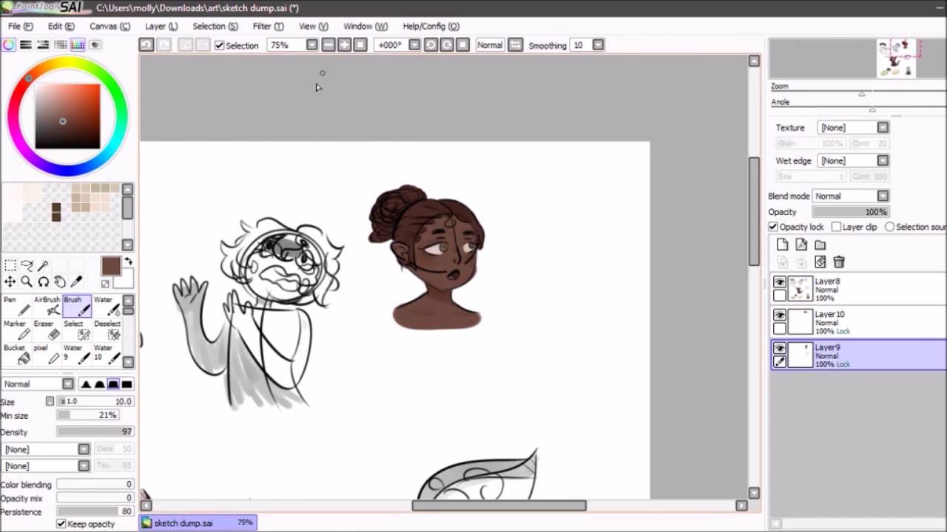